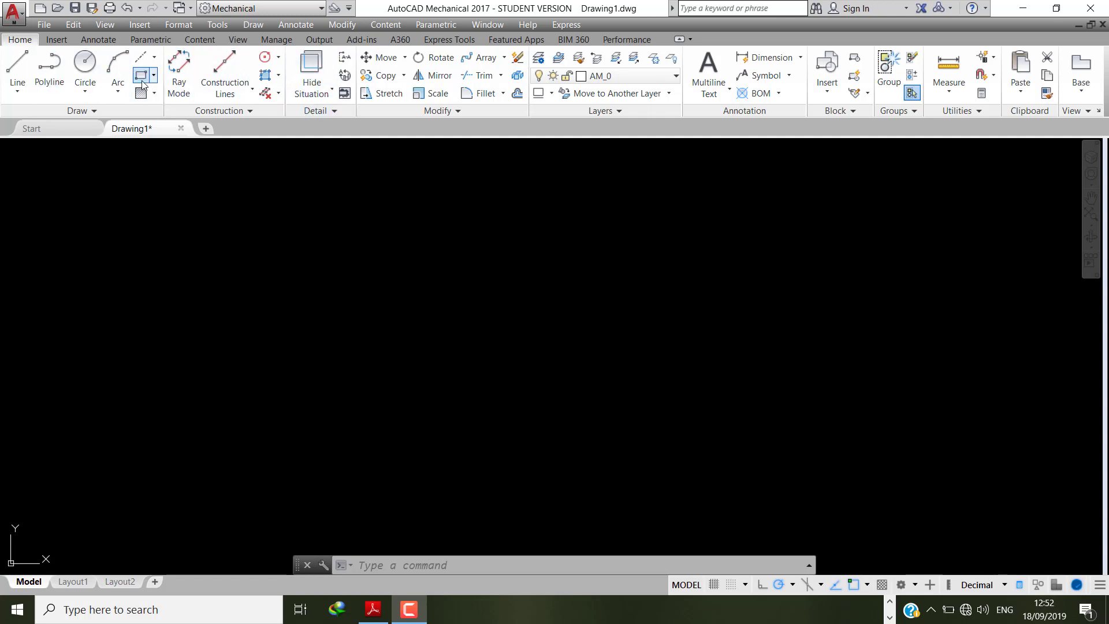
- Draw the first rectangle by picking two opposite corners
{"action": "left_click", "coordinate": [311, 281]}
{"action": "left_click", "coordinate": [538, 437]}
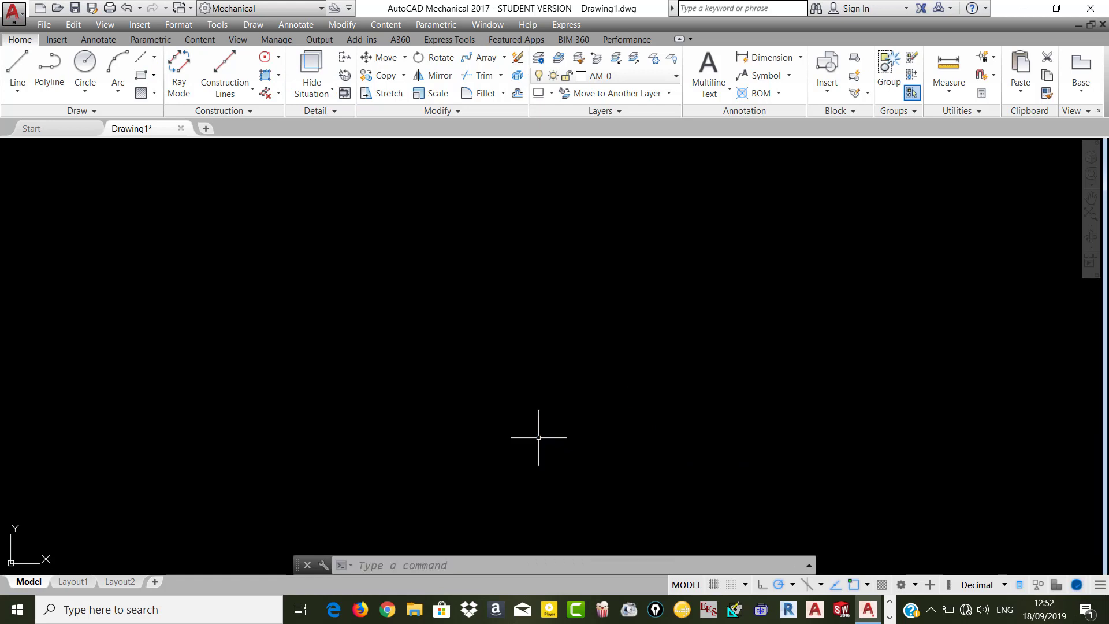
{"action": "left_click", "coordinate": [140, 75]}
{"action": "left_click", "coordinate": [376, 253]}
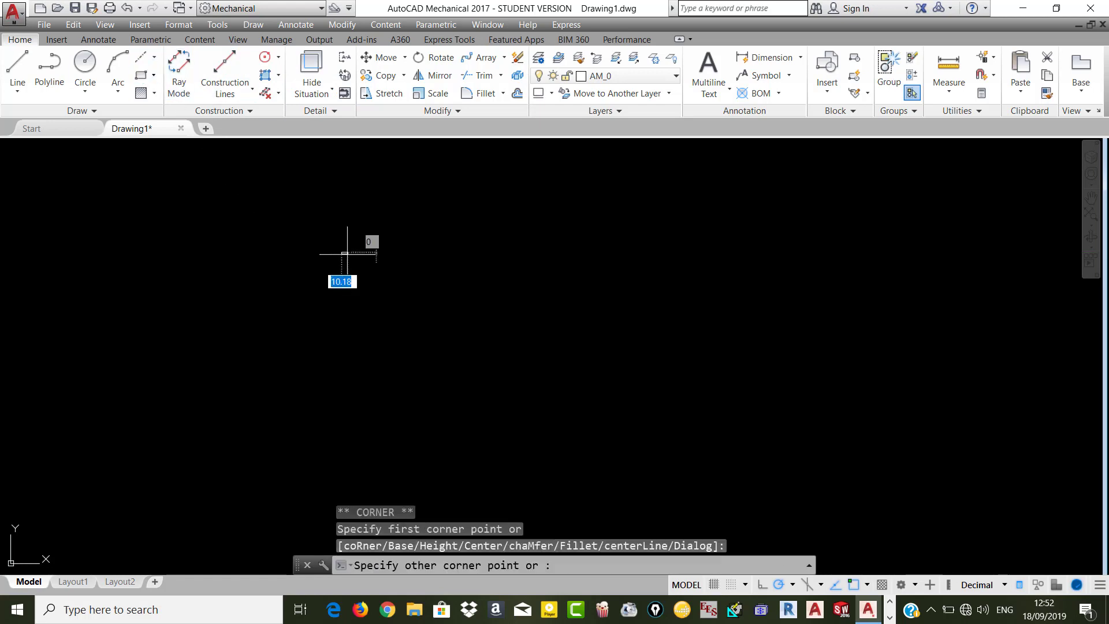
{"action": "left_click", "coordinate": [461, 338]}
- Draw a second rectangle overlapping the first, shifted down and to the right
{"action": "key", "text": "Return"}
{"action": "left_click", "coordinate": [414, 285]}
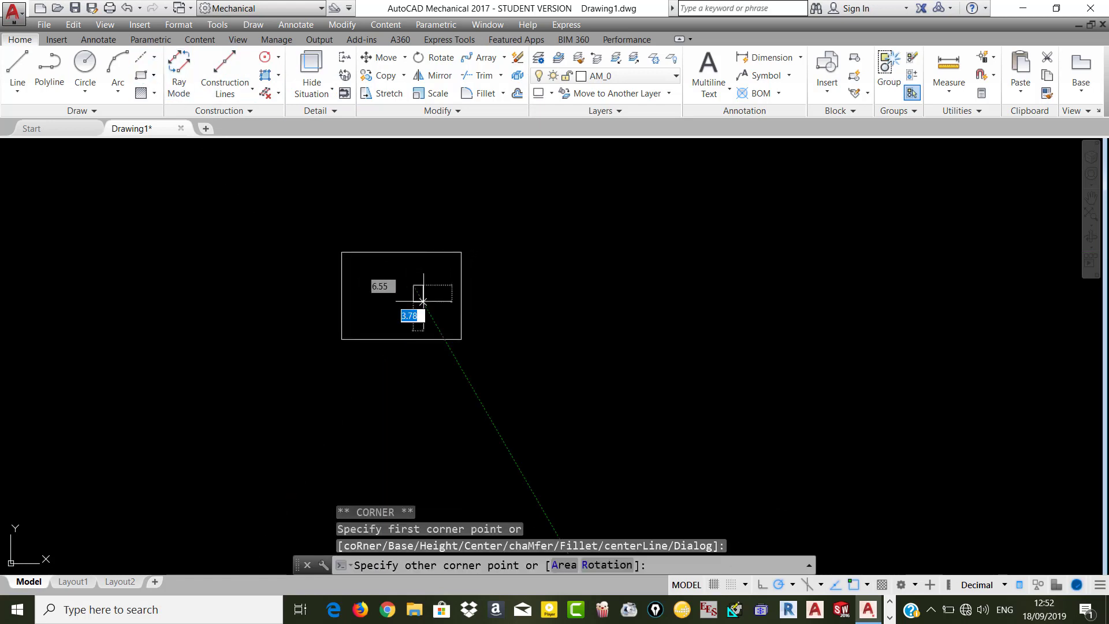
{"action": "left_click", "coordinate": [490, 371]}
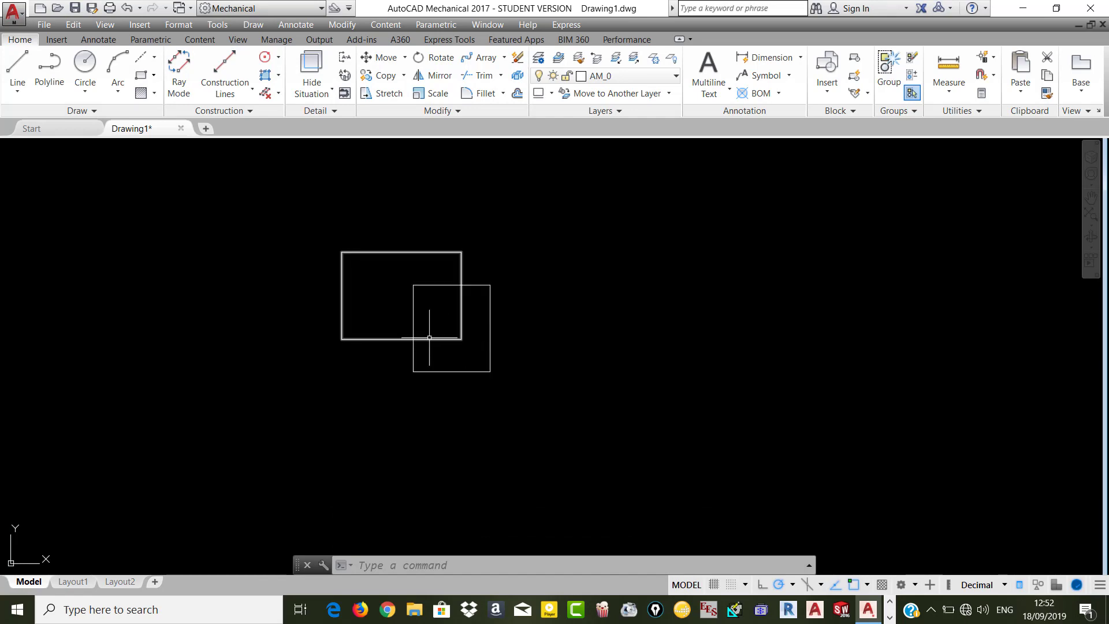
- Create a hide situation with the second rectangle as foreground, dashing the first rectangle's hidden edges
{"action": "left_click", "coordinate": [310, 69]}
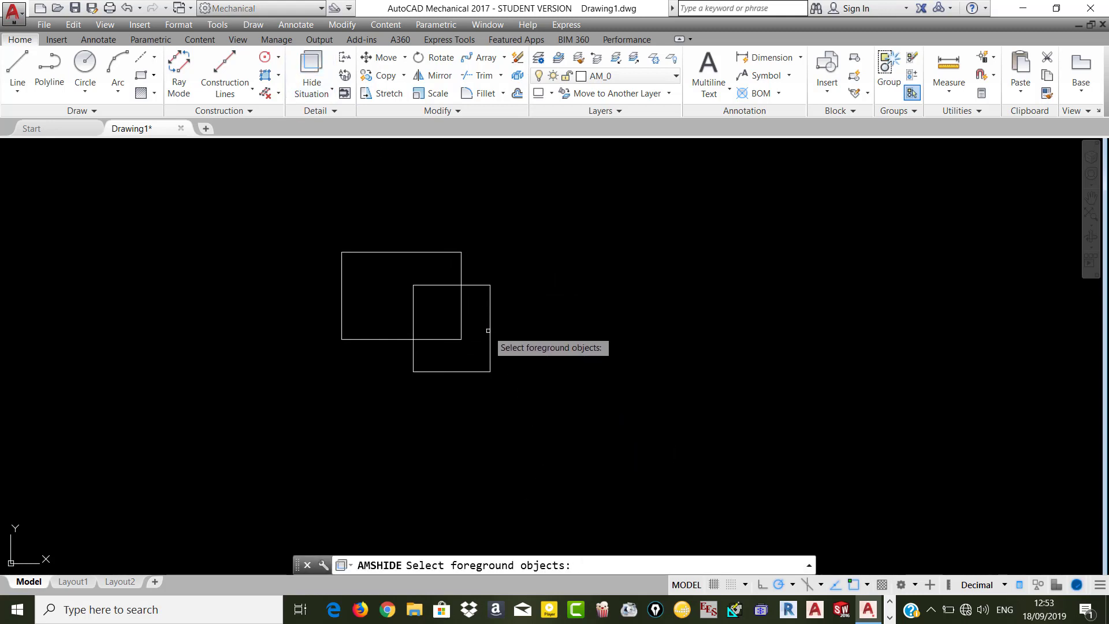
{"action": "left_click", "coordinate": [489, 330]}
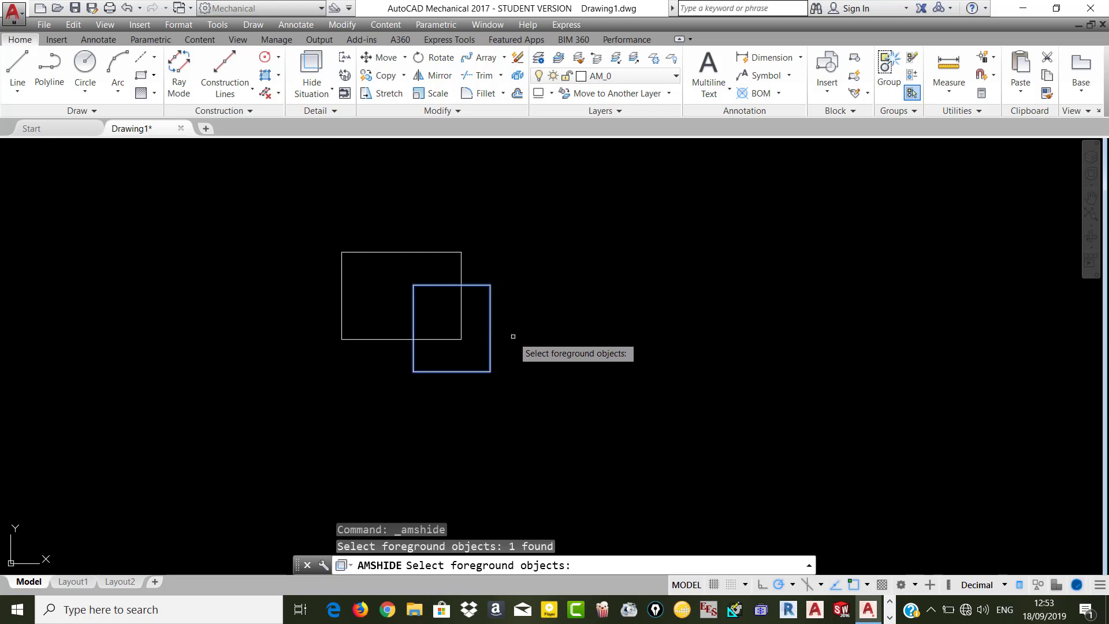
{"action": "key", "text": "Return"}
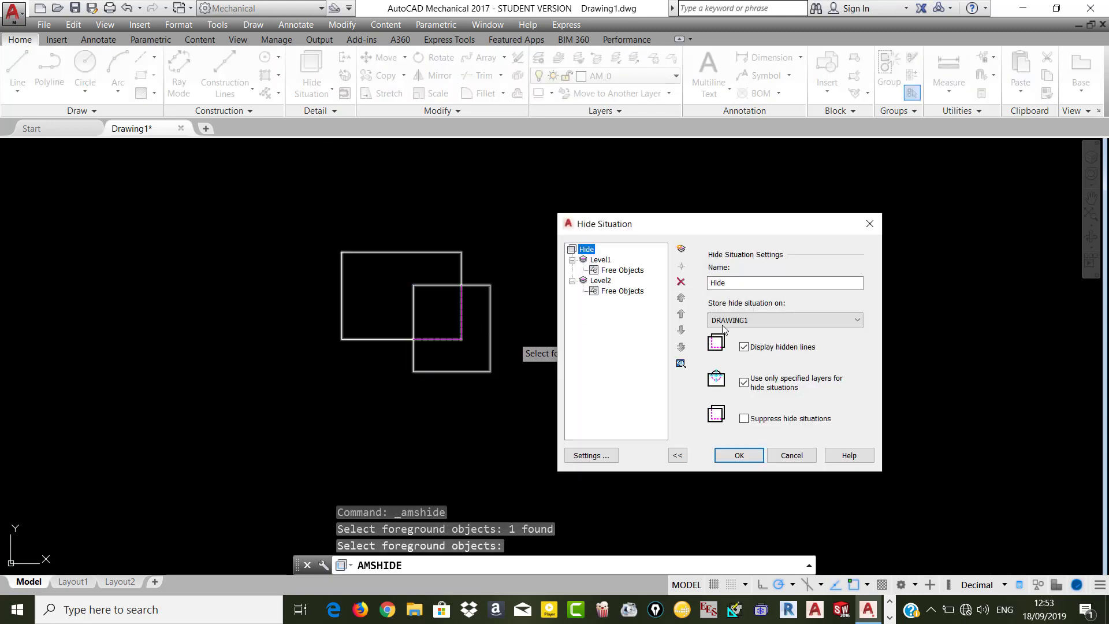
{"action": "left_click", "coordinate": [741, 453]}
- Zoom in and out to inspect the hidden lines, then check the layer list
{"action": "scroll", "coordinate": [470, 334], "scroll_direction": "up", "scroll_amount": 6}
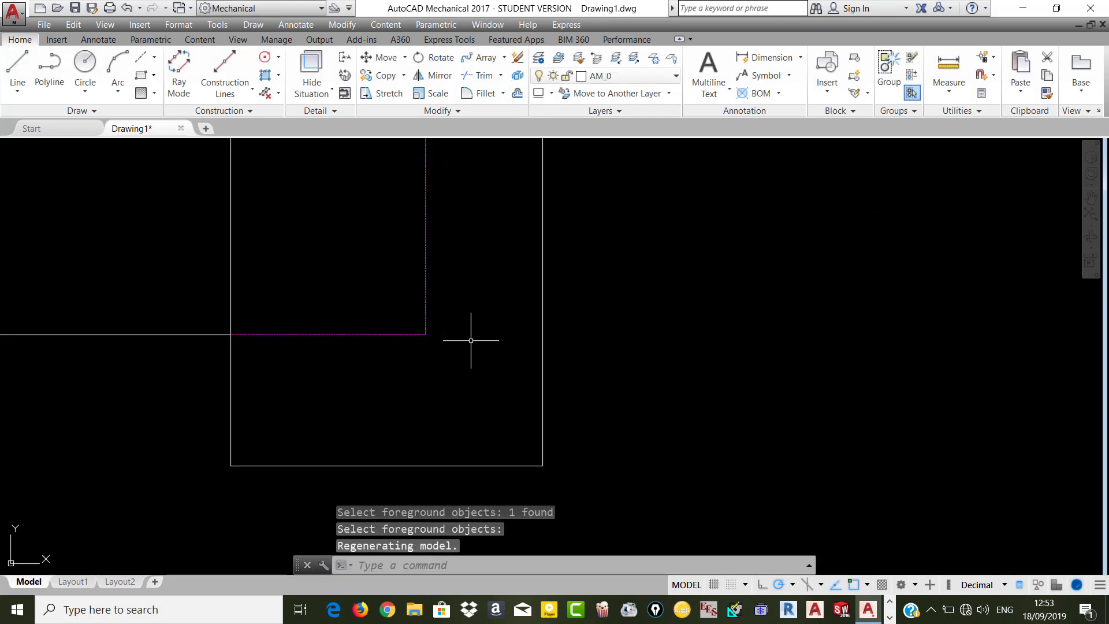
{"action": "scroll", "coordinate": [435, 332], "scroll_direction": "up", "scroll_amount": 2}
{"action": "scroll", "coordinate": [435, 332], "scroll_direction": "down", "scroll_amount": 2}
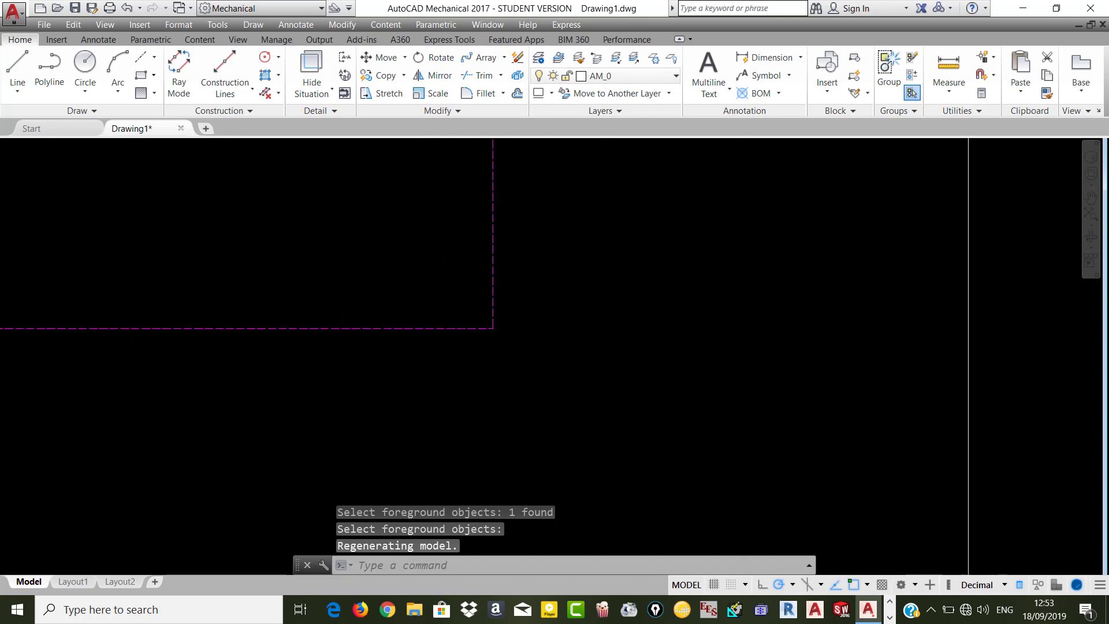
{"action": "scroll", "coordinate": [486, 330], "scroll_direction": "down", "scroll_amount": 3}
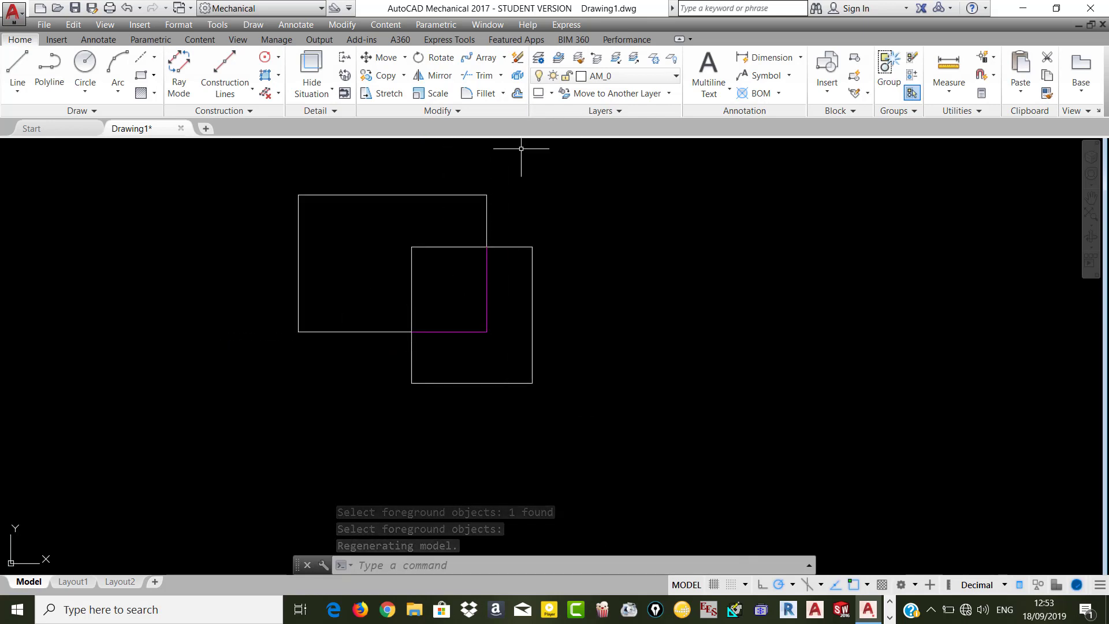
{"action": "left_click", "coordinate": [598, 75]}
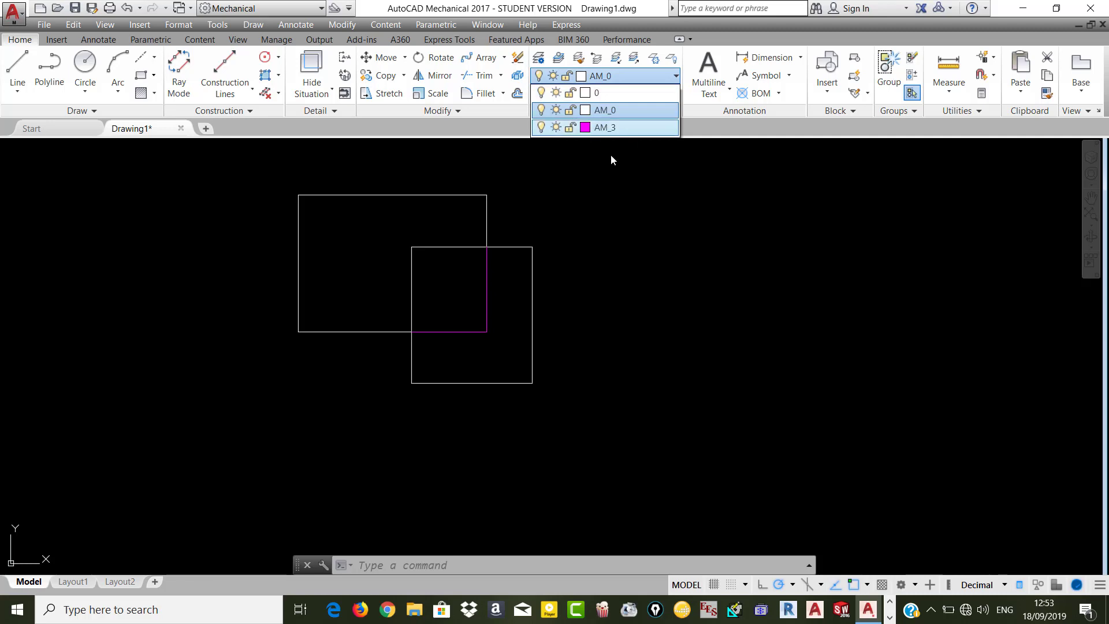
- Close the Layer dropdown without changing anything, so AM_0 stays the current layer
{"action": "left_click", "coordinate": [615, 77]}
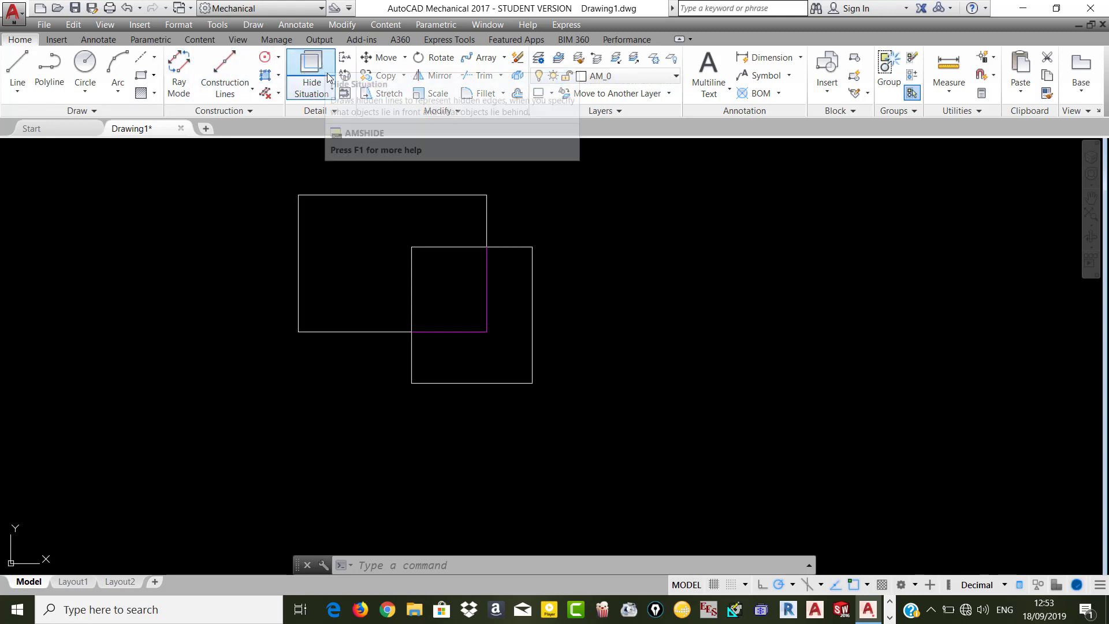
{"action": "left_click", "coordinate": [553, 77]}
{"action": "left_click", "coordinate": [601, 109]}
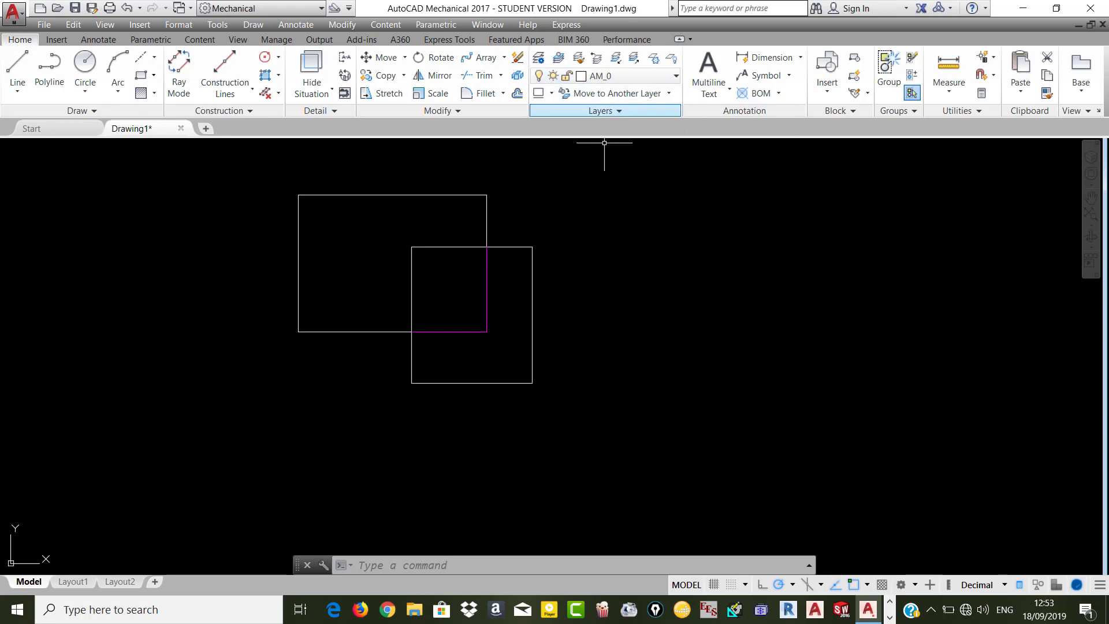
- Draw a circle to the right of the rectangles
{"action": "left_click", "coordinate": [85, 62]}
{"action": "left_click", "coordinate": [712, 313]}
{"action": "left_click", "coordinate": [746, 236]}
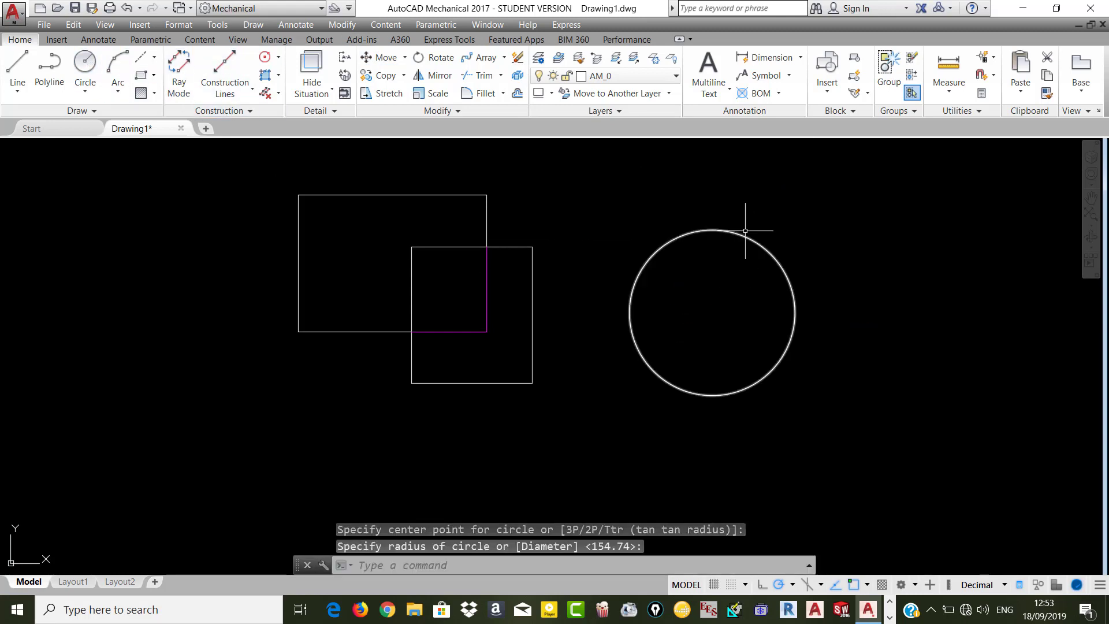
- Move the circle by a typed distance, using its centre as base point
{"action": "left_click", "coordinate": [386, 58]}
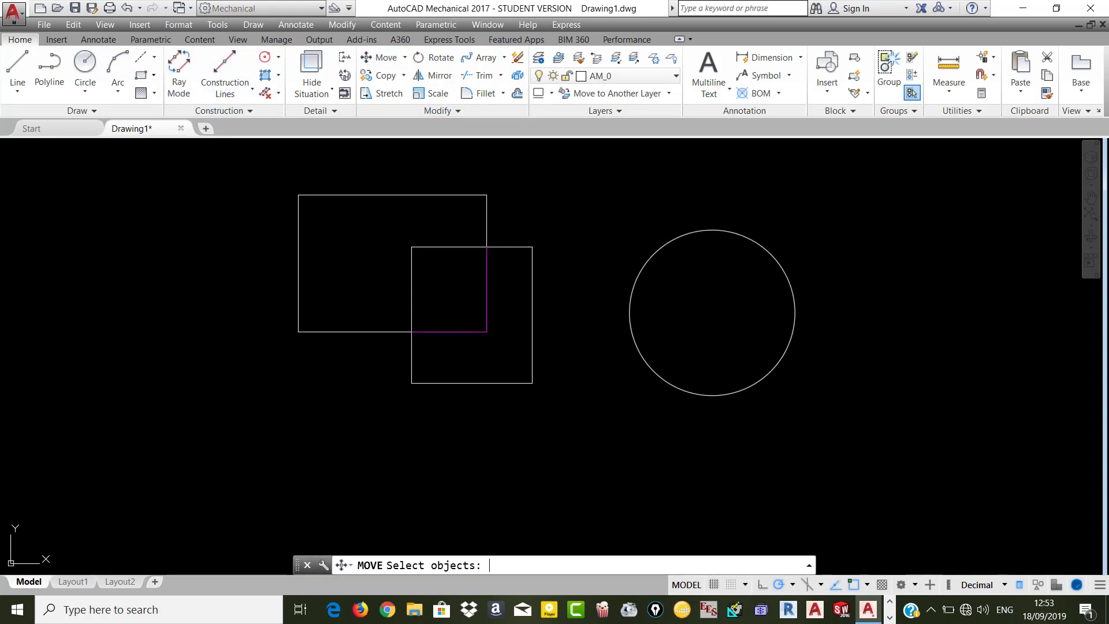
{"action": "left_click", "coordinate": [662, 247]}
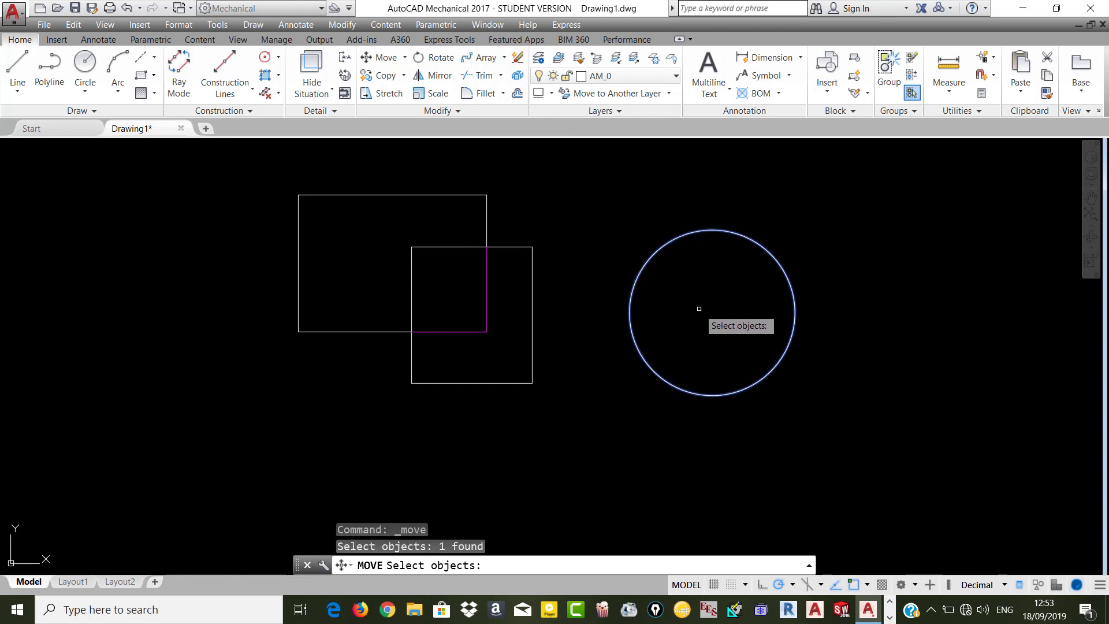
{"action": "key", "text": "Return"}
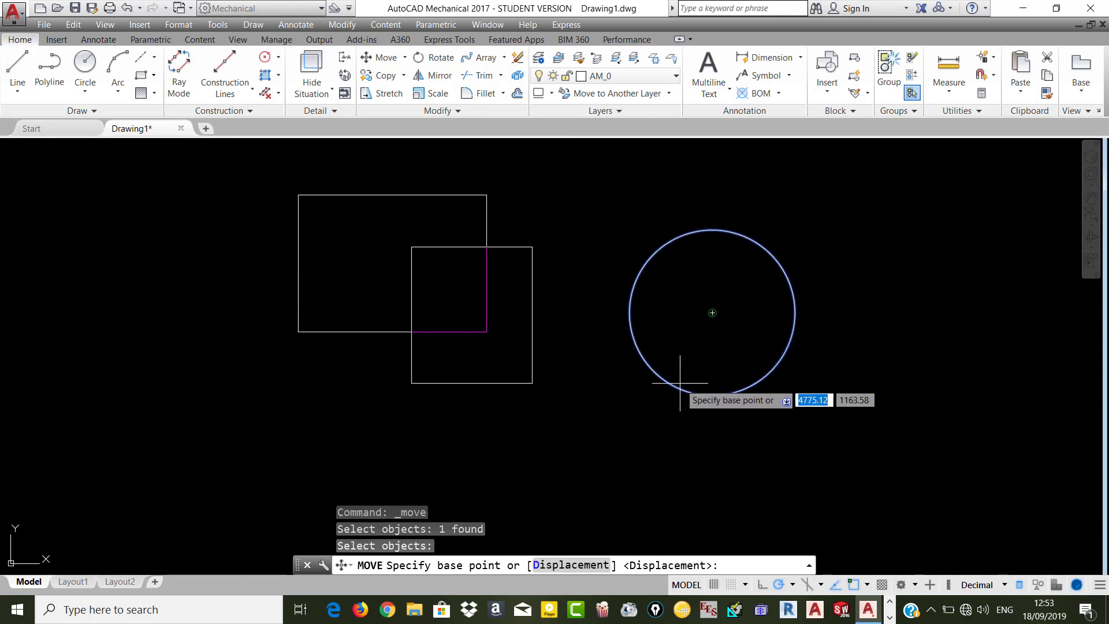
{"action": "left_click", "coordinate": [712, 312]}
{"action": "scroll", "coordinate": [662, 321], "scroll_direction": "down", "scroll_amount": 3}
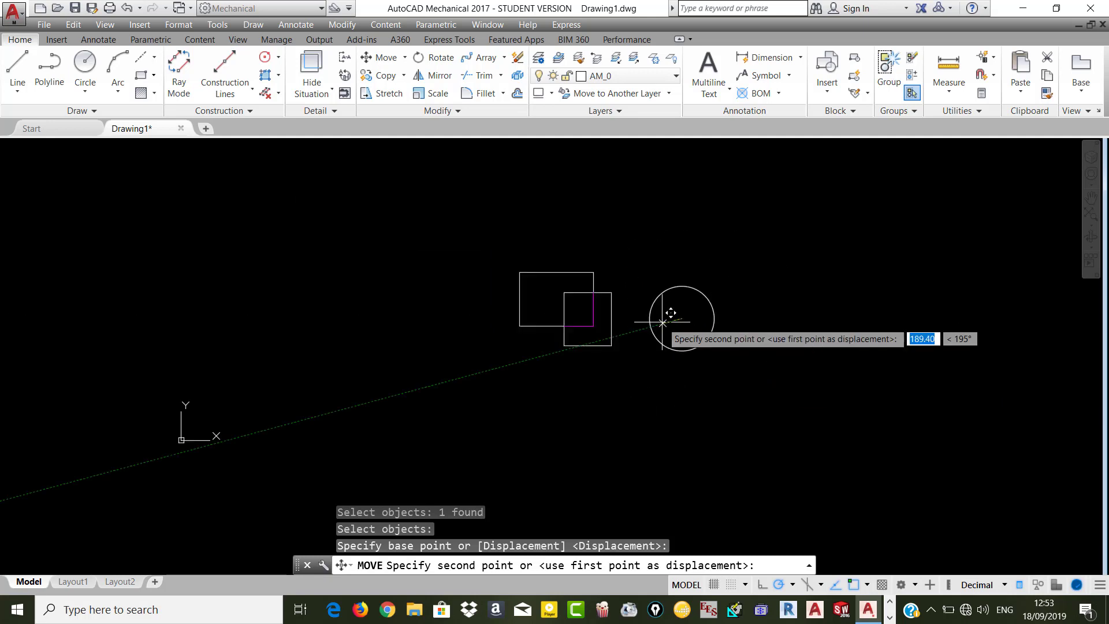
{"action": "scroll", "coordinate": [662, 322], "scroll_direction": "down", "scroll_amount": 3}
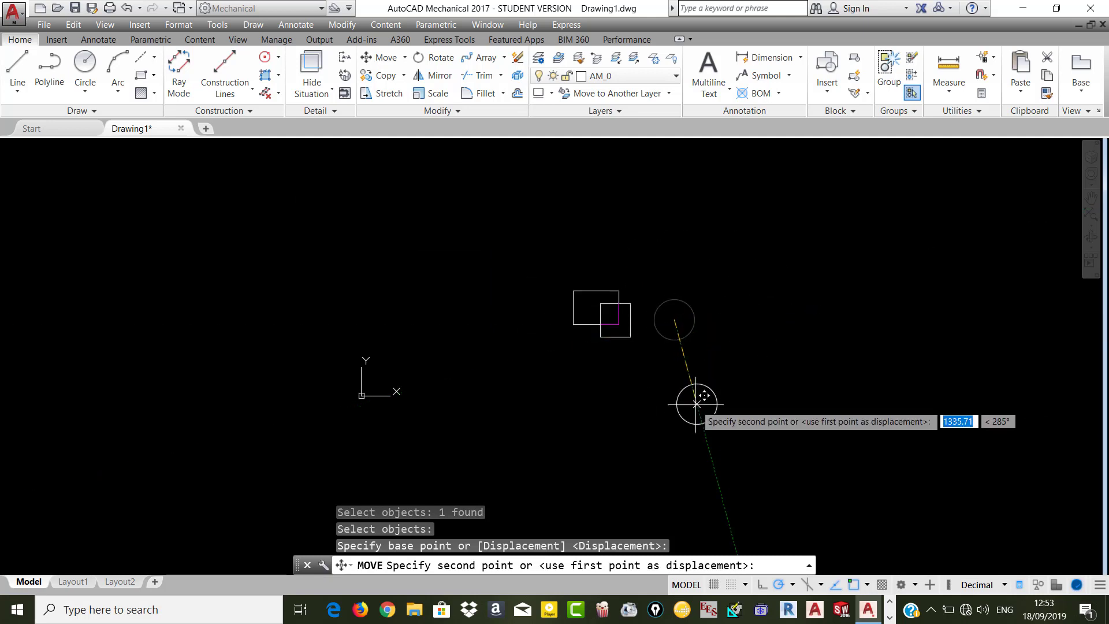
{"action": "scroll", "coordinate": [727, 324], "scroll_direction": "up", "scroll_amount": 8}
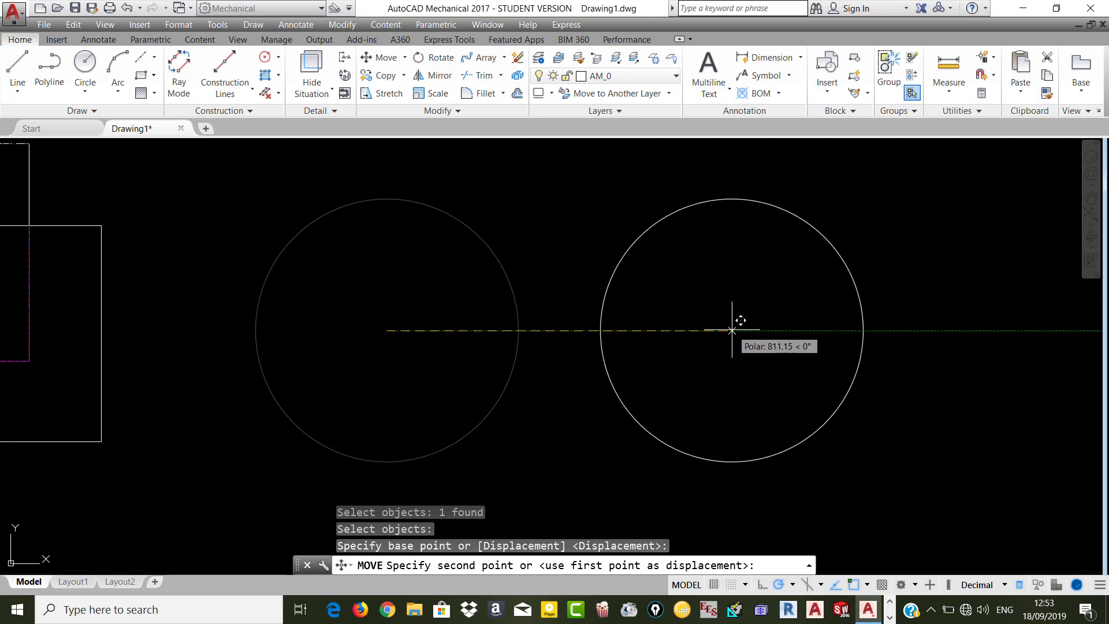
{"action": "type", "text": "100"}
{"action": "key", "text": "Return"}
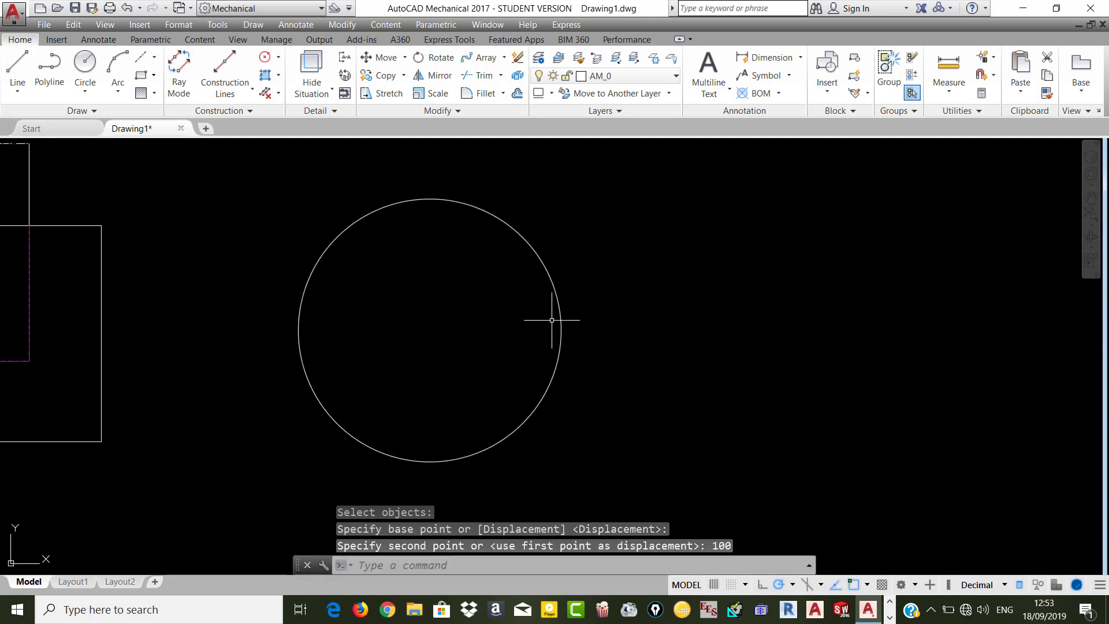
- Move the circle again so its centre sits on the second rectangle's lower-right corner
{"action": "left_click", "coordinate": [379, 57]}
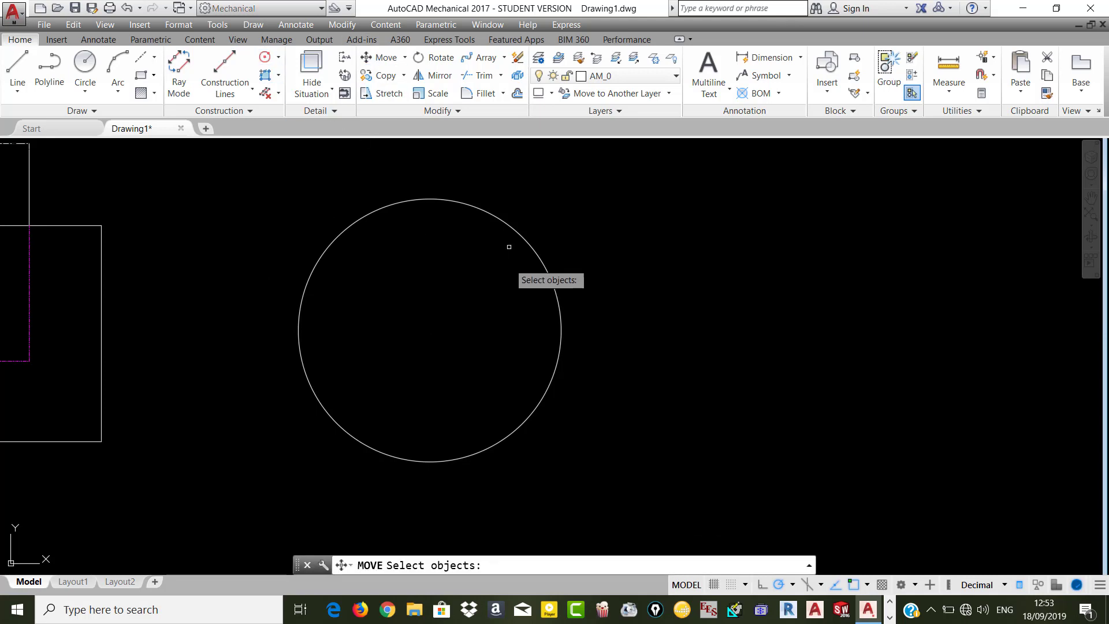
{"action": "left_click", "coordinate": [515, 230]}
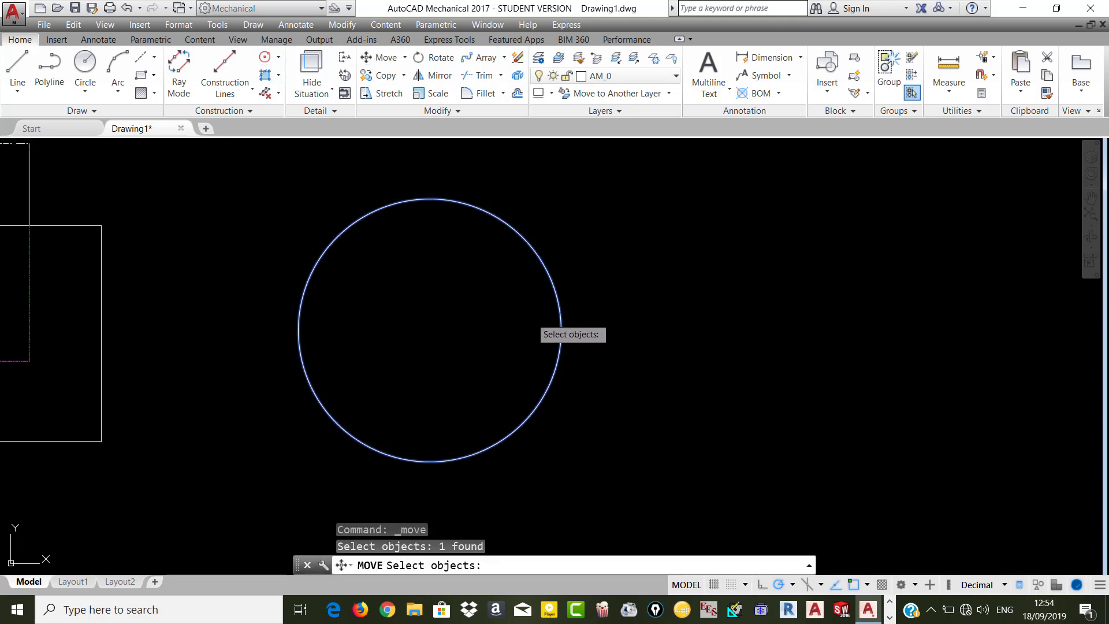
{"action": "key", "text": "Return"}
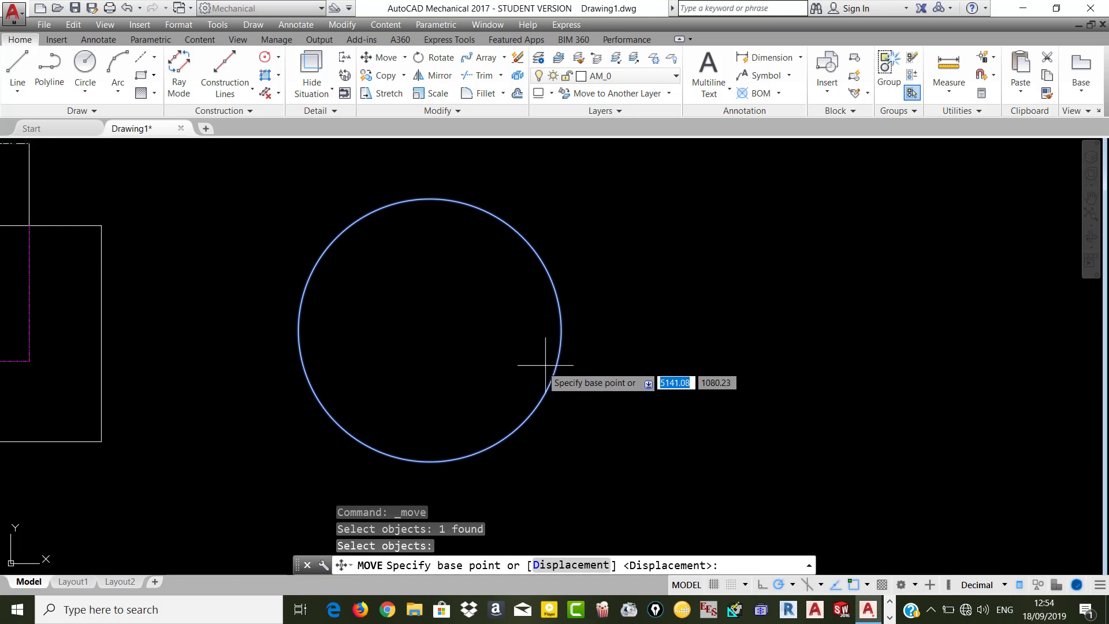
{"action": "left_click", "coordinate": [437, 332]}
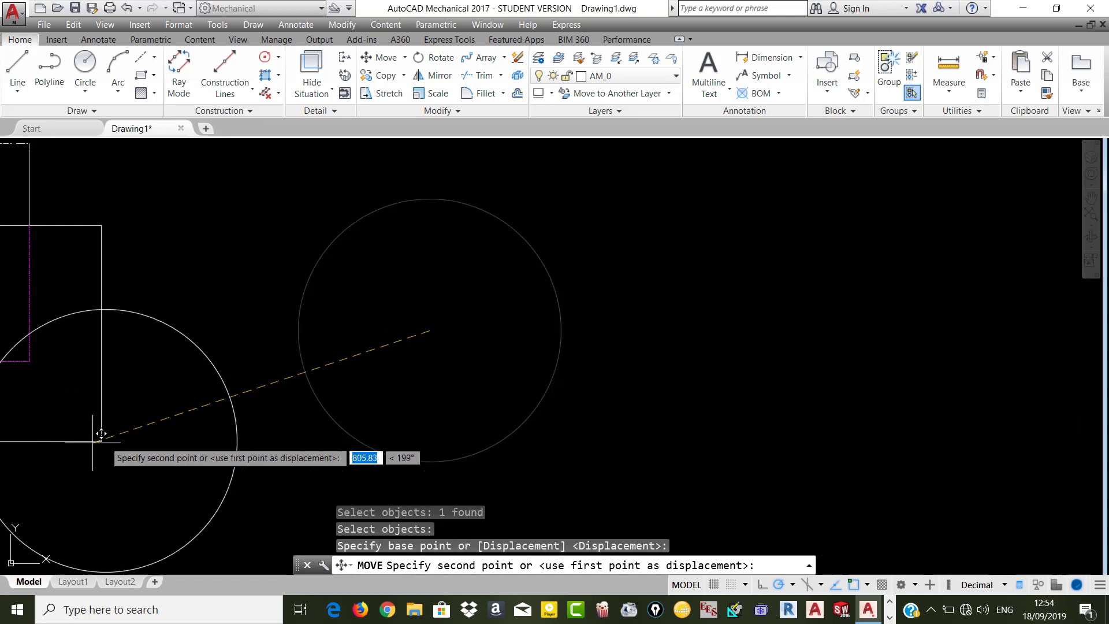
{"action": "left_click", "coordinate": [109, 432]}
{"action": "scroll", "coordinate": [354, 425], "scroll_direction": "down", "scroll_amount": 3}
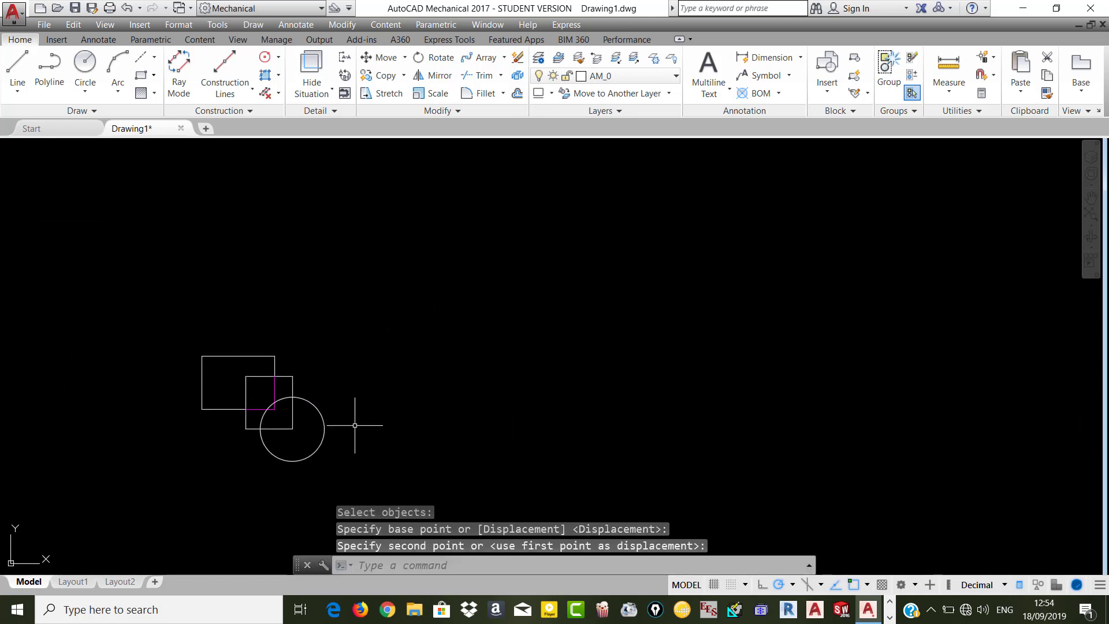
{"action": "scroll", "coordinate": [295, 454], "scroll_direction": "up", "scroll_amount": 4}
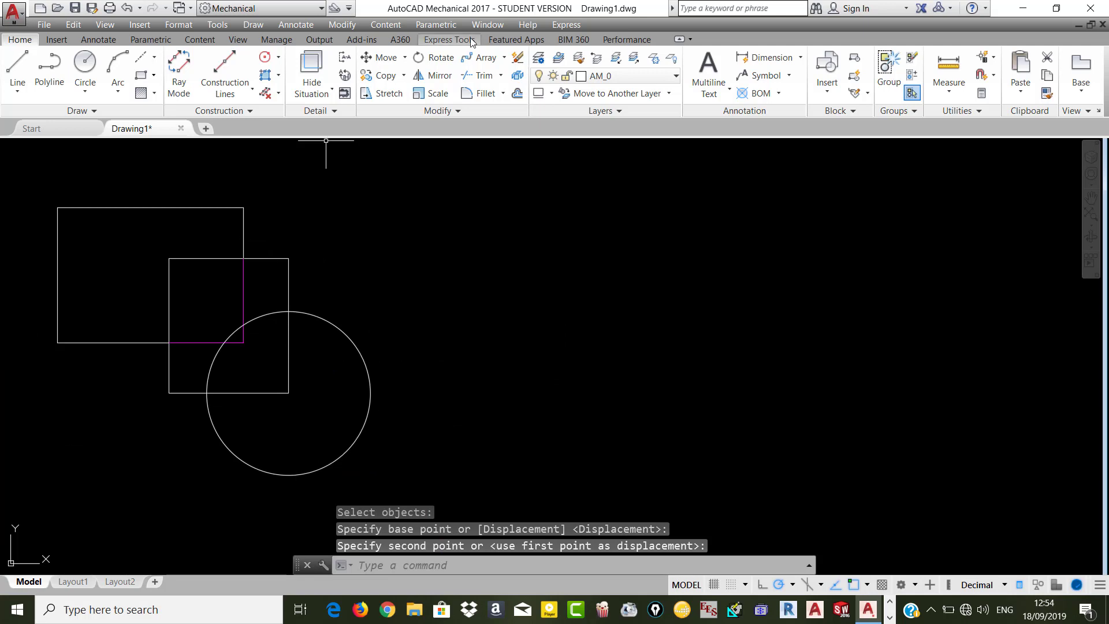
{"action": "left_click", "coordinate": [403, 76]}
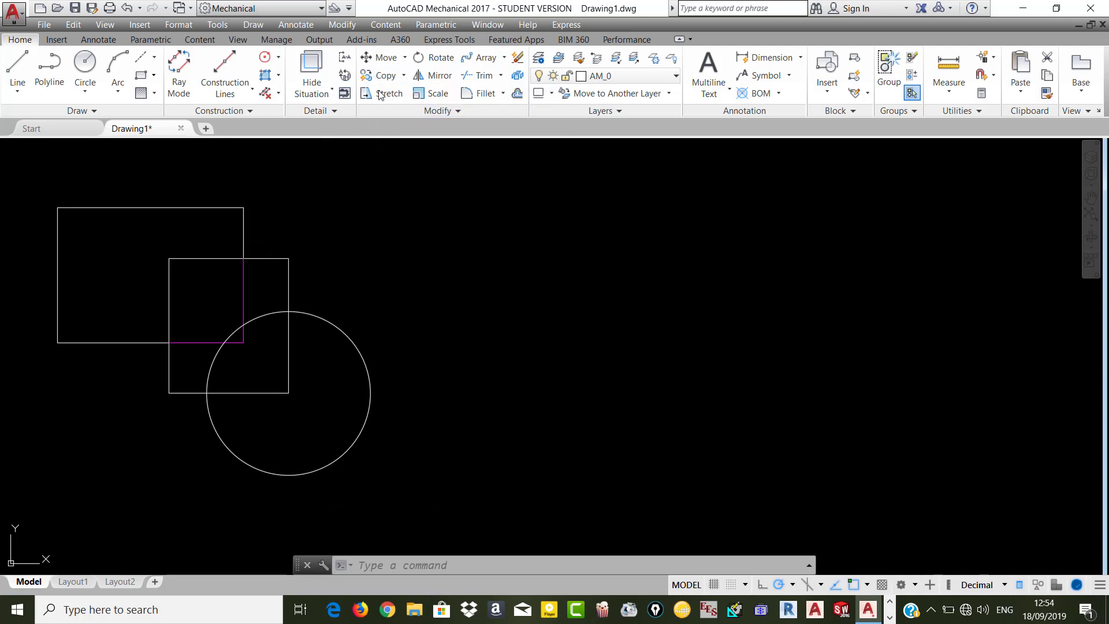
{"action": "left_click", "coordinate": [141, 75]}
{"action": "left_click", "coordinate": [582, 268]}
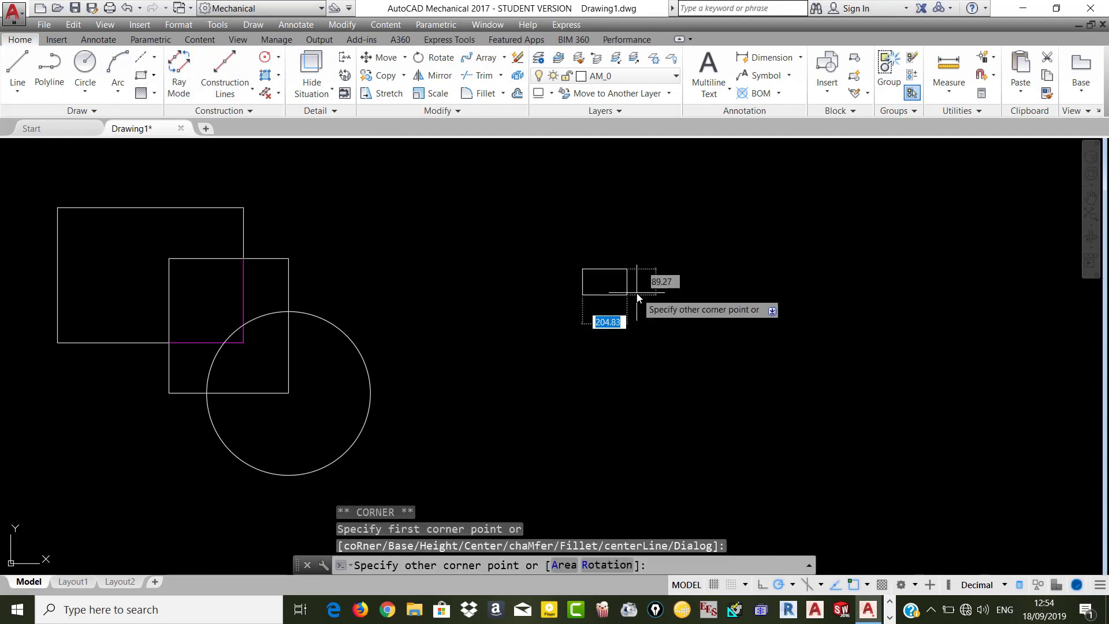
{"action": "left_click", "coordinate": [636, 292]}
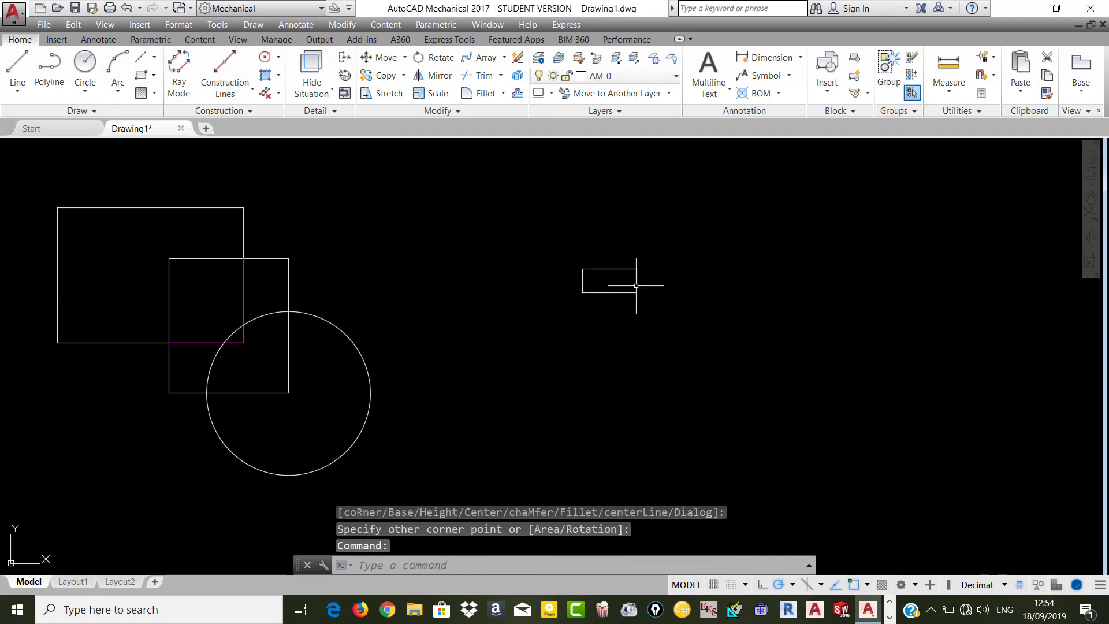
{"action": "left_click", "coordinate": [378, 81]}
{"action": "left_click", "coordinate": [601, 270]}
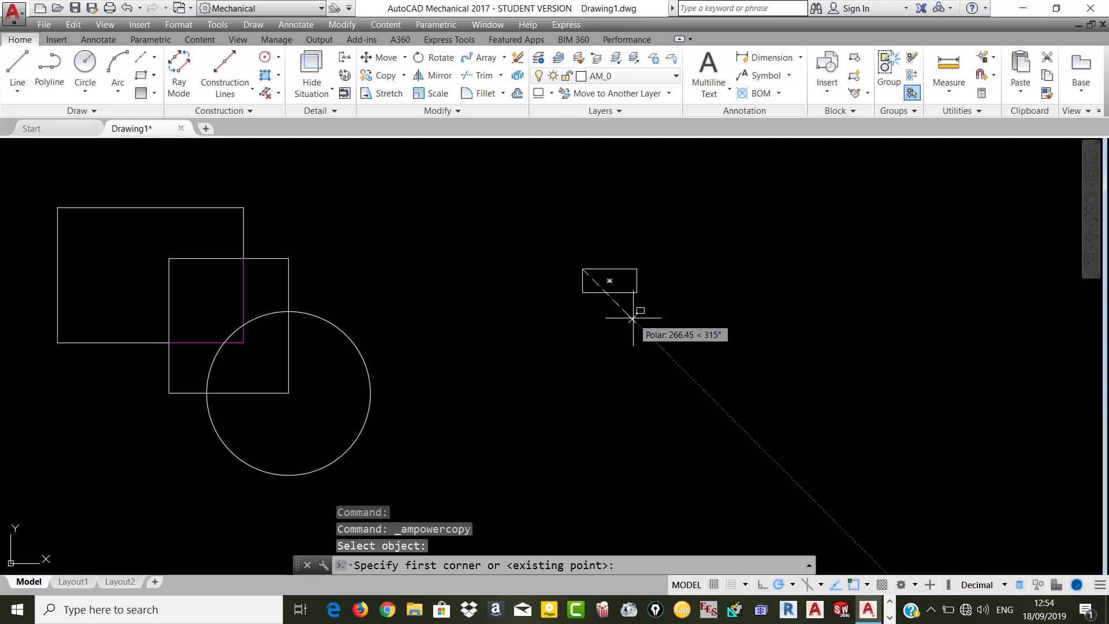
{"action": "key", "text": "Escape"}
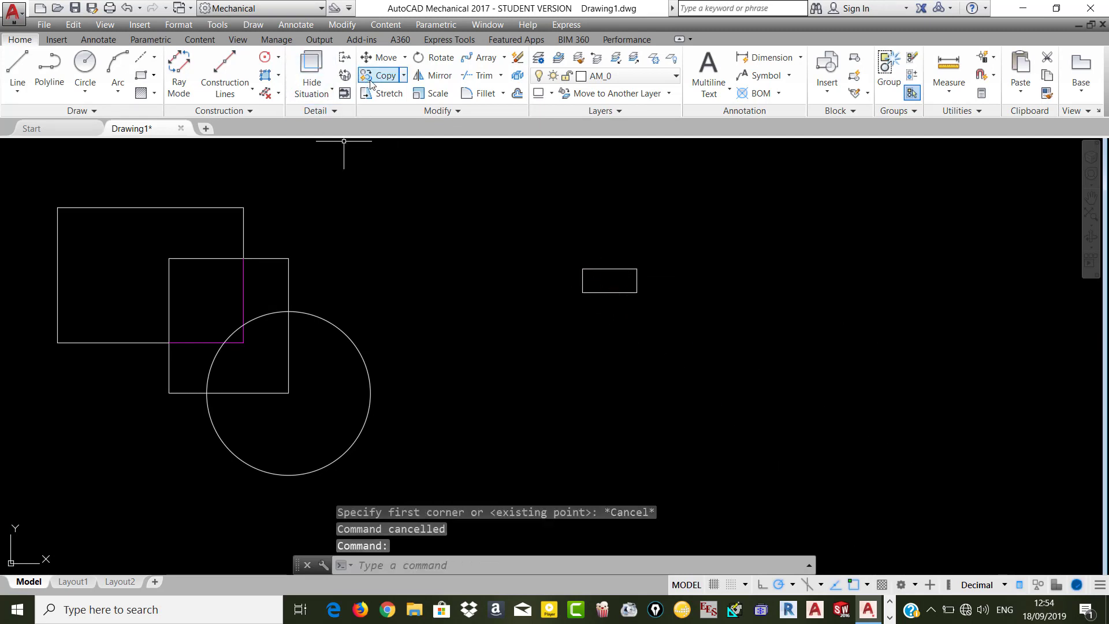
- Copy the small rectangle from its corner to five spots around the drawing
{"action": "left_click", "coordinate": [402, 81]}
{"action": "left_click", "coordinate": [384, 128]}
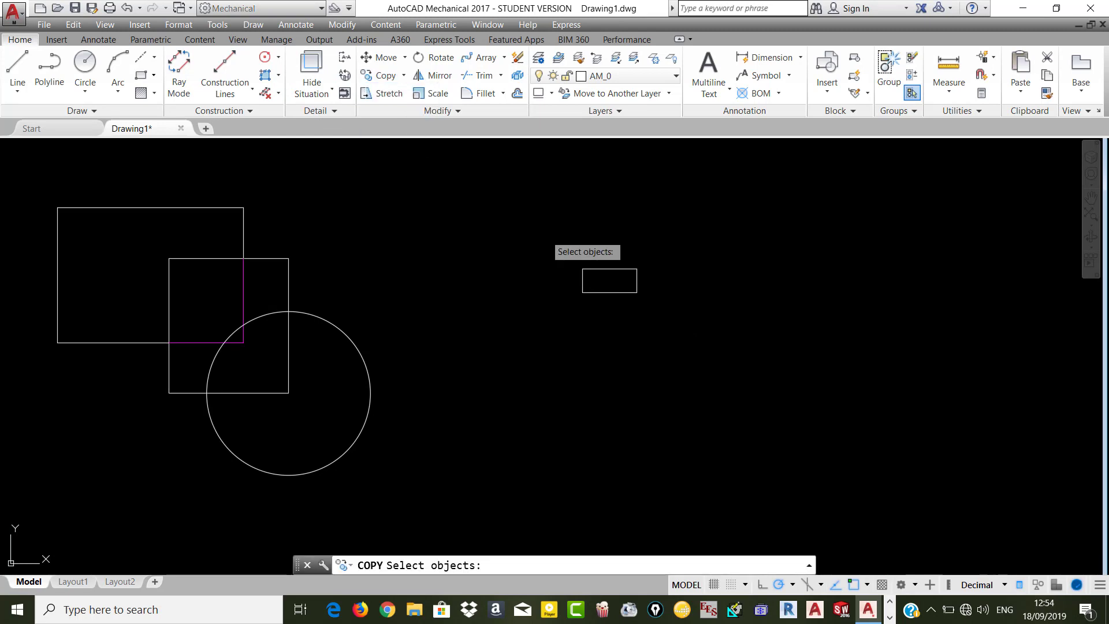
{"action": "left_click", "coordinate": [565, 249]}
{"action": "left_click", "coordinate": [658, 319]}
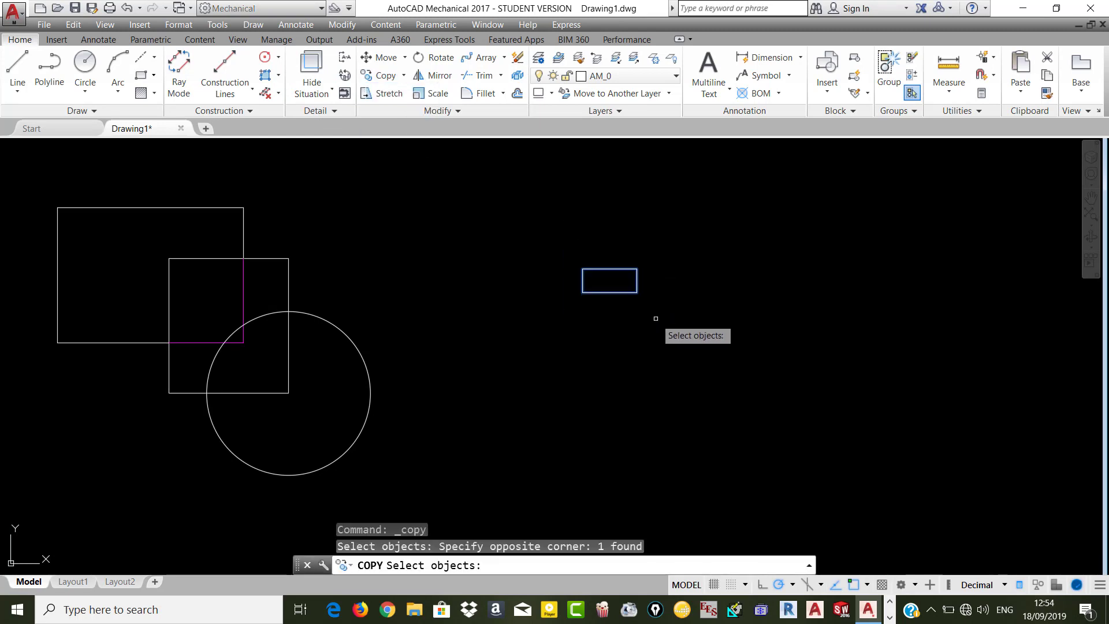
{"action": "key", "text": "Return"}
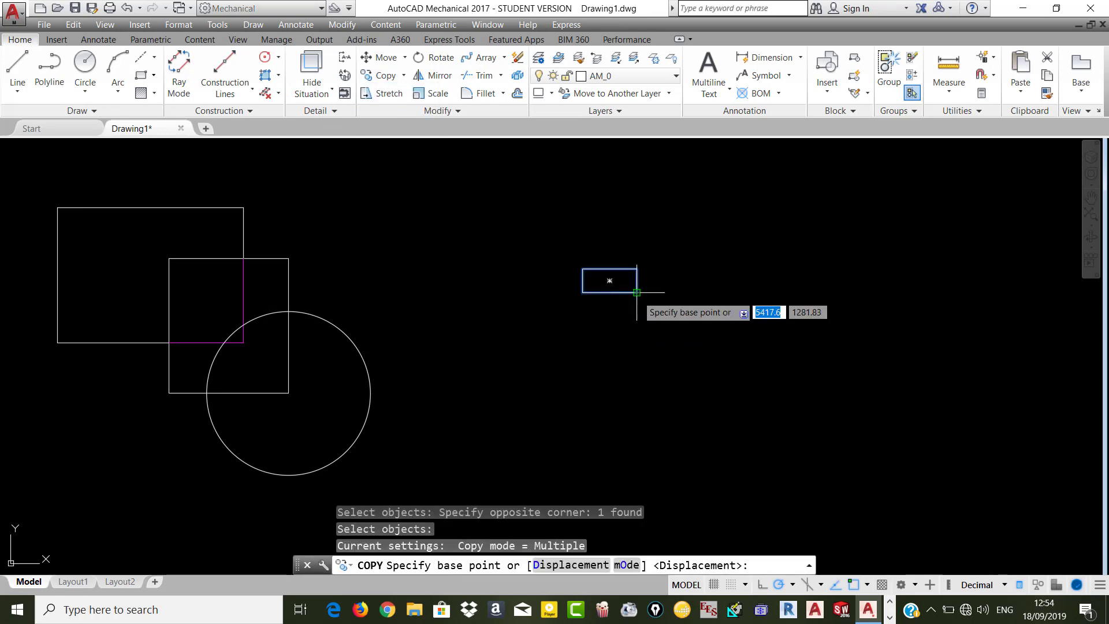
{"action": "left_click", "coordinate": [637, 292]}
{"action": "left_click", "coordinate": [708, 292]}
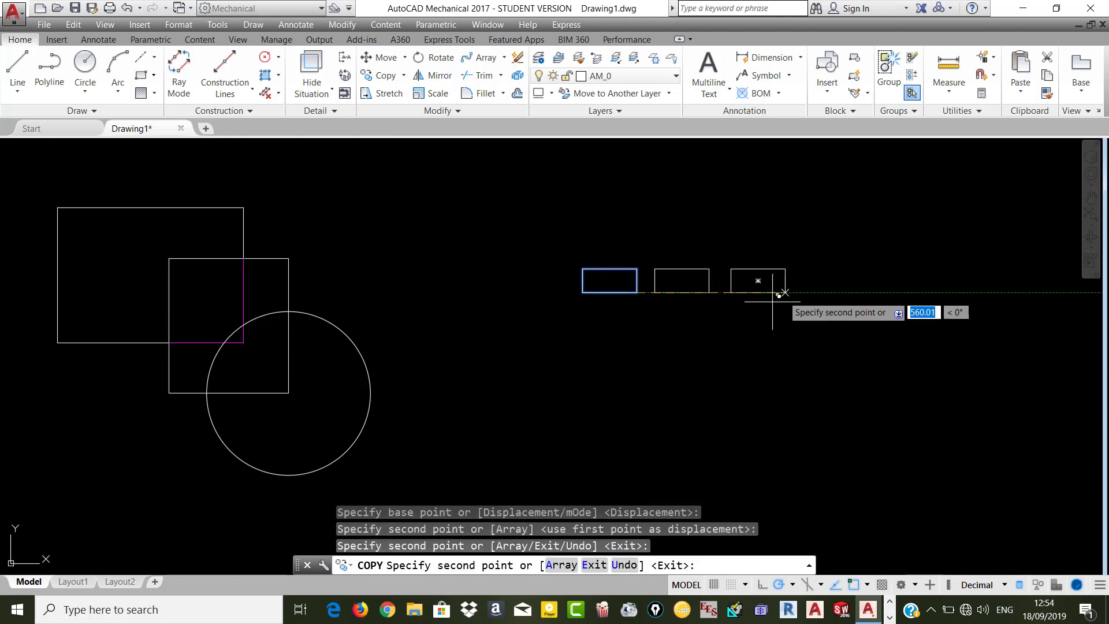
{"action": "left_click", "coordinate": [785, 292]}
{"action": "left_click", "coordinate": [575, 412]}
{"action": "left_click", "coordinate": [483, 273]}
{"action": "left_click", "coordinate": [650, 379]}
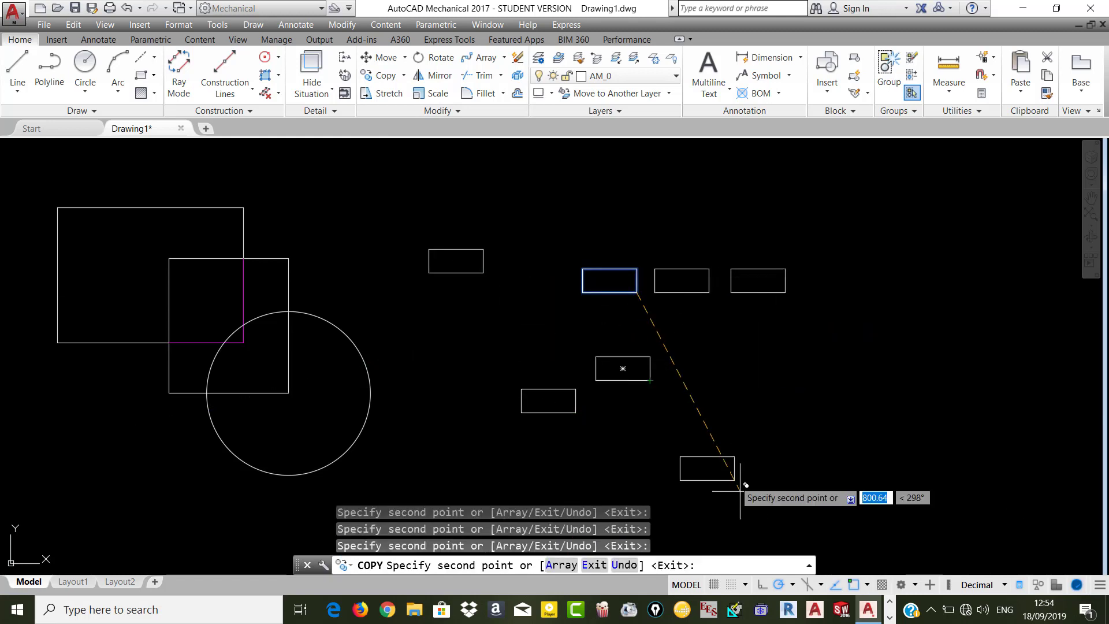
- With Ortho and polar tracking on, place one more copy inside the left square
{"action": "key", "text": "F8"}
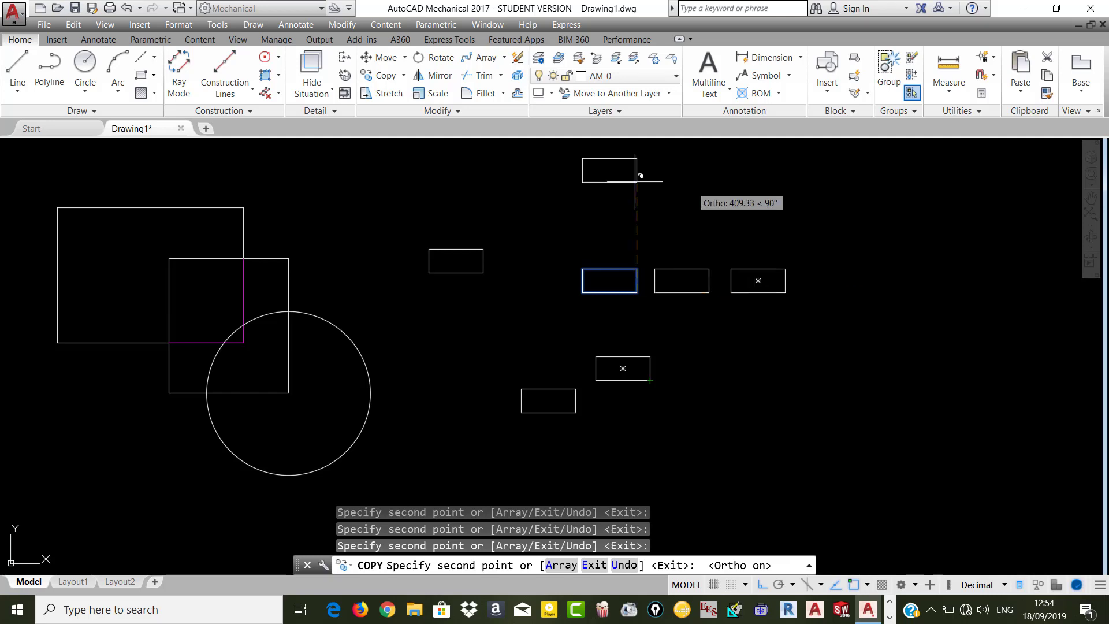
{"action": "left_click", "coordinate": [780, 584]}
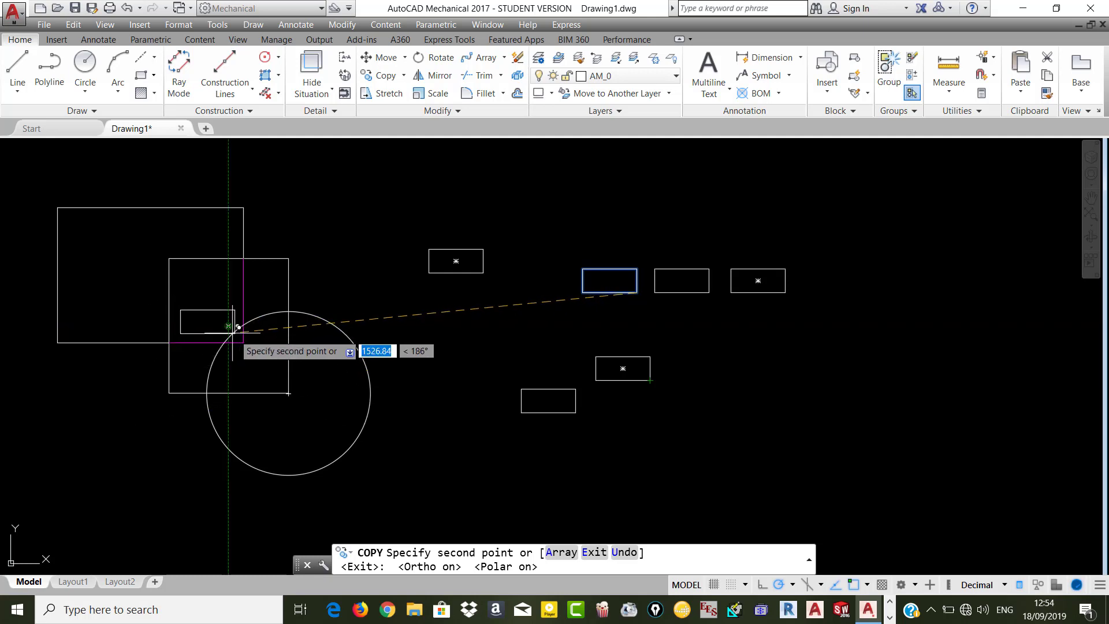
{"action": "left_click", "coordinate": [230, 325]}
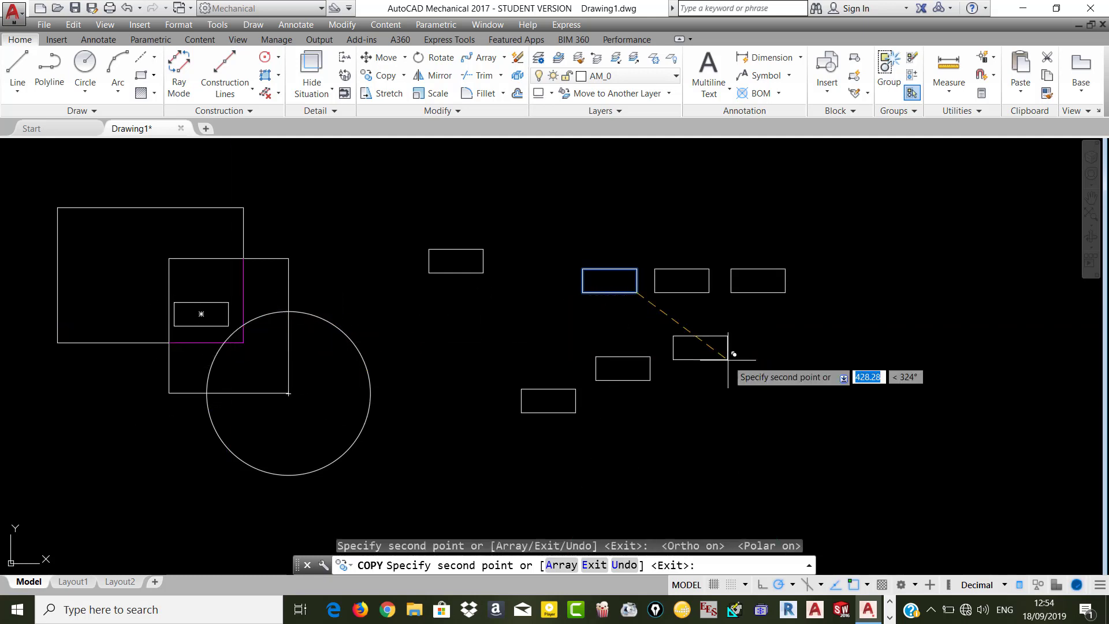
{"action": "key", "text": "Escape"}
{"action": "key", "text": "Escape"}
{"action": "key", "text": "Escape"}
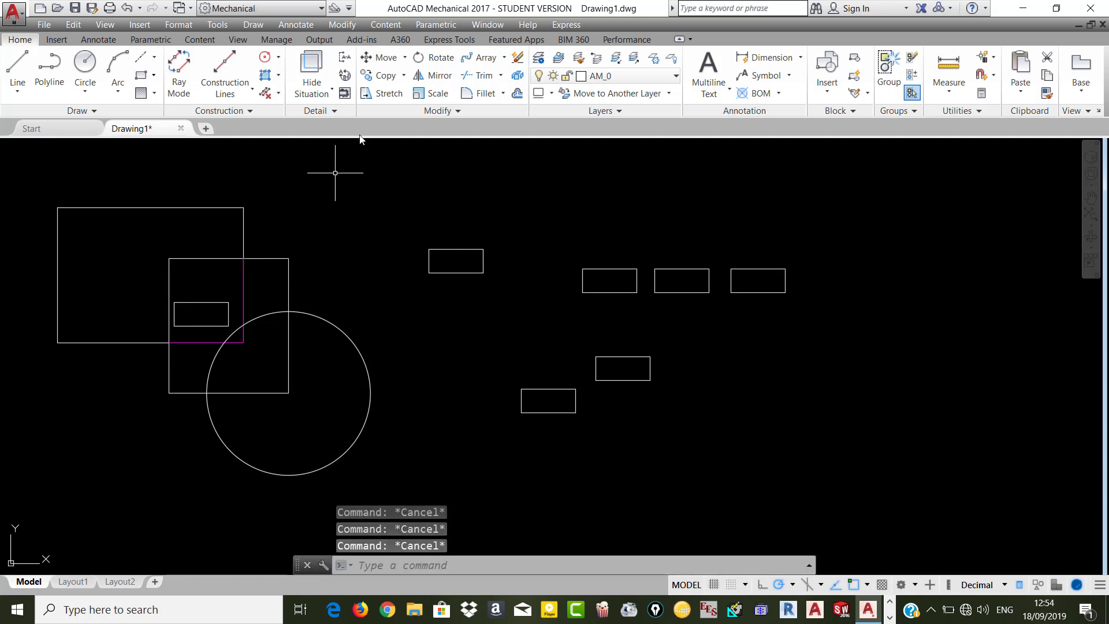
{"action": "left_click", "coordinate": [404, 76]}
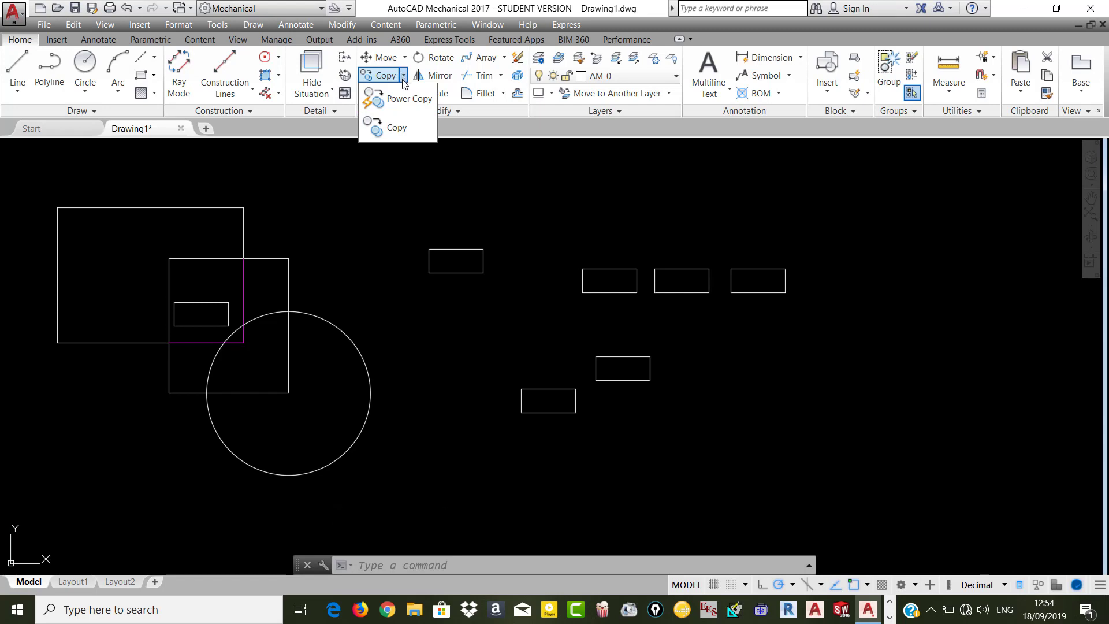
- Browse the Copy and Move variant lists without choosing anything
{"action": "left_click", "coordinate": [403, 78]}
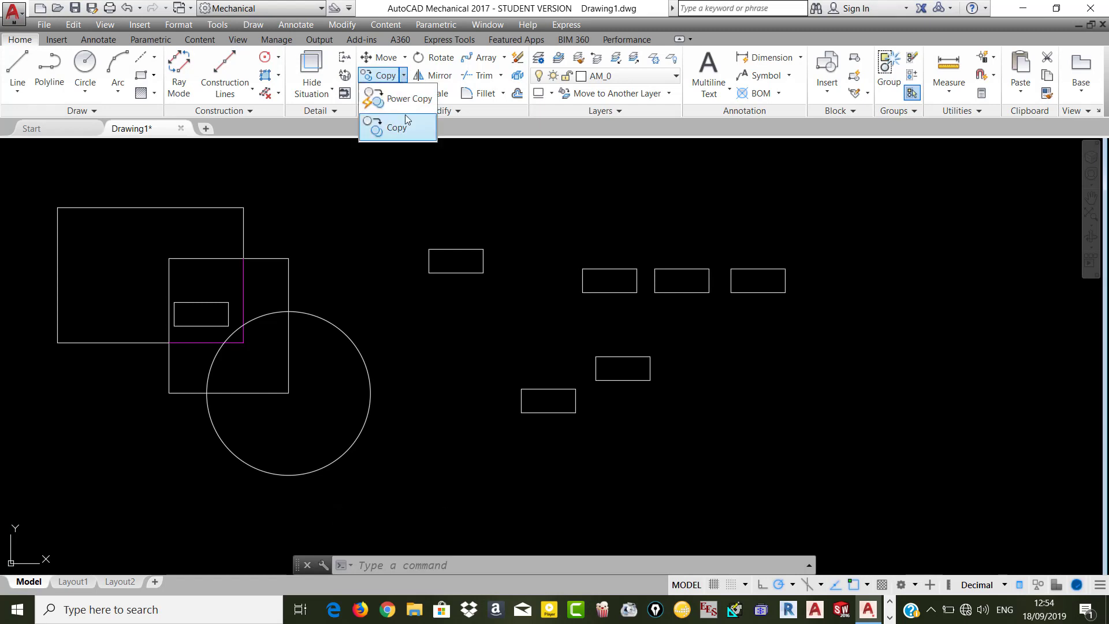
{"action": "left_click", "coordinate": [403, 77]}
{"action": "left_click", "coordinate": [405, 57]}
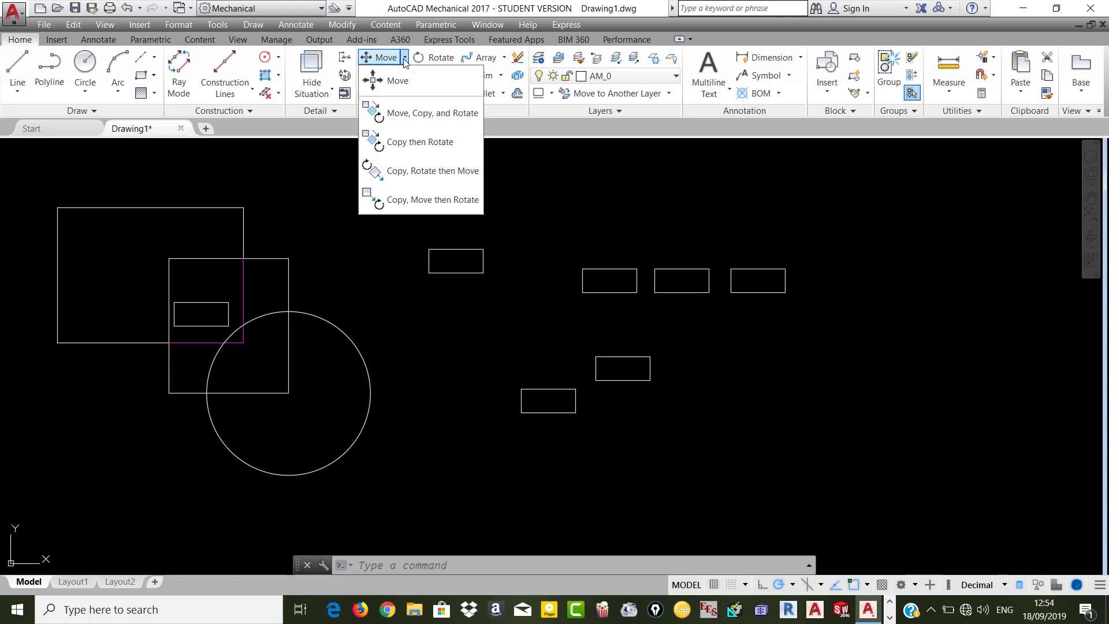
{"action": "left_click", "coordinate": [405, 60]}
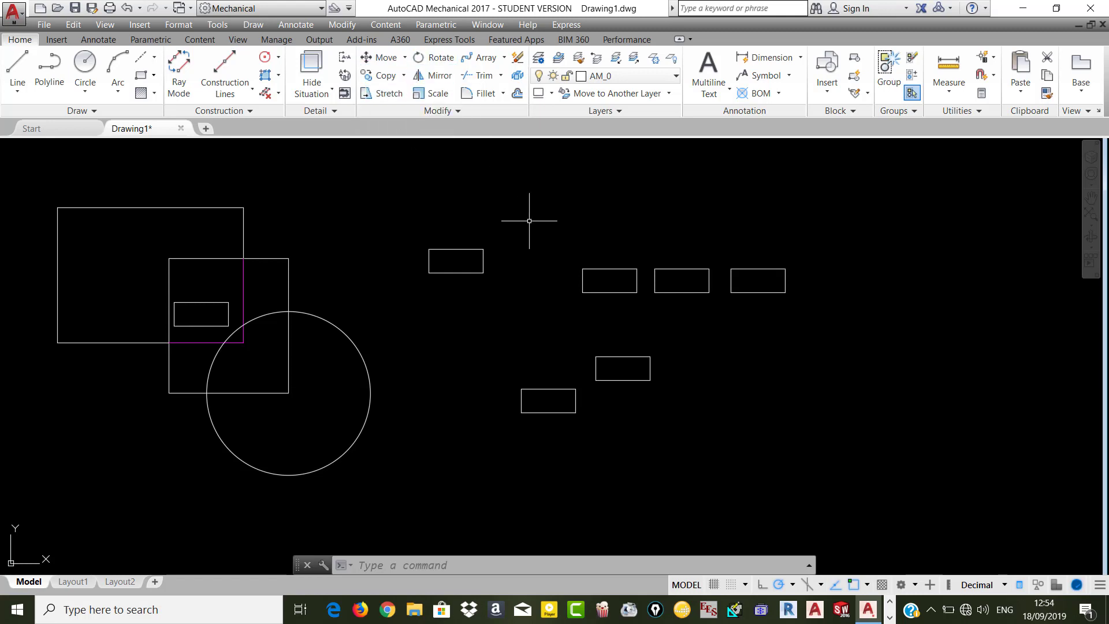
- Rotate the upper-left rectangle copy about its corner to a steep tilt
{"action": "left_click", "coordinate": [435, 58]}
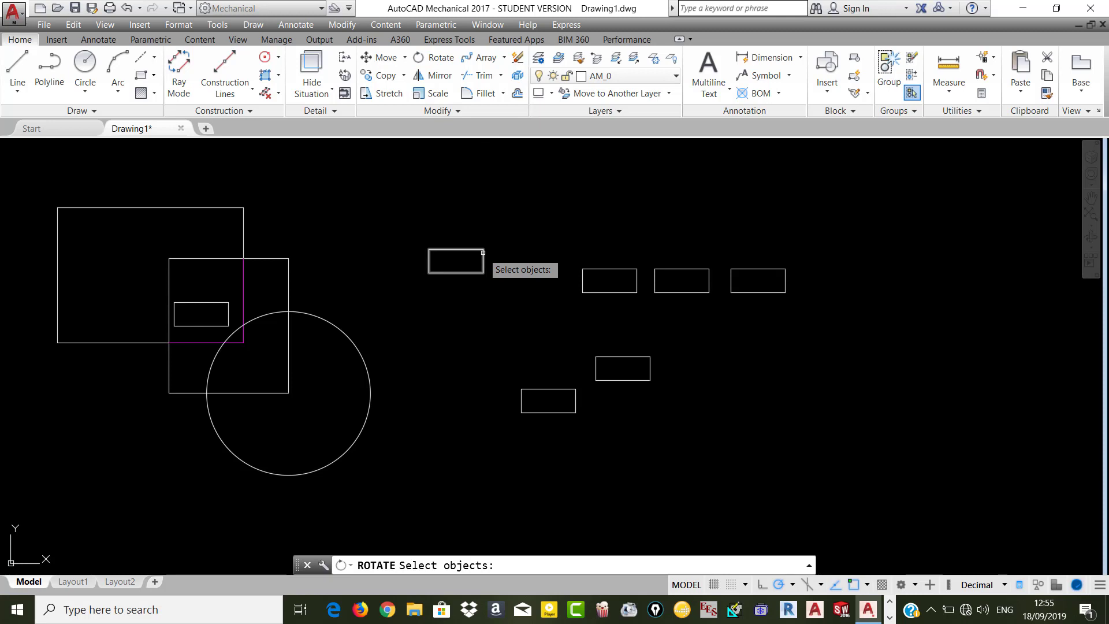
{"action": "left_click", "coordinate": [482, 253]}
{"action": "key", "text": "Return"}
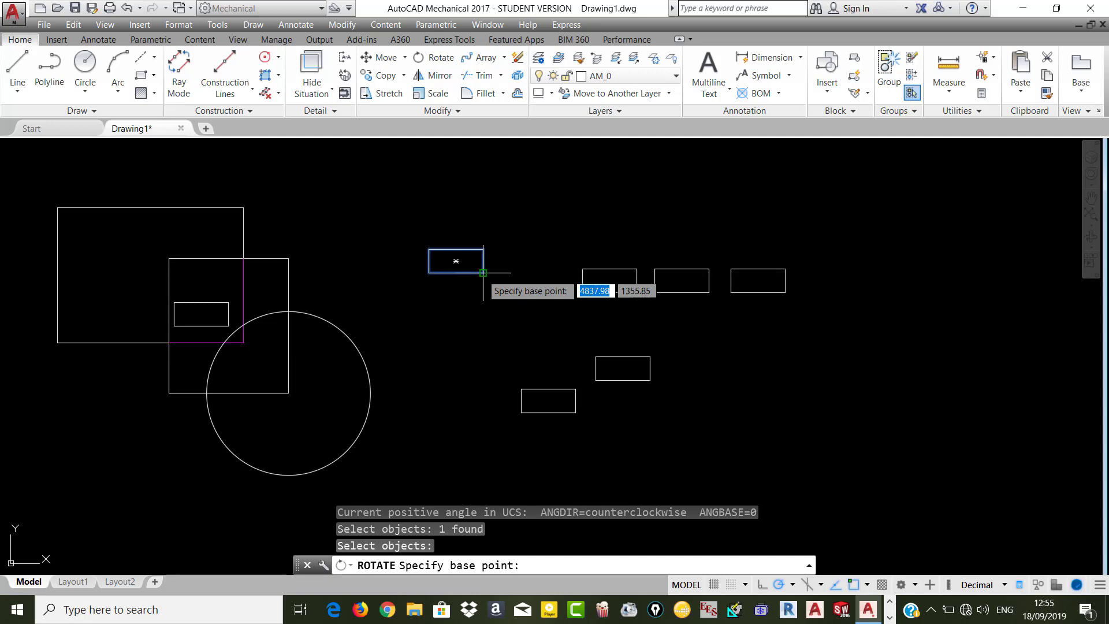
{"action": "left_click", "coordinate": [483, 272]}
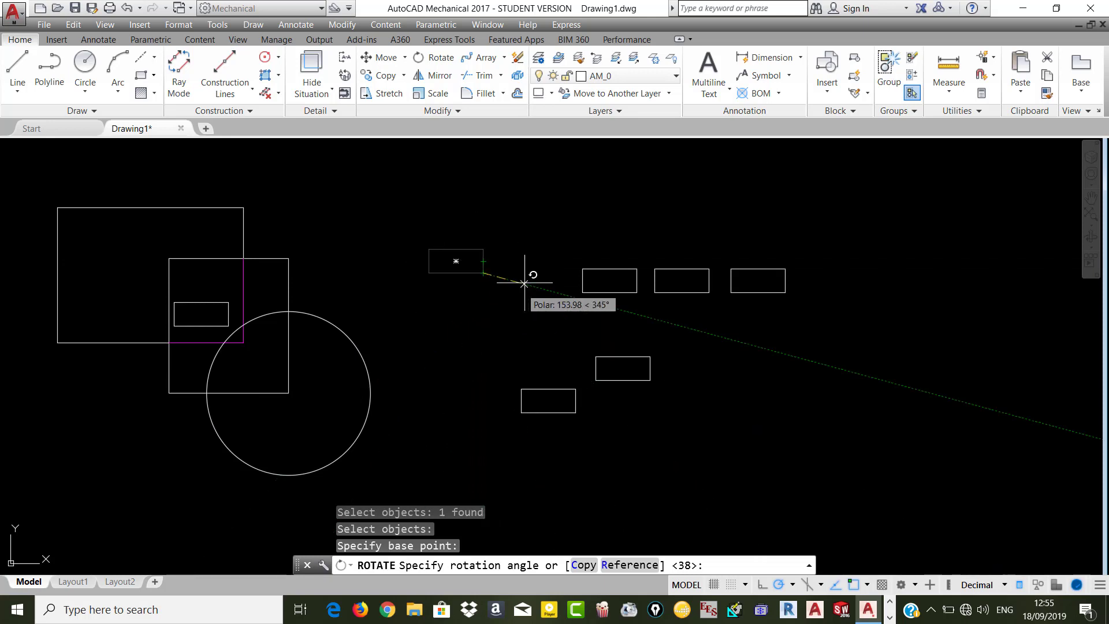
{"action": "left_click", "coordinate": [454, 321]}
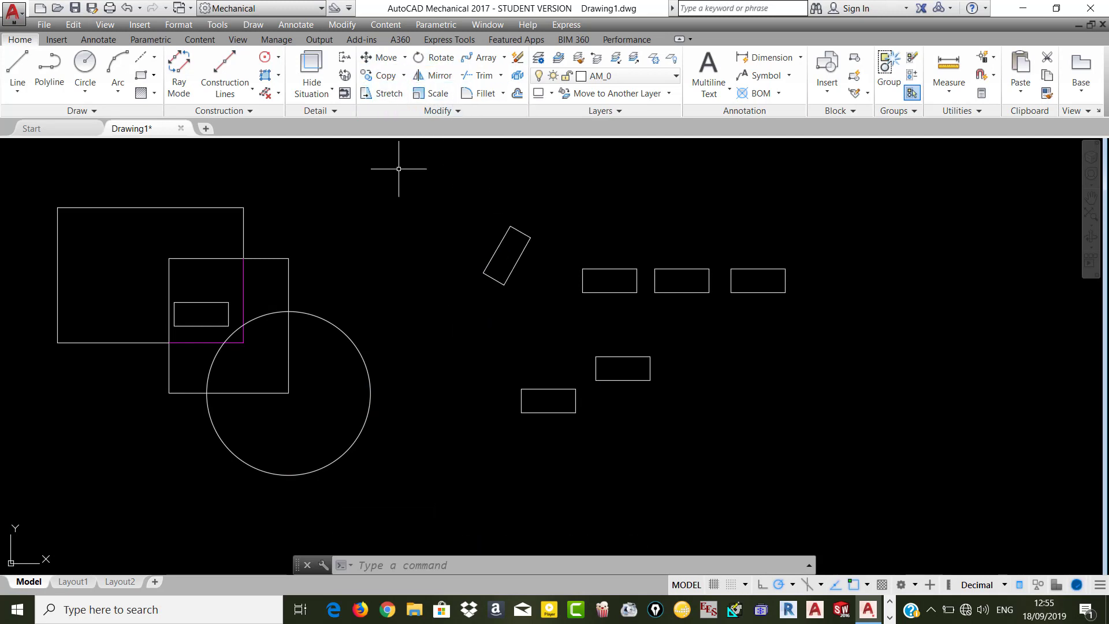
{"action": "scroll", "coordinate": [399, 169], "scroll_direction": "down", "scroll_amount": 2}
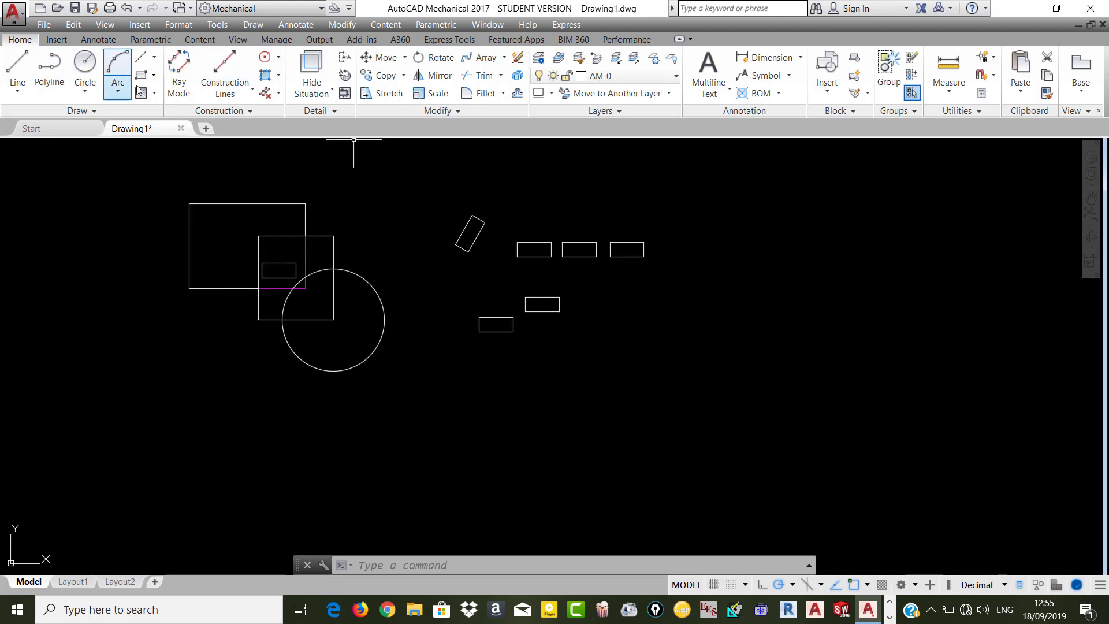
- Cancel a stray circle, then draw a wide rectangular plate below the small rectangles
{"action": "left_click", "coordinate": [85, 69]}
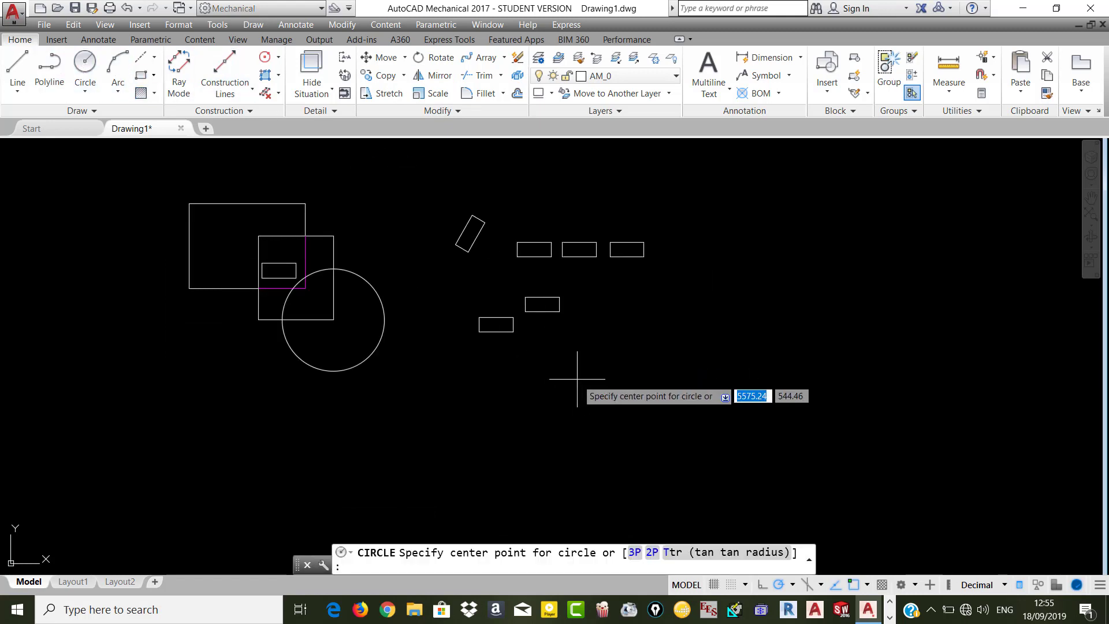
{"action": "left_click", "coordinate": [530, 371]}
{"action": "key", "text": "Escape"}
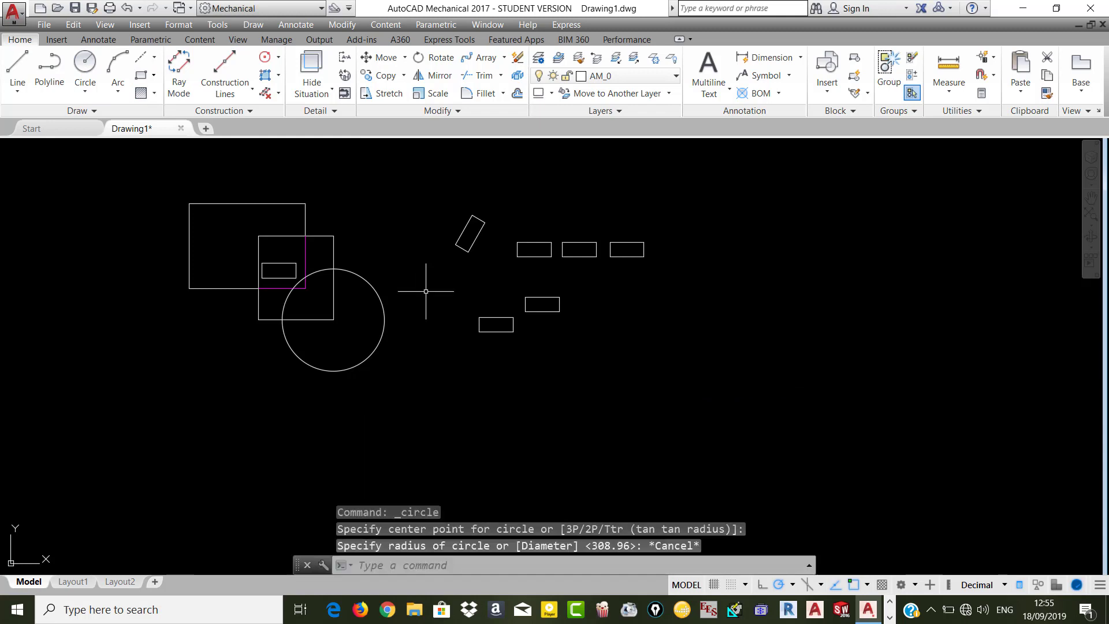
{"action": "left_click", "coordinate": [141, 77]}
{"action": "left_click", "coordinate": [525, 376]}
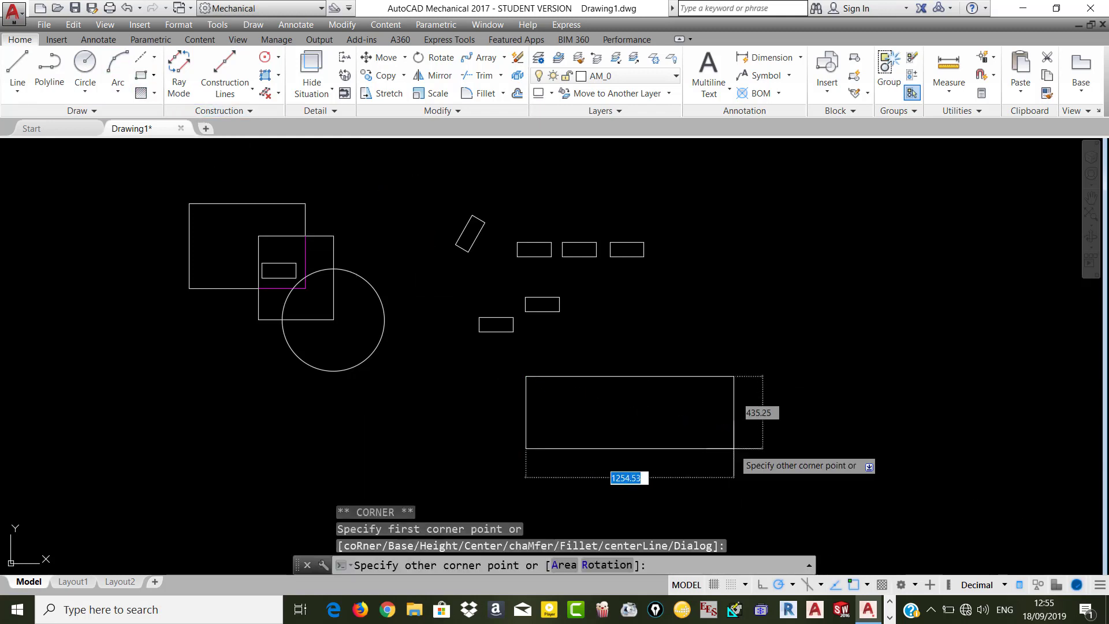
{"action": "left_click", "coordinate": [733, 448]}
- Add a small circular hole near the plate's left end
{"action": "left_click", "coordinate": [85, 63]}
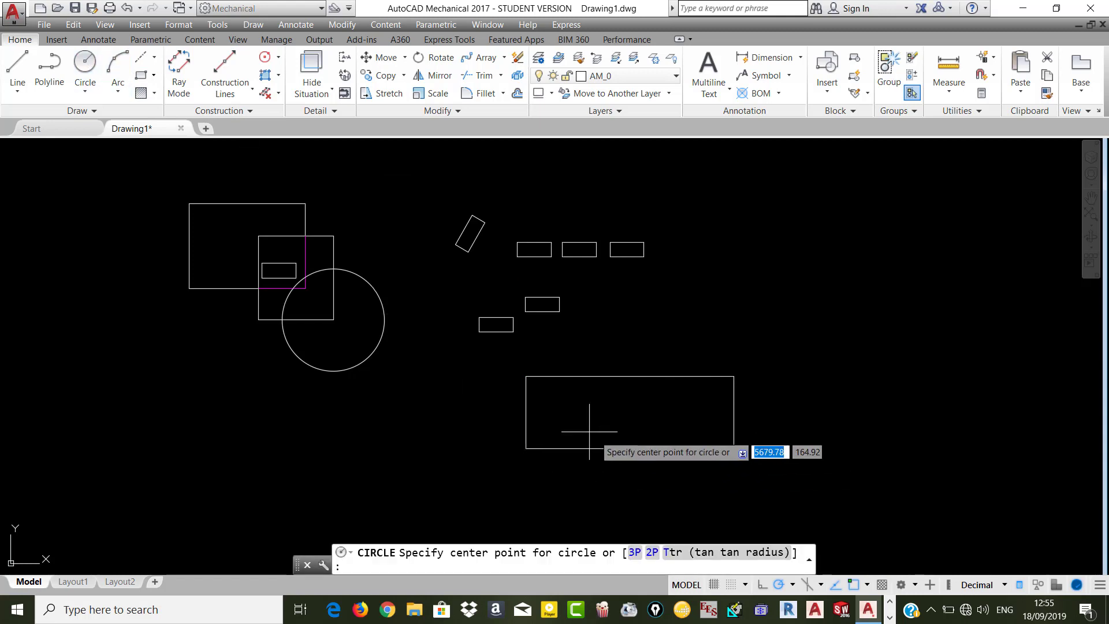
{"action": "left_click", "coordinate": [556, 410]}
{"action": "left_click", "coordinate": [565, 399]}
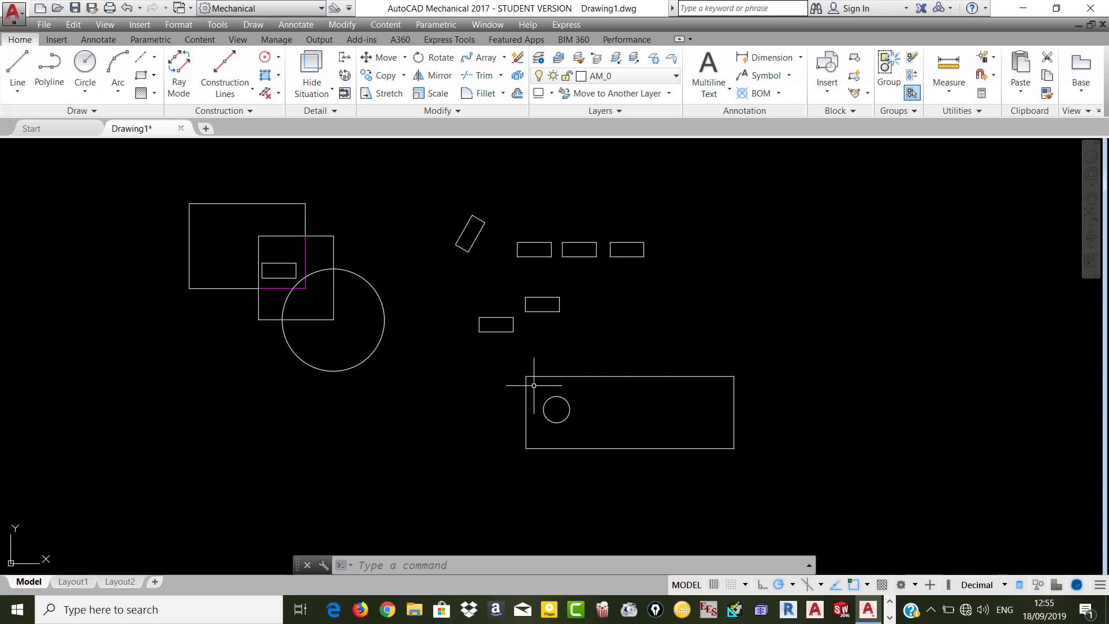
{"action": "left_click", "coordinate": [432, 76]}
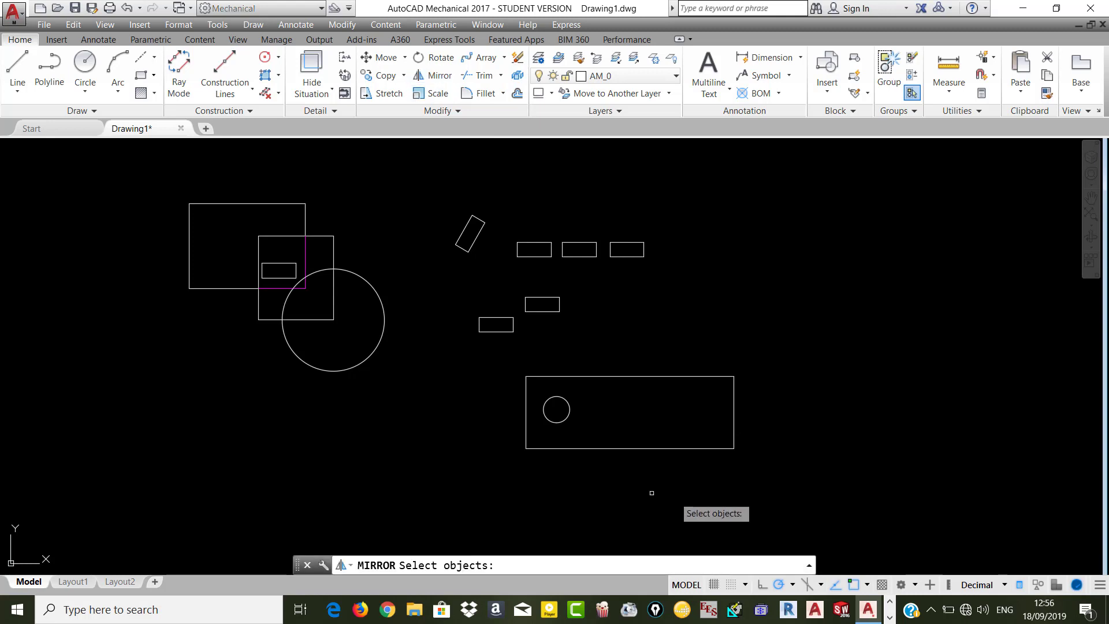
- Mirror the left hole across the plate's vertical midline, keeping the original circle
{"action": "left_click", "coordinate": [570, 413]}
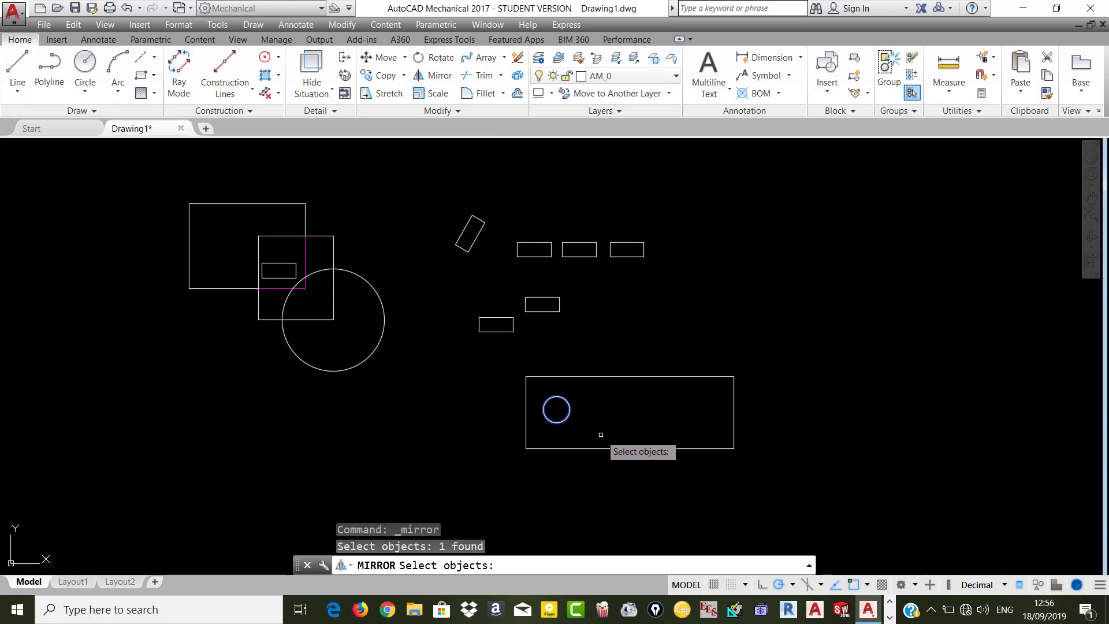
{"action": "key", "text": "Return"}
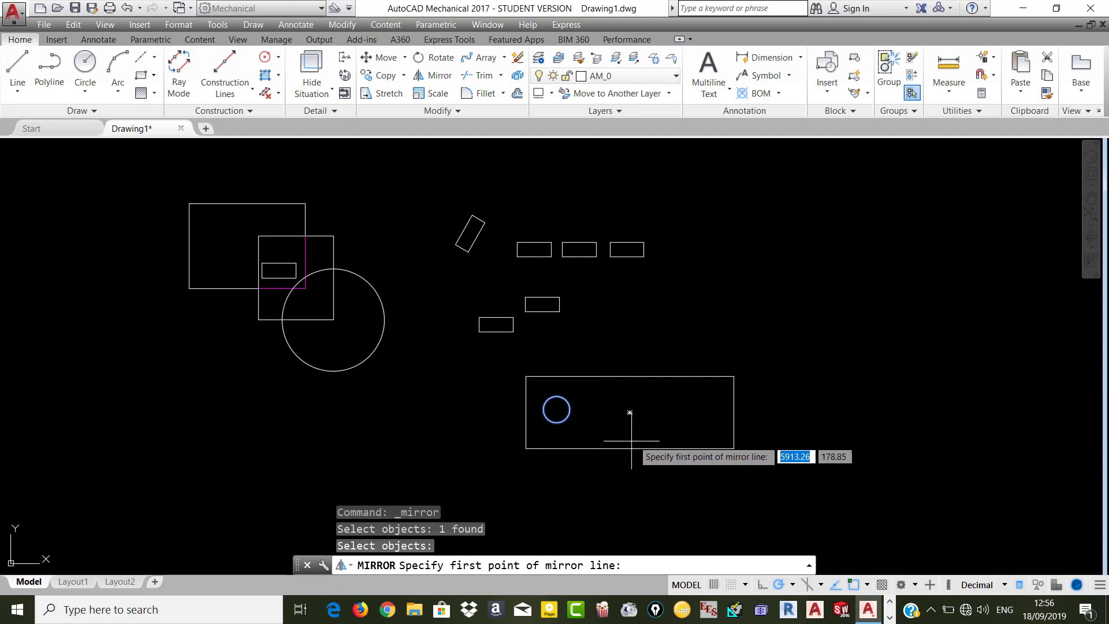
{"action": "left_click", "coordinate": [630, 448]}
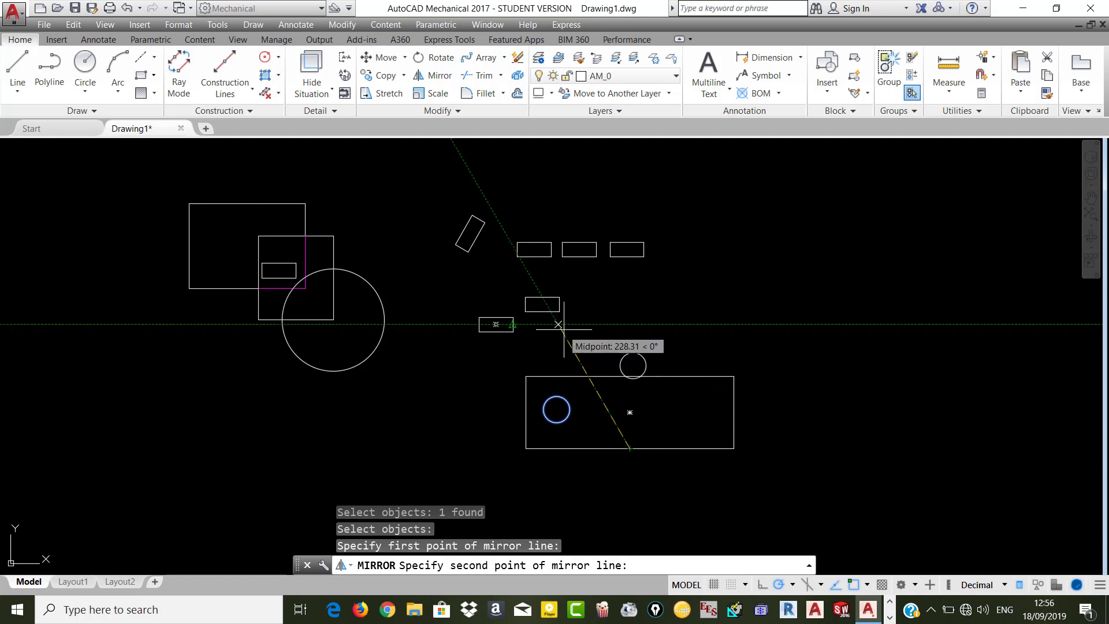
{"action": "left_click", "coordinate": [630, 376]}
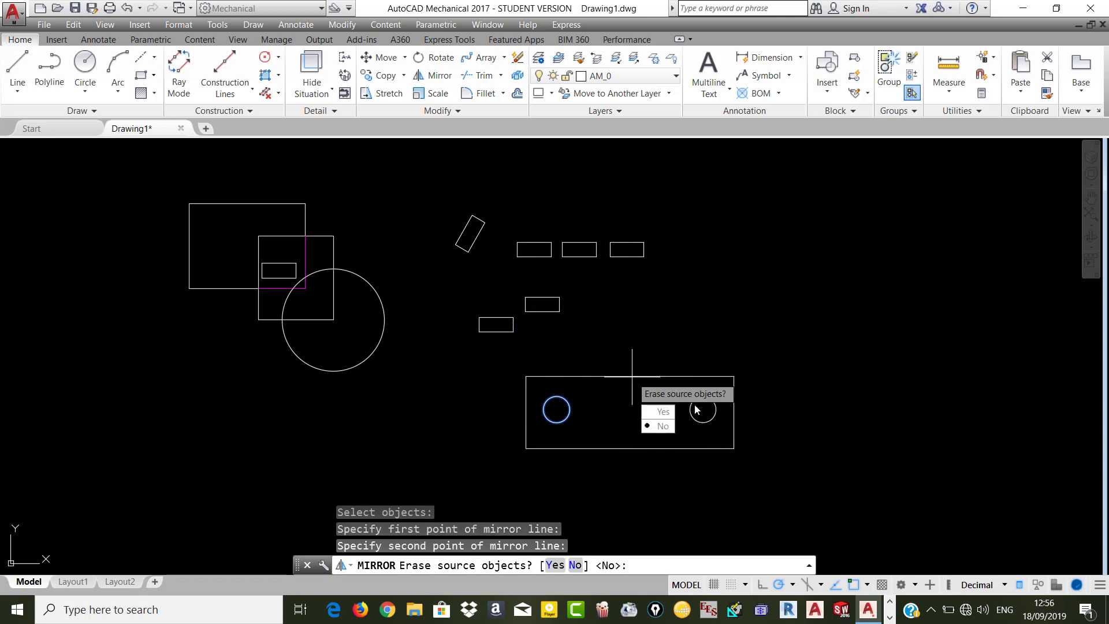
{"action": "left_click", "coordinate": [662, 426]}
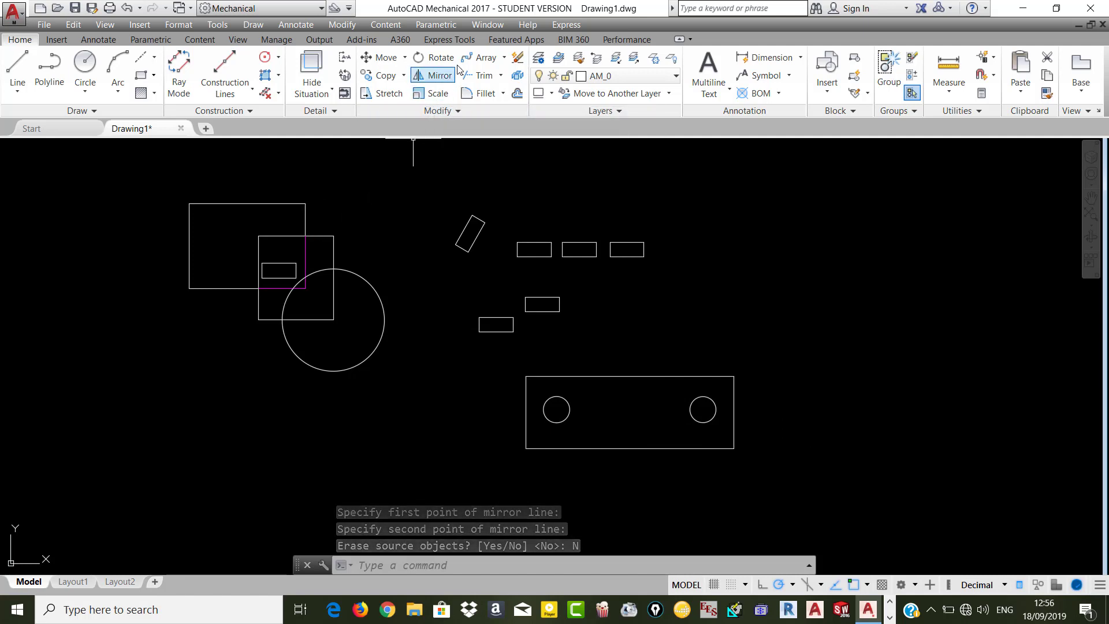
- Draw a small square to the right of the small rectangles
{"action": "left_click", "coordinate": [503, 57]}
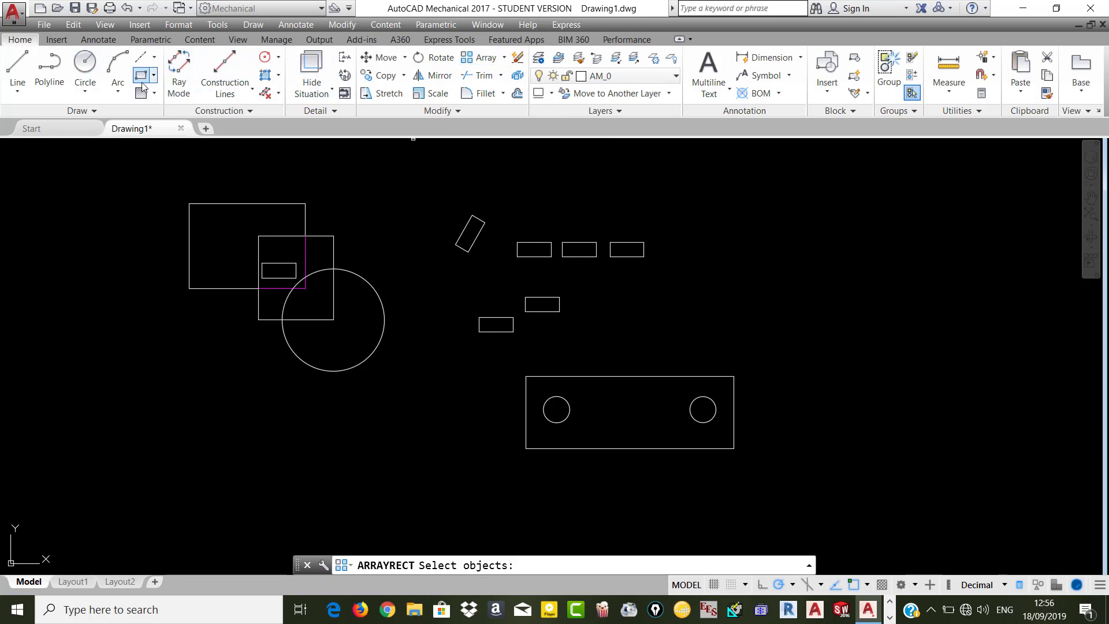
{"action": "left_click", "coordinate": [705, 271]}
{"action": "left_click", "coordinate": [765, 331]}
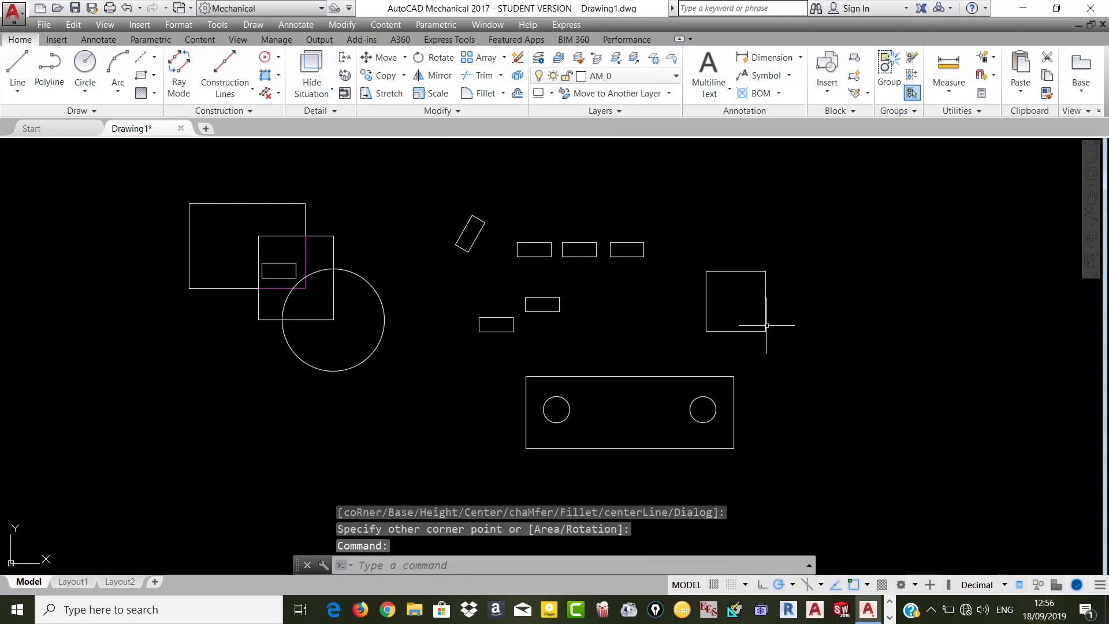
- Start a rectangular array of the square, previewing four columns by three rows
{"action": "left_click", "coordinate": [504, 57]}
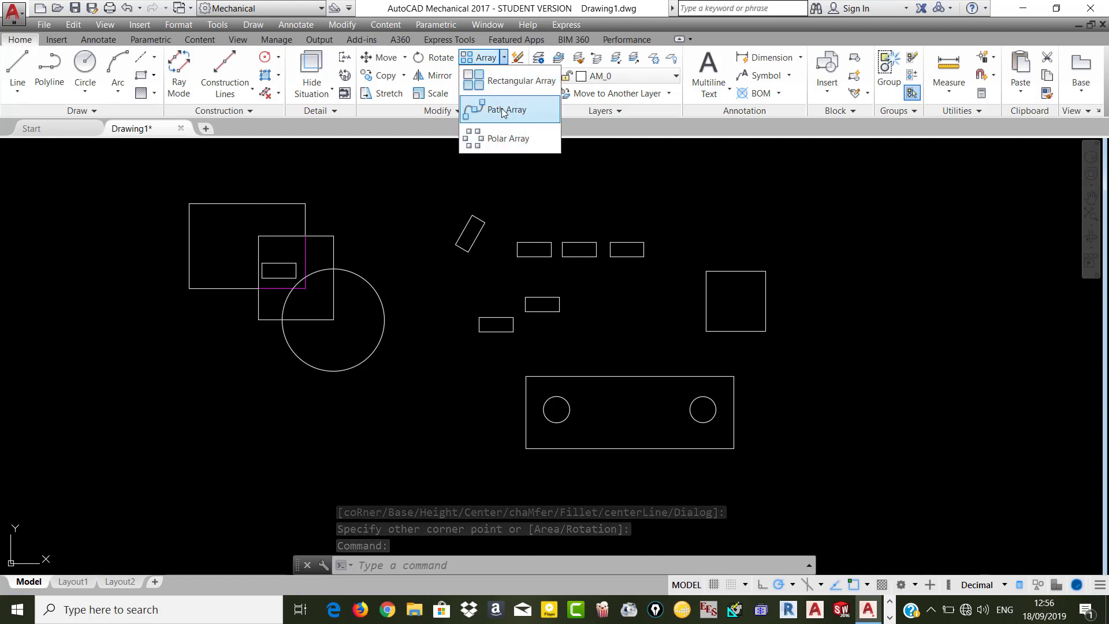
{"action": "left_click", "coordinate": [503, 60]}
{"action": "left_click", "coordinate": [481, 57]}
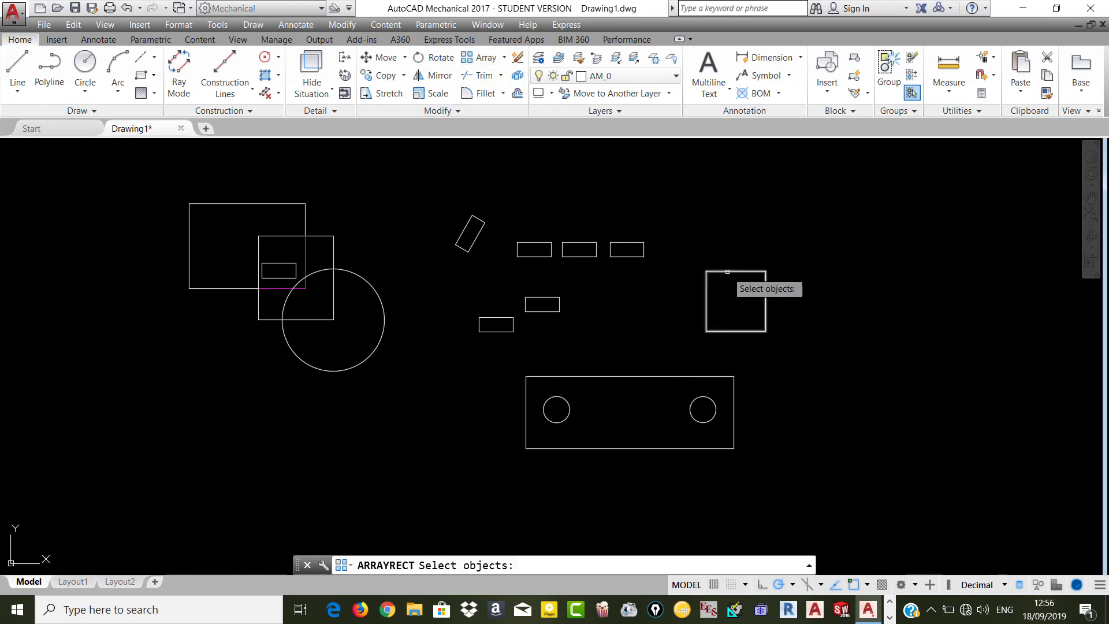
{"action": "left_click", "coordinate": [727, 271]}
{"action": "key", "text": "Return"}
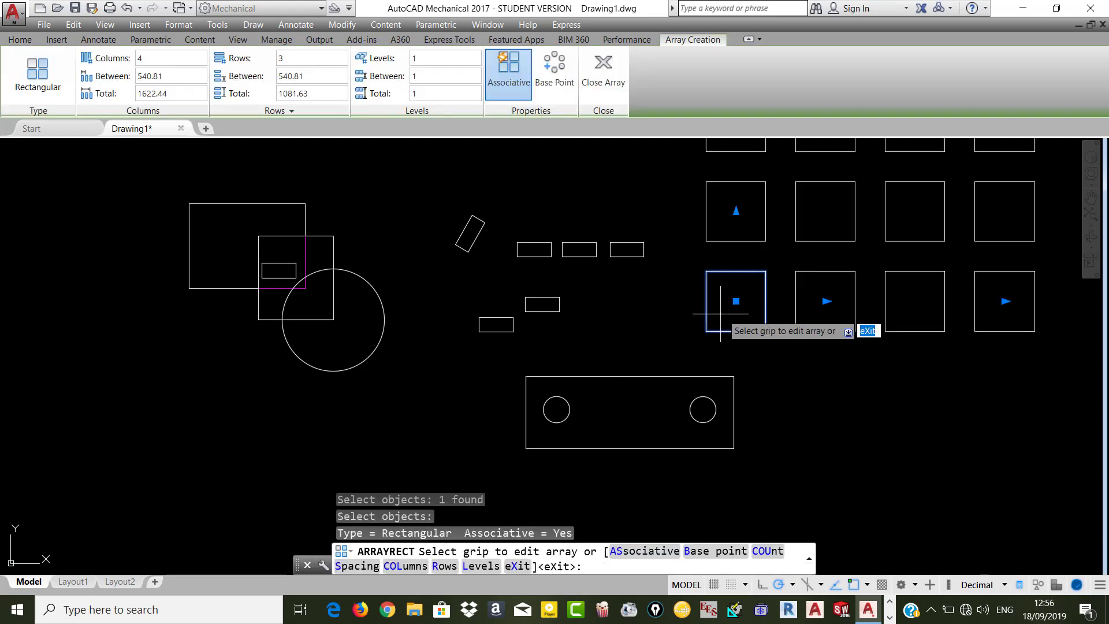
{"action": "scroll", "coordinate": [658, 310], "scroll_direction": "down", "scroll_amount": 3}
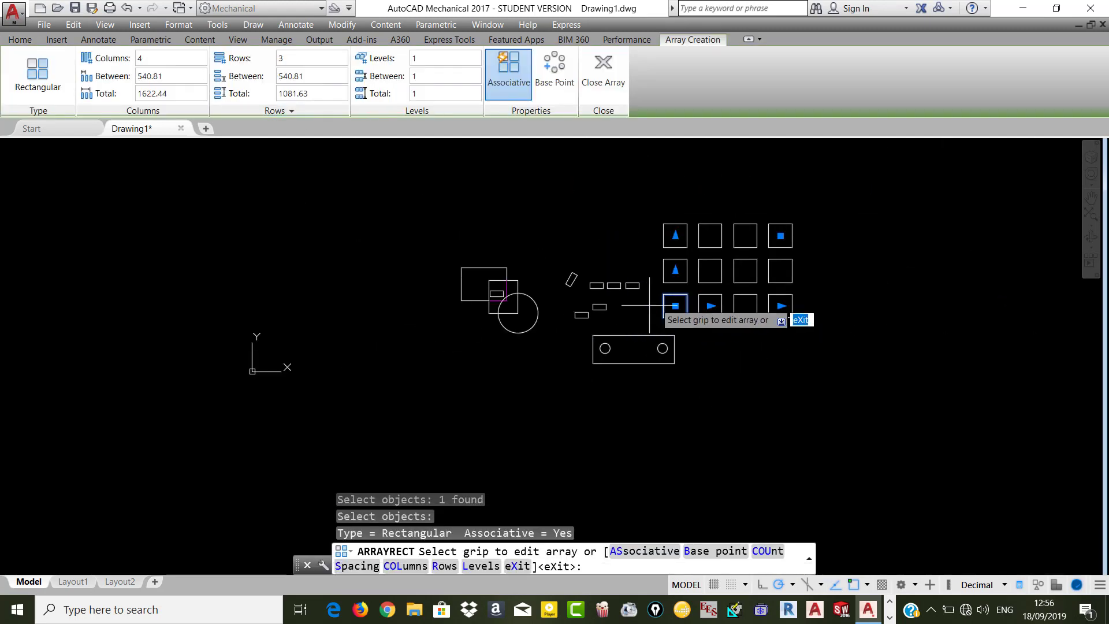
{"action": "scroll", "coordinate": [745, 257], "scroll_direction": "up", "scroll_amount": 3}
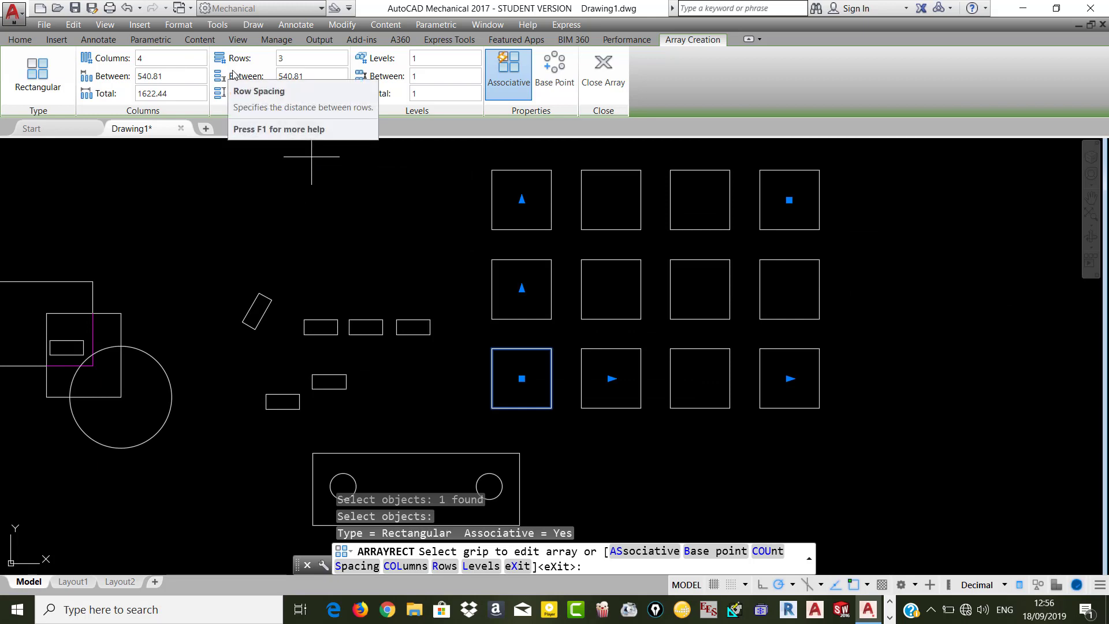
- Change the square array to 10 columns by 2 rows, spaced 1000 by 500, and finish it
{"action": "left_click", "coordinate": [85, 61]}
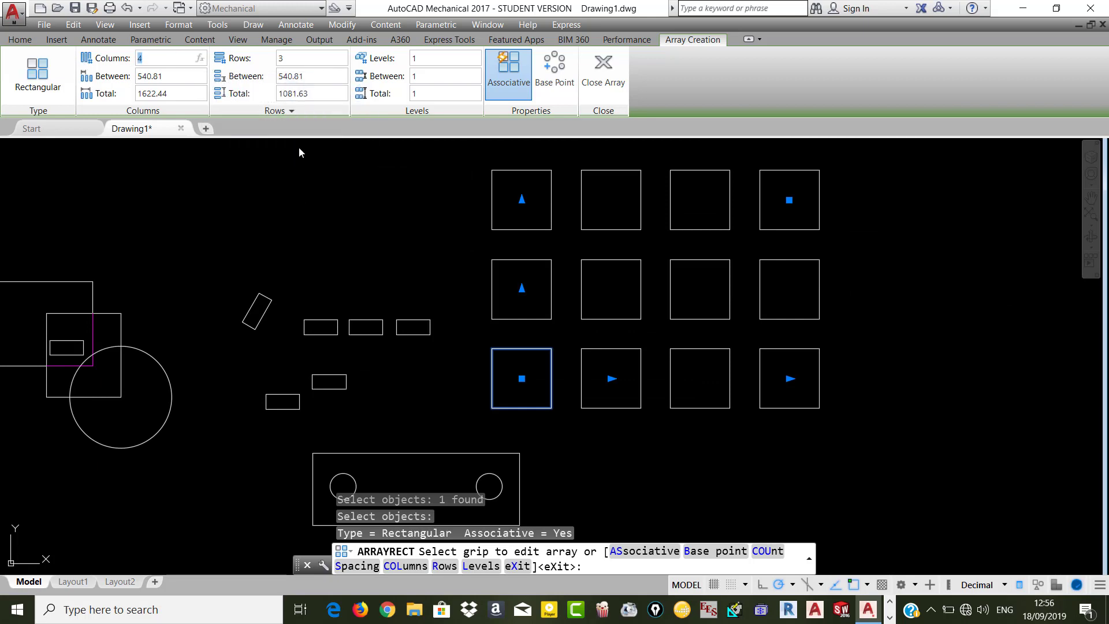
{"action": "type", "text": "10"}
{"action": "key", "text": "Return"}
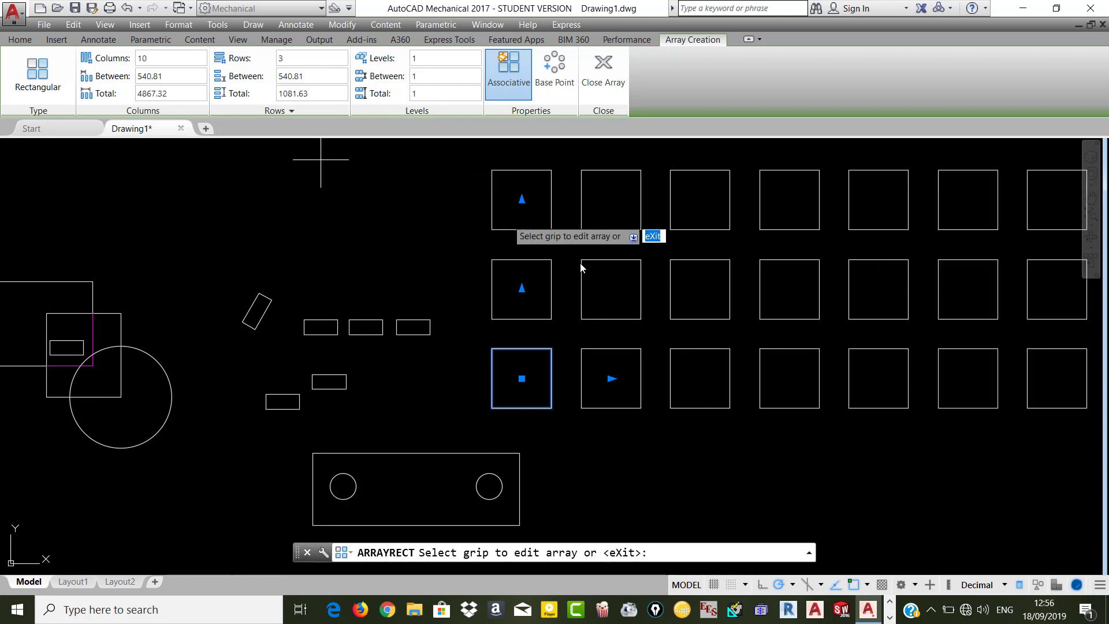
{"action": "scroll", "coordinate": [465, 321], "scroll_direction": "down", "scroll_amount": 4}
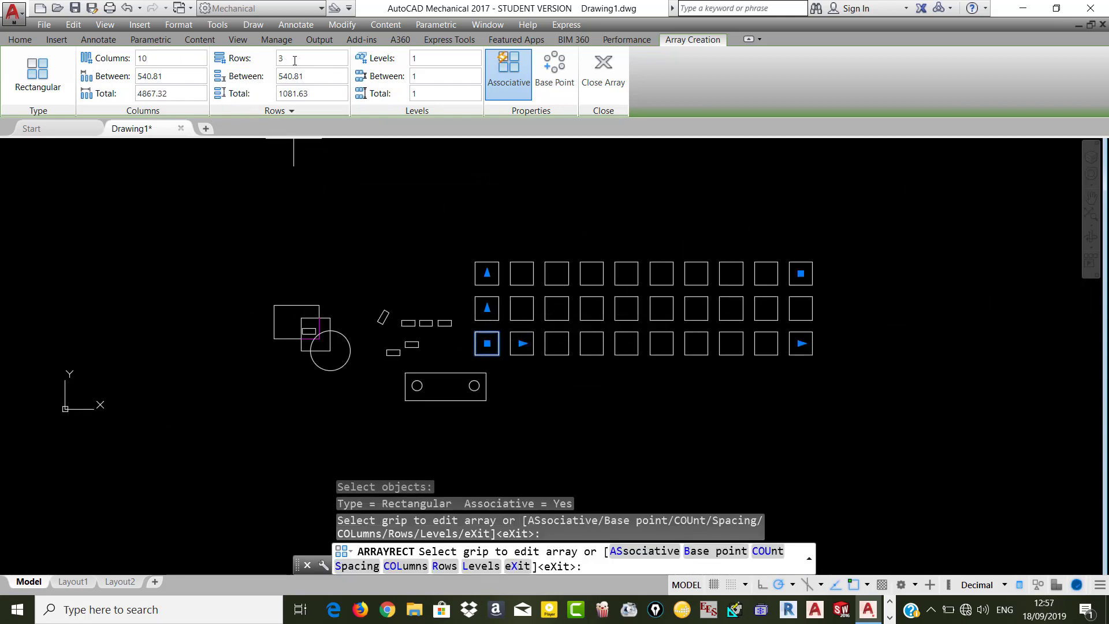
{"action": "key", "text": "Return"}
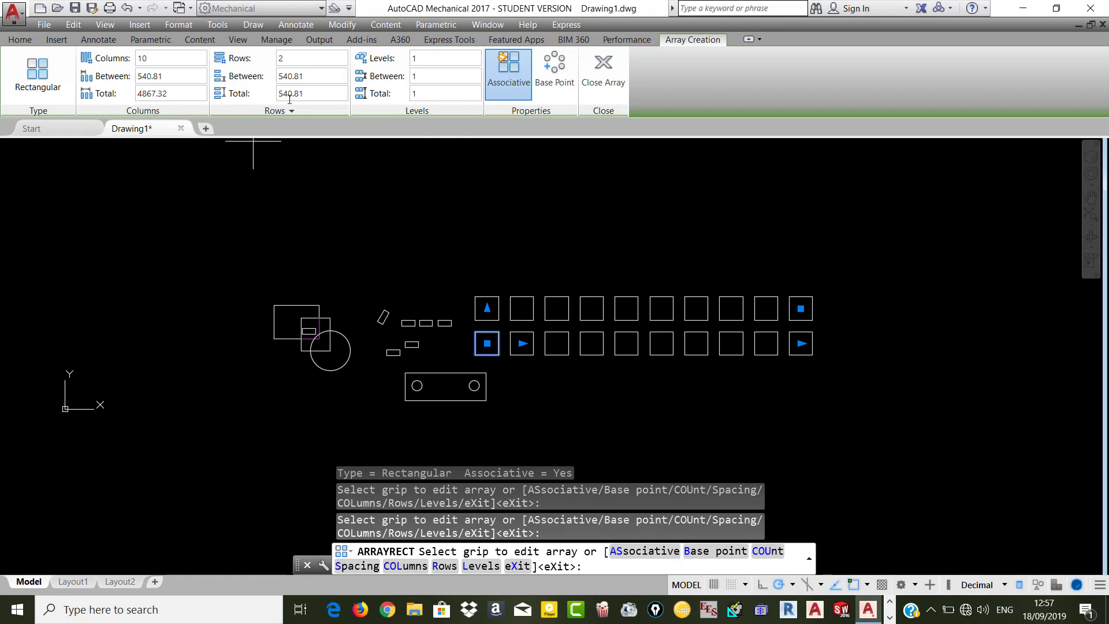
{"action": "left_click", "coordinate": [173, 77]}
{"action": "key", "text": "Return"}
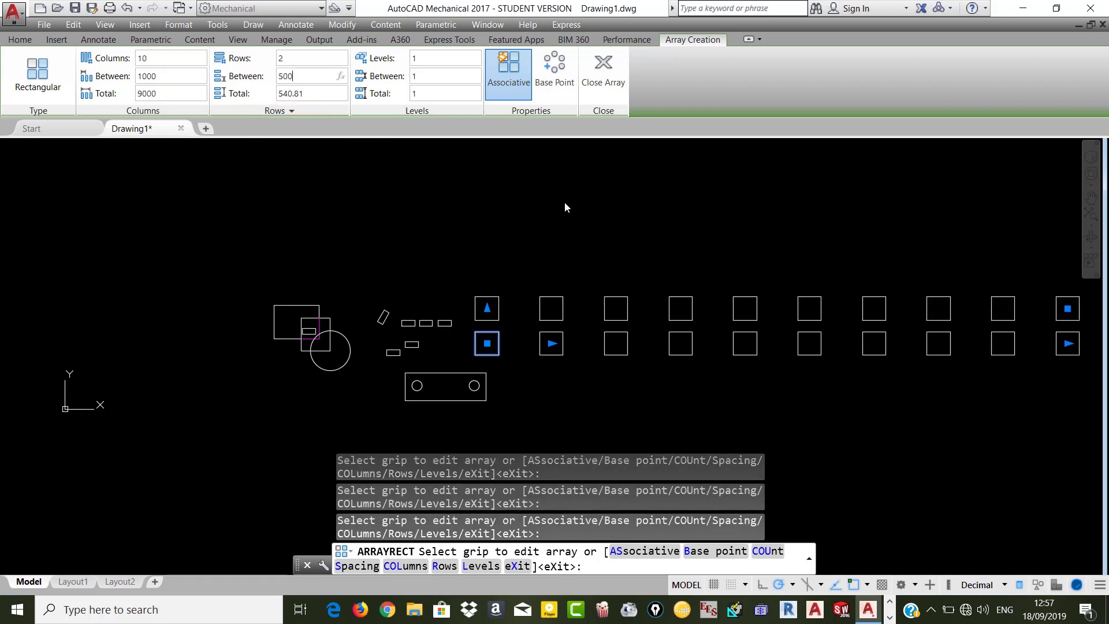
{"action": "key", "text": "Return"}
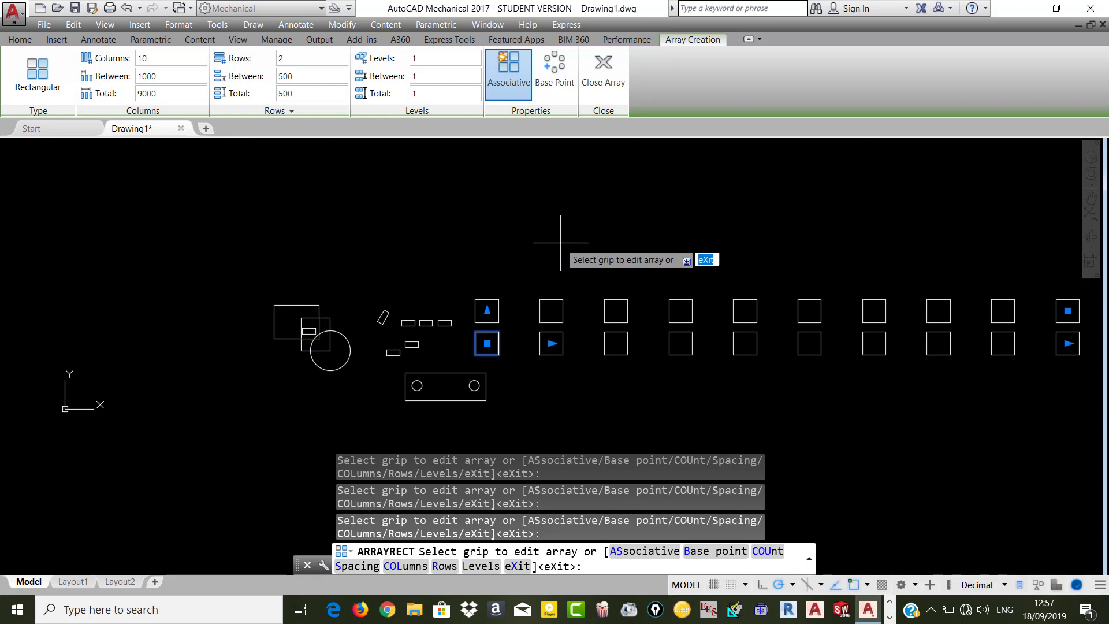
{"action": "key", "text": "Return"}
- Draw a large circle below the square grid
{"action": "scroll", "coordinate": [461, 278], "scroll_direction": "down", "scroll_amount": 2}
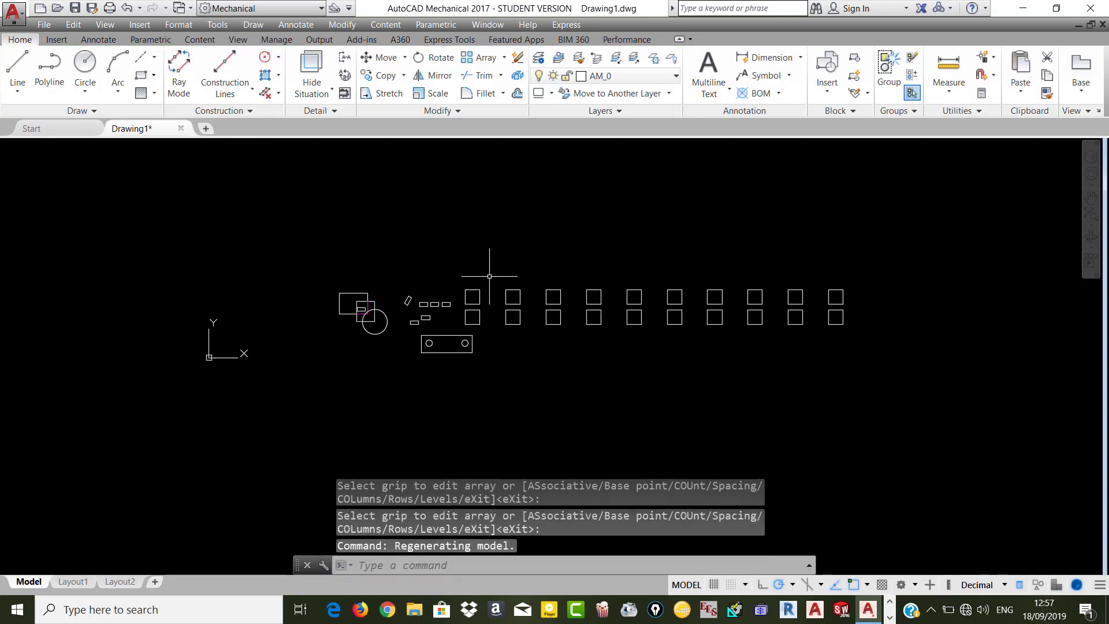
{"action": "scroll", "coordinate": [826, 314], "scroll_direction": "up", "scroll_amount": 2}
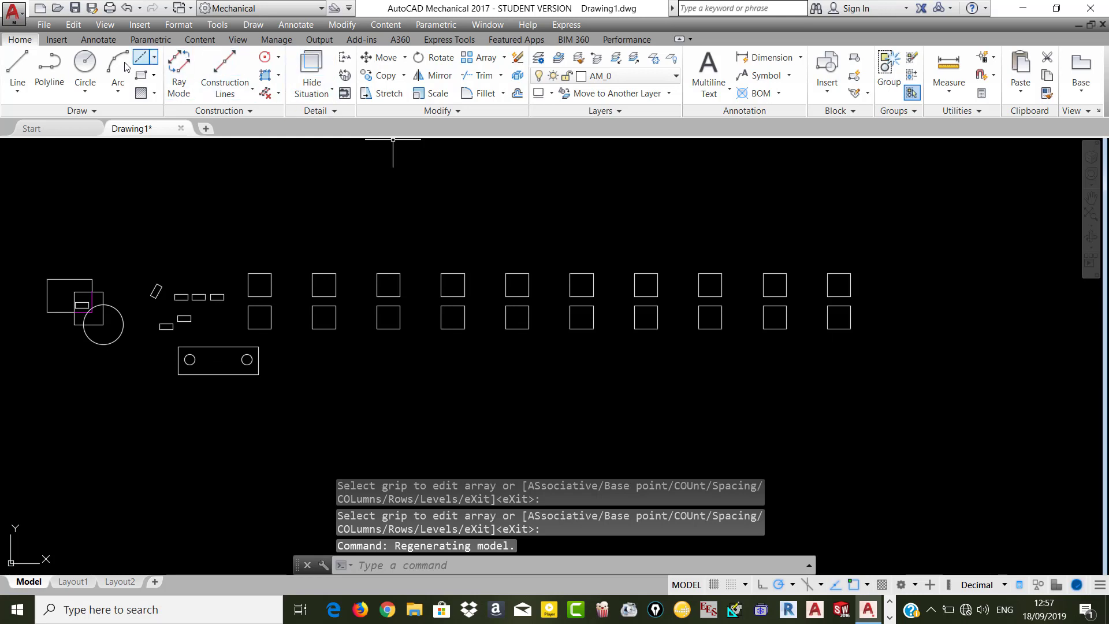
{"action": "left_click", "coordinate": [85, 64]}
{"action": "scroll", "coordinate": [491, 313], "scroll_direction": "down", "scroll_amount": 1}
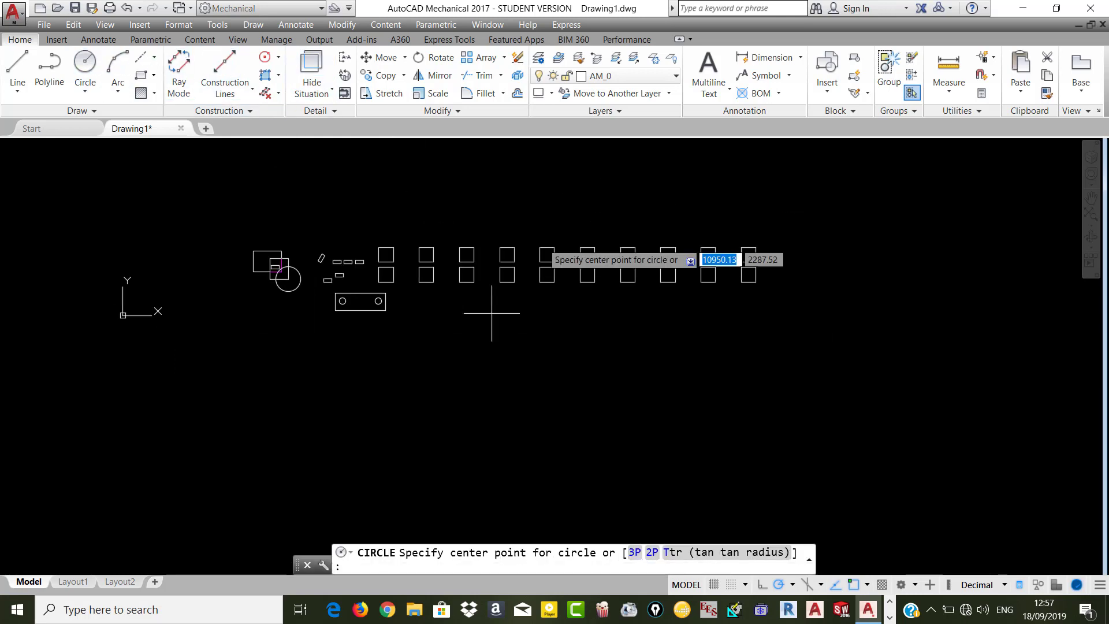
{"action": "left_click", "coordinate": [505, 422]}
{"action": "left_click", "coordinate": [559, 362]}
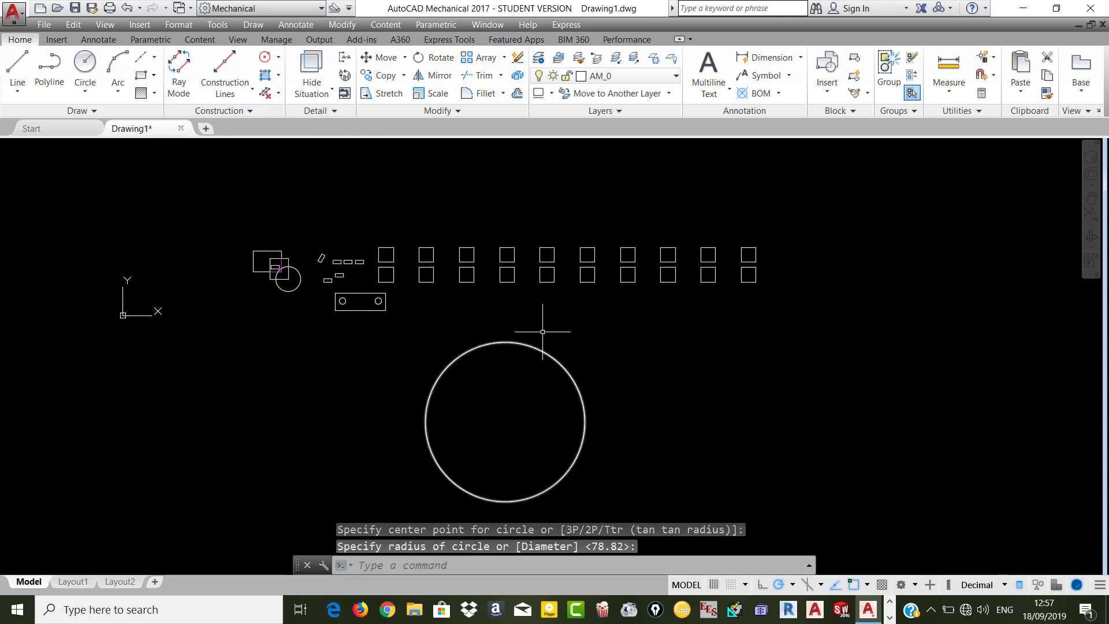
- Abandon the polar array and draw a small circle centred on the large circle's top quadrant
{"action": "left_click", "coordinate": [504, 60]}
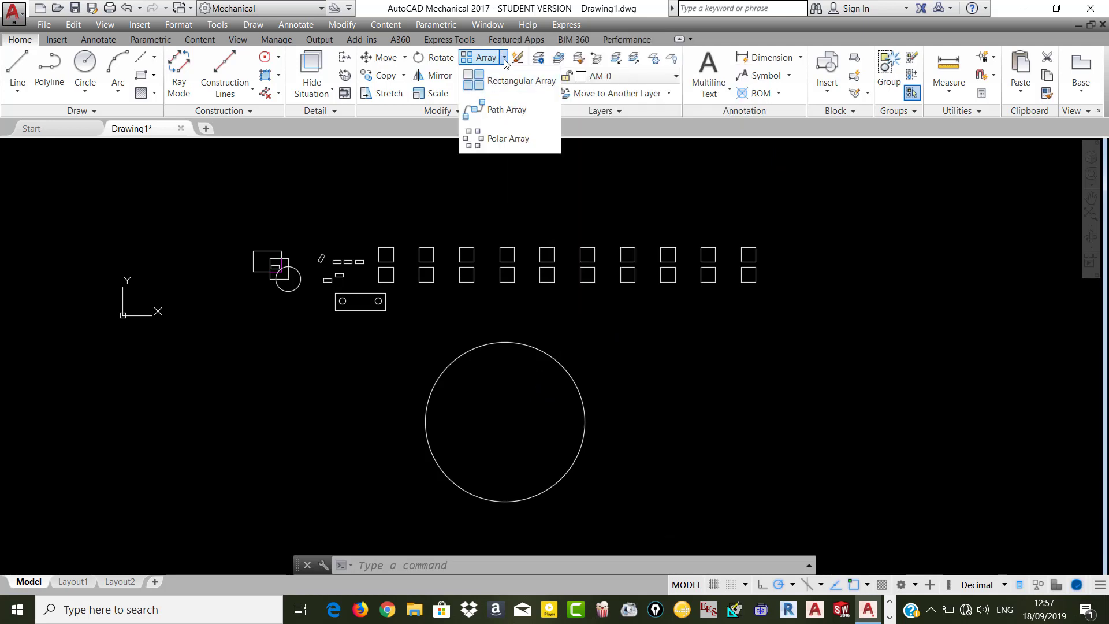
{"action": "left_click", "coordinate": [507, 138]}
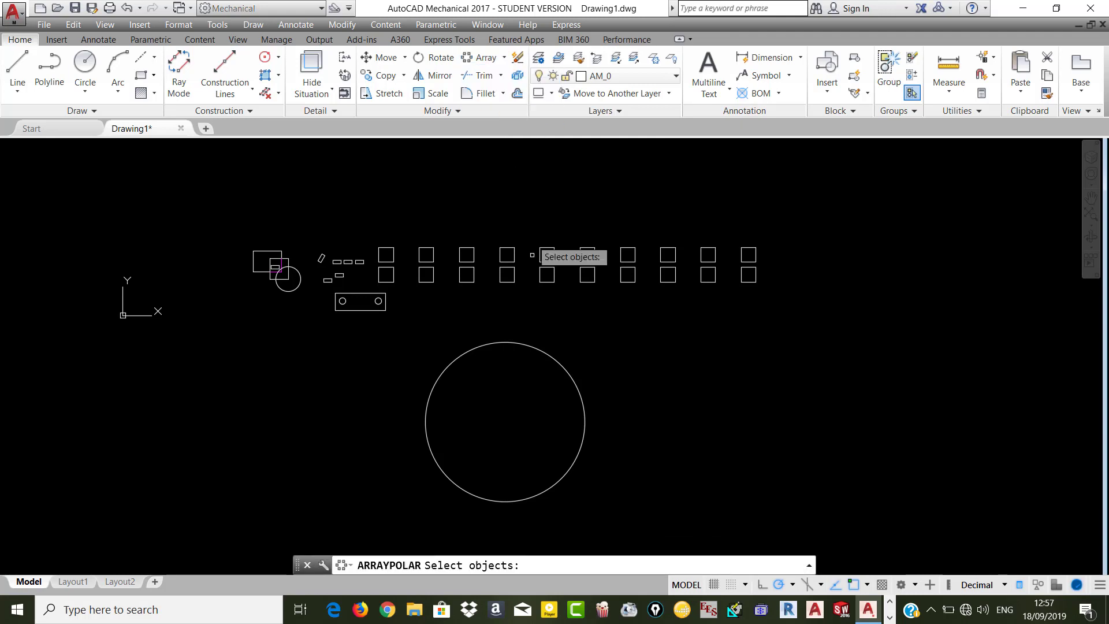
{"action": "key", "text": "Escape"}
{"action": "key", "text": "Escape"}
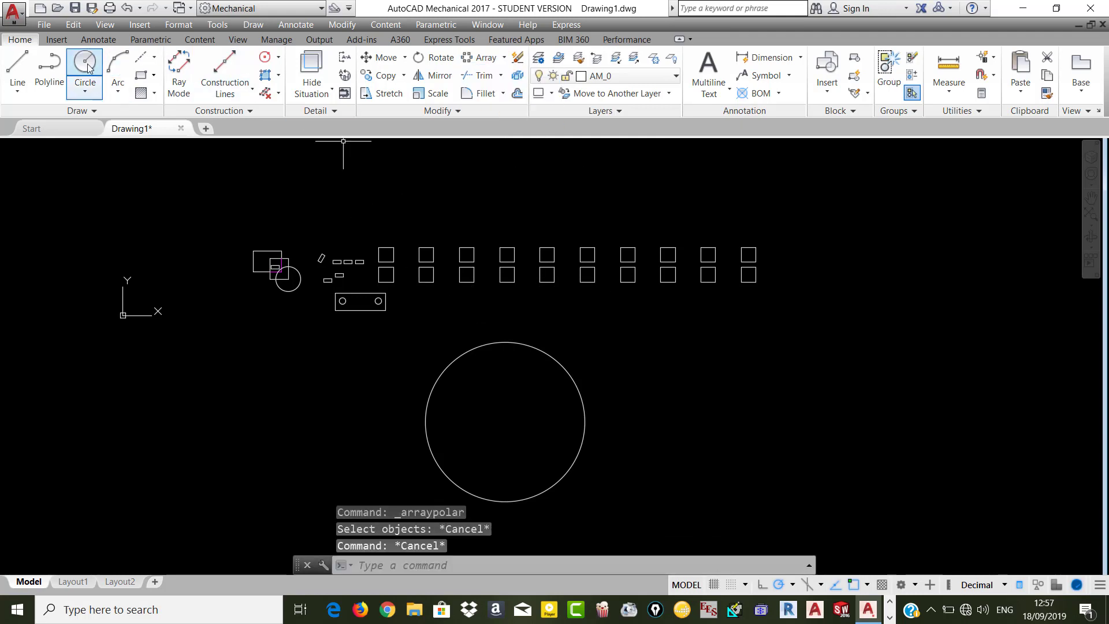
{"action": "left_click", "coordinate": [86, 68]}
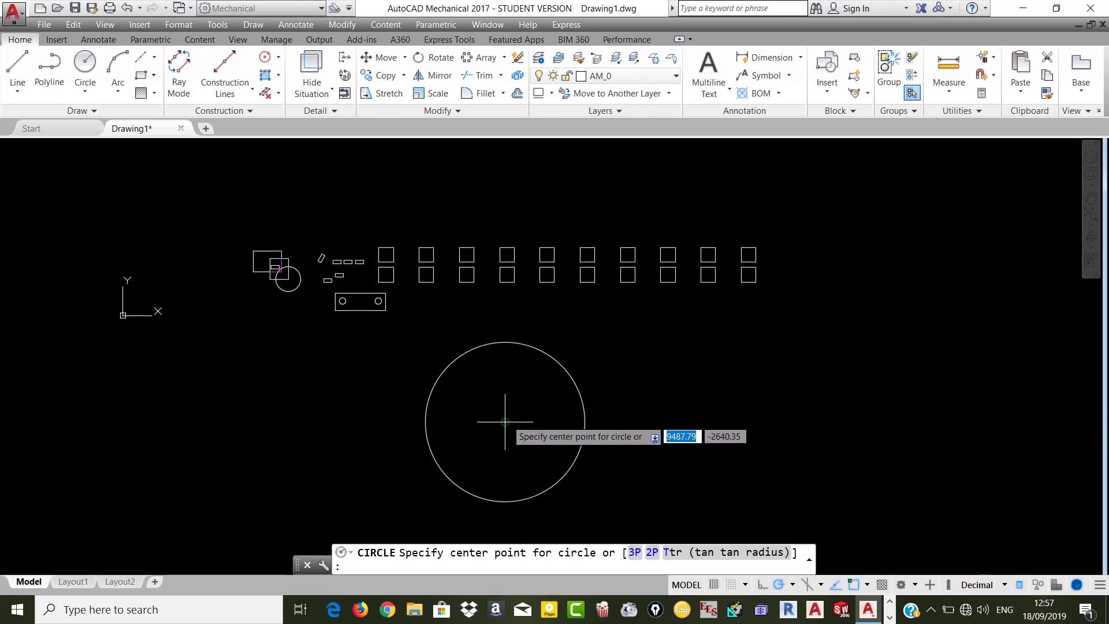
{"action": "left_click", "coordinate": [506, 342]}
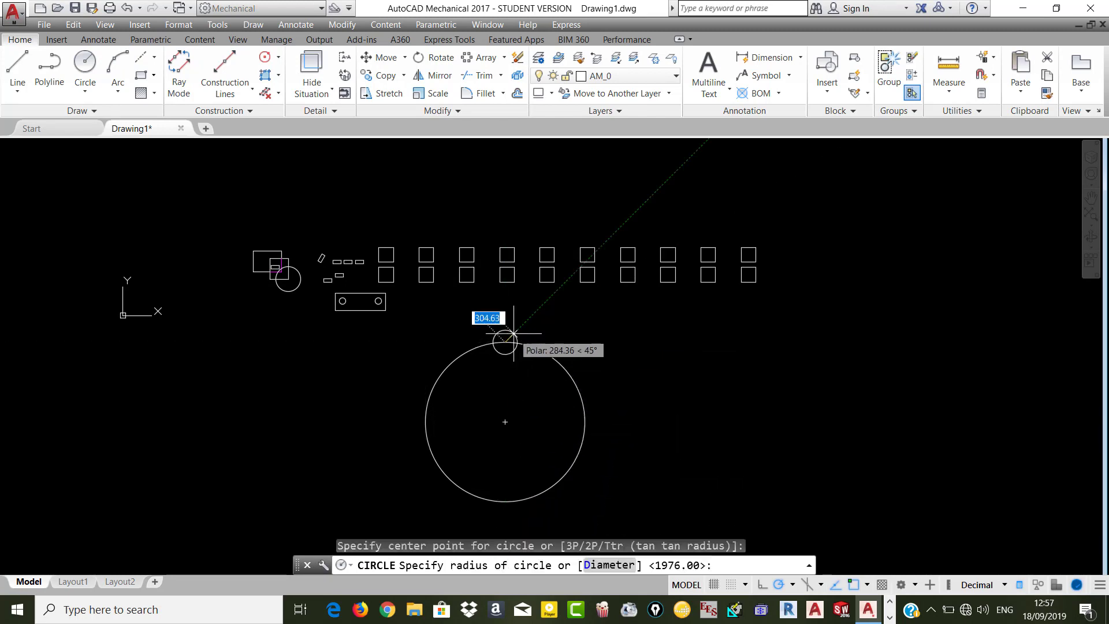
{"action": "left_click", "coordinate": [512, 333]}
- Polar-array the small circle around the large circle's centre: 8 items, 45° apart, 360° fill
{"action": "left_click", "coordinate": [482, 57]}
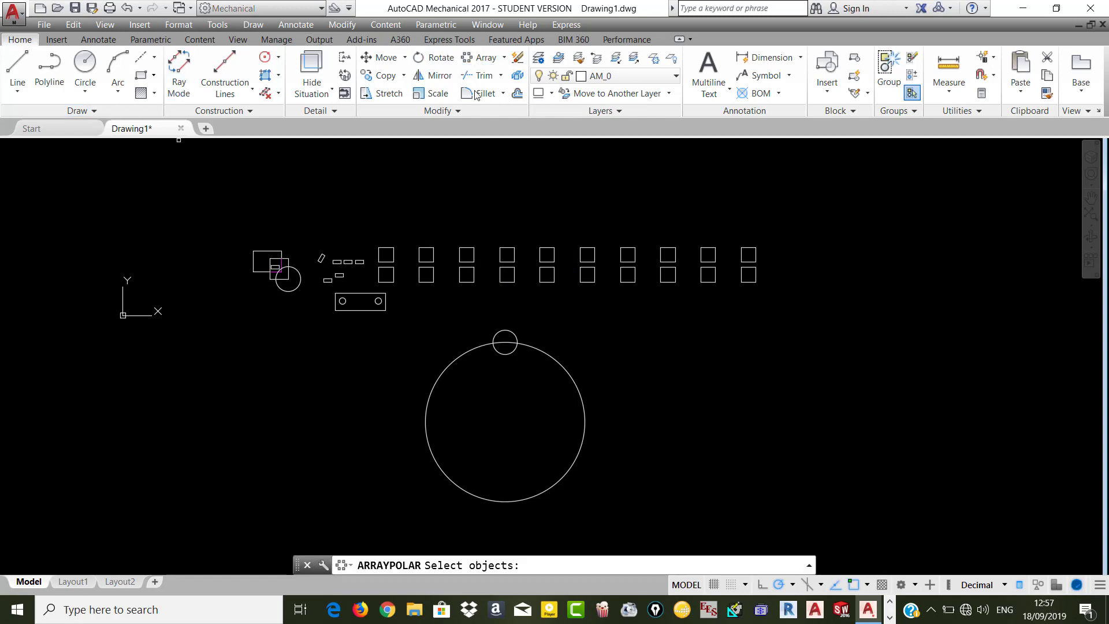
{"action": "left_click", "coordinate": [509, 355]}
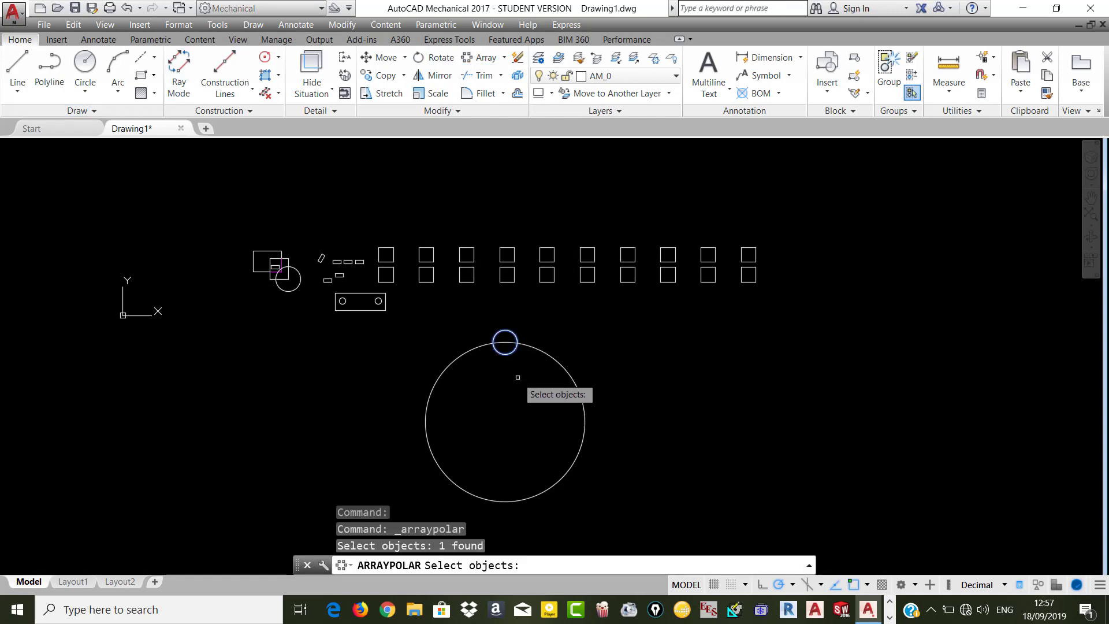
{"action": "key", "text": "Return"}
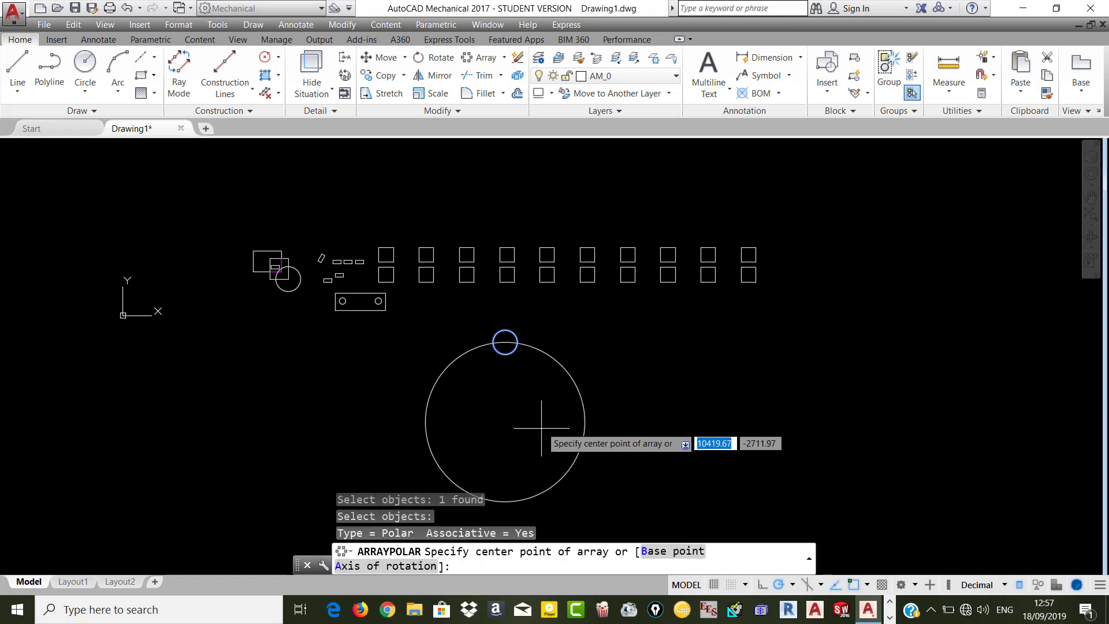
{"action": "left_click", "coordinate": [505, 421]}
{"action": "type", "text": "8"}
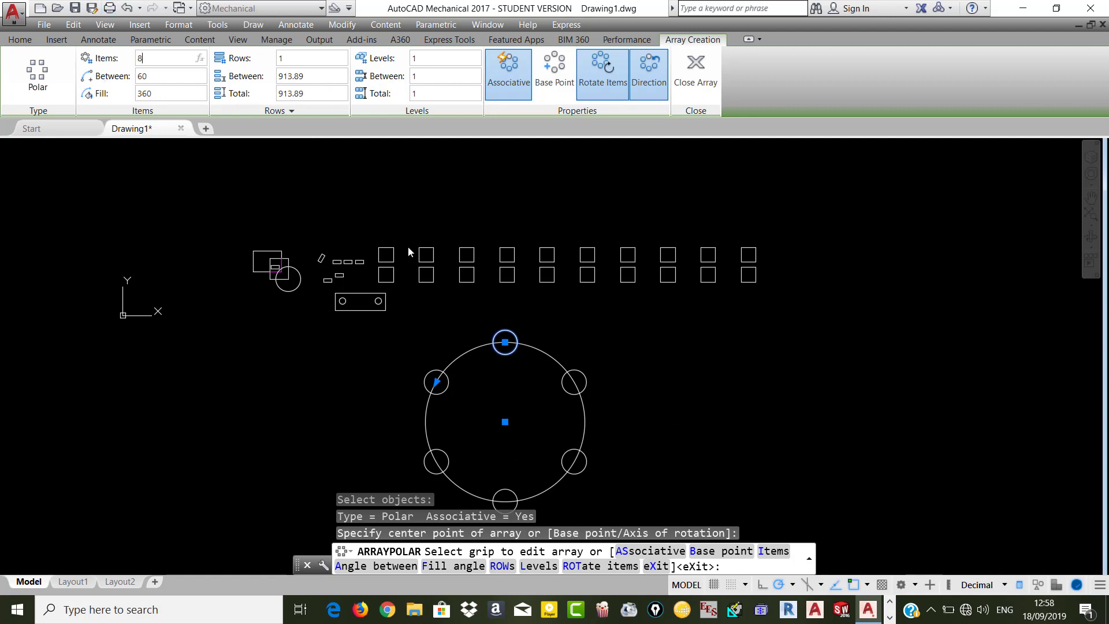
{"action": "key", "text": "Return"}
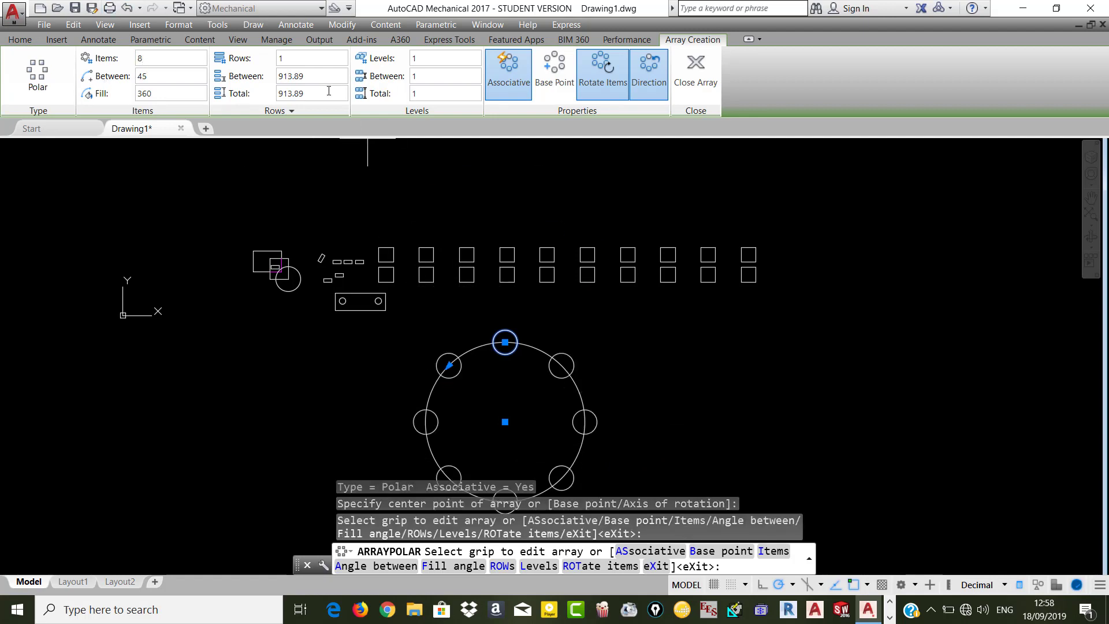
{"action": "left_click", "coordinate": [161, 77]}
{"action": "key", "text": "Return"}
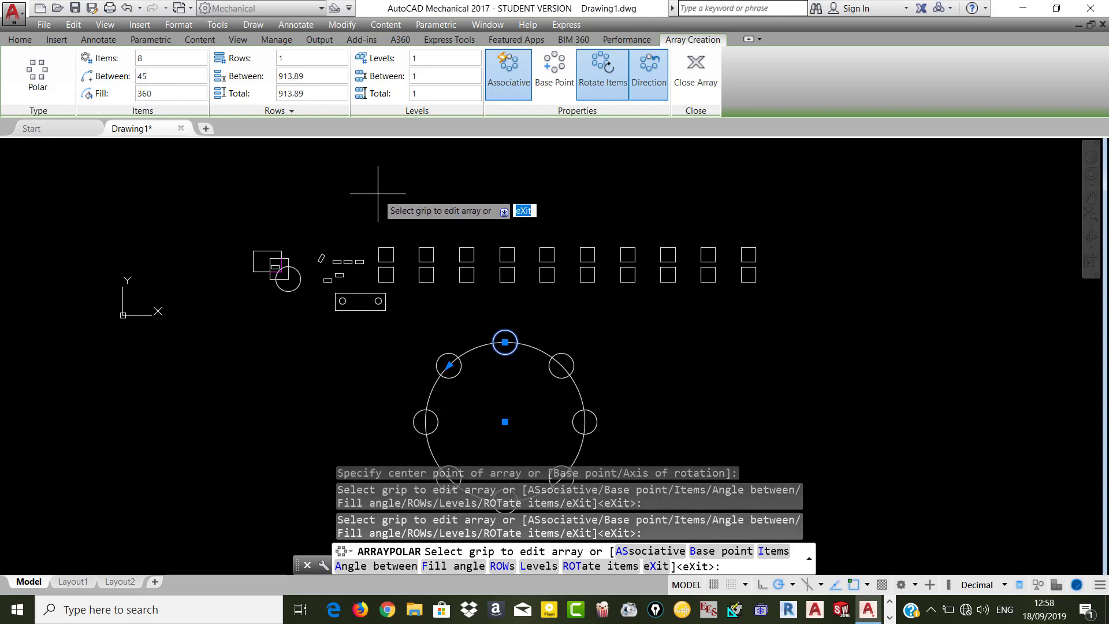
{"action": "key", "text": "Return"}
- Zoom to check the finished ring and browse the array type list
{"action": "scroll", "coordinate": [490, 299], "scroll_direction": "down", "scroll_amount": 2}
{"action": "scroll", "coordinate": [554, 341], "scroll_direction": "down", "scroll_amount": 1}
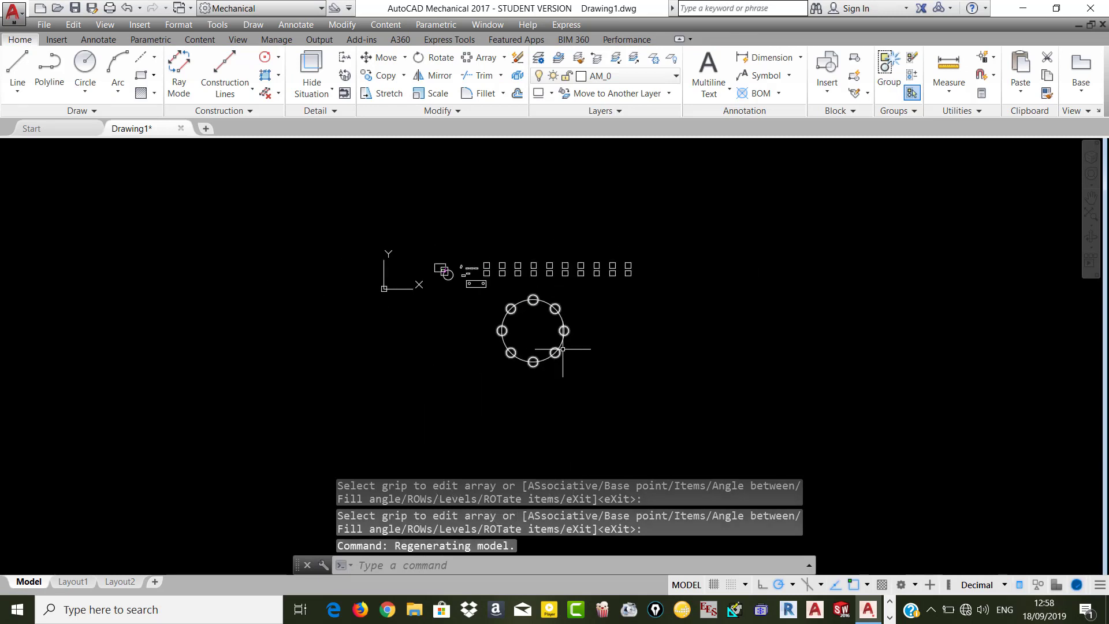
{"action": "scroll", "coordinate": [554, 324], "scroll_direction": "up", "scroll_amount": 1}
{"action": "scroll", "coordinate": [550, 296], "scroll_direction": "up", "scroll_amount": 2}
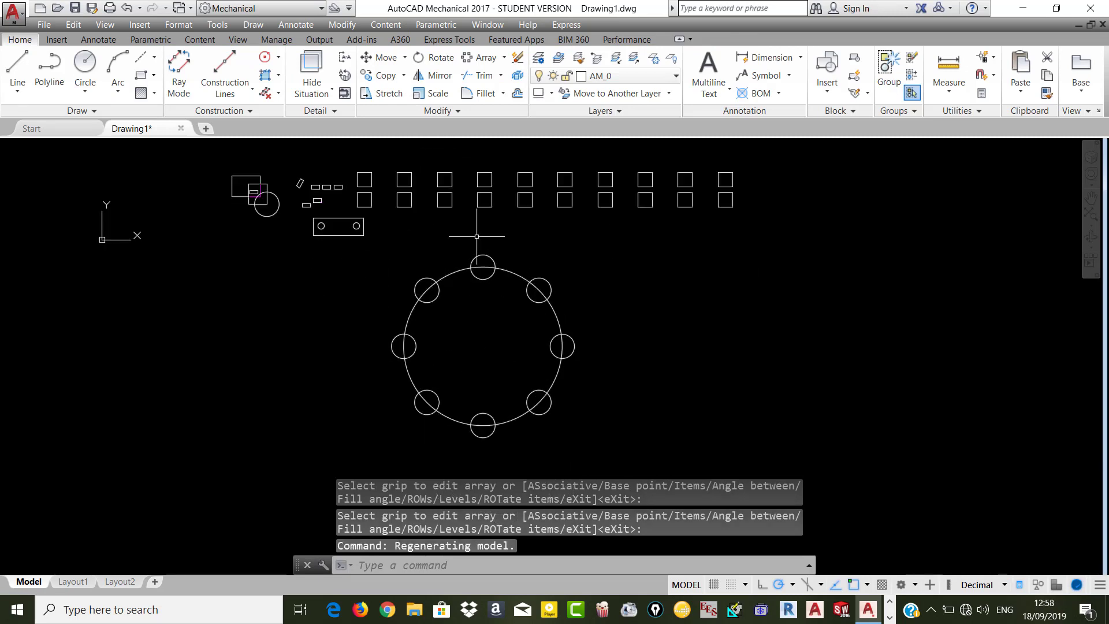
{"action": "left_click", "coordinate": [503, 57]}
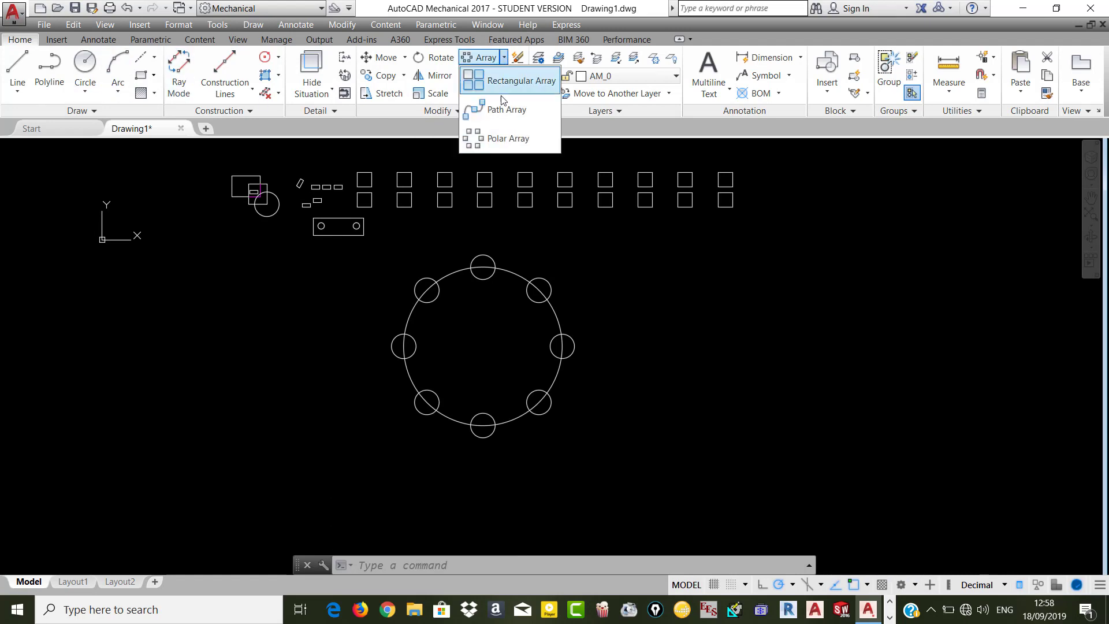
{"action": "left_click", "coordinate": [503, 57]}
- Draw a four-point wavy Spline Fit curve to the right of the circle pattern
{"action": "left_click", "coordinate": [106, 114]}
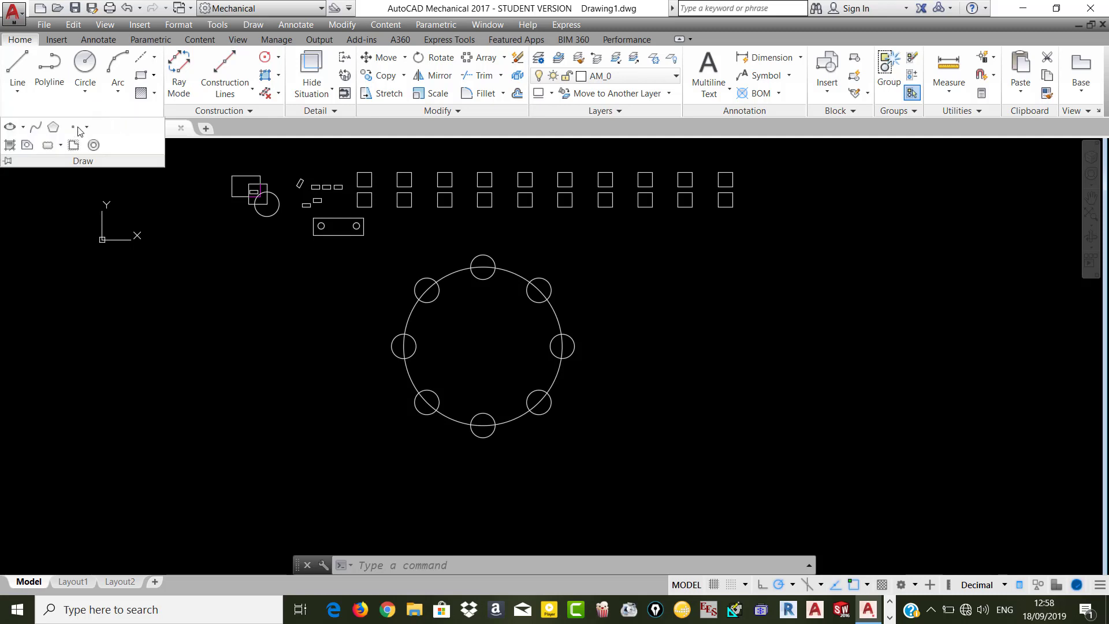
{"action": "left_click", "coordinate": [36, 127]}
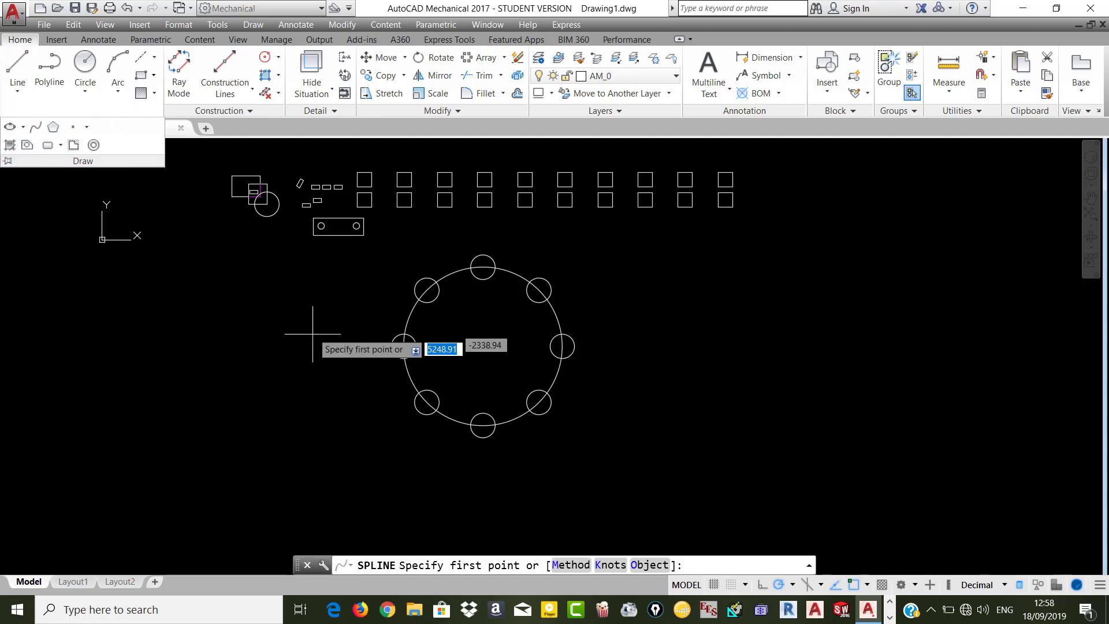
{"action": "left_click", "coordinate": [701, 402]}
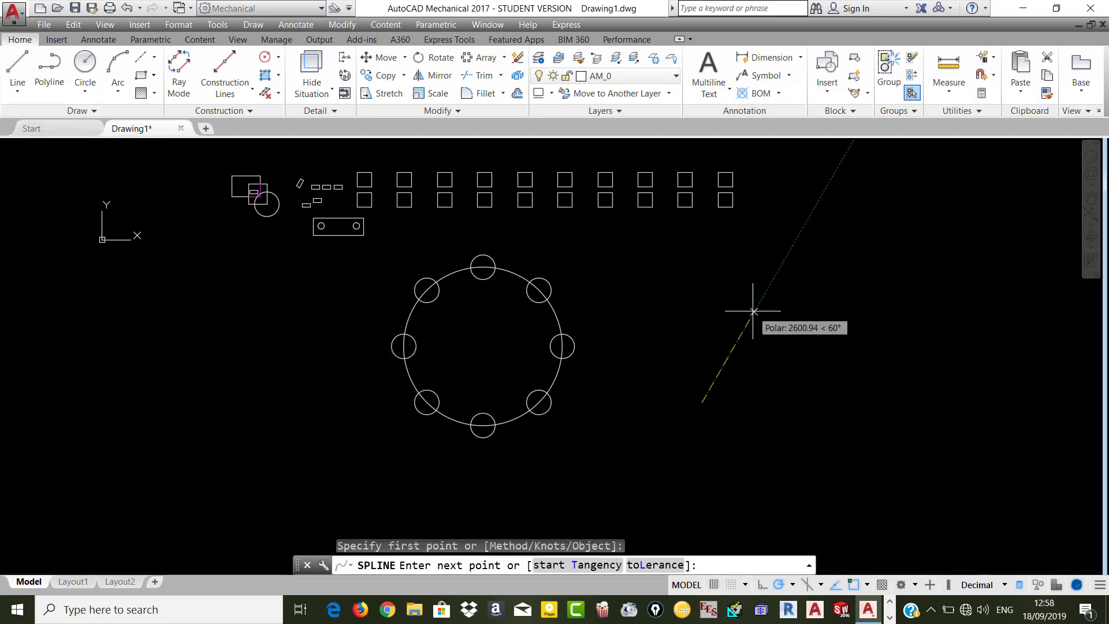
{"action": "left_click", "coordinate": [759, 310]}
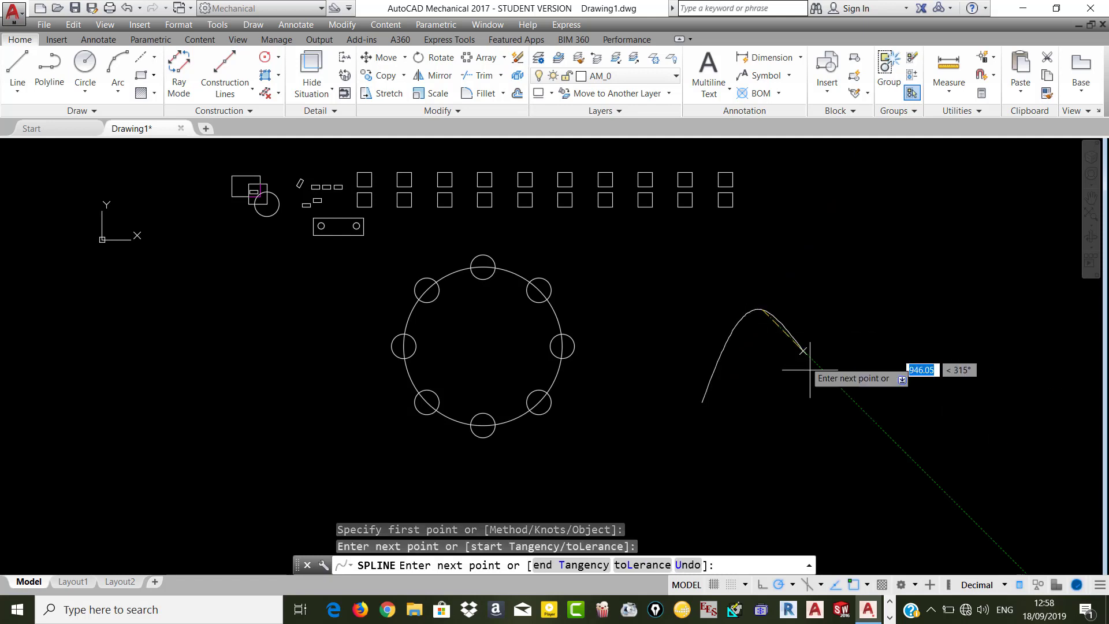
{"action": "left_click", "coordinate": [834, 412]}
{"action": "left_click", "coordinate": [915, 316]}
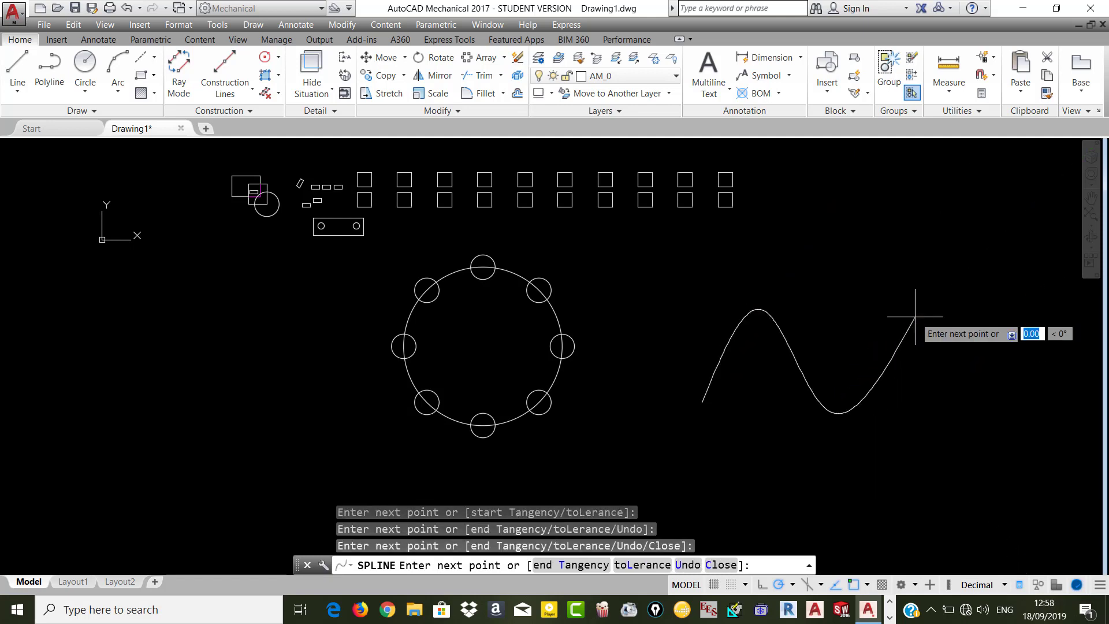
{"action": "key", "text": "Return"}
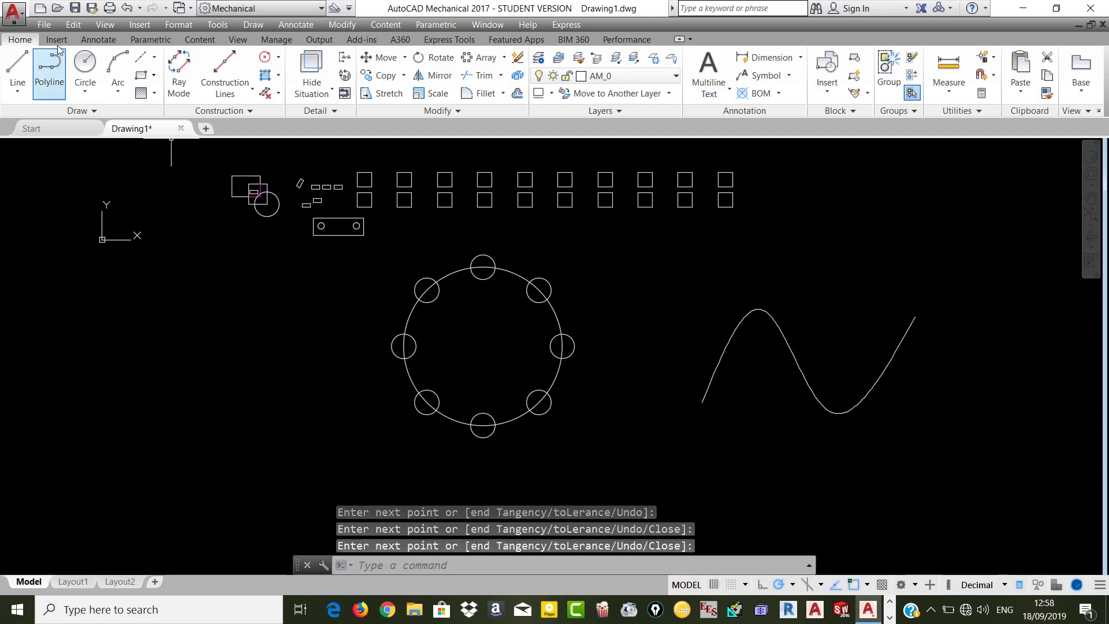
- Draw a small circle at the spline's left end
{"action": "left_click", "coordinate": [86, 62]}
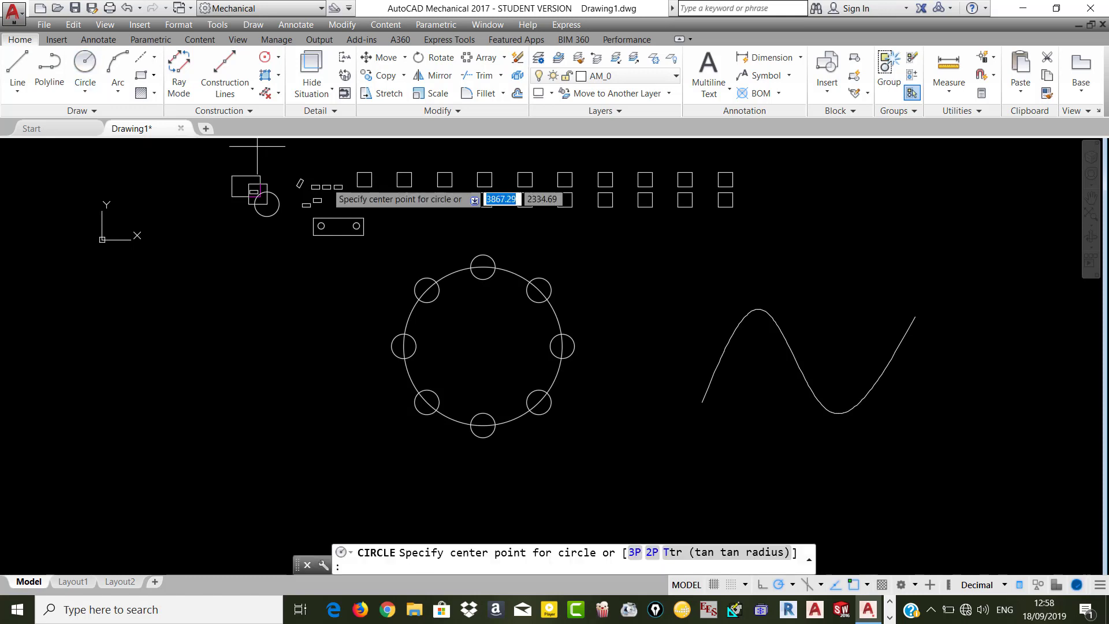
{"action": "left_click", "coordinate": [702, 403]}
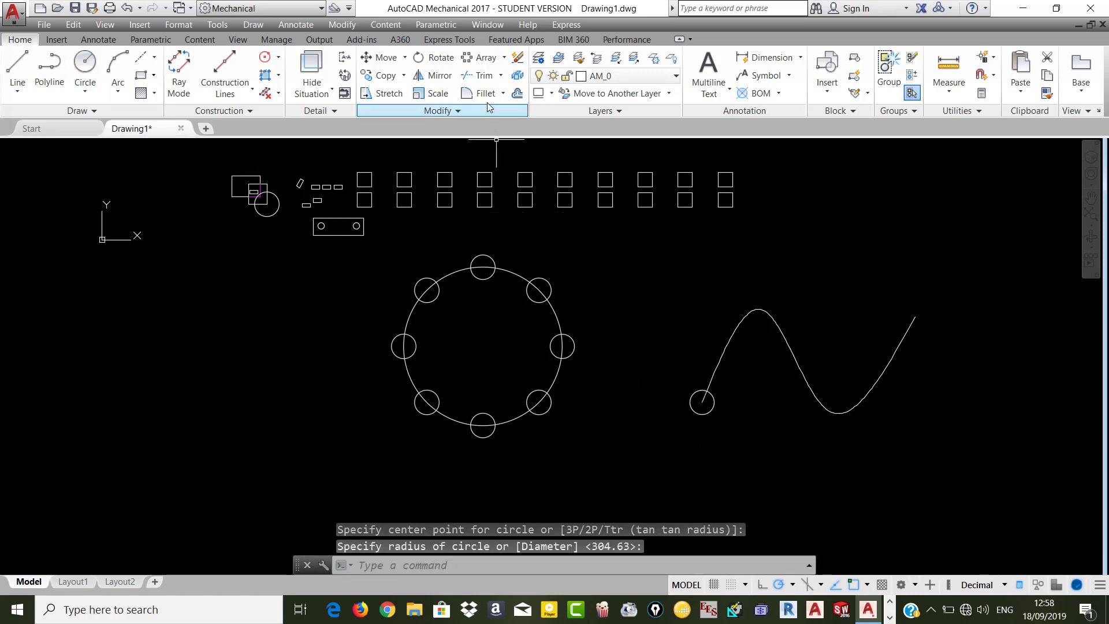
{"action": "left_click", "coordinate": [505, 57]}
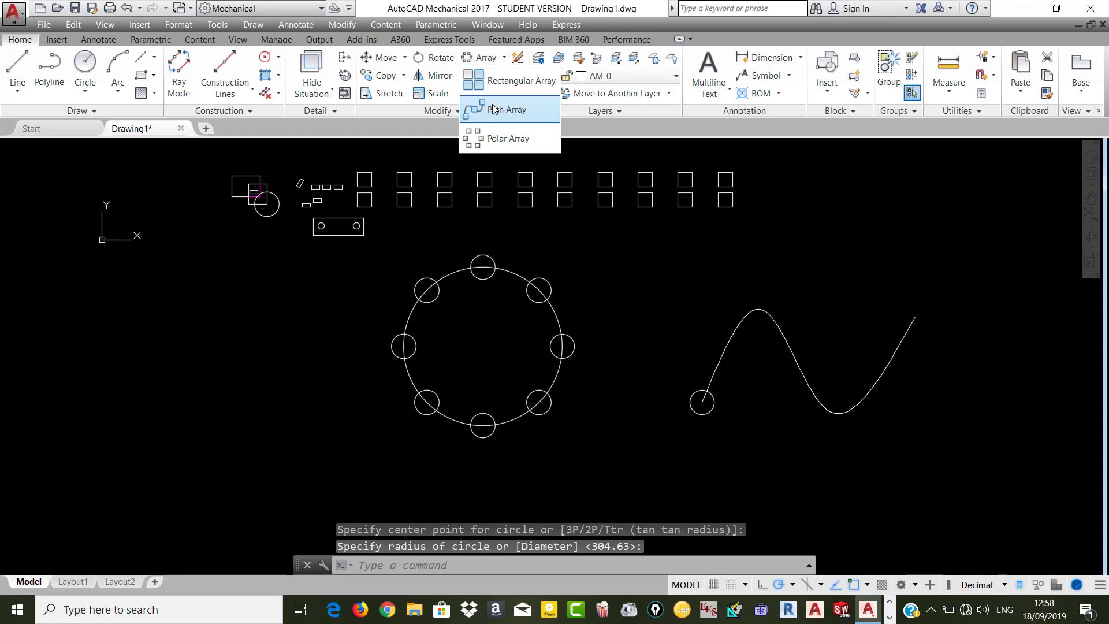
- Path-array the small circle along the wavy spline with 1000 spacing between items
{"action": "left_click", "coordinate": [494, 109]}
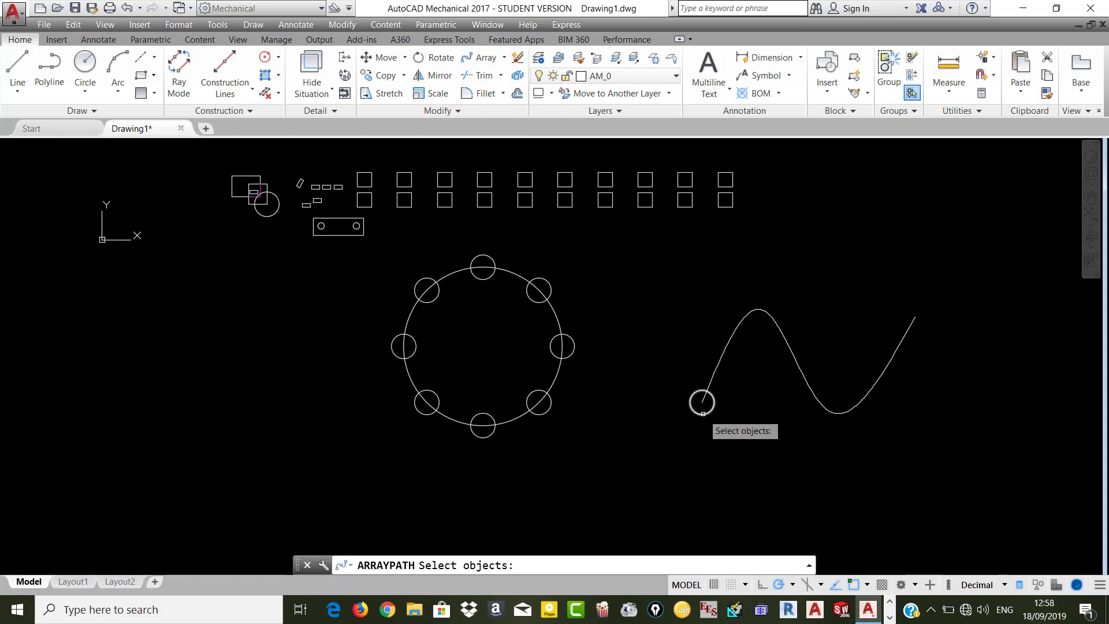
{"action": "left_click", "coordinate": [702, 402]}
{"action": "key", "text": "Return"}
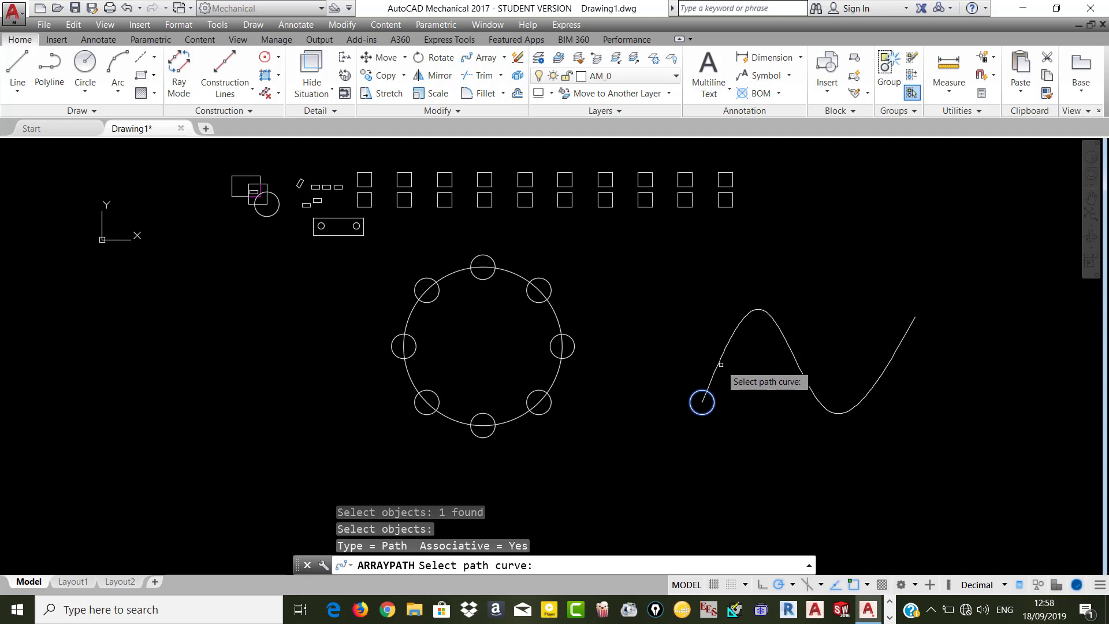
{"action": "left_click", "coordinate": [715, 365]}
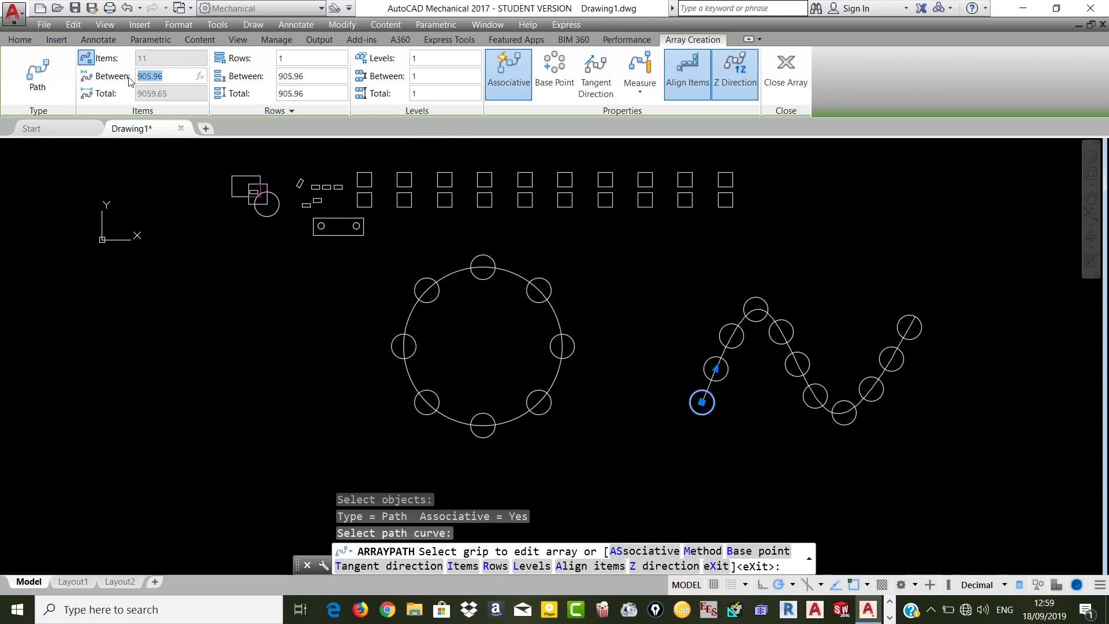
{"action": "type", "text": "100"}
{"action": "type", "text": "0"}
{"action": "key", "text": "Return"}
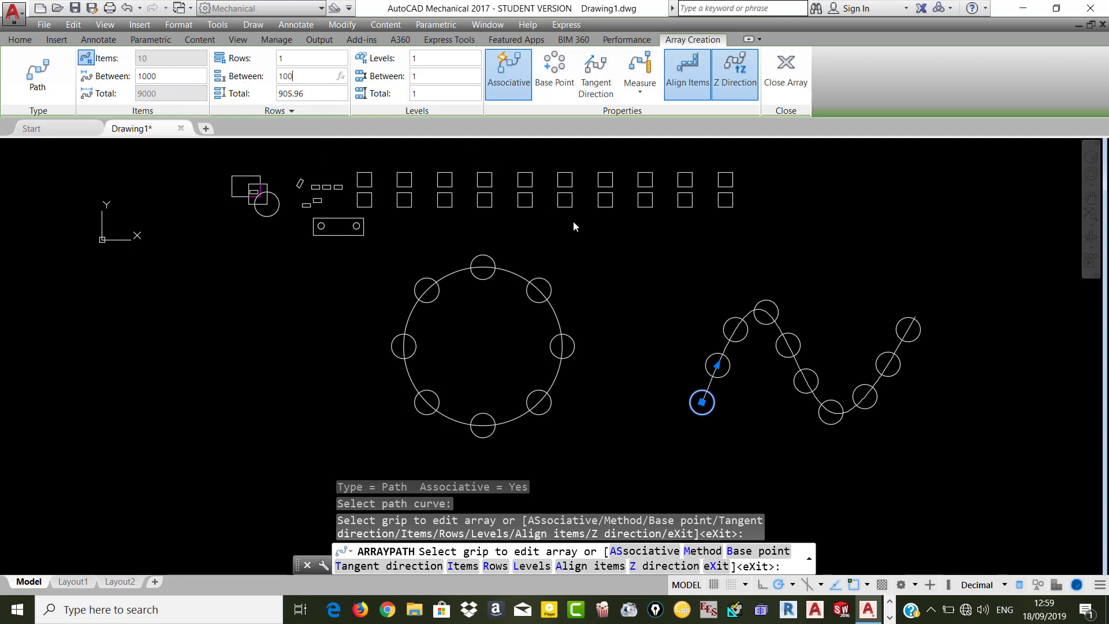
{"action": "key", "text": "Return"}
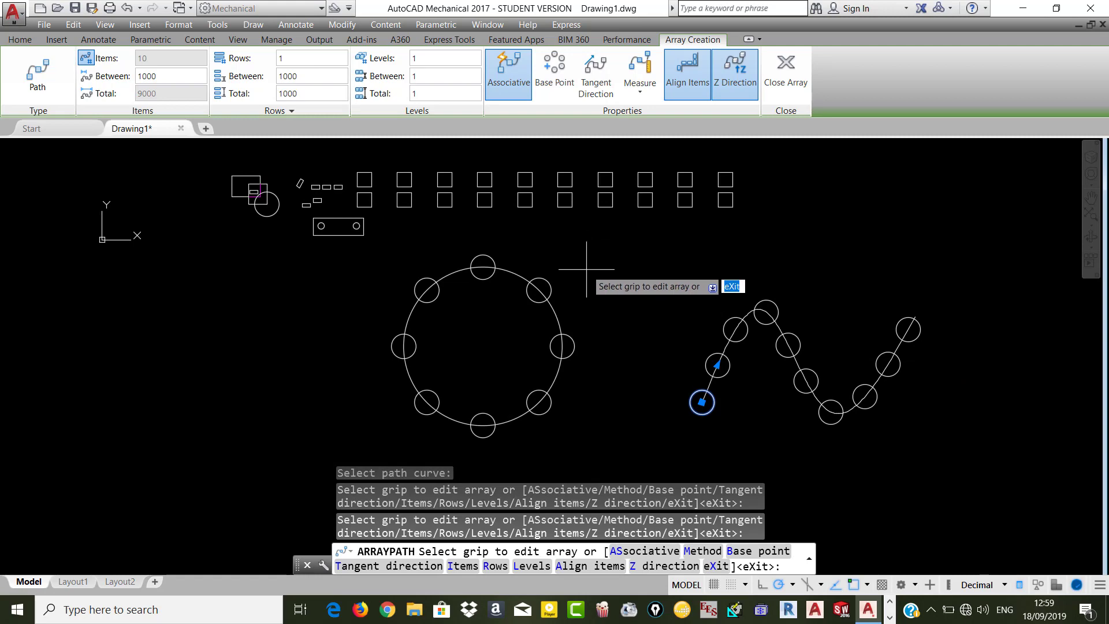
{"action": "key", "text": "Return"}
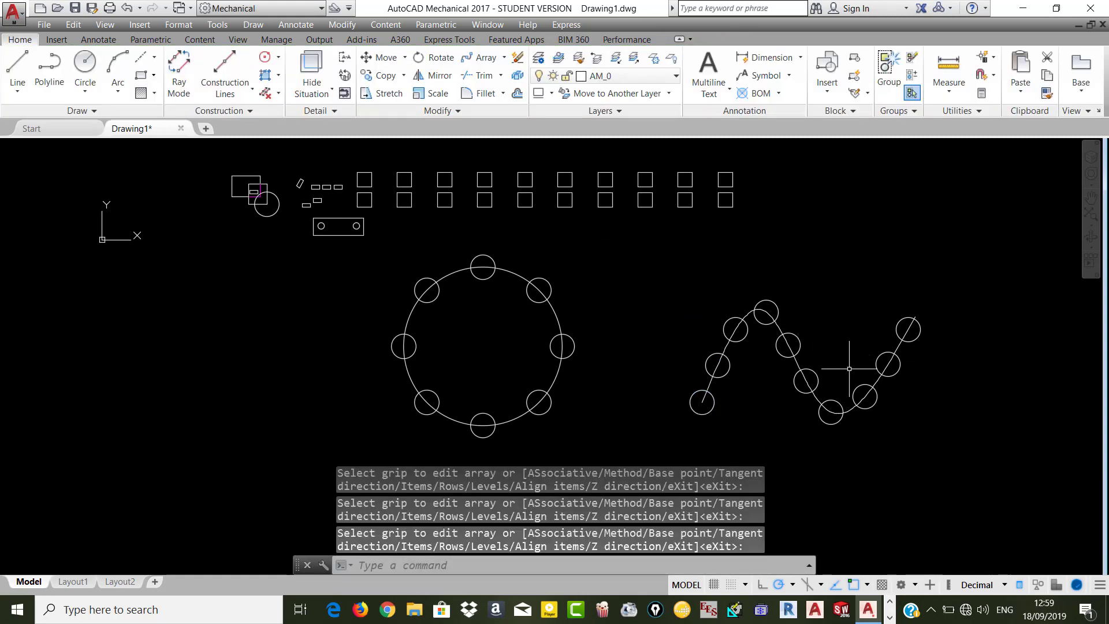
- Start TRIM using all objects as cutting edges
{"action": "scroll", "coordinate": [849, 370], "scroll_direction": "down", "scroll_amount": 2}
{"action": "scroll", "coordinate": [929, 376], "scroll_direction": "up", "scroll_amount": 2}
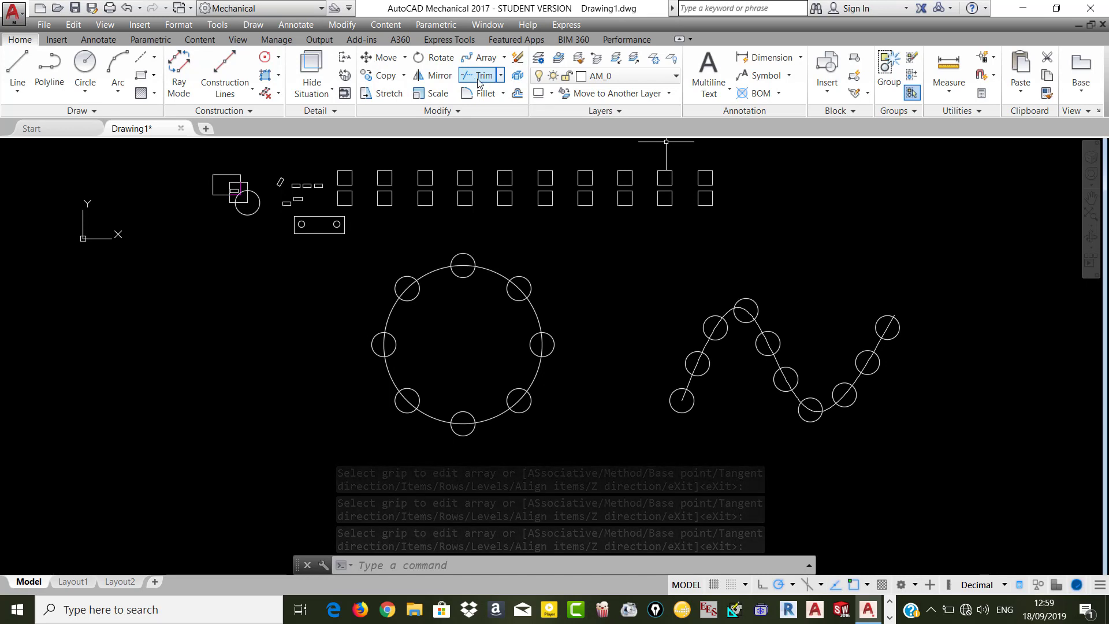
{"action": "scroll", "coordinate": [463, 265], "scroll_direction": "down", "scroll_amount": 2}
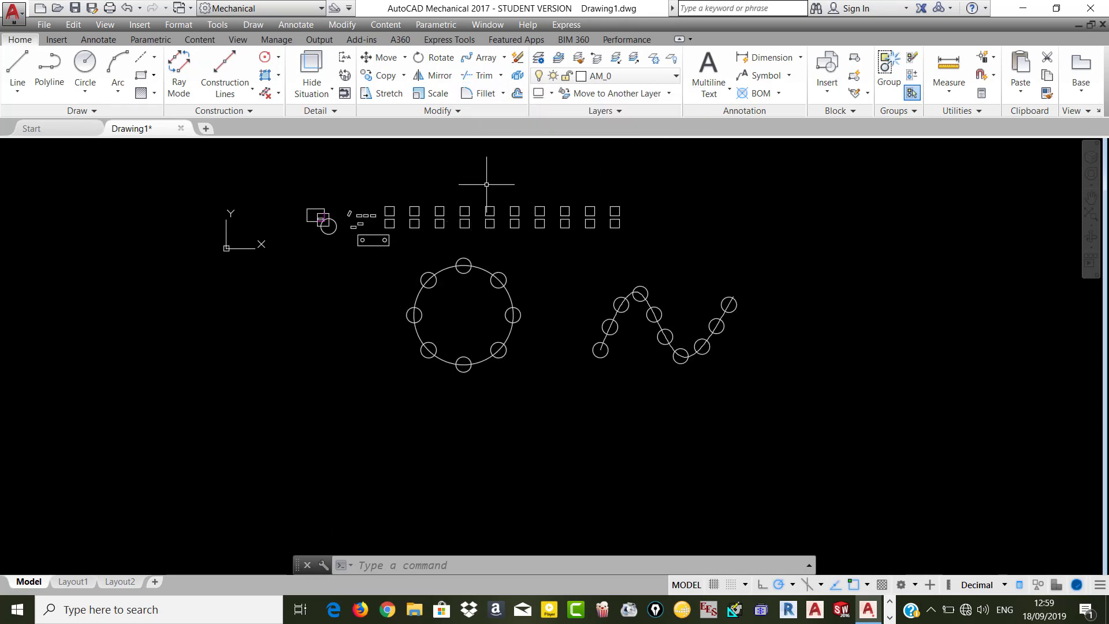
{"action": "scroll", "coordinate": [484, 198], "scroll_direction": "up", "scroll_amount": 2}
{"action": "scroll", "coordinate": [450, 227], "scroll_direction": "down", "scroll_amount": 2}
{"action": "scroll", "coordinate": [462, 300], "scroll_direction": "up", "scroll_amount": 2}
{"action": "scroll", "coordinate": [470, 311], "scroll_direction": "down", "scroll_amount": 2}
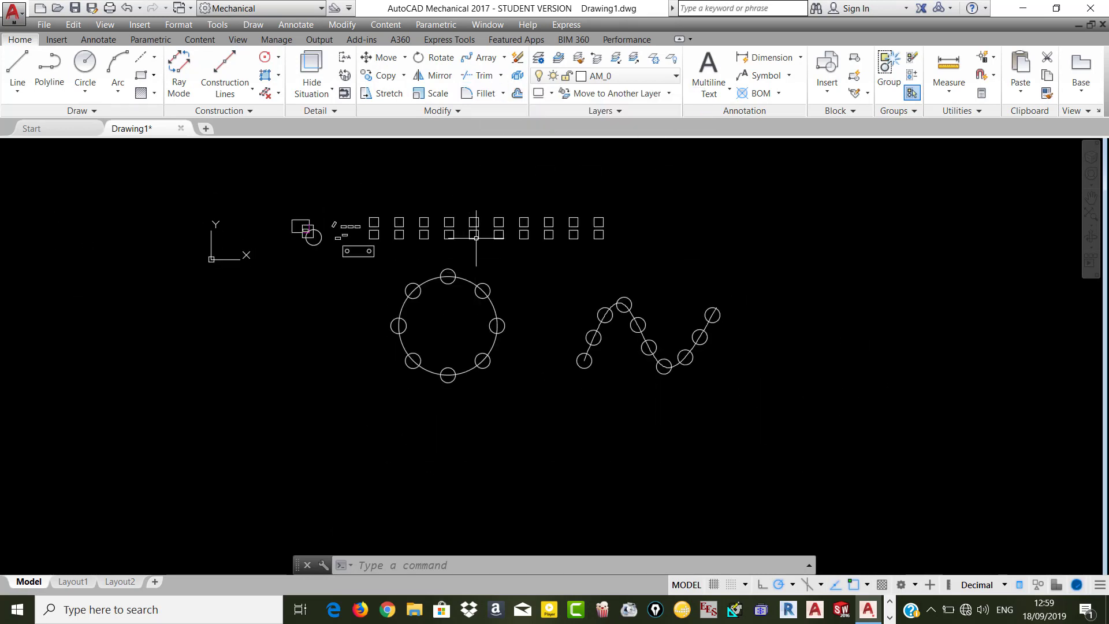
{"action": "scroll", "coordinate": [475, 238], "scroll_direction": "up", "scroll_amount": 3}
{"action": "scroll", "coordinate": [489, 202], "scroll_direction": "down", "scroll_amount": 2}
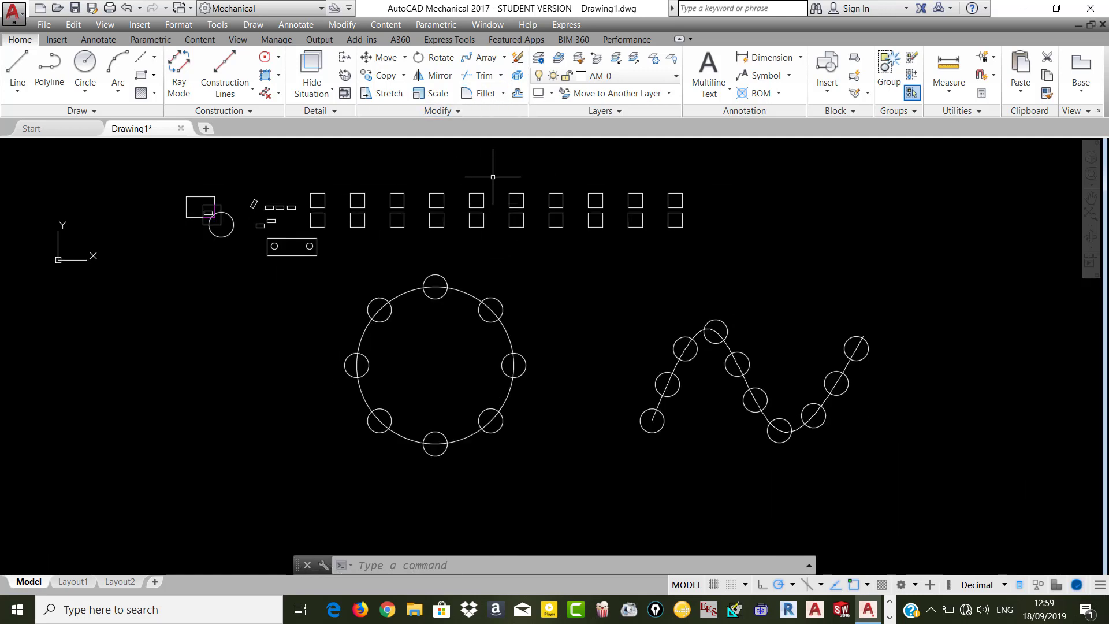
{"action": "left_click", "coordinate": [479, 75]}
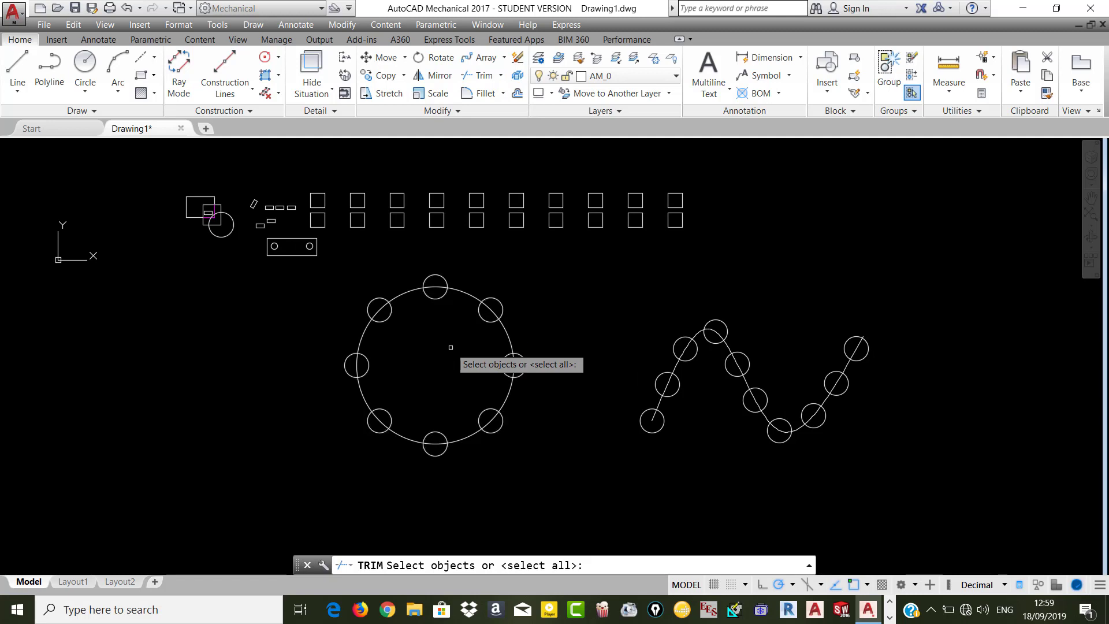
{"action": "key", "text": "Return"}
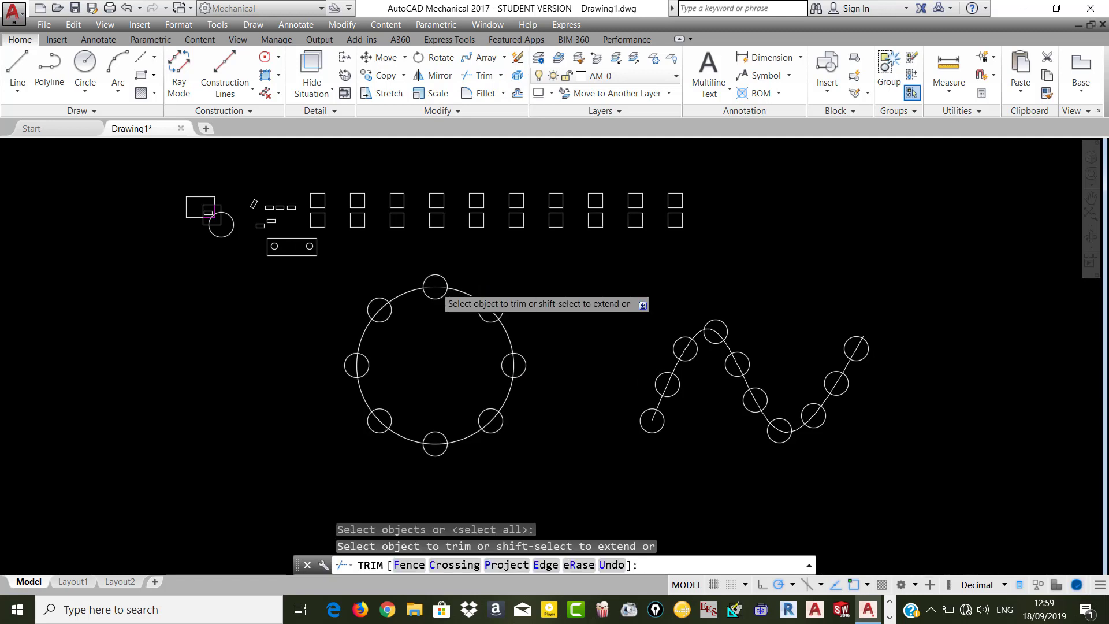
- Trim the ring arcs inside the top and left circles
{"action": "scroll", "coordinate": [435, 286], "scroll_direction": "up", "scroll_amount": 6}
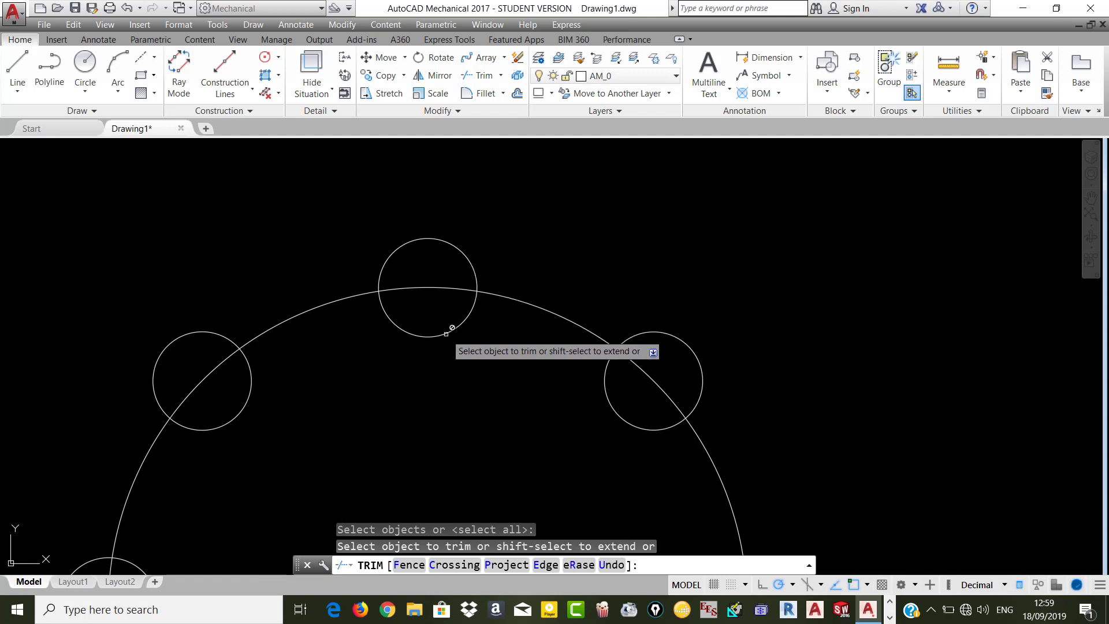
{"action": "left_click", "coordinate": [433, 289]}
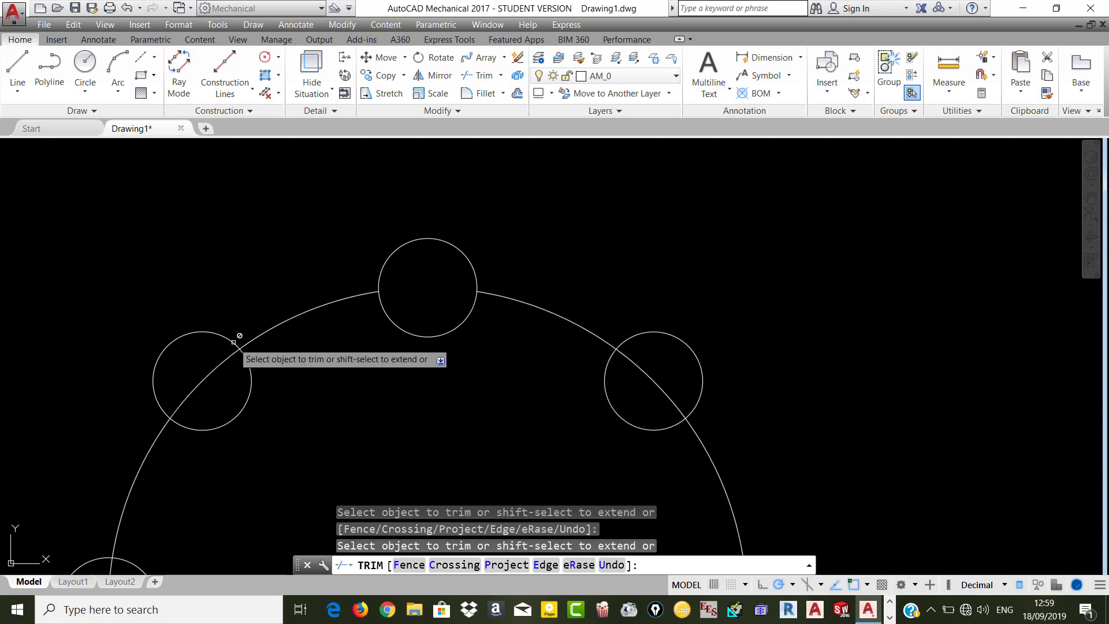
{"action": "left_click", "coordinate": [215, 364]}
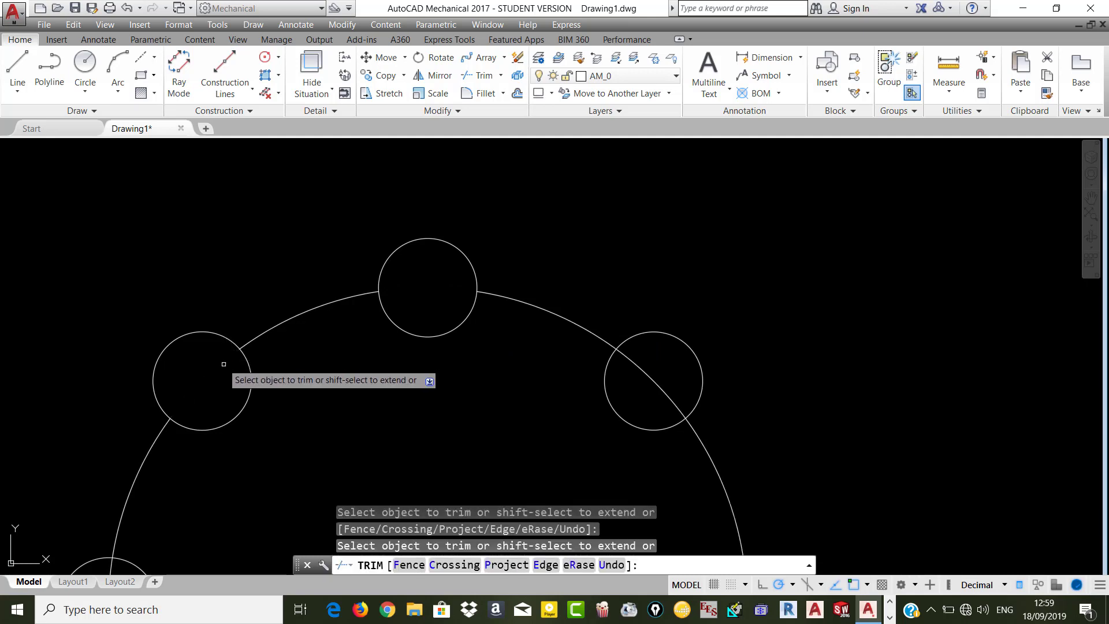
{"action": "scroll", "coordinate": [218, 373], "scroll_direction": "down", "scroll_amount": 5}
{"action": "scroll", "coordinate": [200, 421], "scroll_direction": "up", "scroll_amount": 3}
{"action": "left_click", "coordinate": [193, 424]}
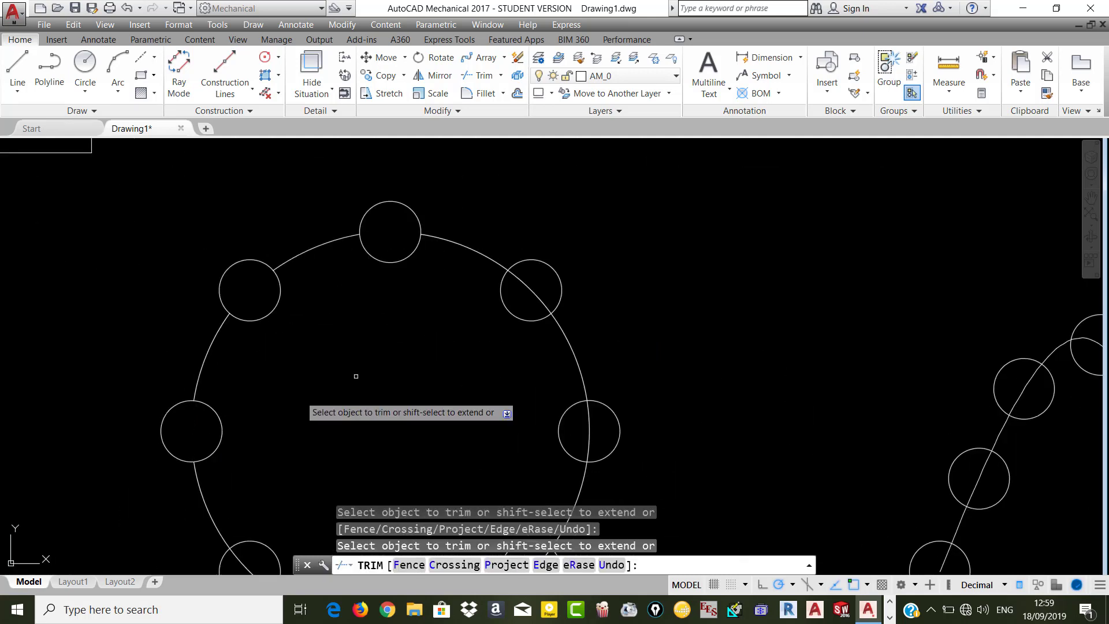
{"action": "scroll", "coordinate": [525, 340], "scroll_direction": "down", "scroll_amount": 4}
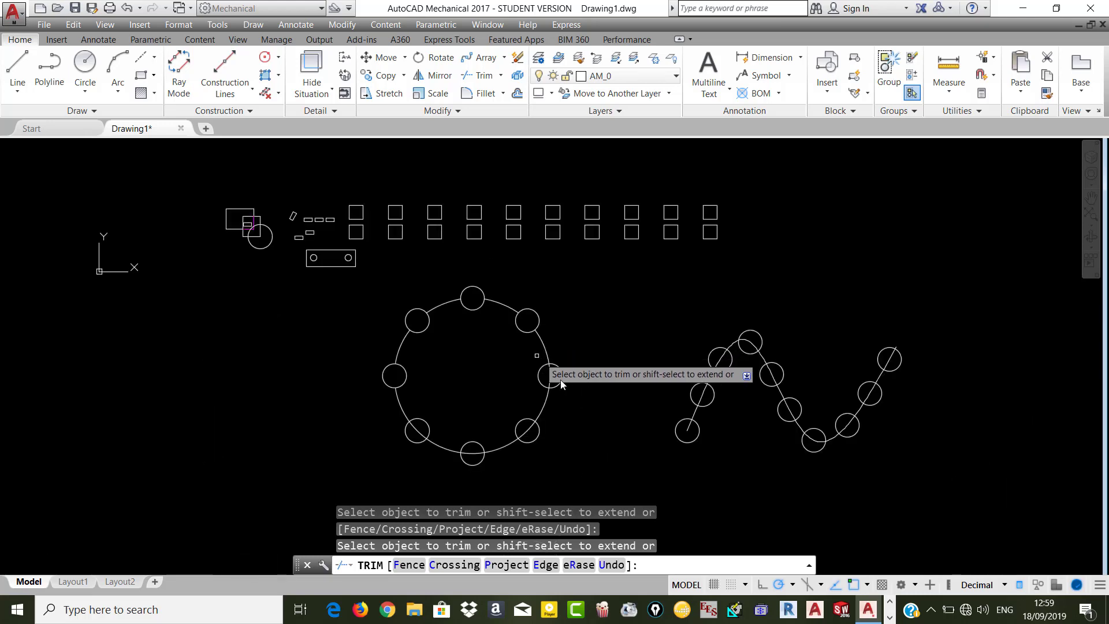
{"action": "left_click", "coordinate": [551, 377]}
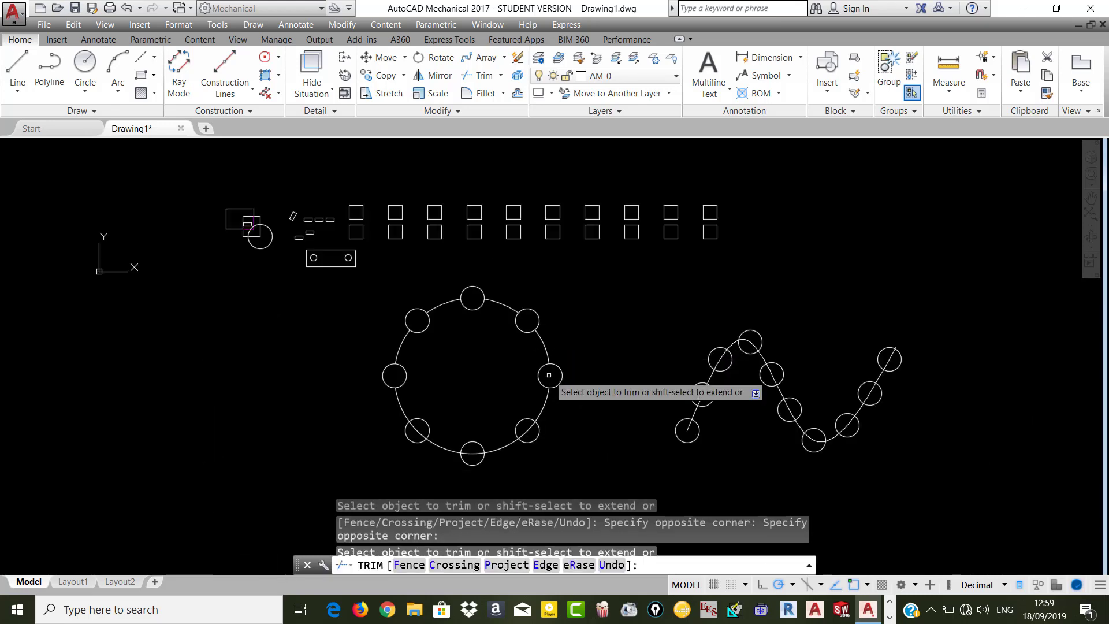
- Trim the ring arcs inside the bottom, bottom-right and bottom-left circles, then exit trim
{"action": "scroll", "coordinate": [561, 372], "scroll_direction": "up", "scroll_amount": 3}
{"action": "scroll", "coordinate": [566, 364], "scroll_direction": "up", "scroll_amount": 3}
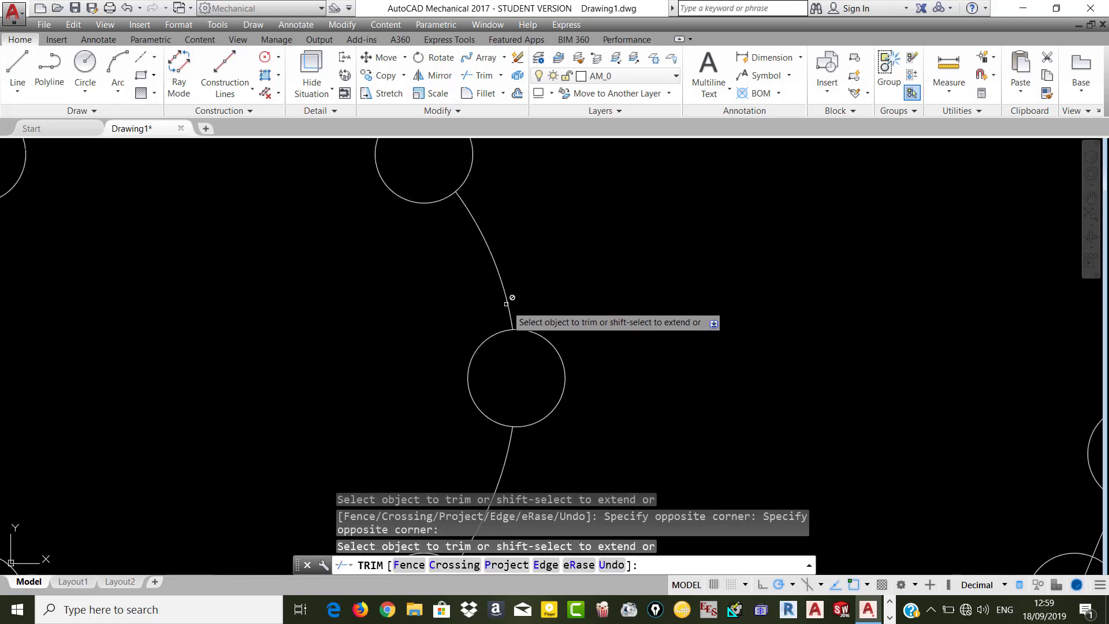
{"action": "scroll", "coordinate": [506, 303], "scroll_direction": "down", "scroll_amount": 5}
{"action": "scroll", "coordinate": [484, 368], "scroll_direction": "up", "scroll_amount": 1}
{"action": "scroll", "coordinate": [485, 368], "scroll_direction": "up", "scroll_amount": 2}
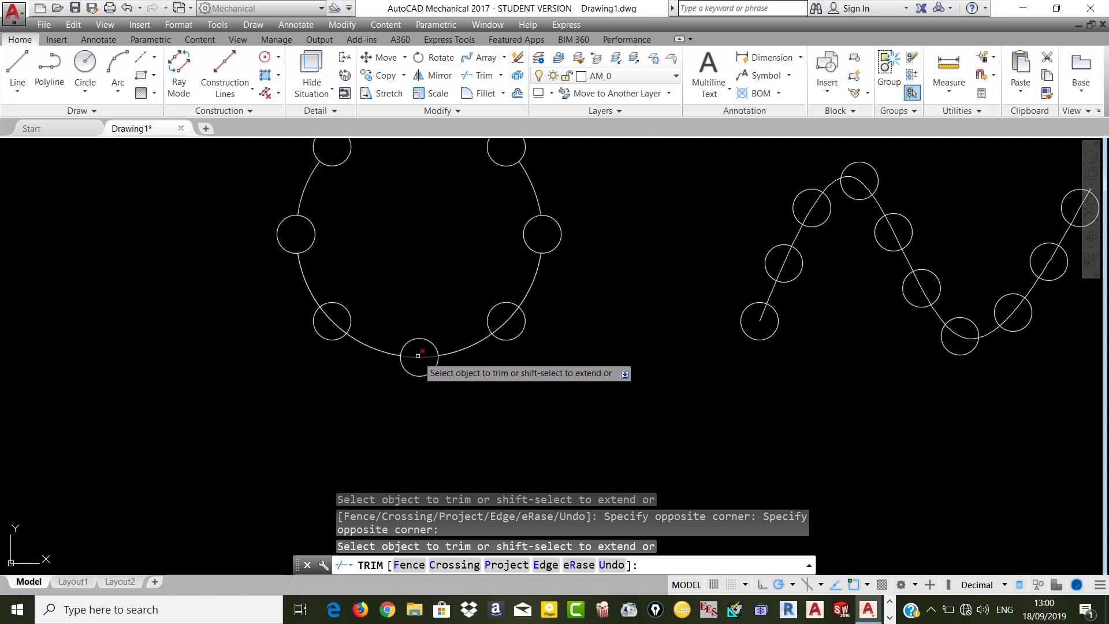
{"action": "left_click", "coordinate": [416, 356]}
{"action": "left_click", "coordinate": [507, 326]}
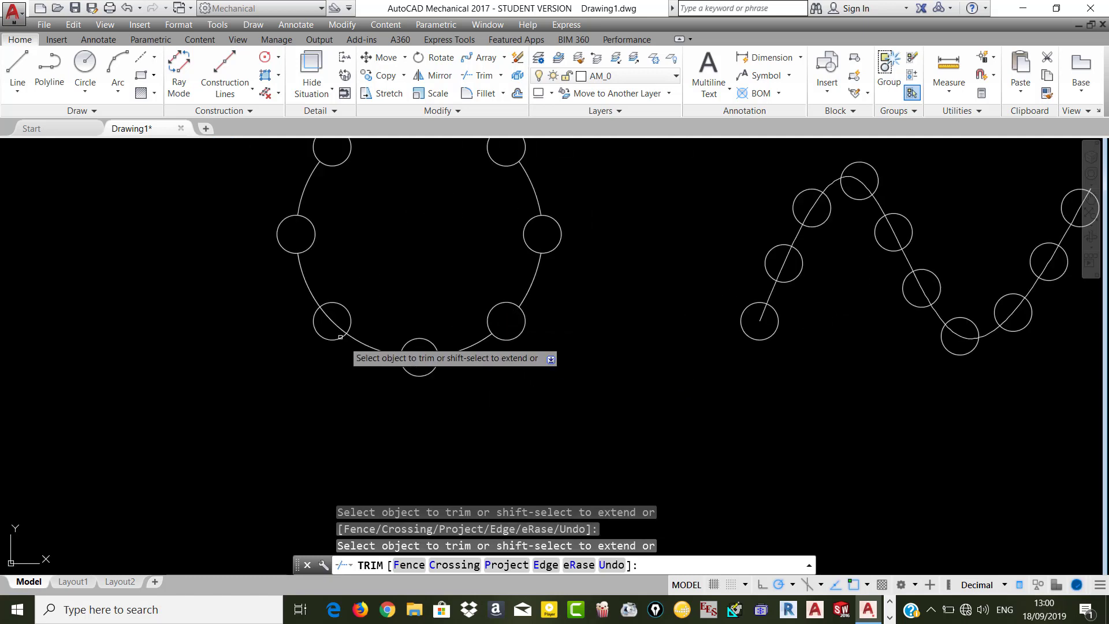
{"action": "left_click", "coordinate": [326, 317]}
{"action": "scroll", "coordinate": [403, 298], "scroll_direction": "down", "scroll_amount": 2}
{"action": "key", "text": "Escape"}
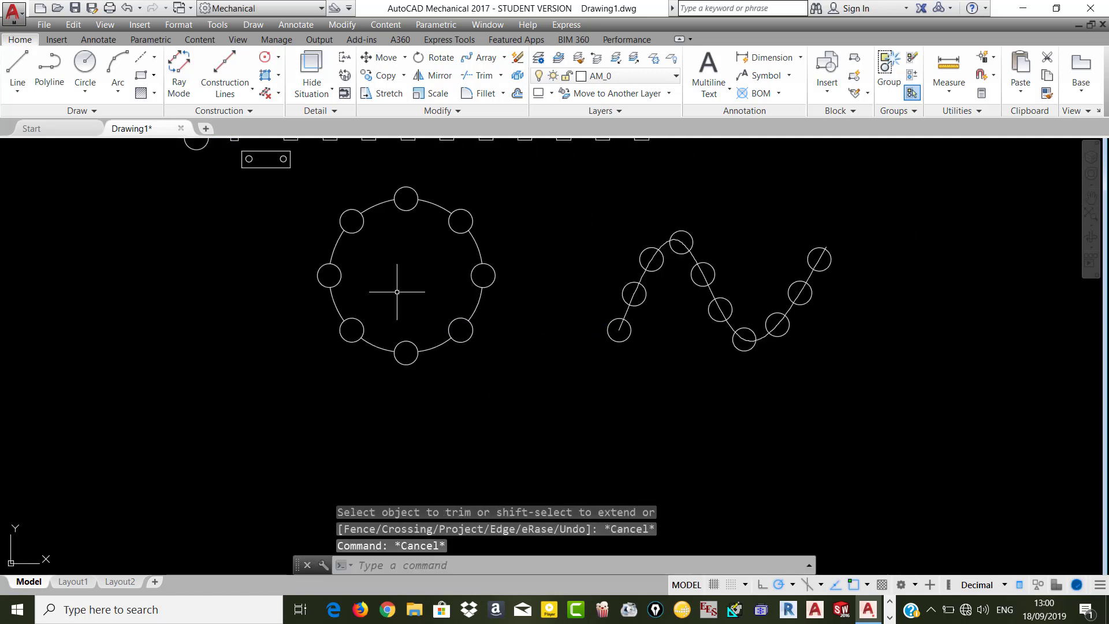
{"action": "key", "text": "Escape"}
- Restart Trim from the Trim/Extend list, then cancel it without changes
{"action": "scroll", "coordinate": [394, 249], "scroll_direction": "up", "scroll_amount": 2}
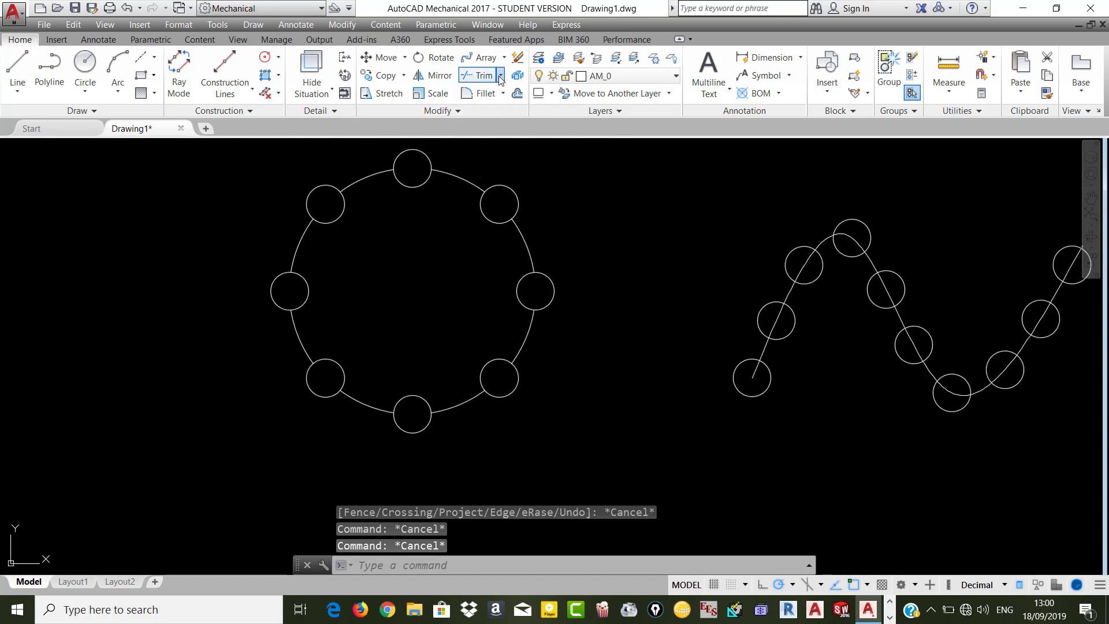
{"action": "left_click", "coordinate": [500, 77]}
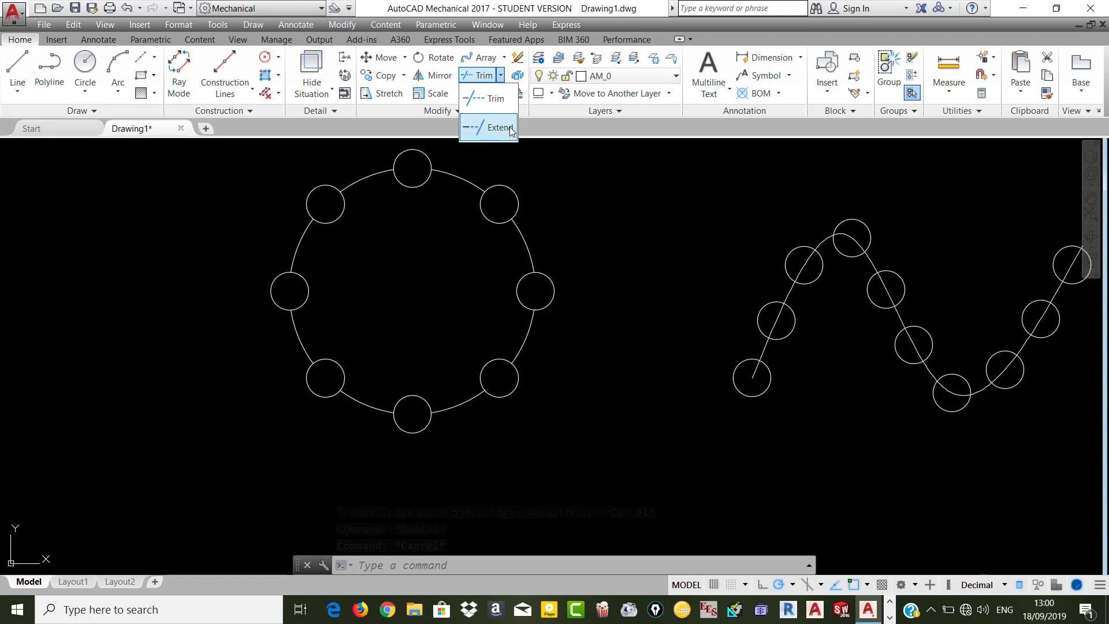
{"action": "left_click", "coordinate": [484, 110]}
{"action": "scroll", "coordinate": [272, 297], "scroll_direction": "down", "scroll_amount": 3}
{"action": "scroll", "coordinate": [467, 302], "scroll_direction": "up", "scroll_amount": 2}
{"action": "scroll", "coordinate": [466, 302], "scroll_direction": "up", "scroll_amount": 3}
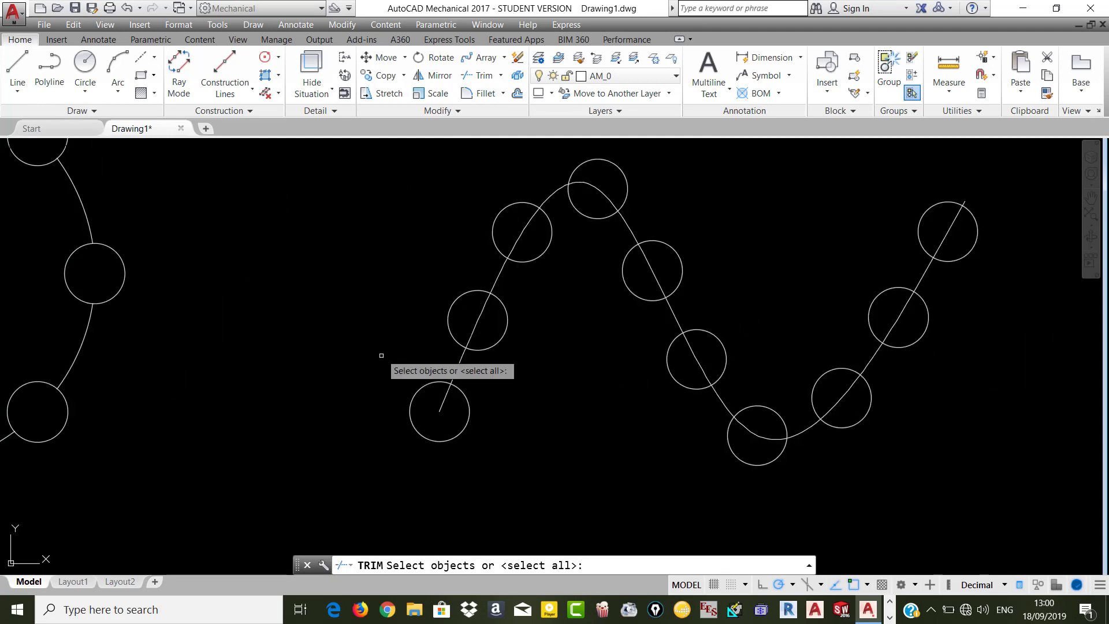
{"action": "scroll", "coordinate": [383, 355], "scroll_direction": "down", "scroll_amount": 4}
{"action": "key", "text": "Escape"}
{"action": "key", "text": "Escape"}
{"action": "key", "text": "Escape"}
{"action": "scroll", "coordinate": [320, 310], "scroll_direction": "down", "scroll_amount": 2}
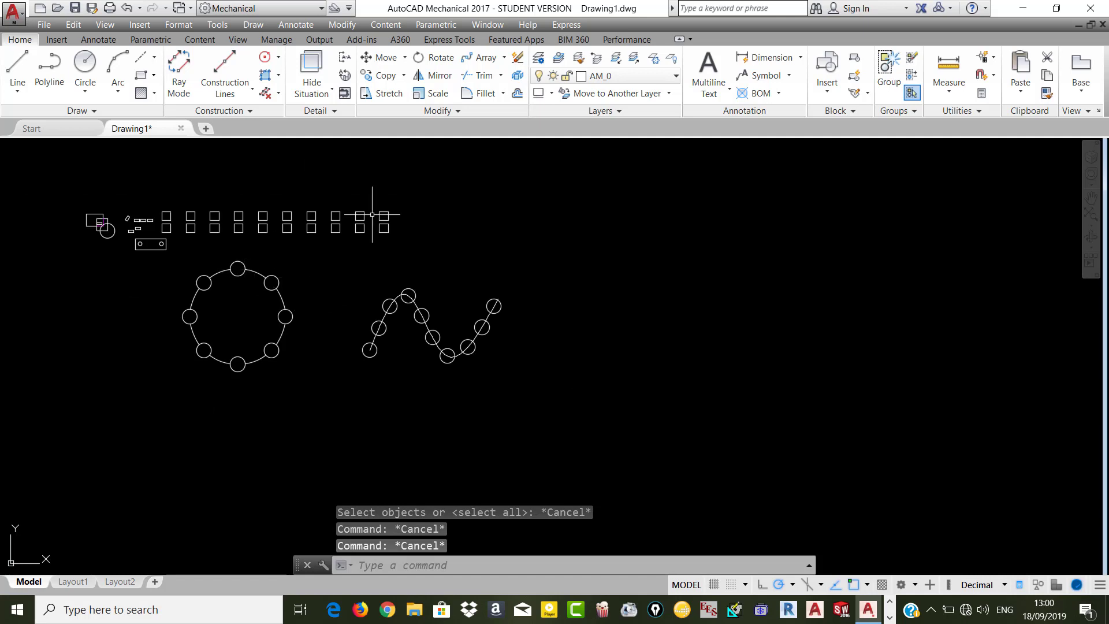
{"action": "scroll", "coordinate": [710, 305], "scroll_direction": "down", "scroll_amount": 4}
{"action": "scroll", "coordinate": [531, 294], "scroll_direction": "up", "scroll_amount": 4}
{"action": "scroll", "coordinate": [506, 318], "scroll_direction": "up", "scroll_amount": 2}
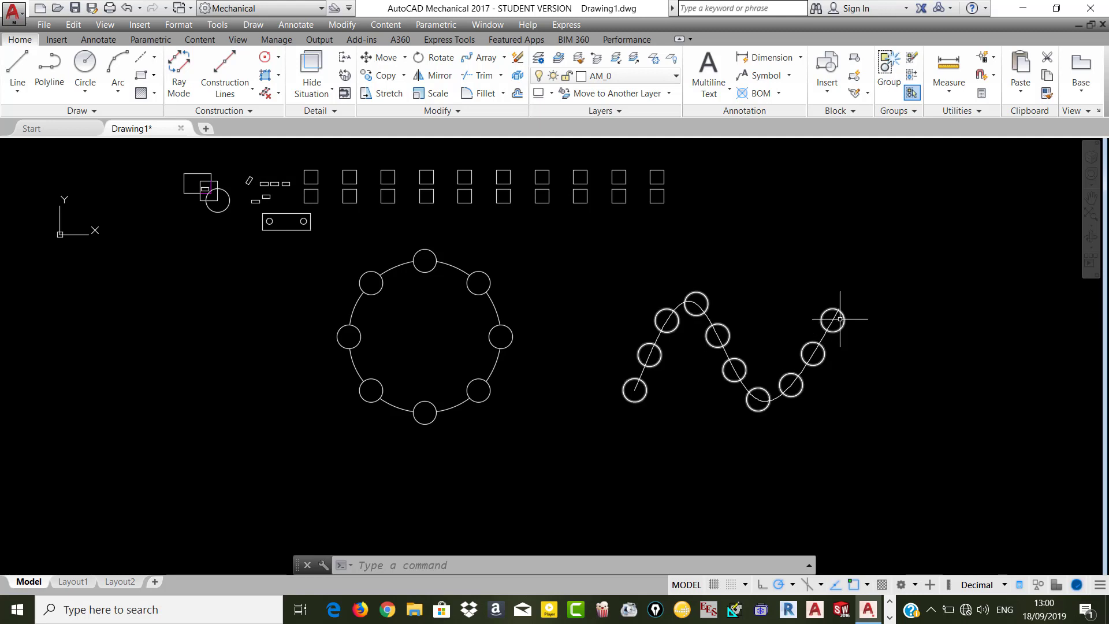
- Explode the wavy path array of circles with AMEXPLODE
{"action": "left_click", "coordinate": [655, 367]}
{"action": "left_click", "coordinate": [622, 265]}
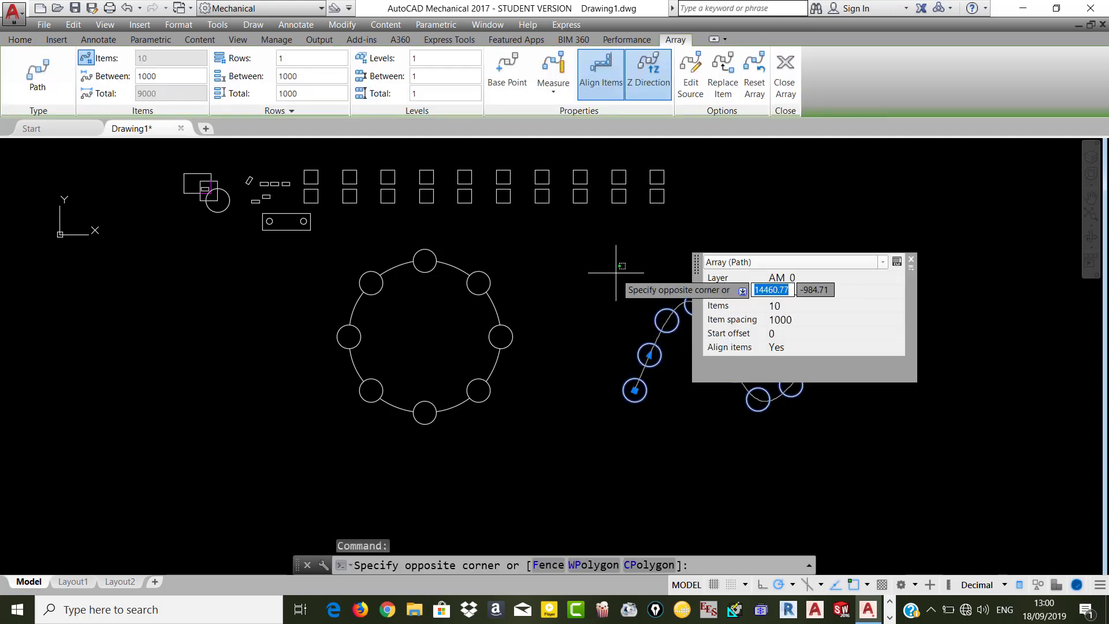
{"action": "key", "text": "Escape"}
{"action": "key", "text": "Escape"}
{"action": "key", "text": "Escape"}
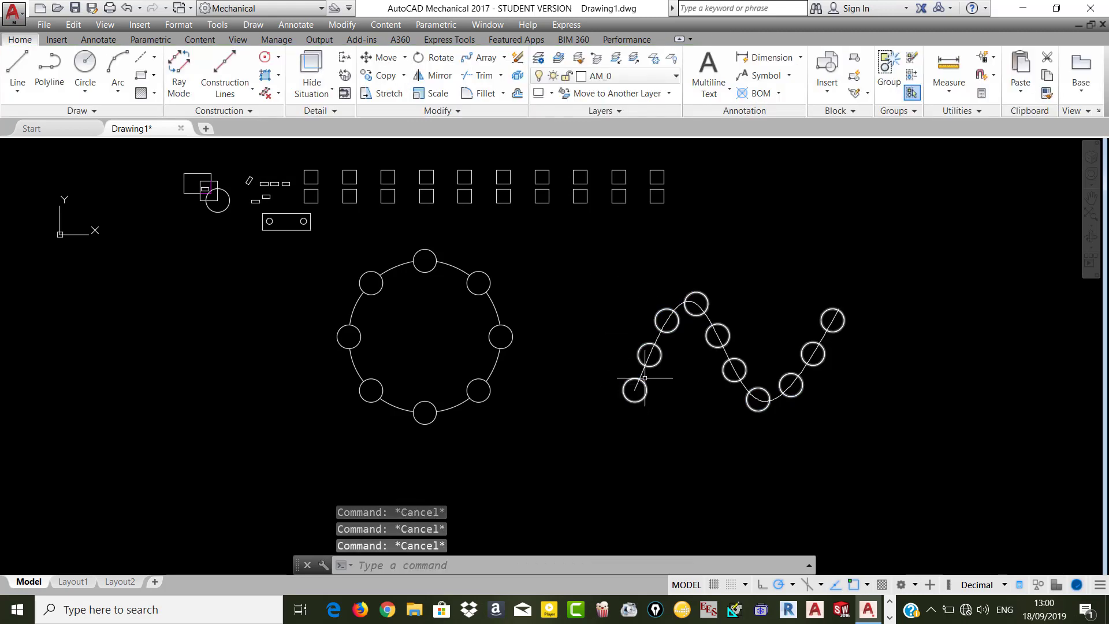
{"action": "left_click", "coordinate": [718, 325]}
{"action": "key", "text": "Escape"}
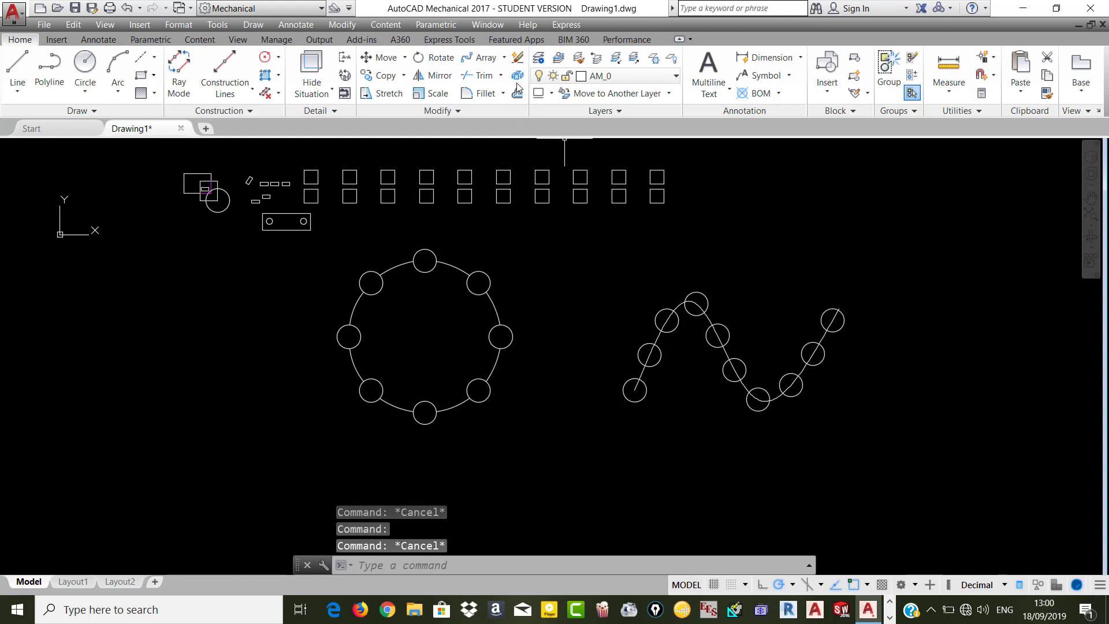
{"action": "left_click", "coordinate": [519, 77]}
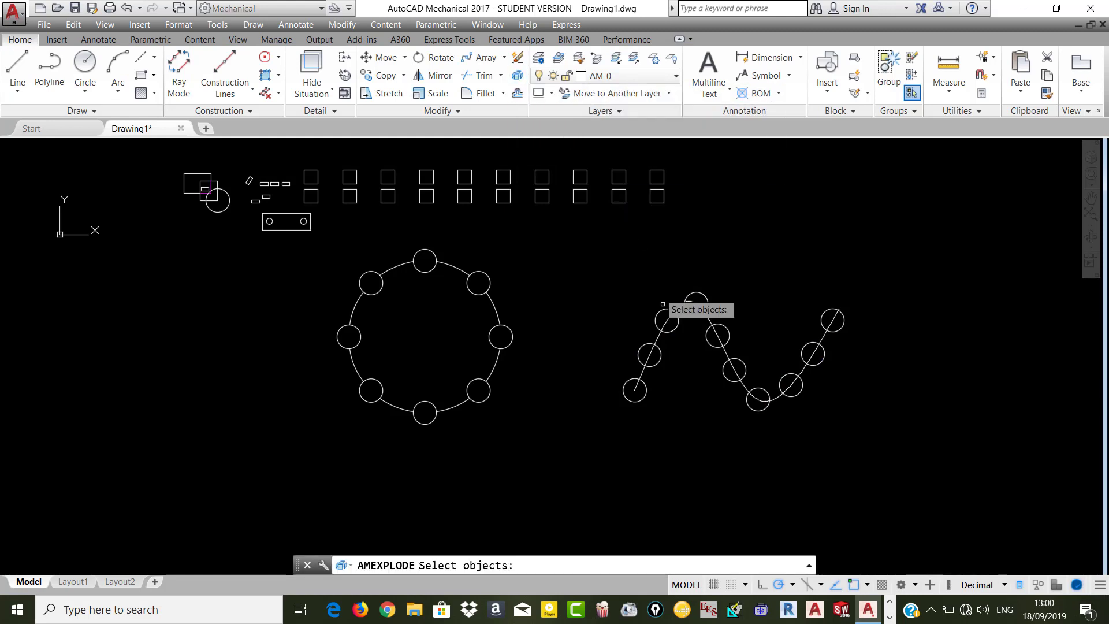
{"action": "left_click", "coordinate": [646, 387]}
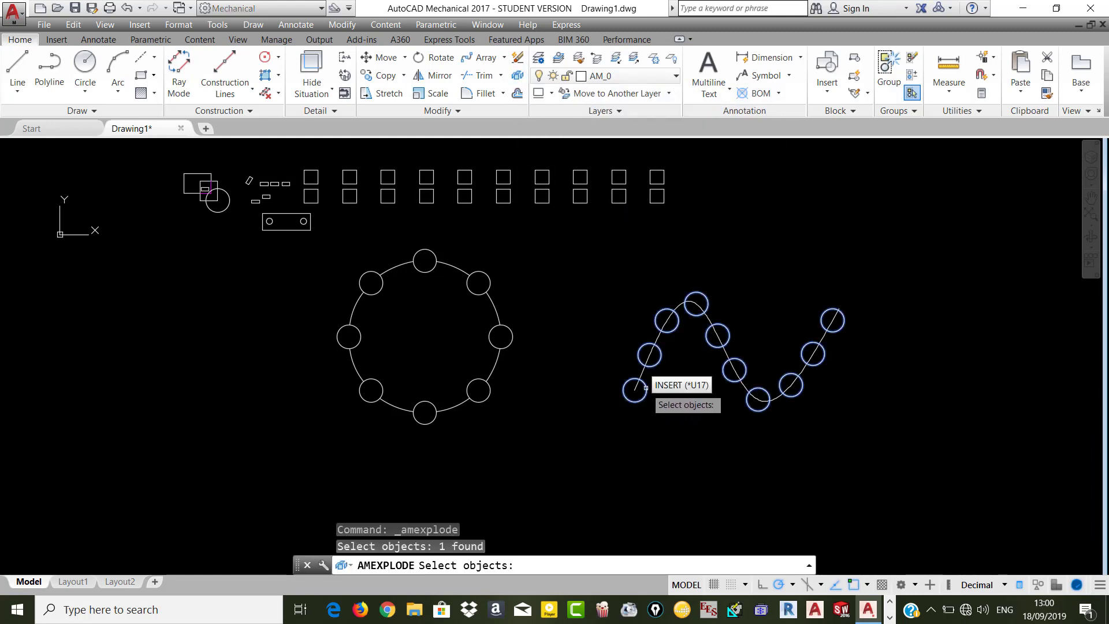
{"action": "key", "text": "Return"}
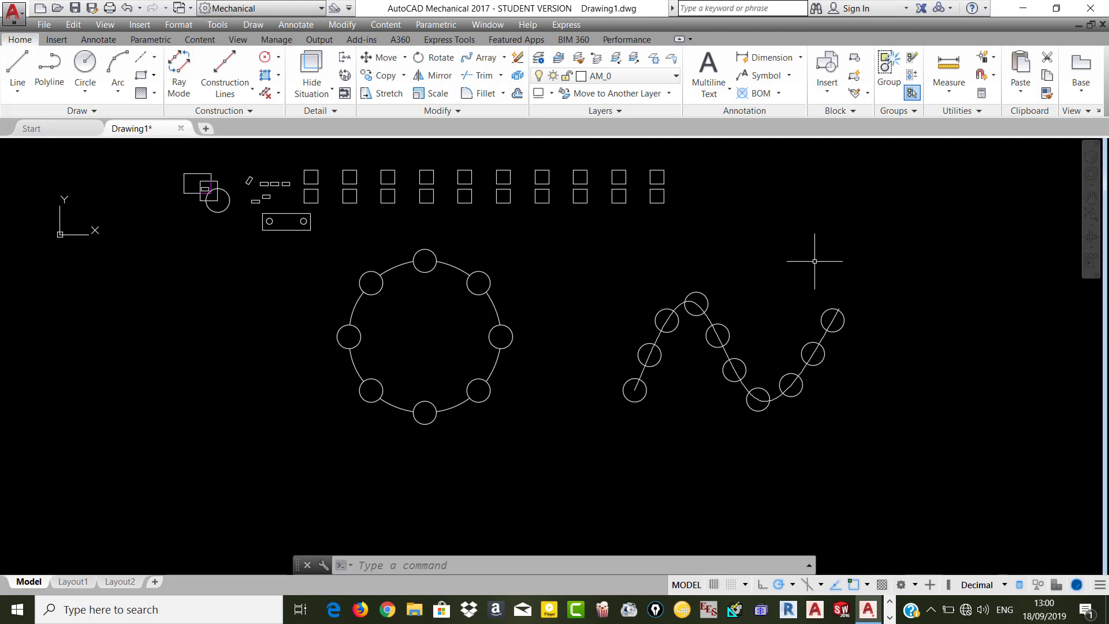
- Window-select the wave curve and its circles and attempt JOIN
{"action": "left_click_drag", "start_coordinate": [866, 274], "coordinate": [598, 422]}
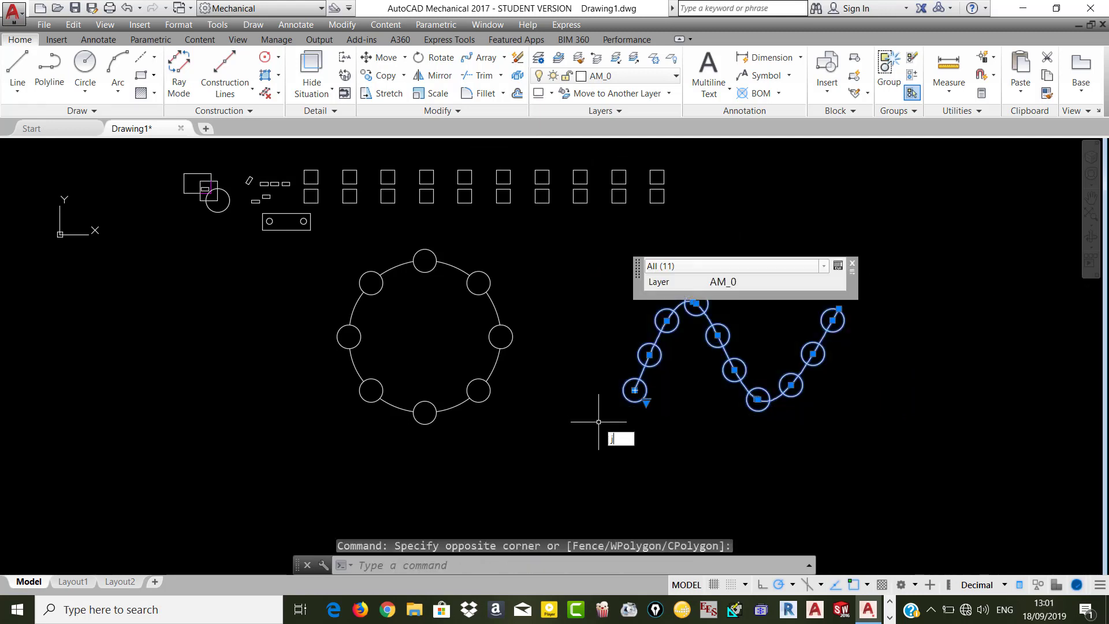
{"action": "left_click", "coordinate": [648, 453]}
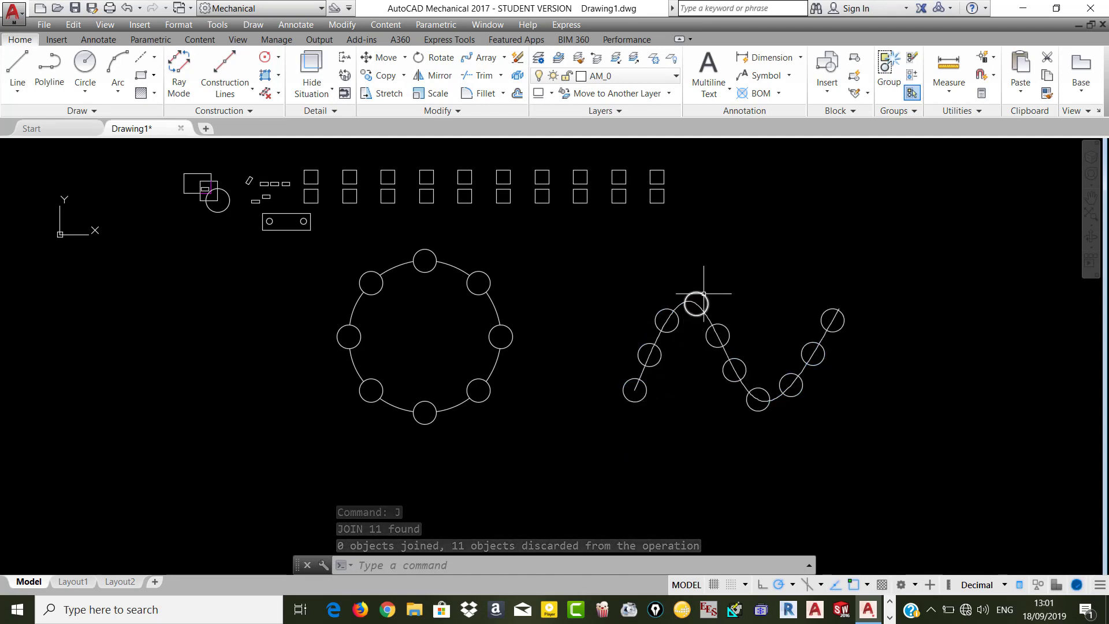
{"action": "scroll", "coordinate": [699, 369], "scroll_direction": "down", "scroll_amount": 2}
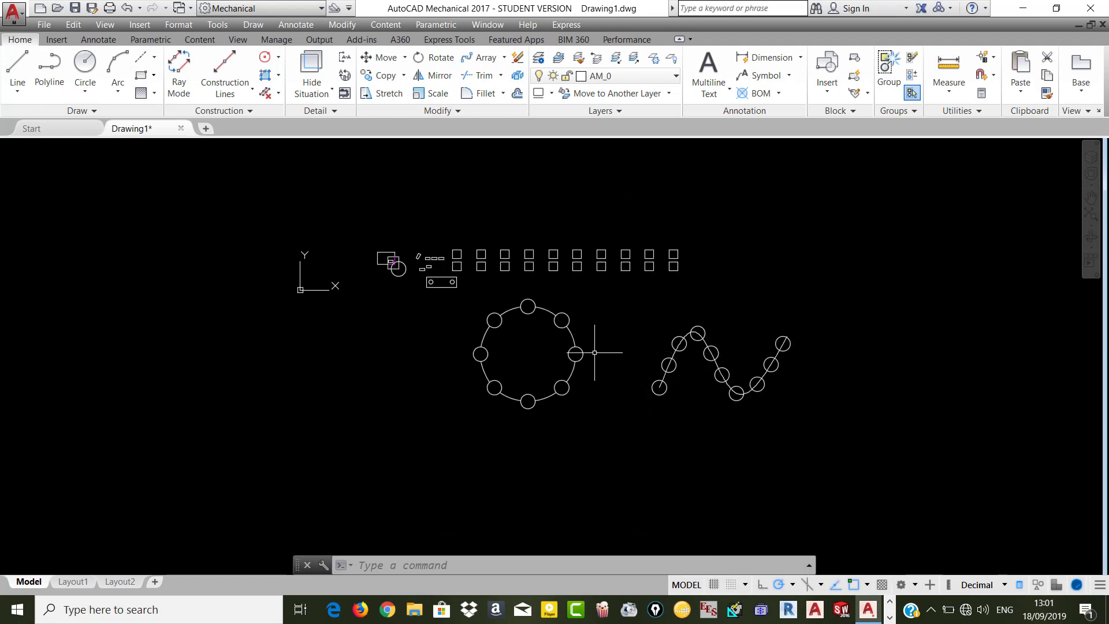
- Draw a four-edge rectangle with Line left of the ring of circles
{"action": "left_click", "coordinate": [17, 66]}
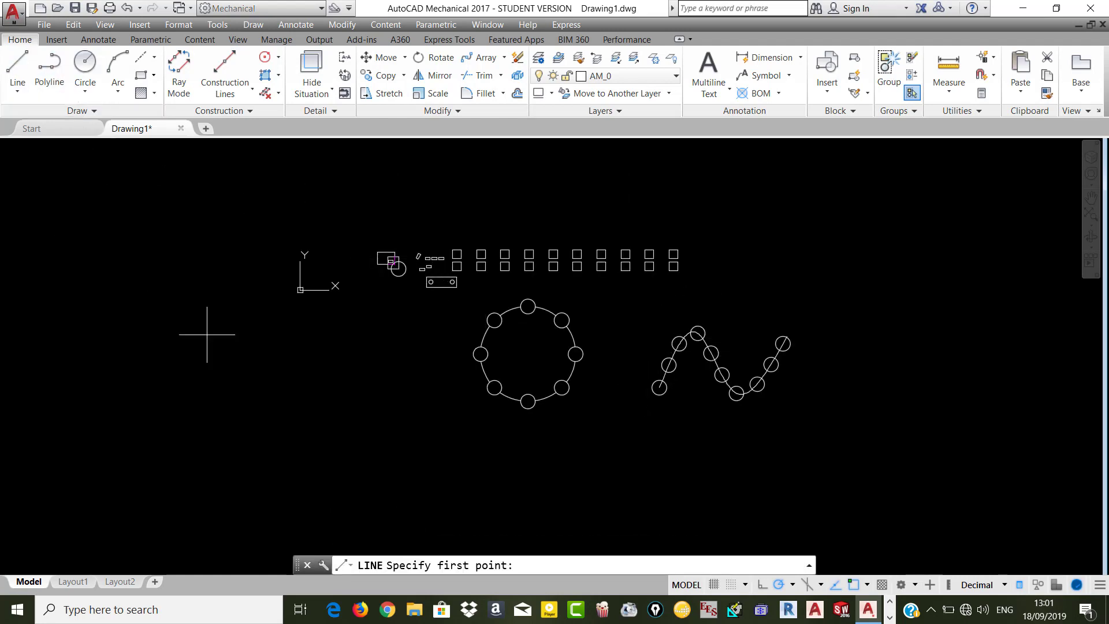
{"action": "left_click", "coordinate": [216, 360]}
{"action": "left_click", "coordinate": [366, 360]}
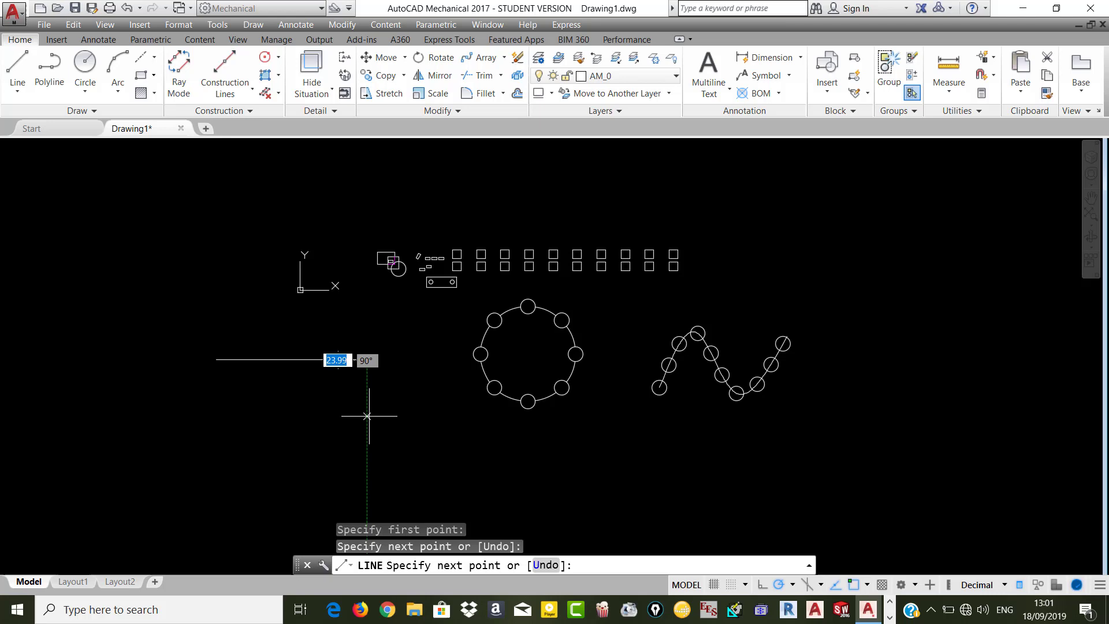
{"action": "left_click", "coordinate": [367, 459]}
{"action": "left_click", "coordinate": [198, 460]}
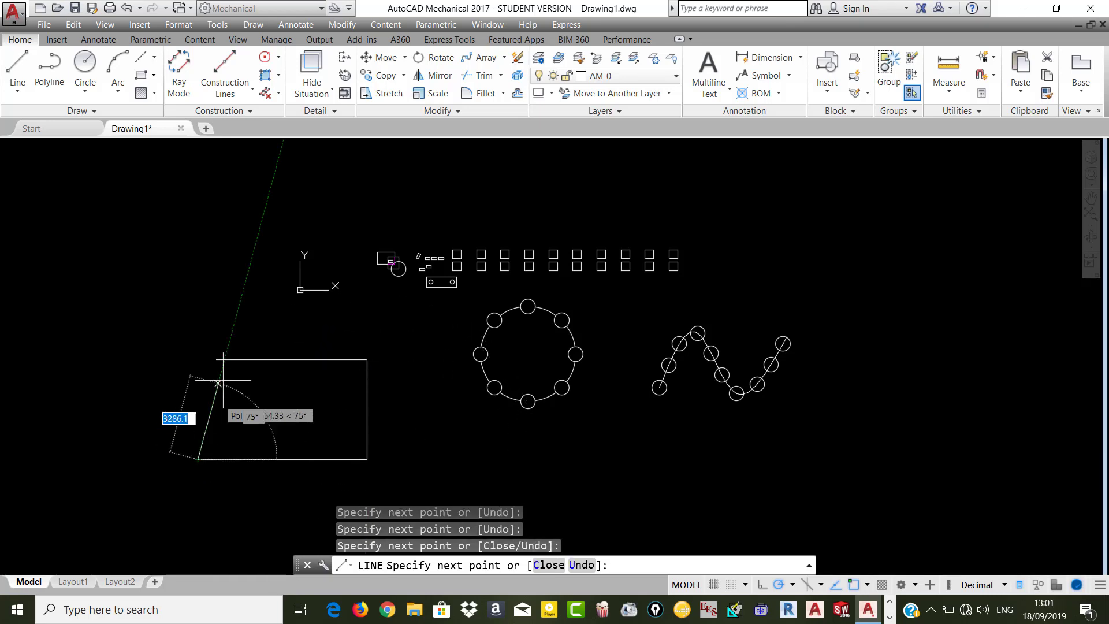
{"action": "left_click", "coordinate": [198, 359]}
{"action": "key", "text": "Escape"}
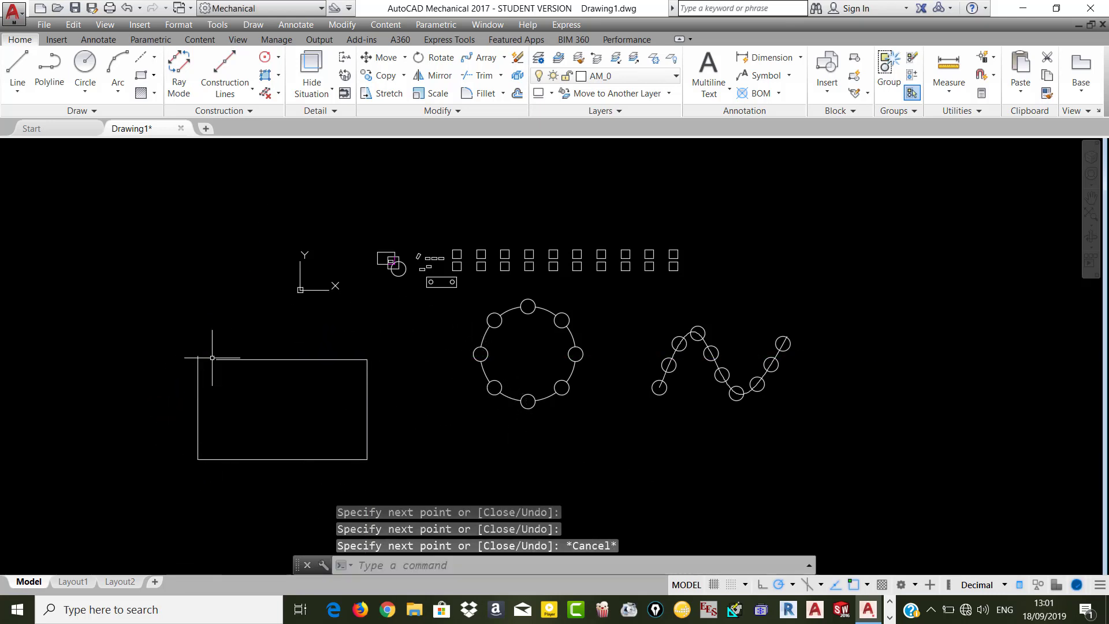
- Delete the misaligned left edge and redraw it to close the top-left and bottom-left corners
{"action": "key", "text": "Delete"}
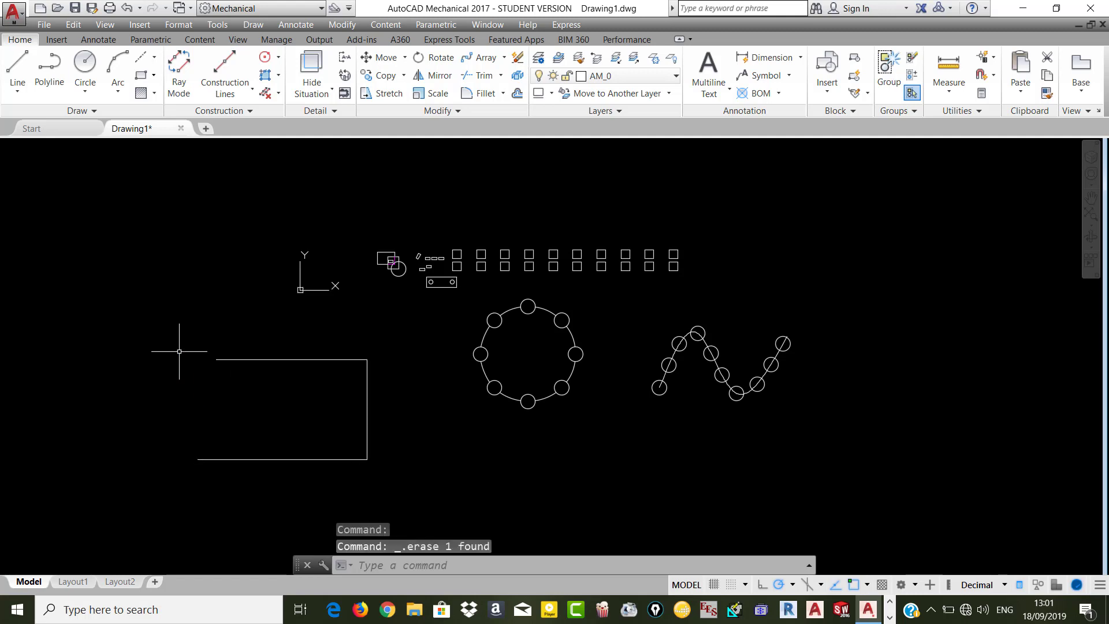
{"action": "left_click", "coordinate": [17, 72]}
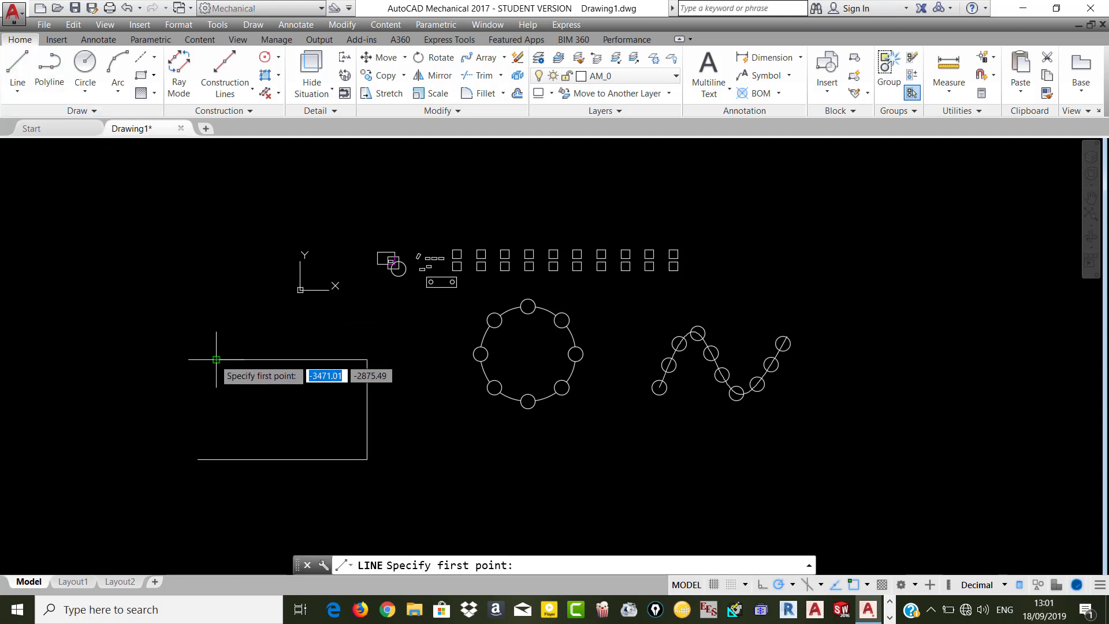
{"action": "left_click", "coordinate": [216, 360]}
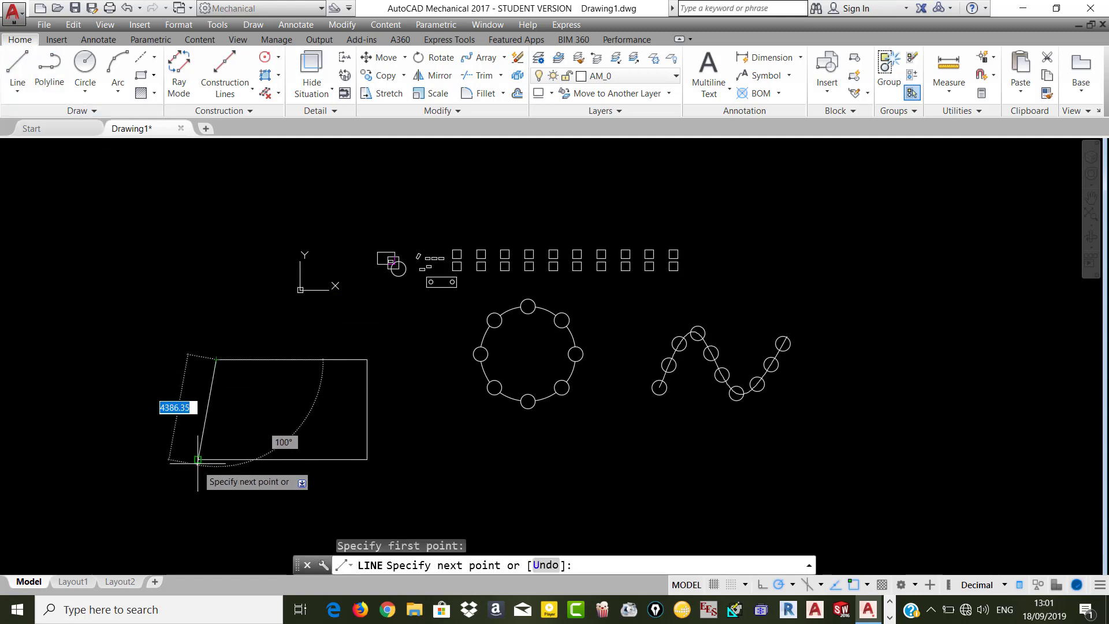
{"action": "left_click", "coordinate": [198, 360]}
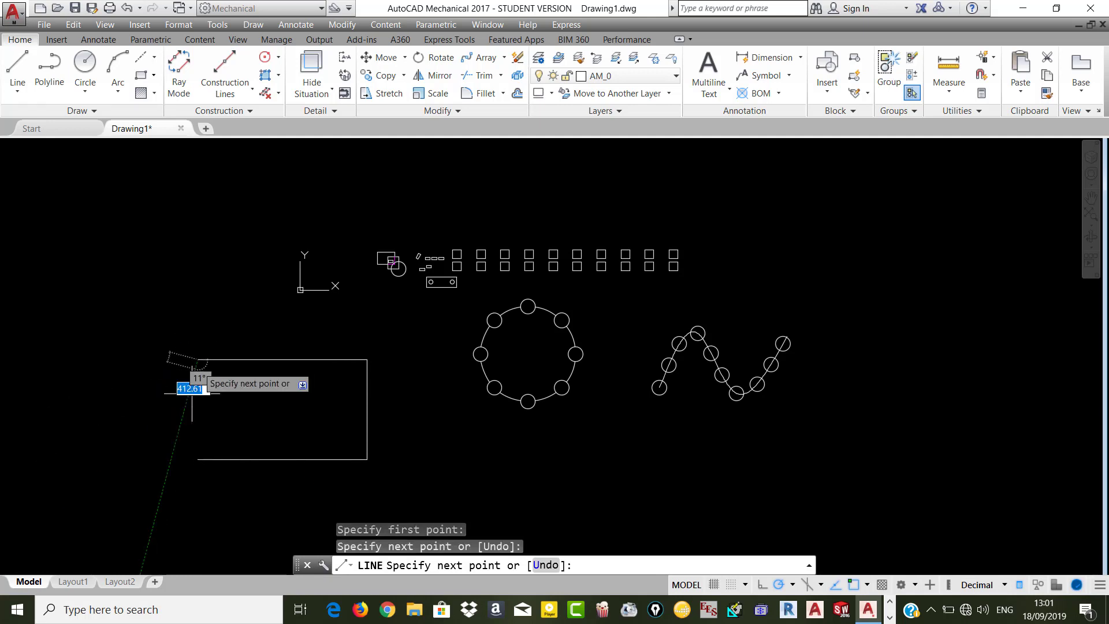
{"action": "left_click", "coordinate": [198, 459]}
{"action": "key", "text": "Escape"}
{"action": "key", "text": "Escape"}
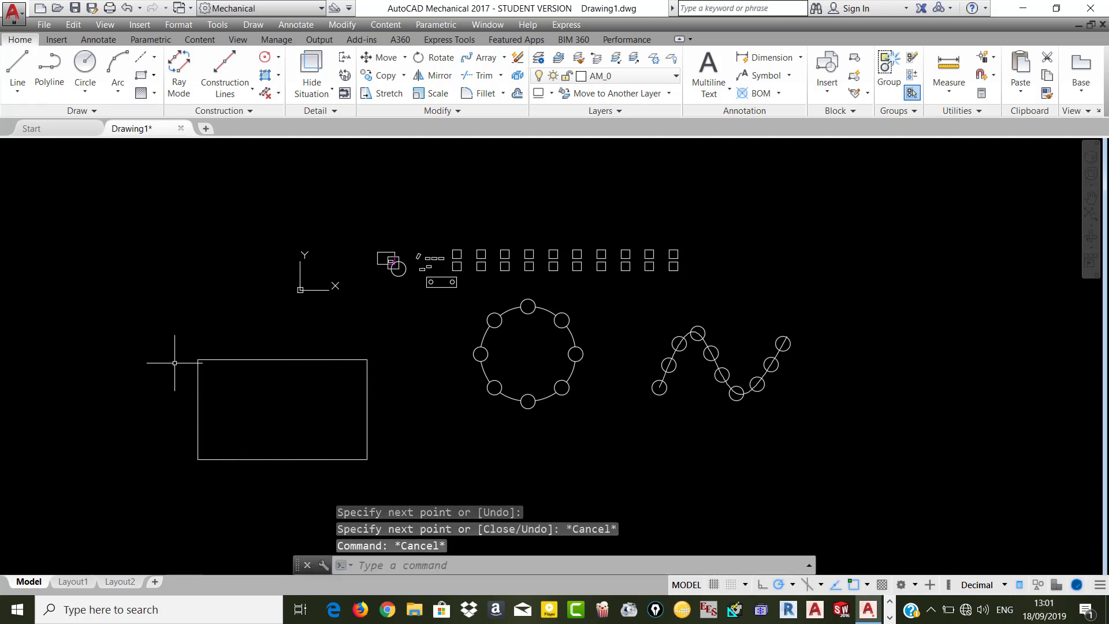
{"action": "scroll", "coordinate": [193, 353], "scroll_direction": "down", "scroll_amount": 2}
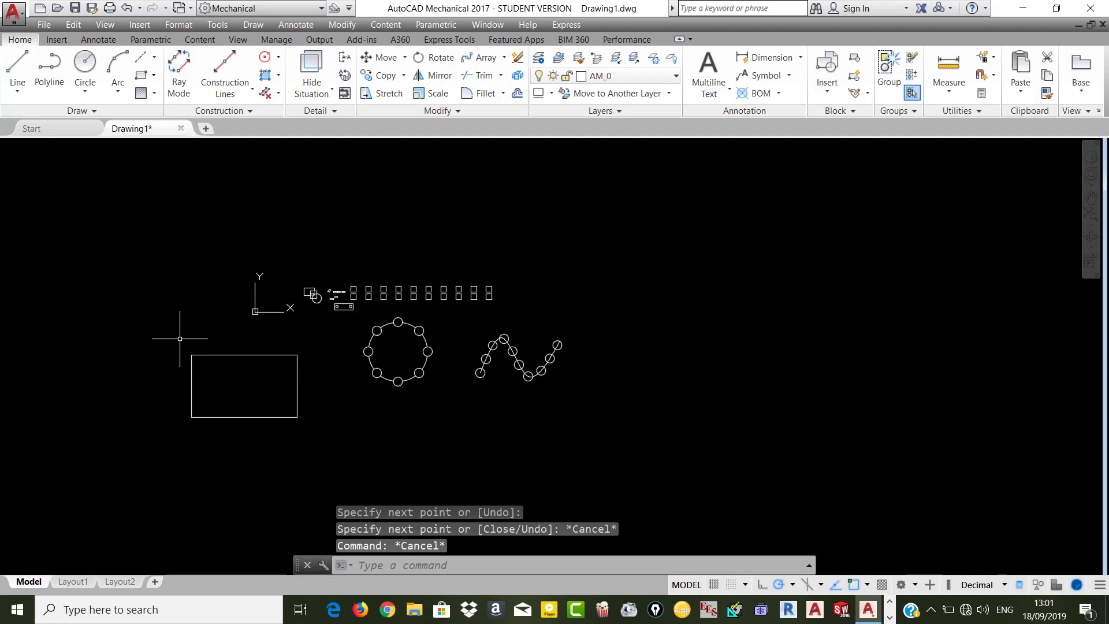
{"action": "left_click", "coordinate": [175, 334]}
- Join the rectangle's five lines with J, then undo the join
{"action": "left_click", "coordinate": [318, 440]}
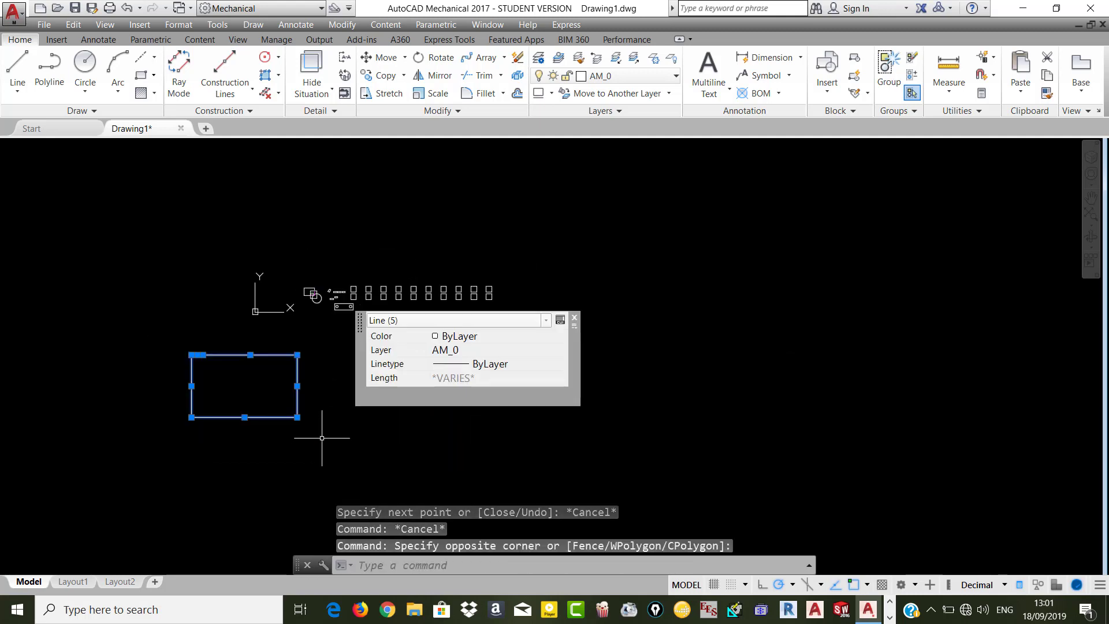
{"action": "type", "text": "J"}
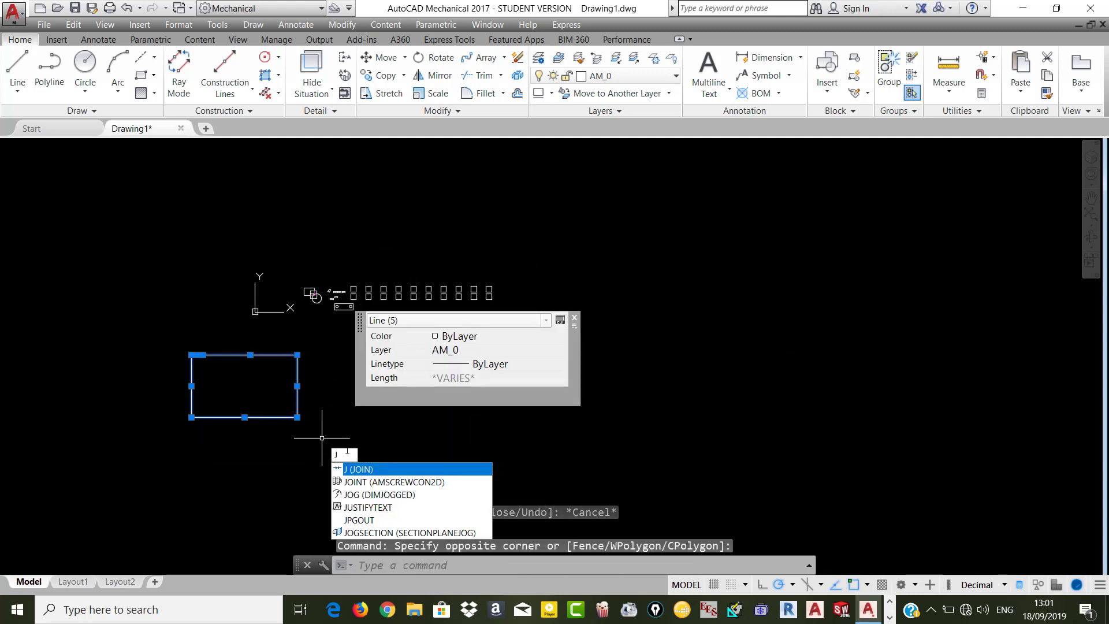
{"action": "left_click", "coordinate": [366, 469]}
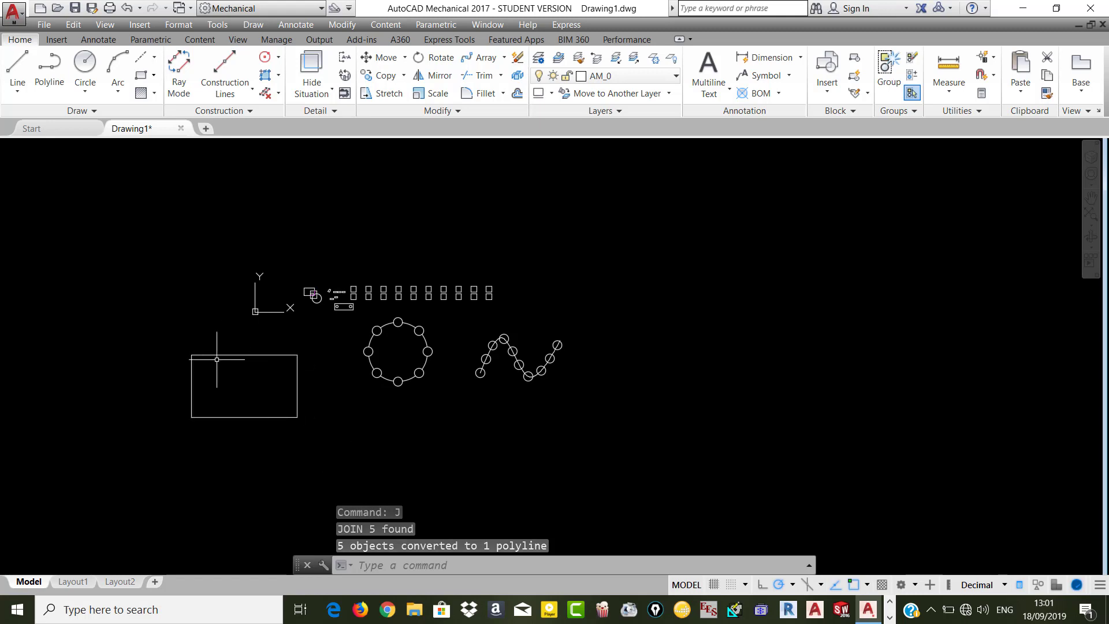
{"action": "key", "text": "ctrl+z"}
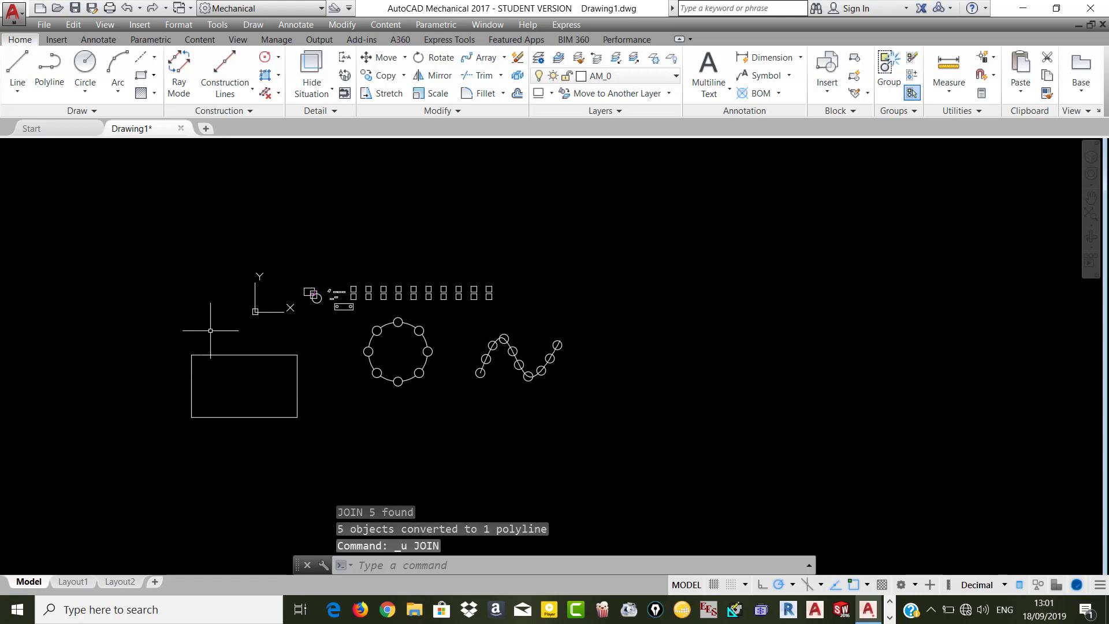
- Window-select all five rectangle lines again
{"action": "left_click", "coordinate": [173, 349]}
{"action": "key", "text": "Escape"}
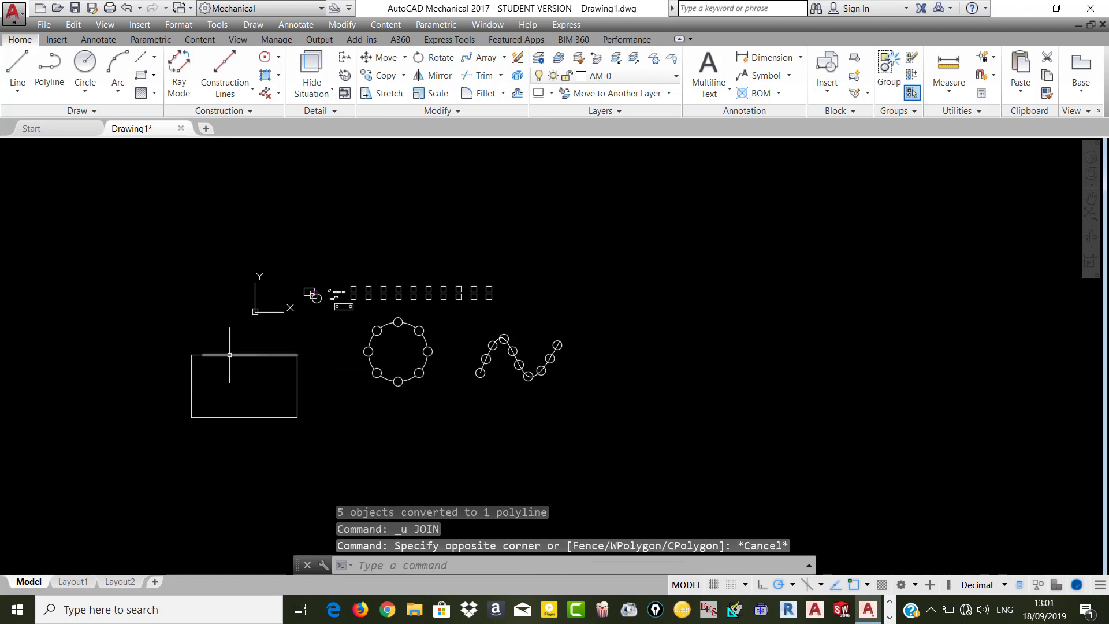
{"action": "left_click", "coordinate": [174, 343]}
{"action": "left_click", "coordinate": [316, 437]}
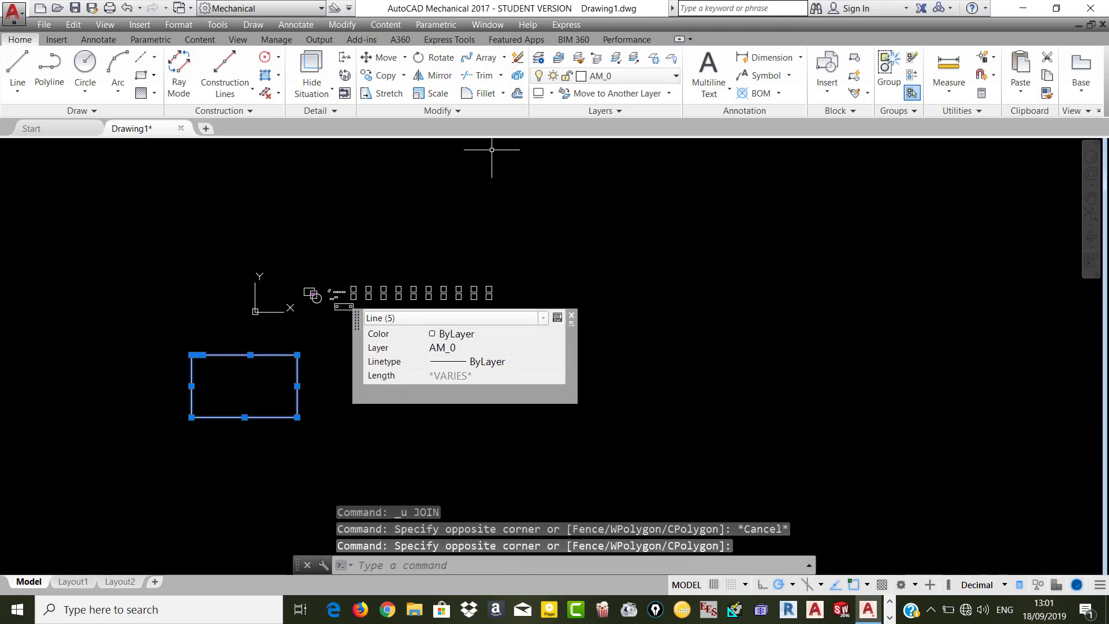
{"action": "left_click", "coordinate": [457, 113]}
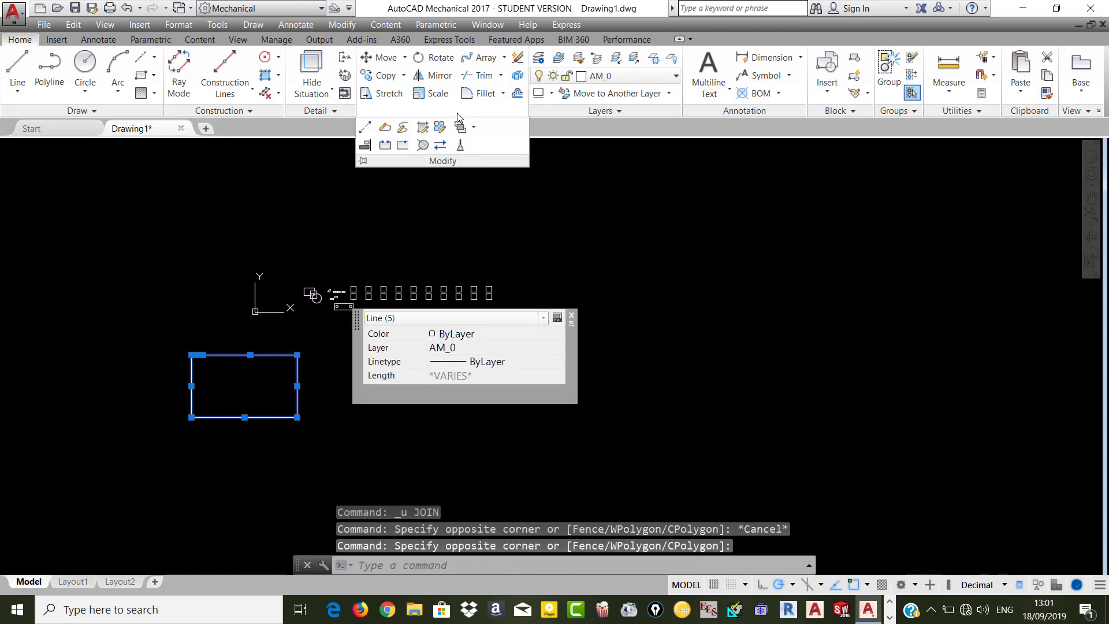
{"action": "left_click", "coordinate": [426, 146]}
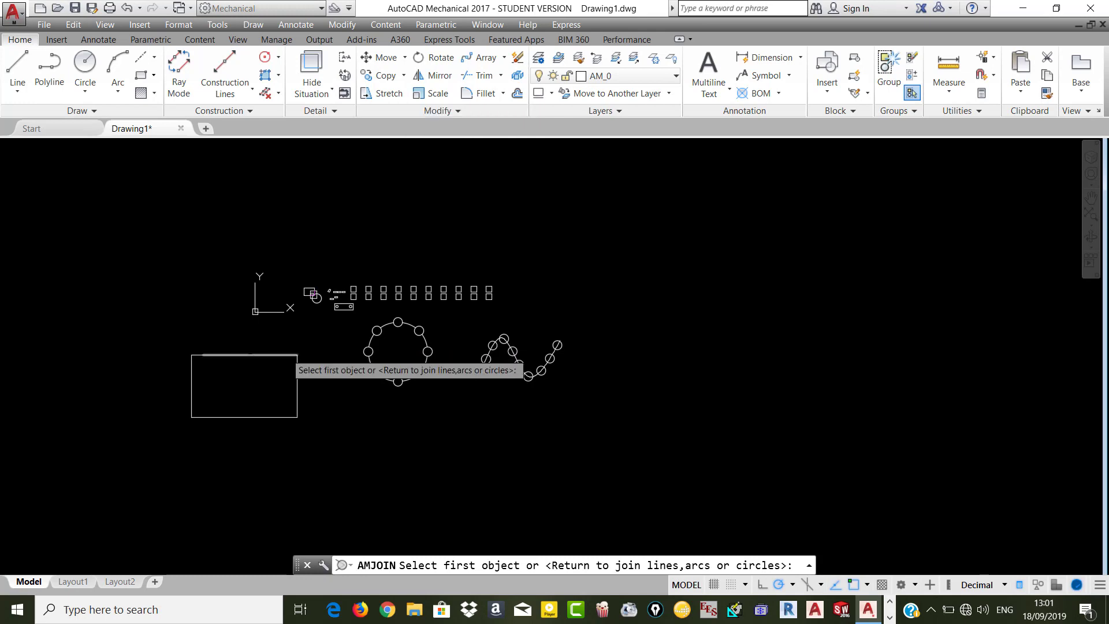
{"action": "left_click", "coordinate": [184, 342]}
{"action": "left_click", "coordinate": [168, 336]}
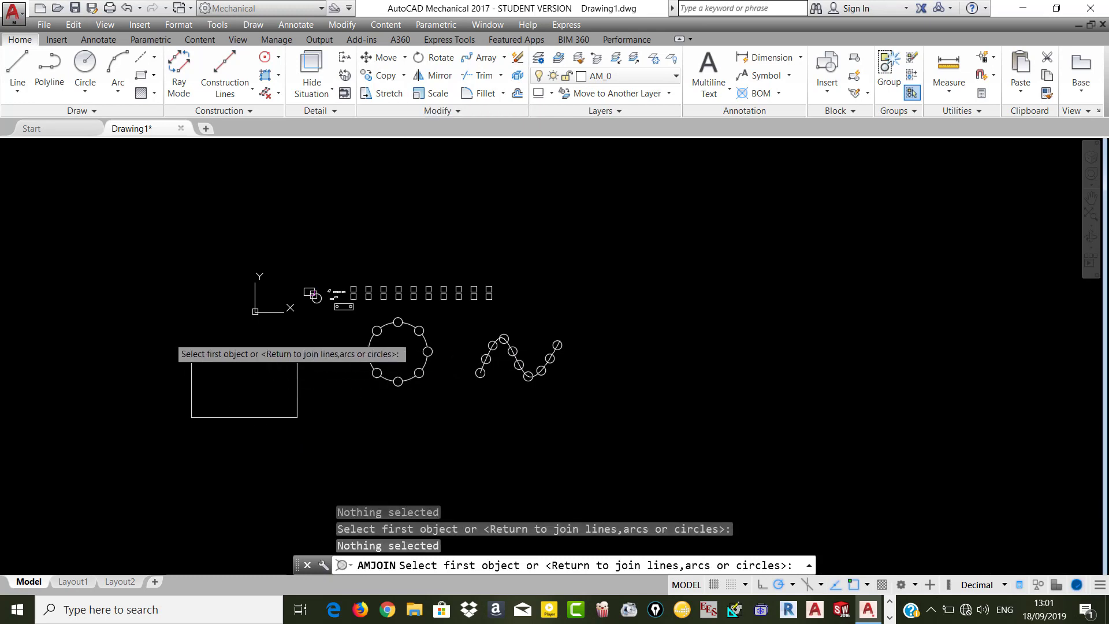
{"action": "left_click", "coordinate": [279, 416]}
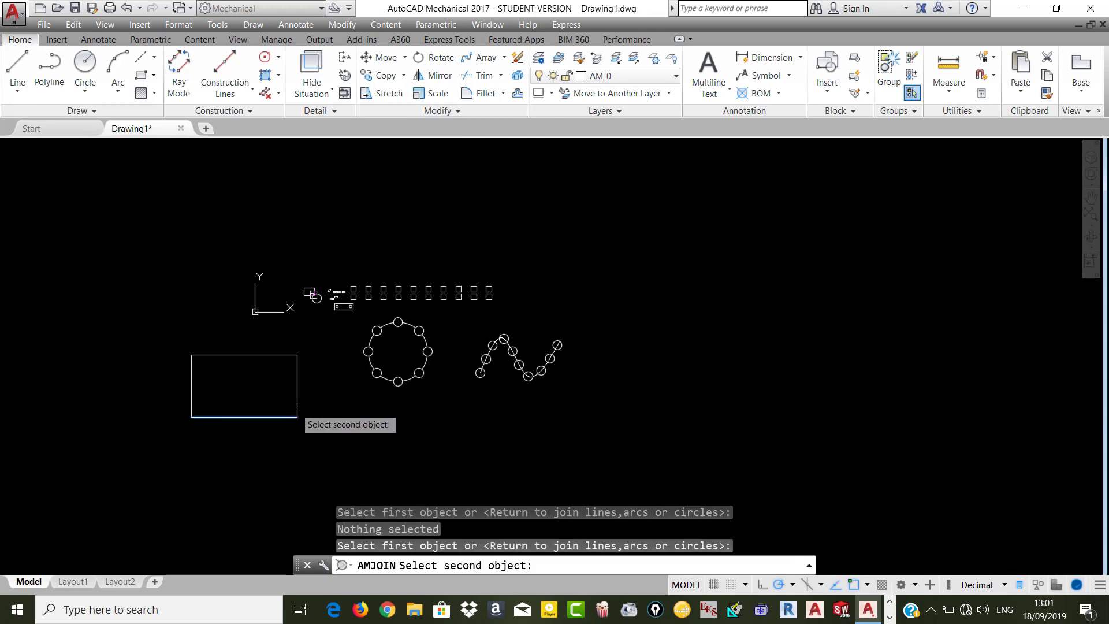
{"action": "left_click", "coordinate": [296, 394]}
{"action": "key", "text": "Return"}
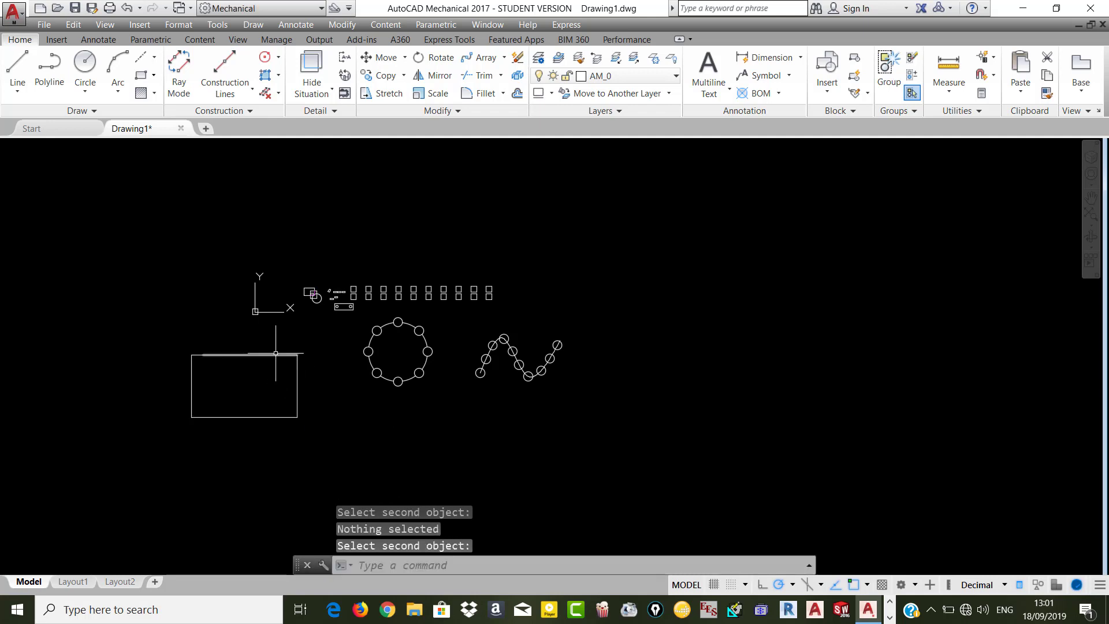
{"action": "left_click", "coordinate": [479, 111]}
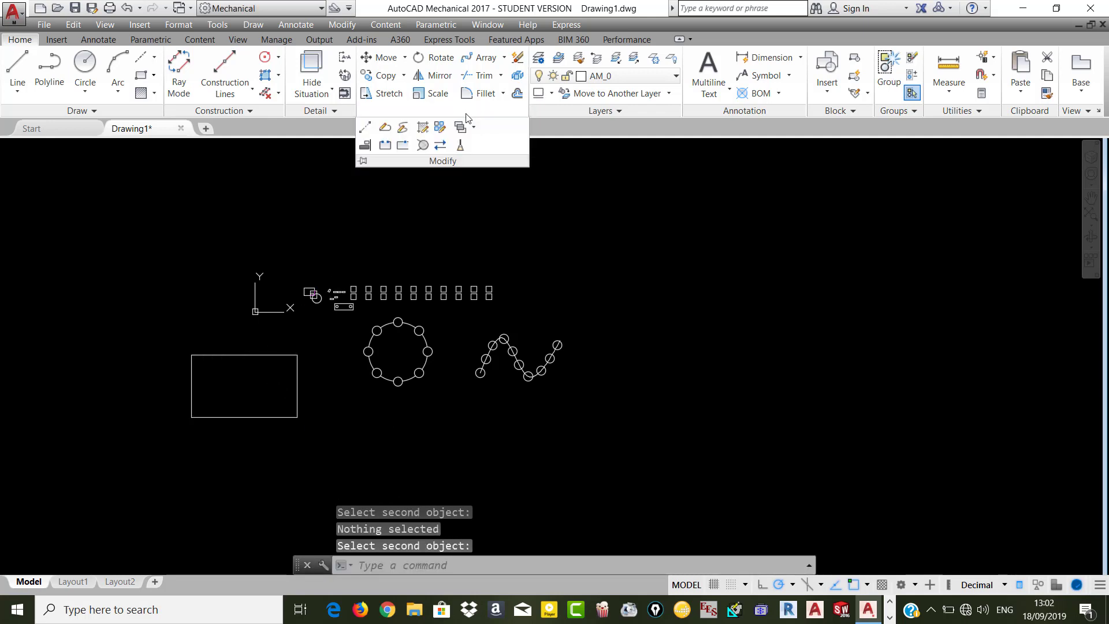
{"action": "left_click", "coordinate": [423, 145]}
{"action": "left_click", "coordinate": [296, 344]}
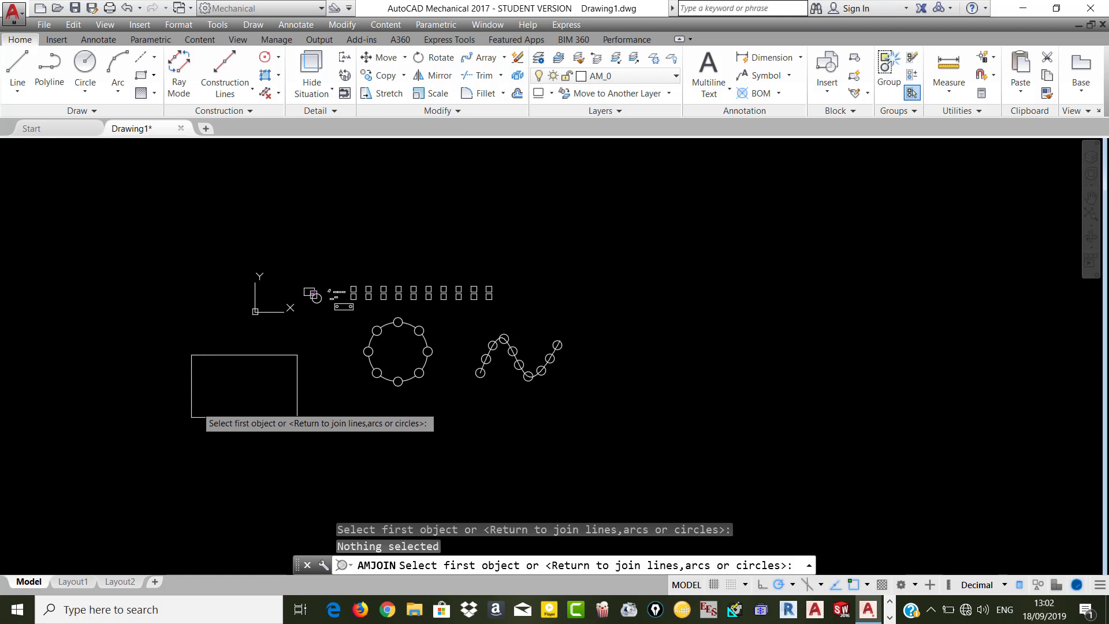
{"action": "left_click", "coordinate": [192, 406]}
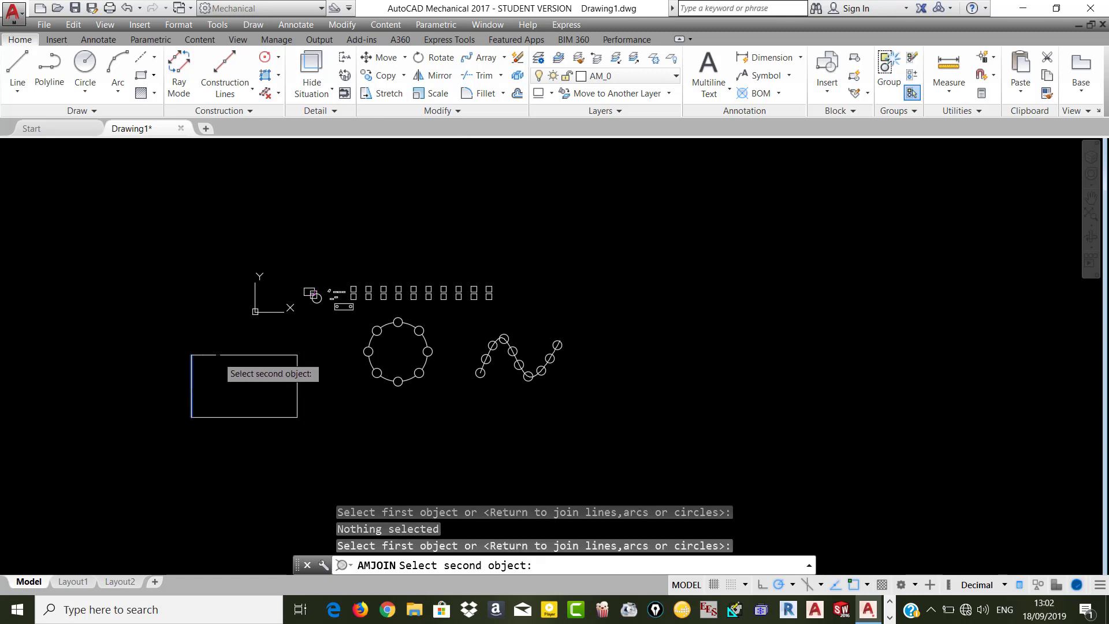
{"action": "left_click", "coordinate": [211, 354]}
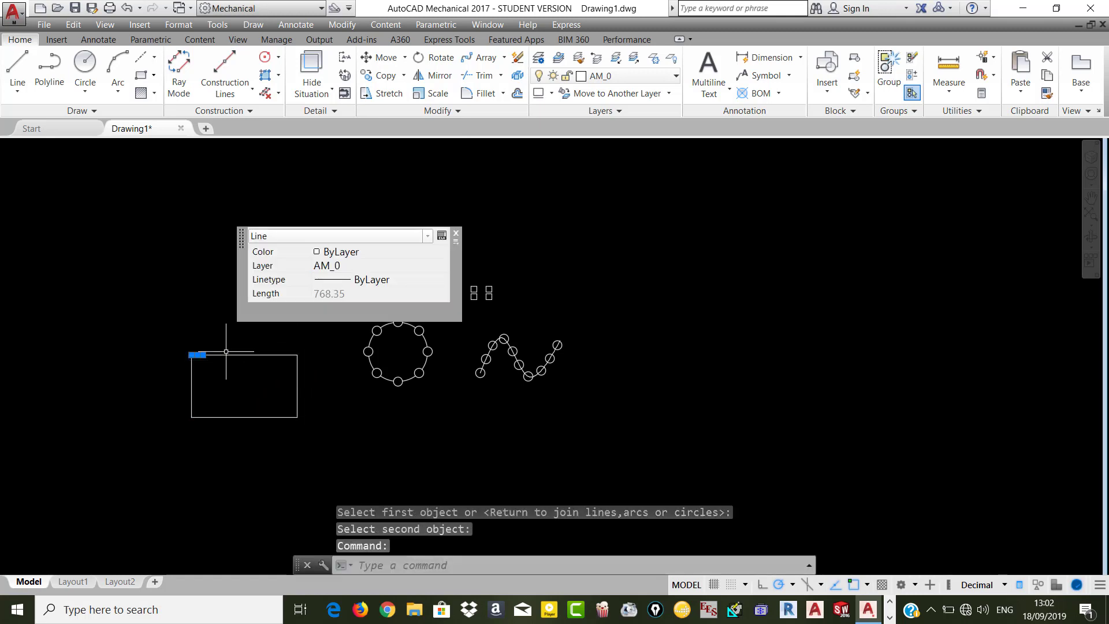
{"action": "left_click", "coordinate": [228, 354]}
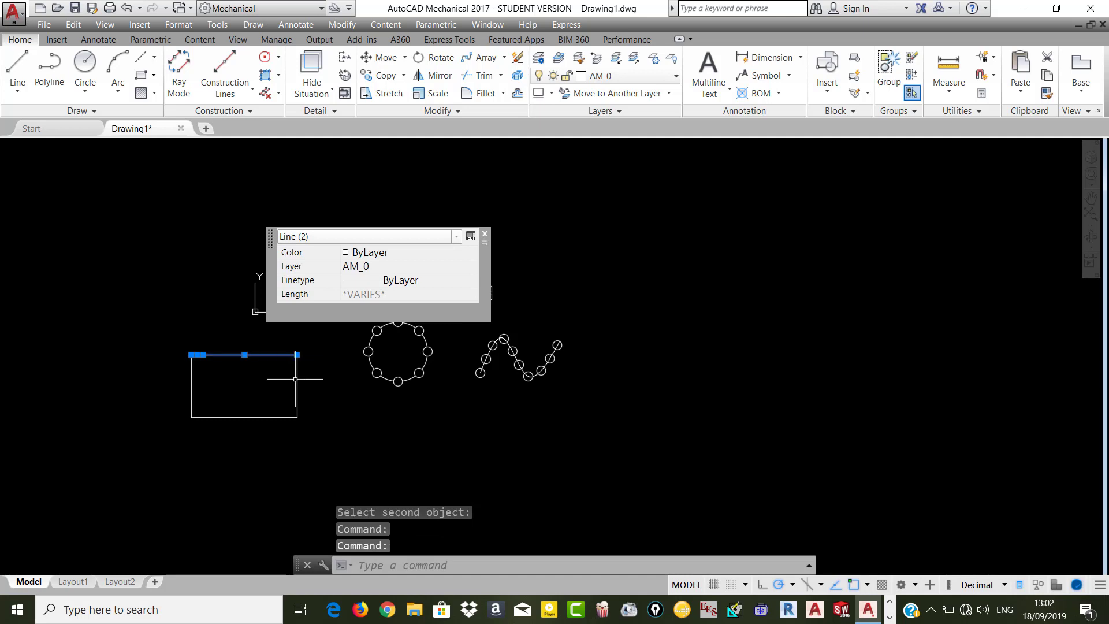
{"action": "left_click", "coordinate": [295, 379]}
{"action": "left_click", "coordinate": [300, 398]}
{"action": "left_click", "coordinate": [233, 414]}
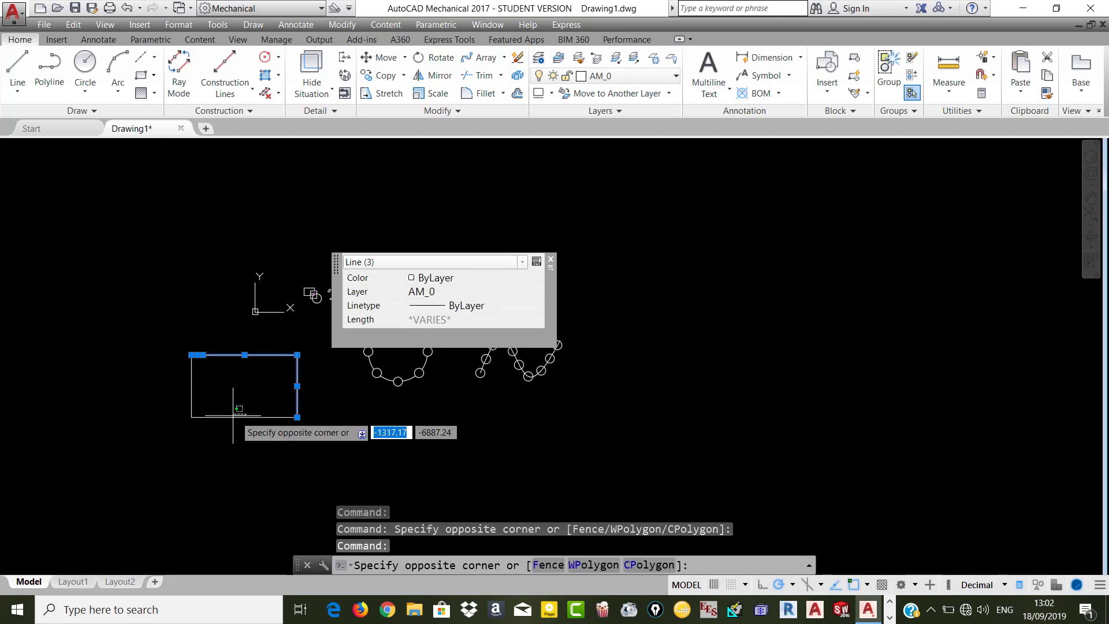
{"action": "left_click", "coordinate": [202, 404]}
{"action": "left_click", "coordinate": [164, 380]}
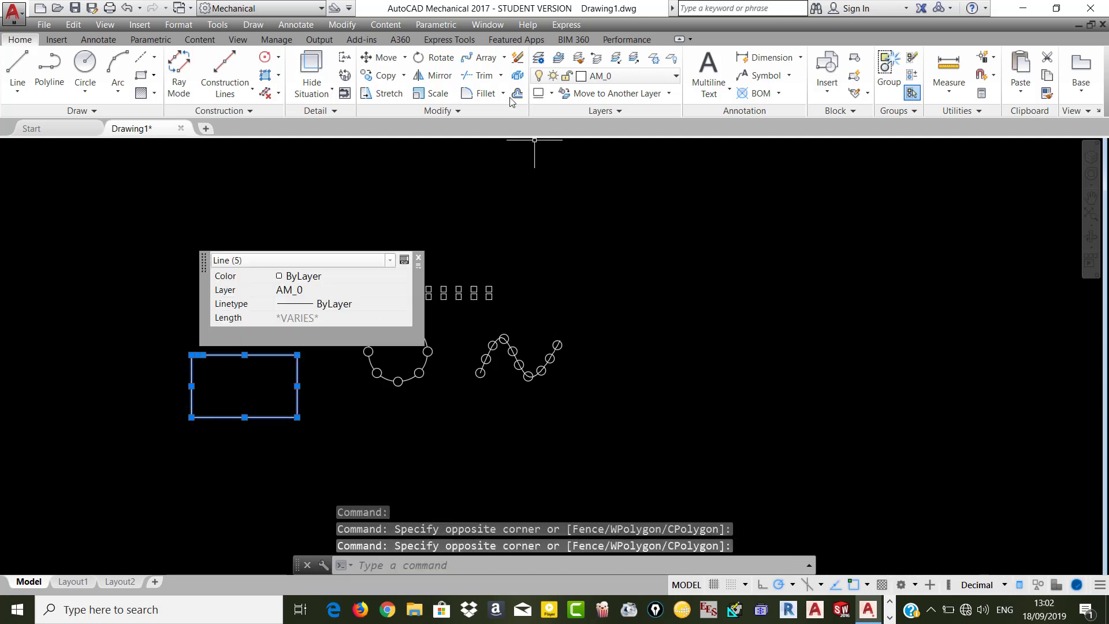
{"action": "left_click", "coordinate": [424, 145]}
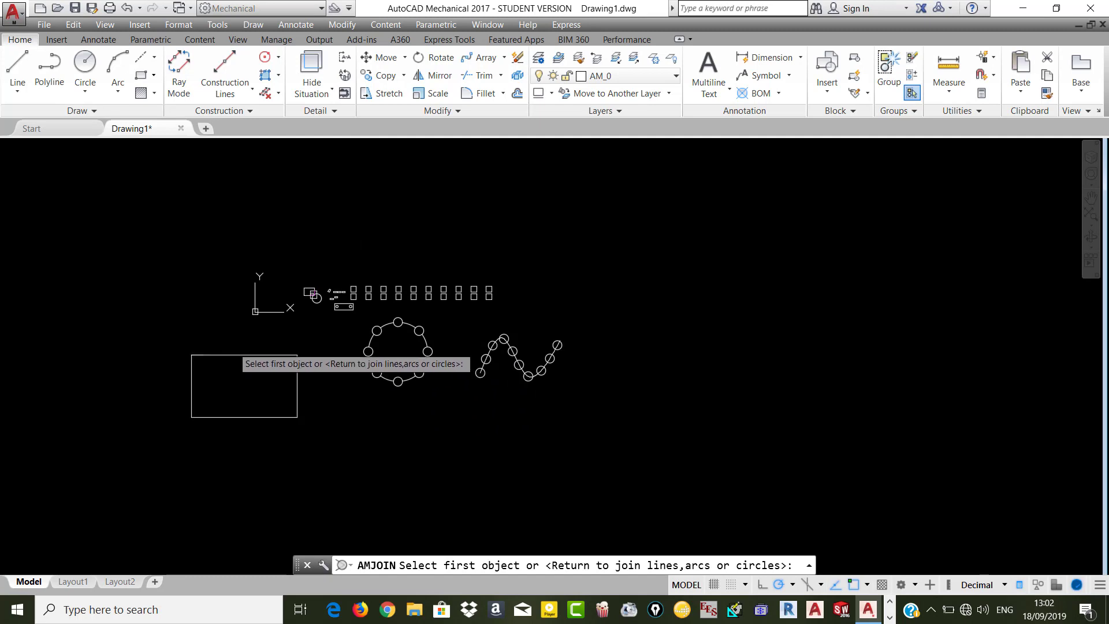
{"action": "key", "text": "Escape"}
{"action": "key", "text": "Escape"}
{"action": "key", "text": "Escape"}
- Window-select the left rectangle's five lines and JOIN them into one polyline
{"action": "left_click", "coordinate": [162, 345]}
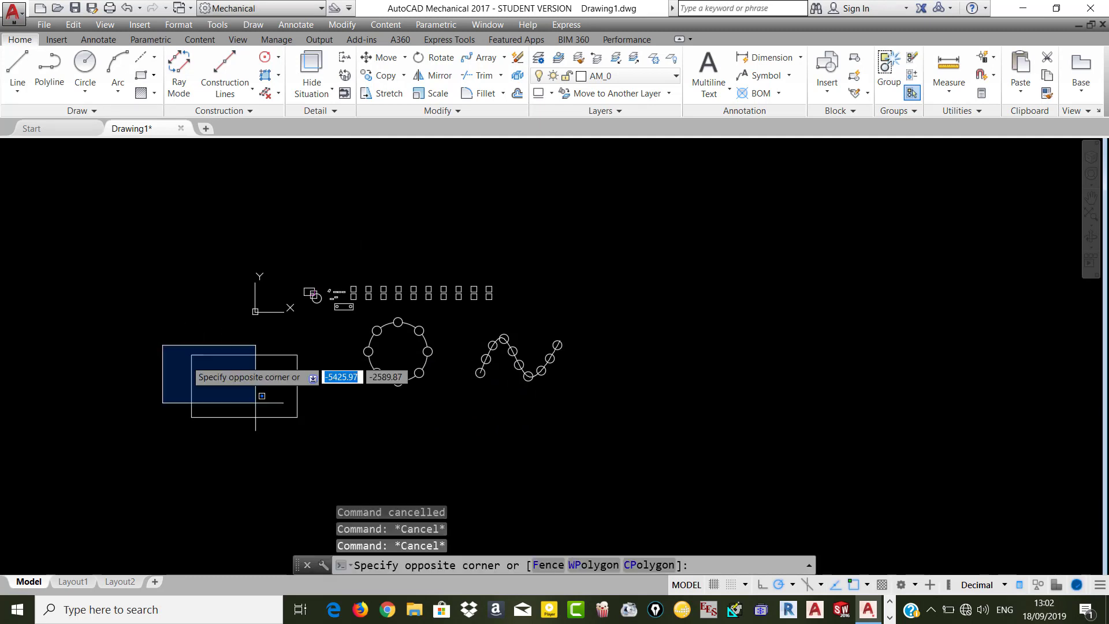
{"action": "left_click", "coordinate": [316, 448]}
{"action": "type", "text": "J"}
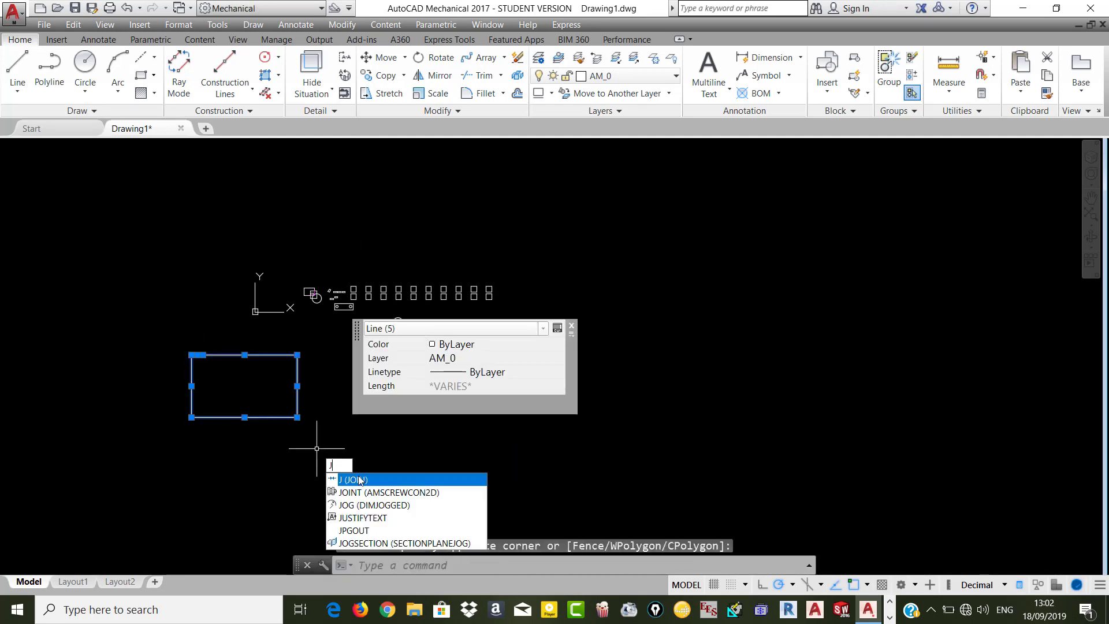
{"action": "left_click", "coordinate": [361, 479]}
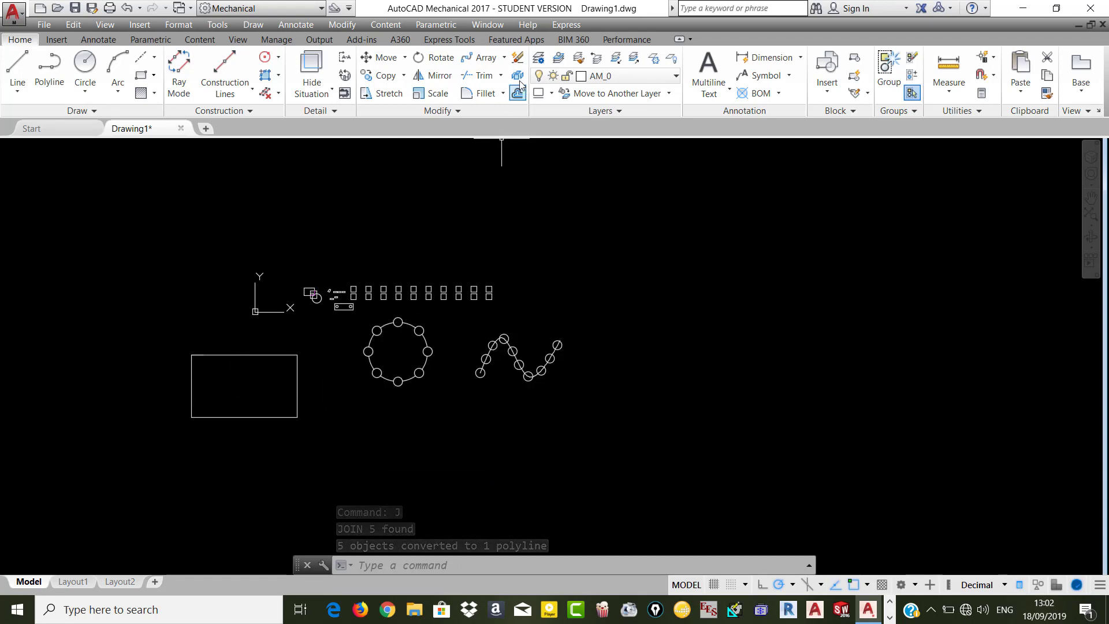
{"action": "scroll", "coordinate": [487, 344], "scroll_direction": "up", "scroll_amount": 2}
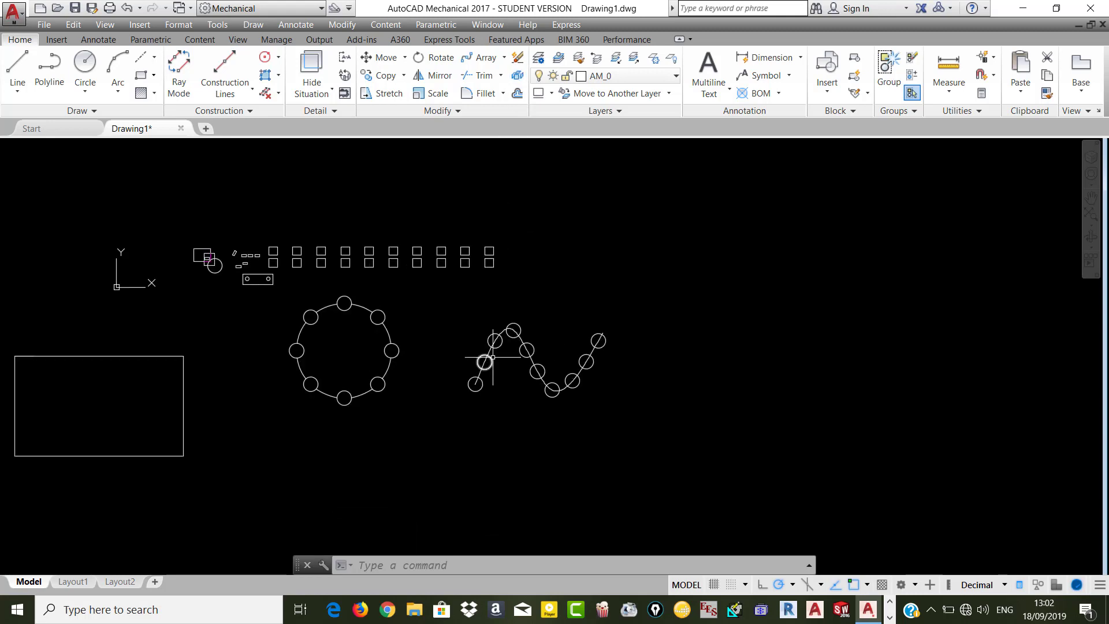
{"action": "scroll", "coordinate": [496, 347], "scroll_direction": "up", "scroll_amount": 2}
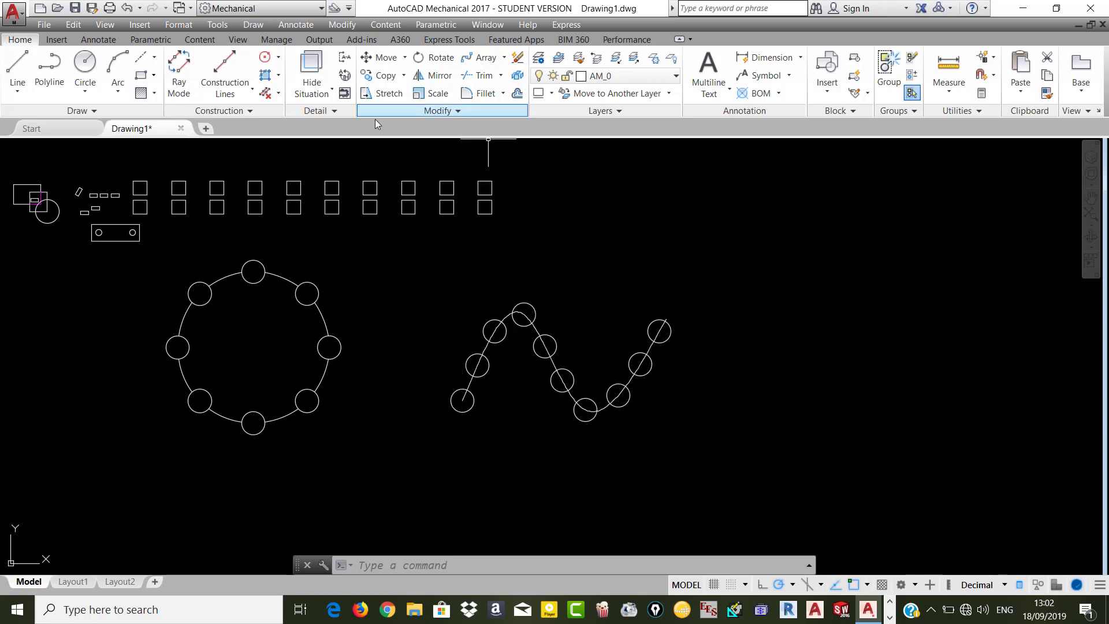
- Using the square as cutting edge, trim the arc inside it and its bottom edge inside the circle
{"action": "left_click", "coordinate": [475, 77]}
{"action": "scroll", "coordinate": [502, 300], "scroll_direction": "down", "scroll_amount": 2}
{"action": "scroll", "coordinate": [376, 324], "scroll_direction": "up", "scroll_amount": 3}
{"action": "scroll", "coordinate": [358, 352], "scroll_direction": "up", "scroll_amount": 1}
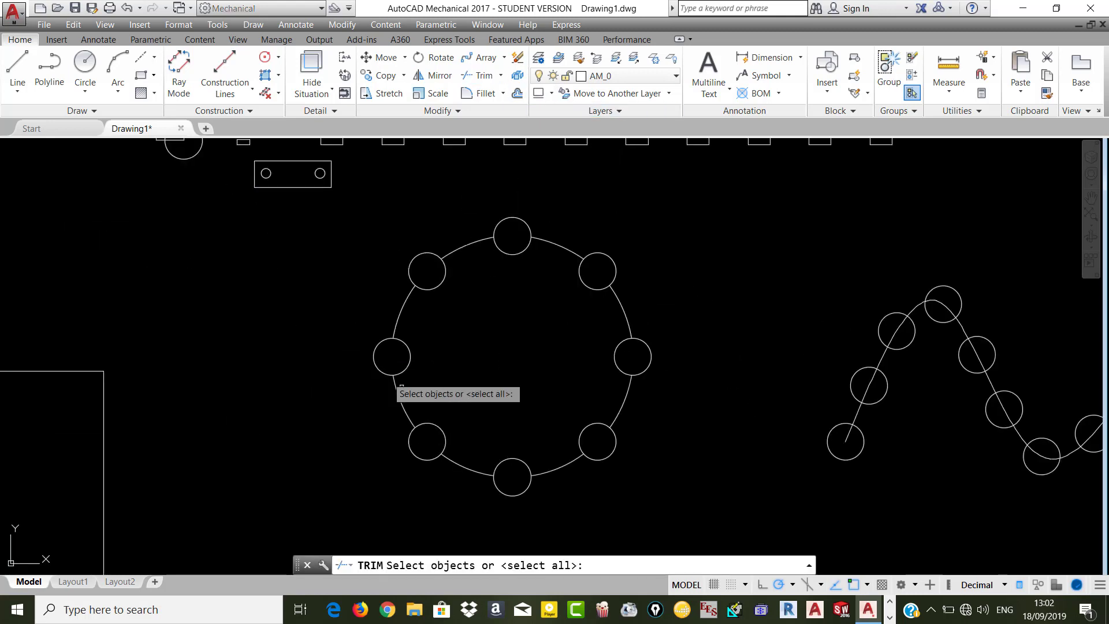
{"action": "scroll", "coordinate": [401, 386], "scroll_direction": "down", "scroll_amount": 3}
{"action": "scroll", "coordinate": [244, 225], "scroll_direction": "up", "scroll_amount": 5}
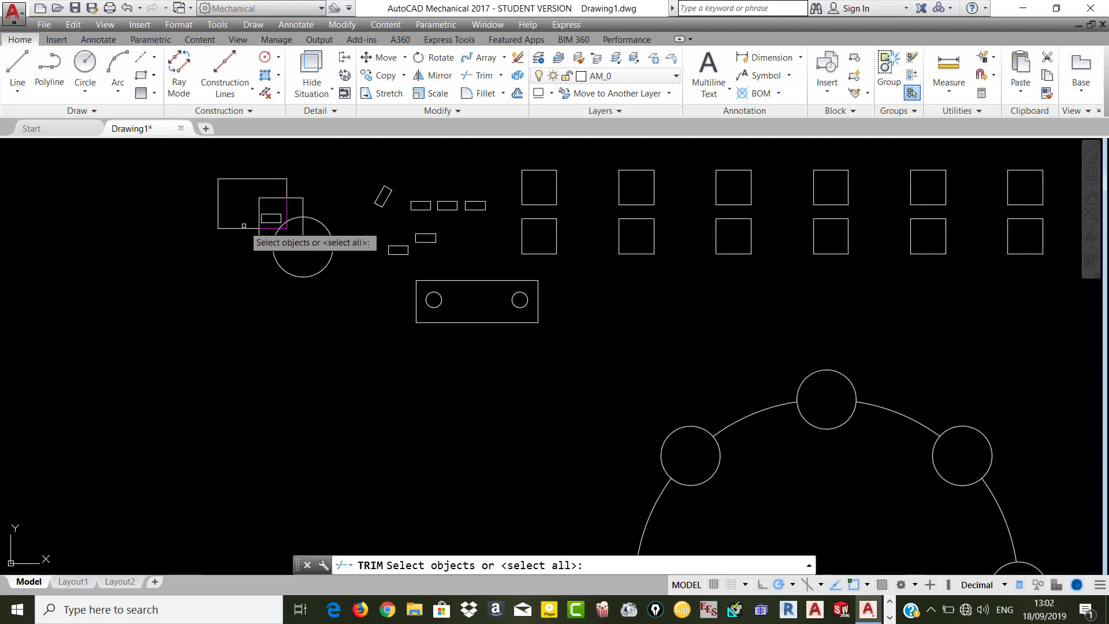
{"action": "scroll", "coordinate": [266, 234], "scroll_direction": "up", "scroll_amount": 4}
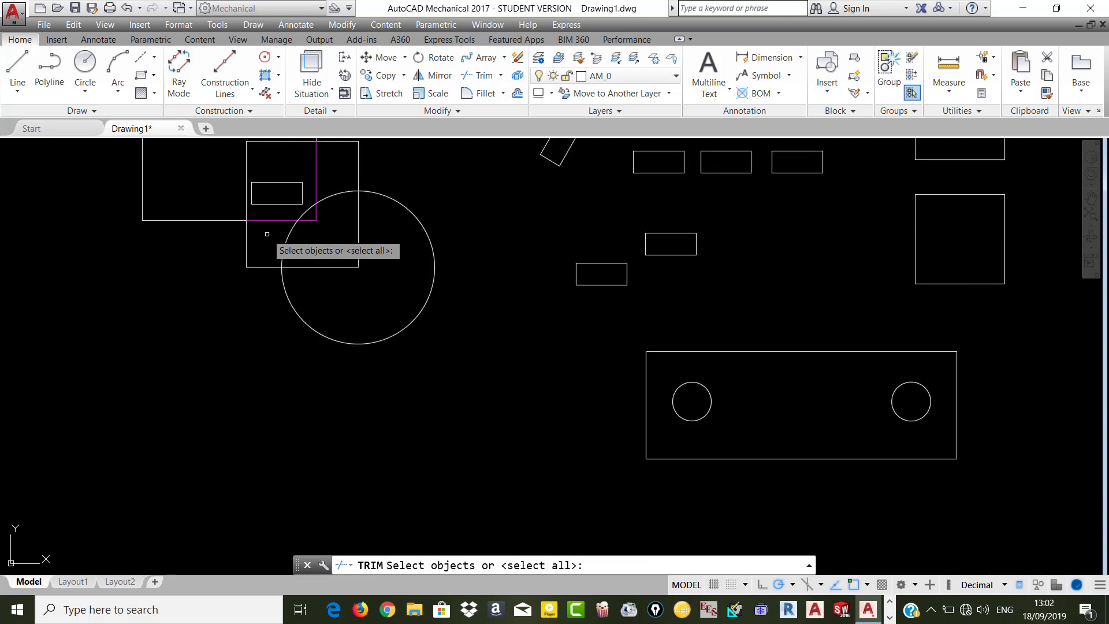
{"action": "left_click", "coordinate": [357, 221]}
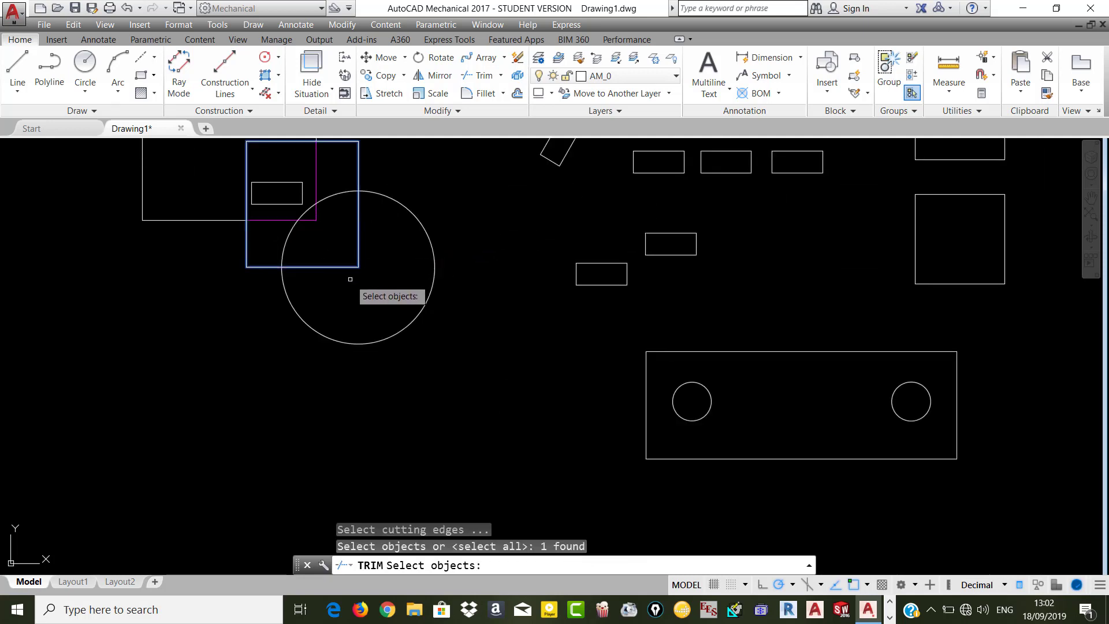
{"action": "key", "text": "Return"}
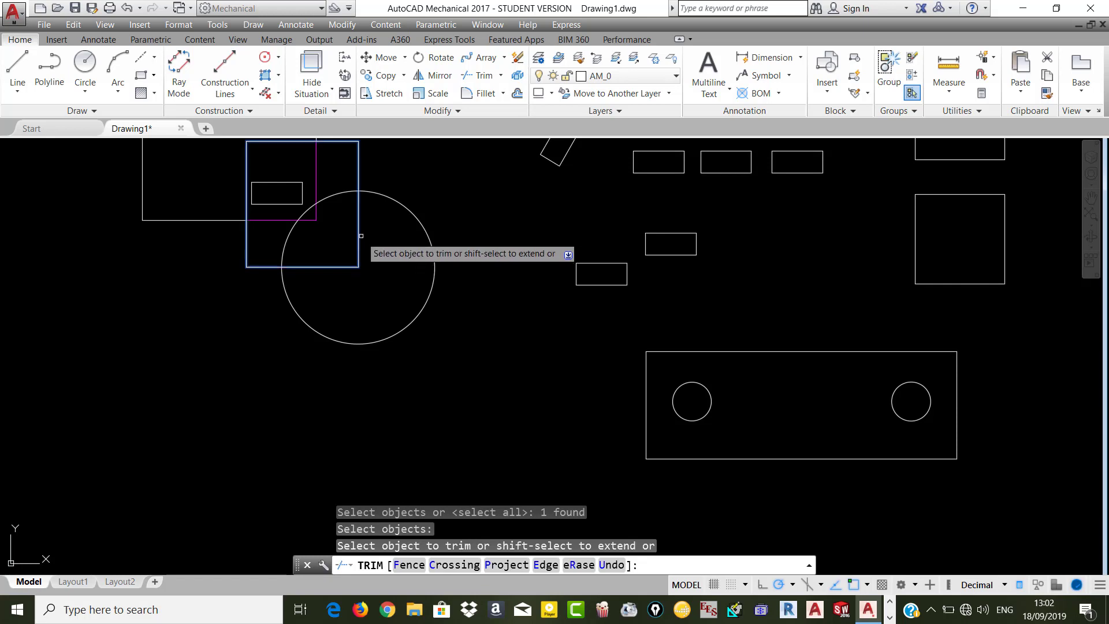
{"action": "left_click", "coordinate": [359, 206]}
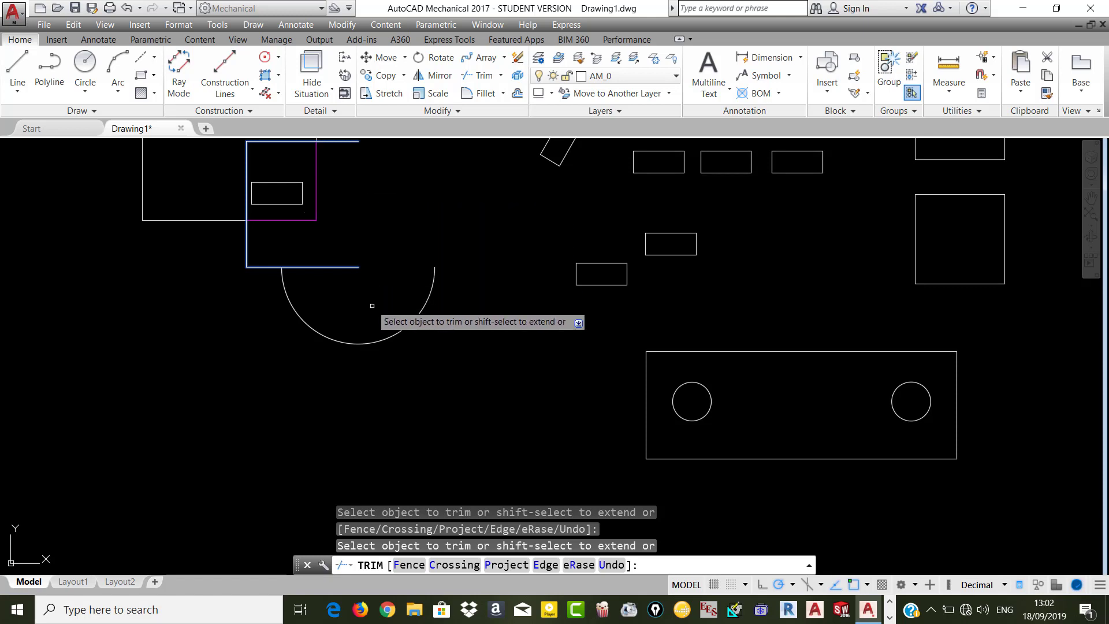
{"action": "left_click", "coordinate": [346, 267]}
{"action": "key", "text": "Escape"}
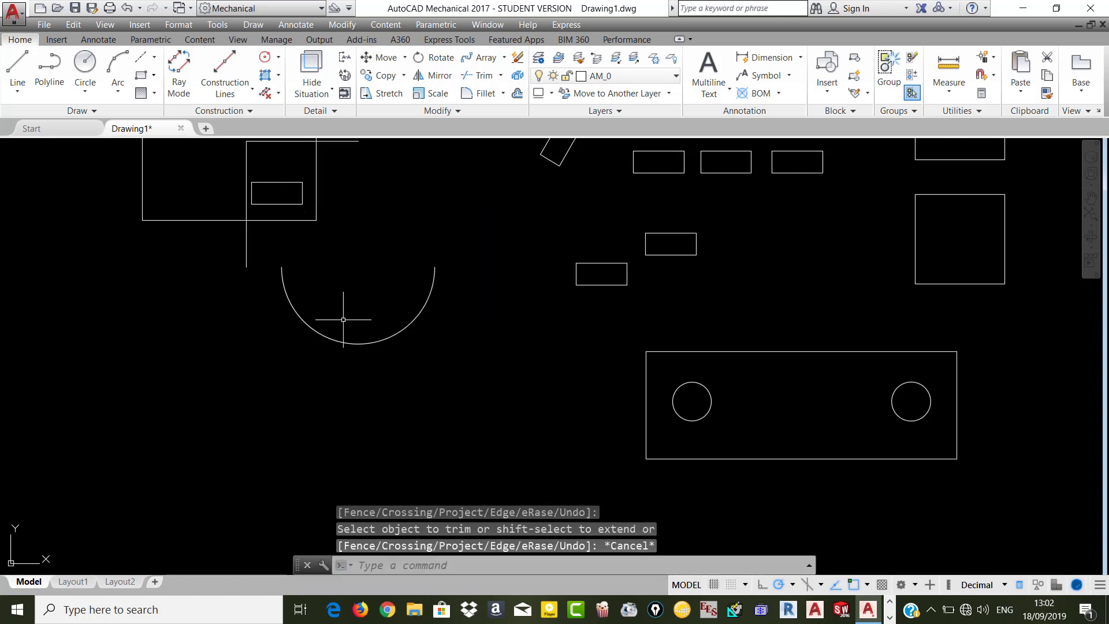
- Trim off the vertical line sticking out below the rectangle
{"action": "scroll", "coordinate": [357, 350], "scroll_direction": "down", "scroll_amount": 2}
{"action": "left_click", "coordinate": [484, 75]}
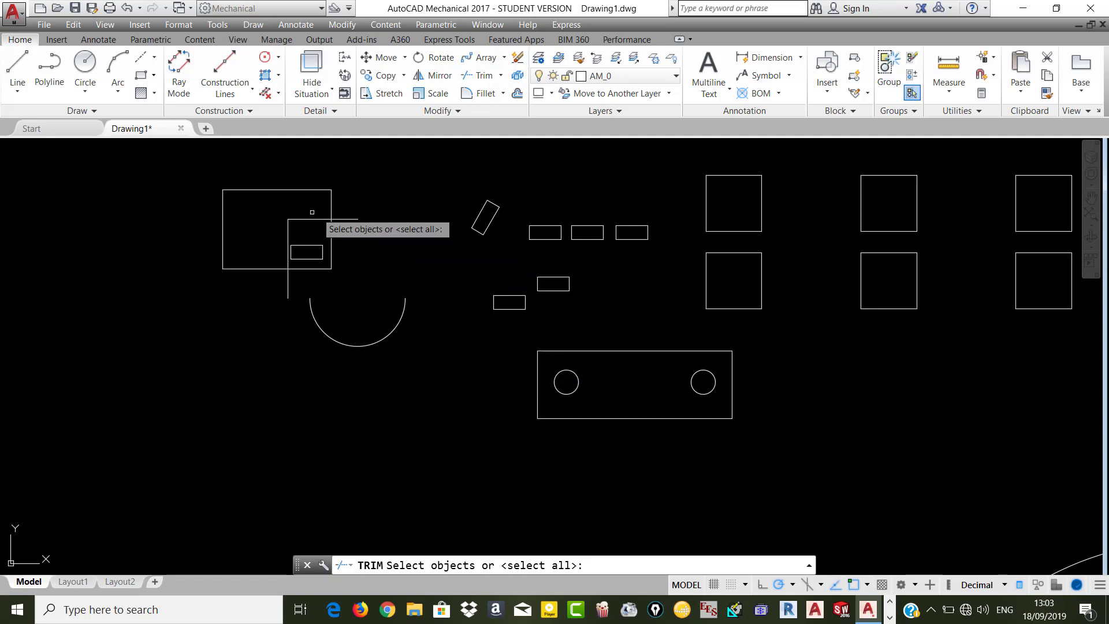
{"action": "scroll", "coordinate": [326, 250], "scroll_direction": "up", "scroll_amount": 2}
{"action": "scroll", "coordinate": [319, 307], "scroll_direction": "down", "scroll_amount": 2}
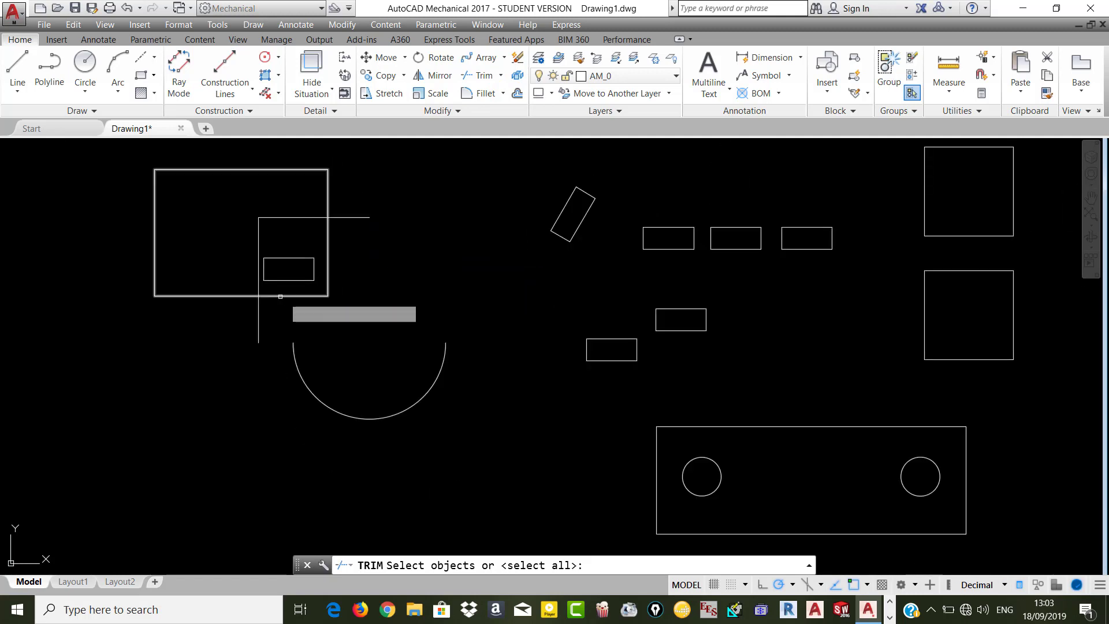
{"action": "scroll", "coordinate": [260, 315], "scroll_direction": "up", "scroll_amount": 2}
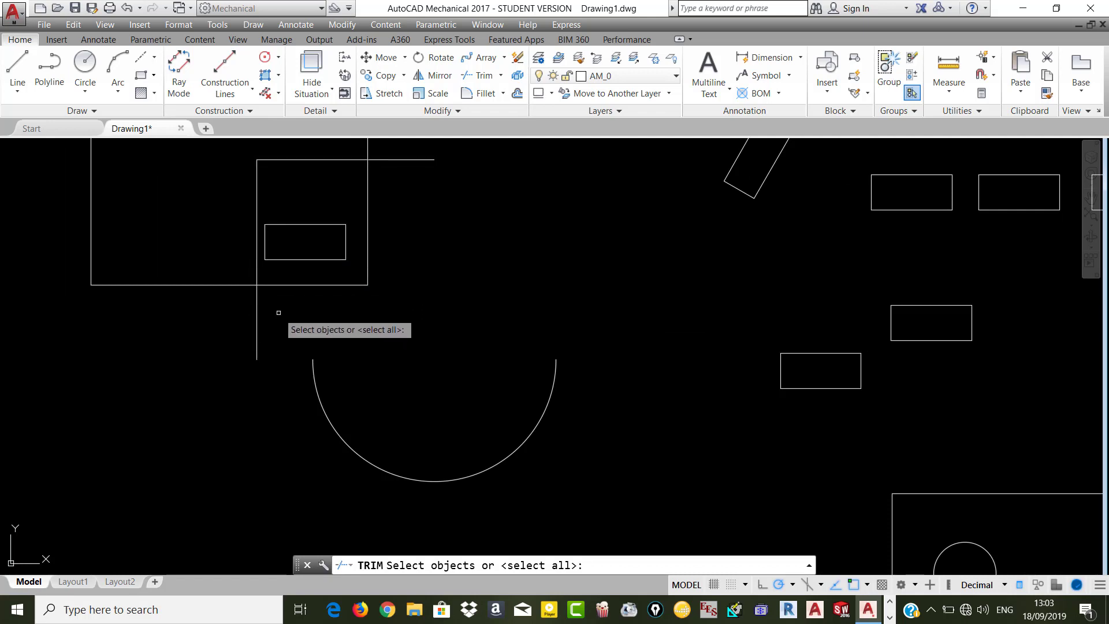
{"action": "key", "text": "Return"}
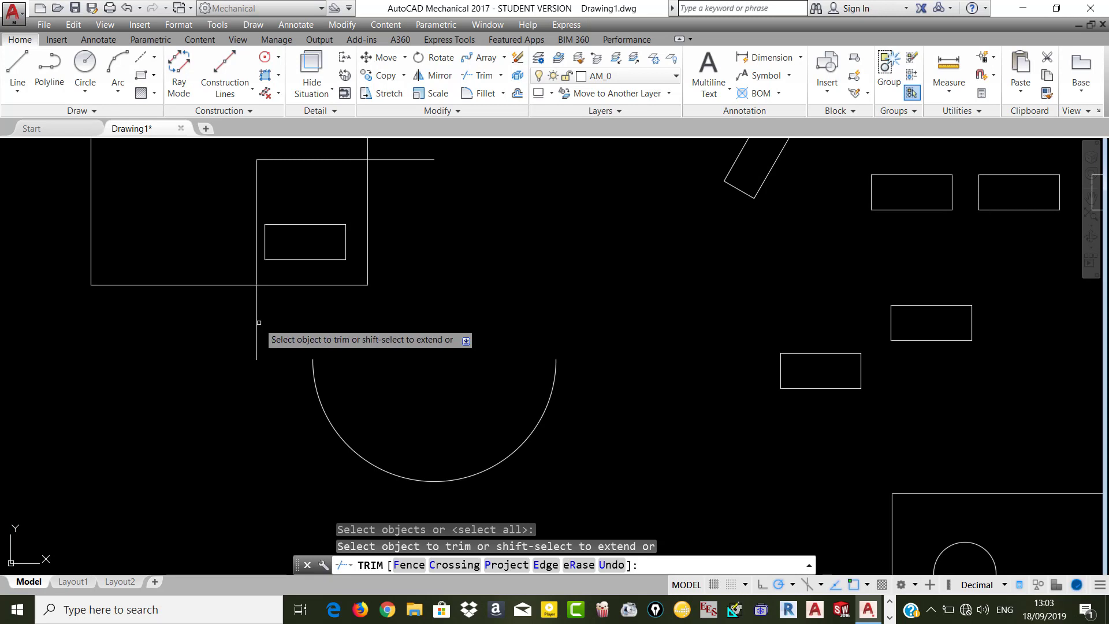
{"action": "left_click", "coordinate": [257, 303]}
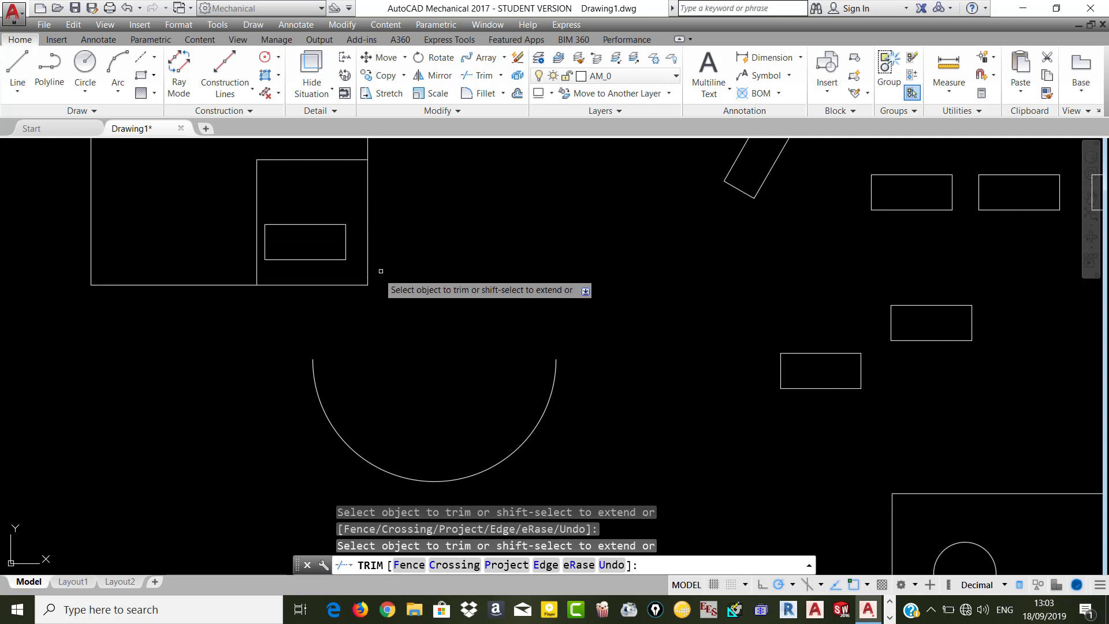
{"action": "key", "text": "Escape"}
{"action": "key", "text": "Escape"}
{"action": "key", "text": "Escape"}
{"action": "key", "text": "Escape"}
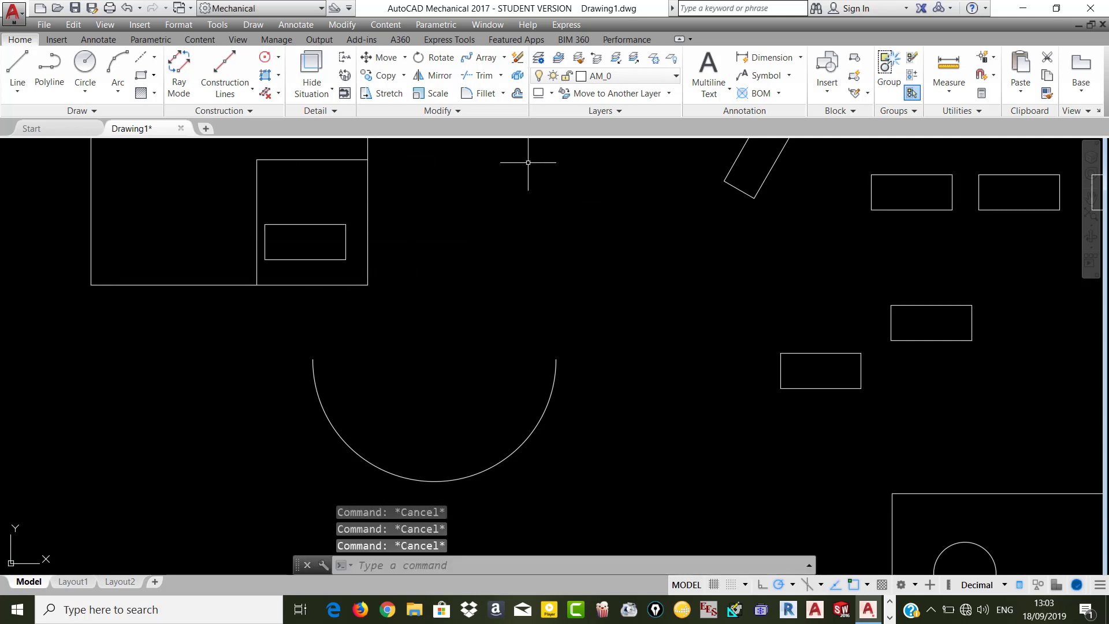
- Zoom to the empty area beside the polar and path arrays and start a new rectangle
{"action": "scroll", "coordinate": [527, 162], "scroll_direction": "down", "scroll_amount": 3}
{"action": "scroll", "coordinate": [470, 272], "scroll_direction": "down", "scroll_amount": 3}
{"action": "scroll", "coordinate": [689, 319], "scroll_direction": "down", "scroll_amount": 4}
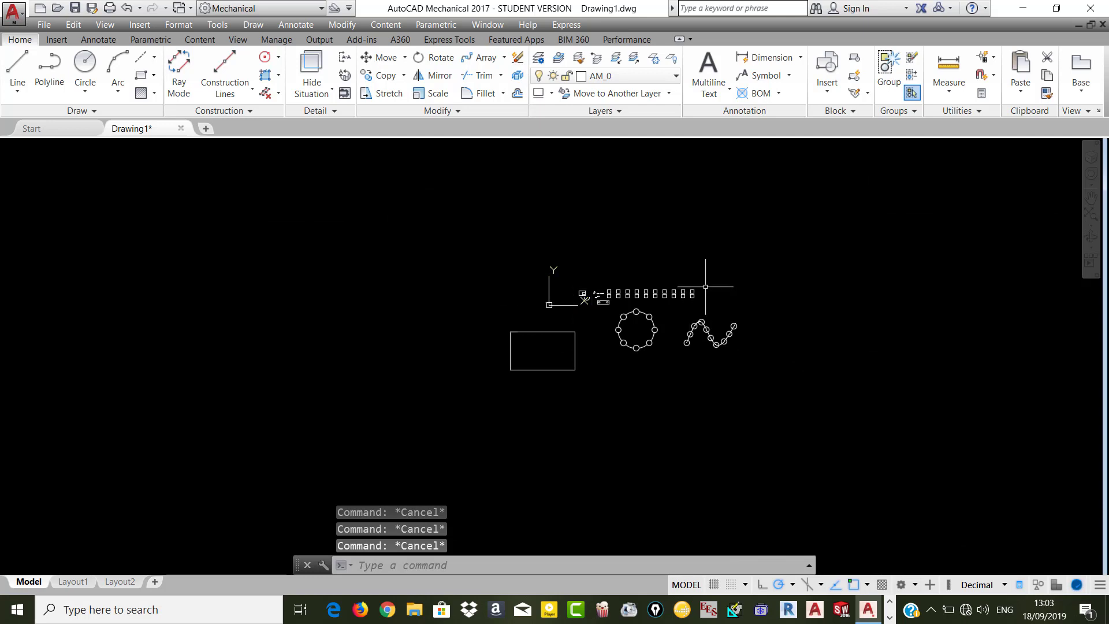
{"action": "scroll", "coordinate": [819, 303], "scroll_direction": "up", "scroll_amount": 5}
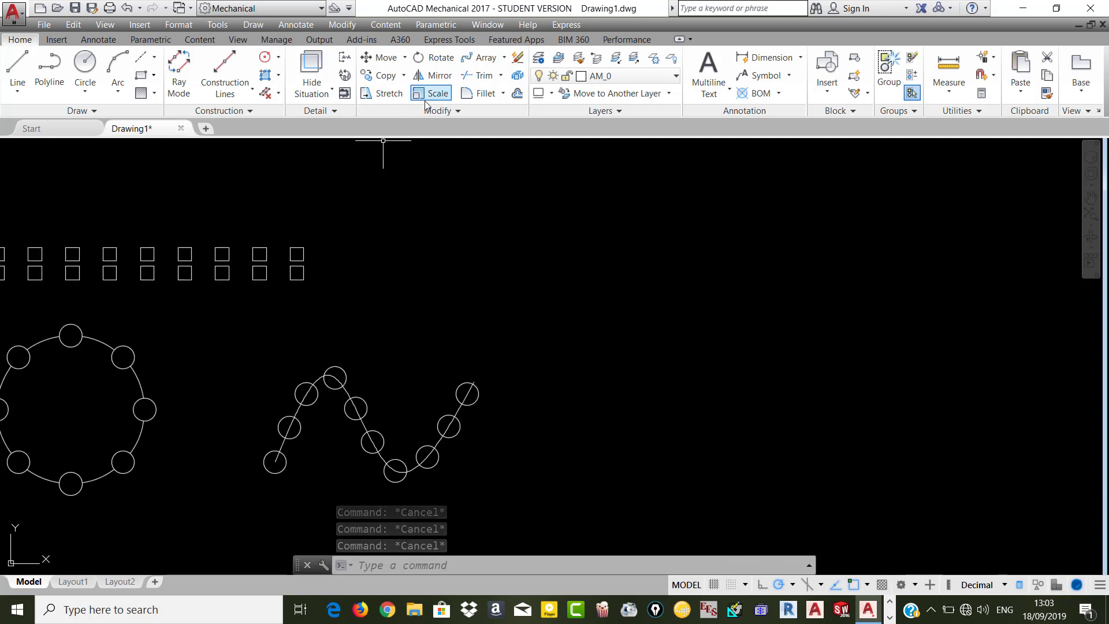
{"action": "left_click", "coordinate": [140, 77]}
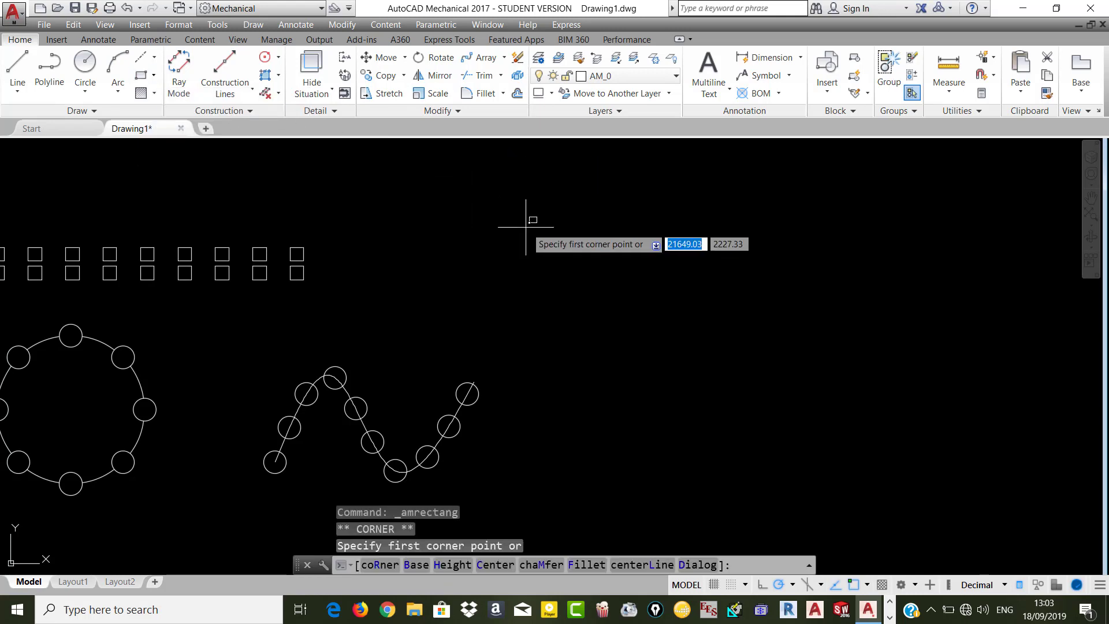
- Draw a rectangle right of the small-square grid and try filleting its top-right corner, then cancel
{"action": "left_click", "coordinate": [504, 228]}
{"action": "left_click", "coordinate": [667, 320]}
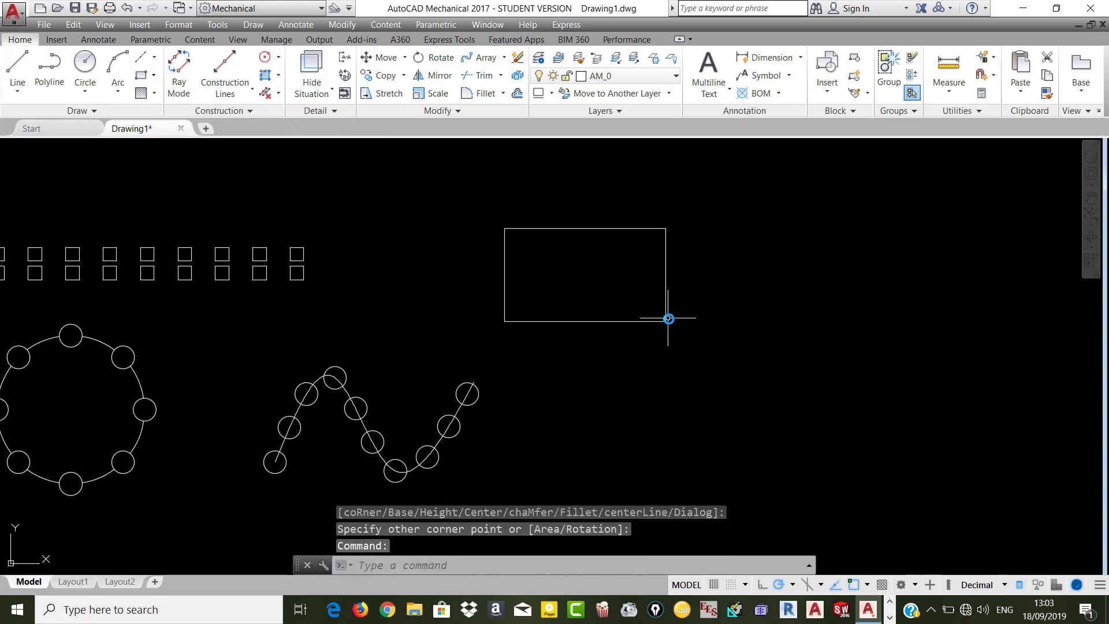
{"action": "left_click", "coordinate": [502, 94]}
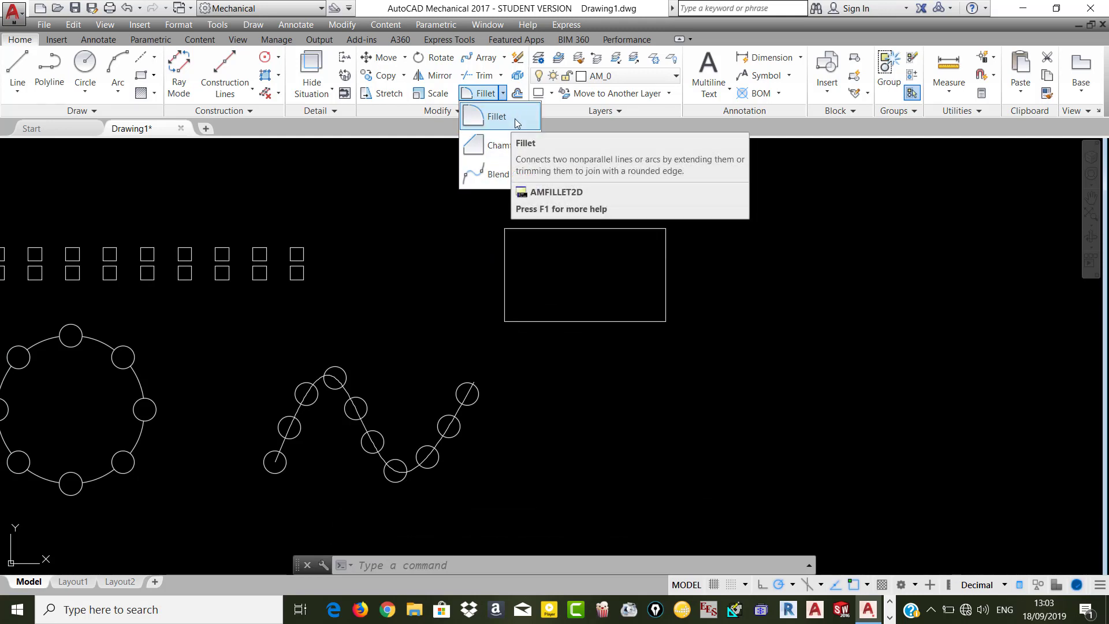
{"action": "left_click", "coordinate": [497, 118]}
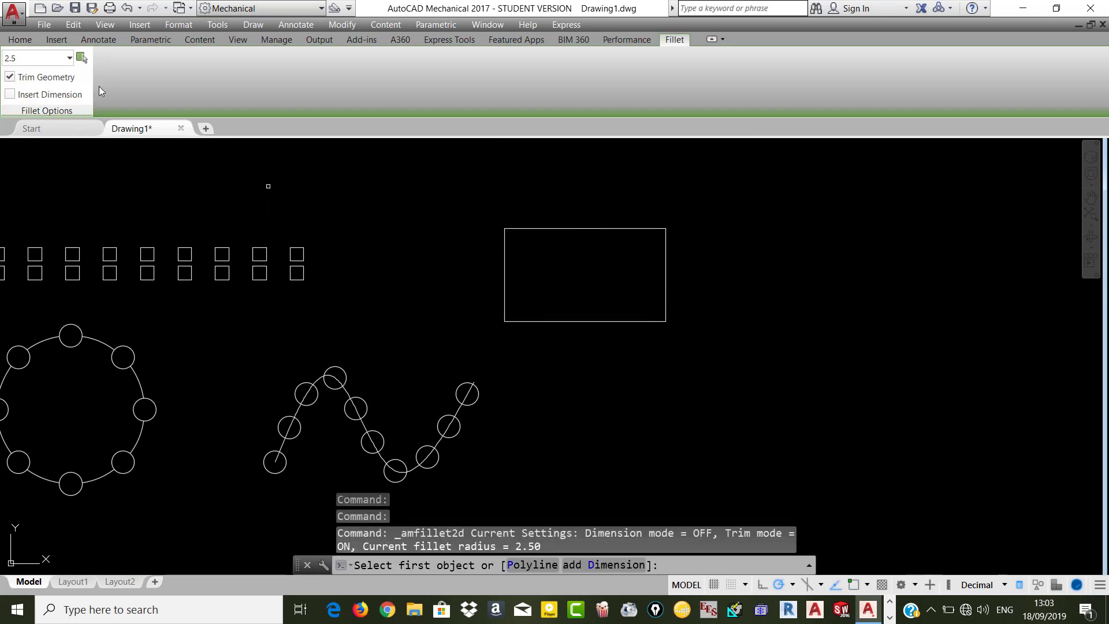
{"action": "left_click", "coordinate": [642, 231]}
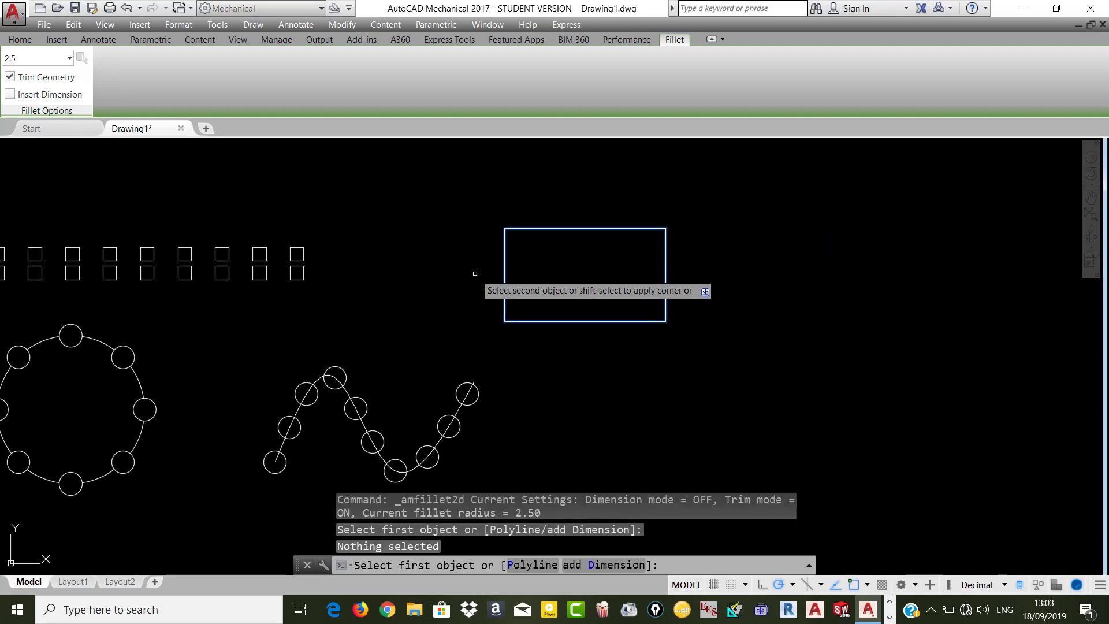
{"action": "left_click", "coordinate": [667, 244]}
{"action": "key", "text": "Escape"}
{"action": "key", "text": "Escape"}
{"action": "key", "text": "Escape"}
{"action": "key", "text": "Escape"}
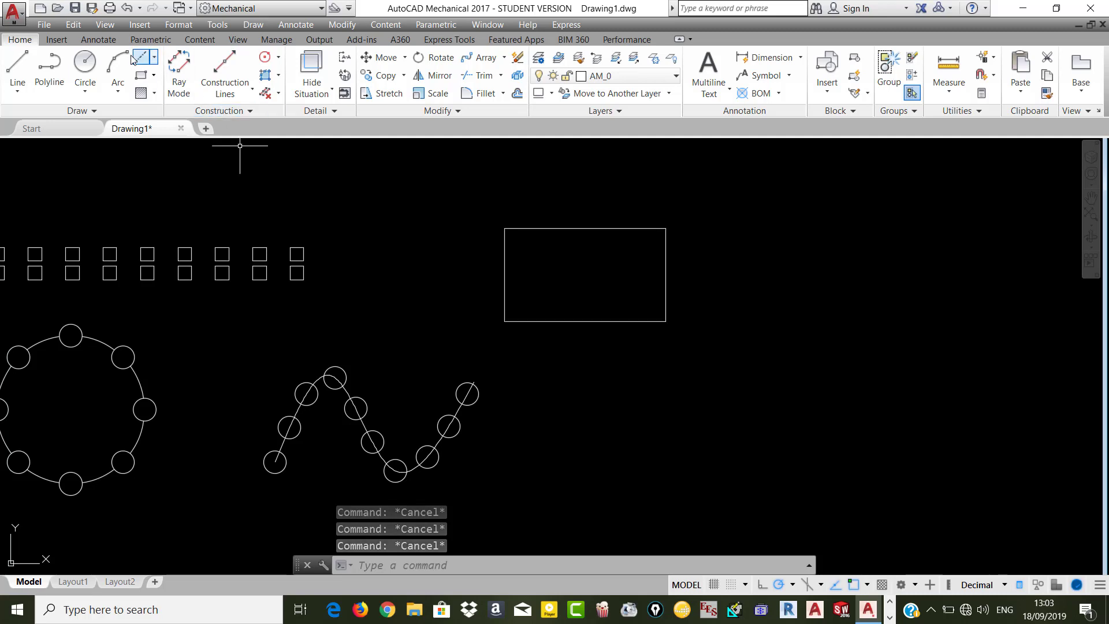
- Draw a rectangular outline from four separate lines beside the first rectangle
{"action": "left_click", "coordinate": [17, 73]}
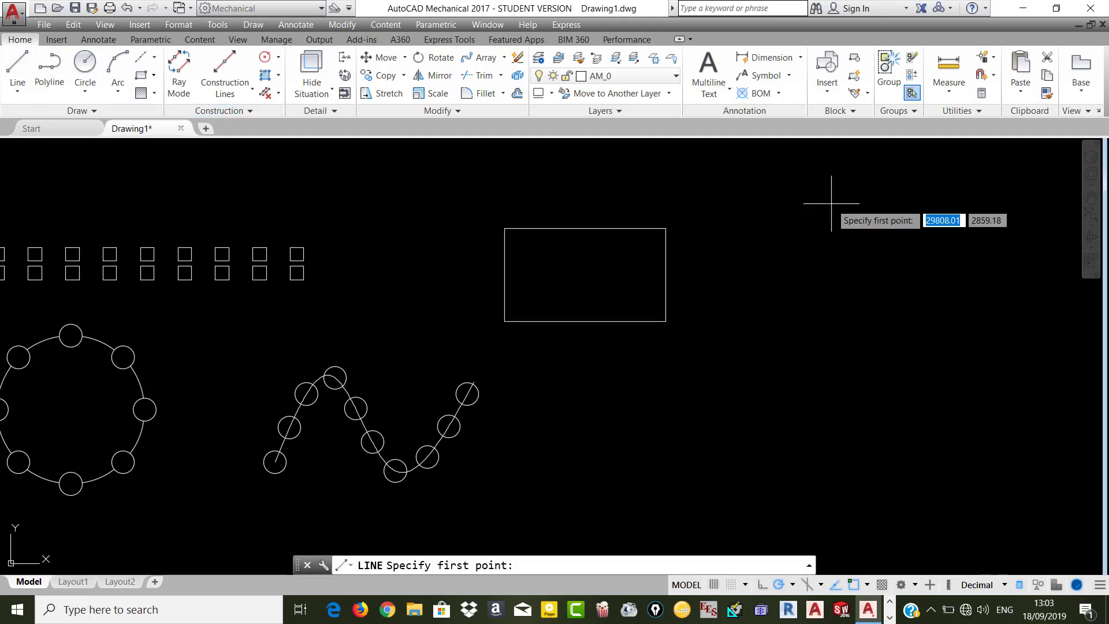
{"action": "left_click", "coordinate": [828, 228]}
{"action": "left_click", "coordinate": [719, 230]}
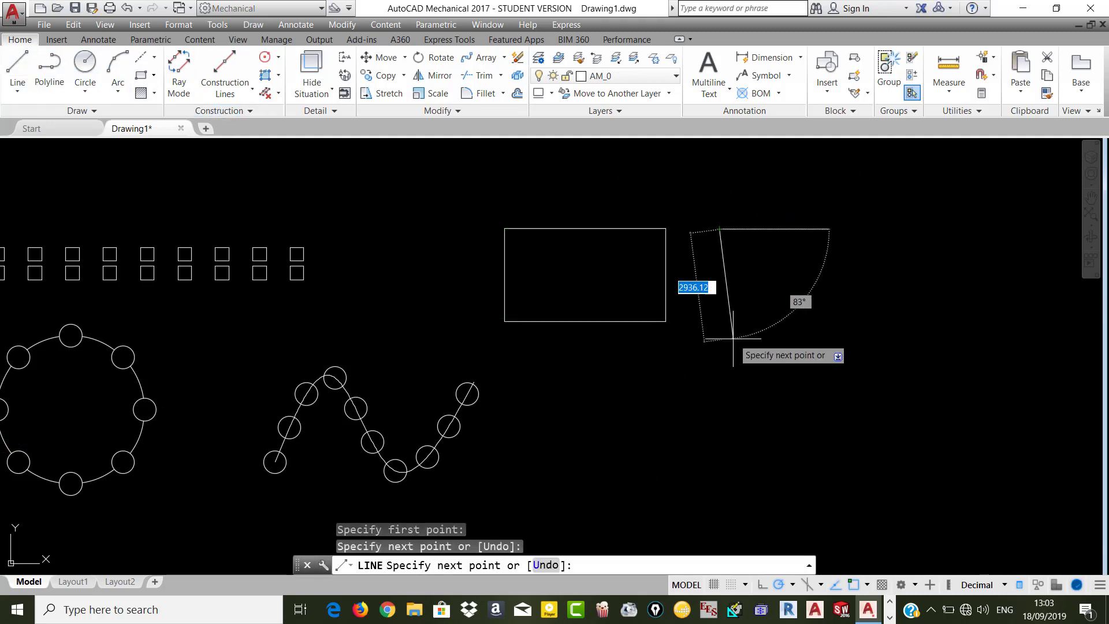
{"action": "left_click", "coordinate": [719, 346]}
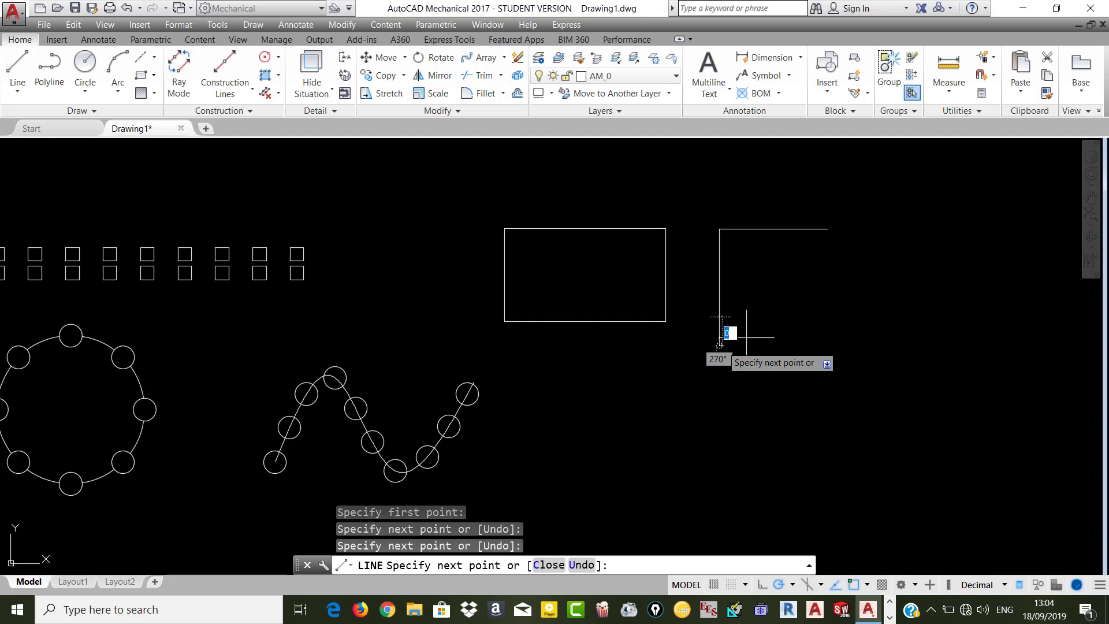
{"action": "left_click", "coordinate": [844, 344]}
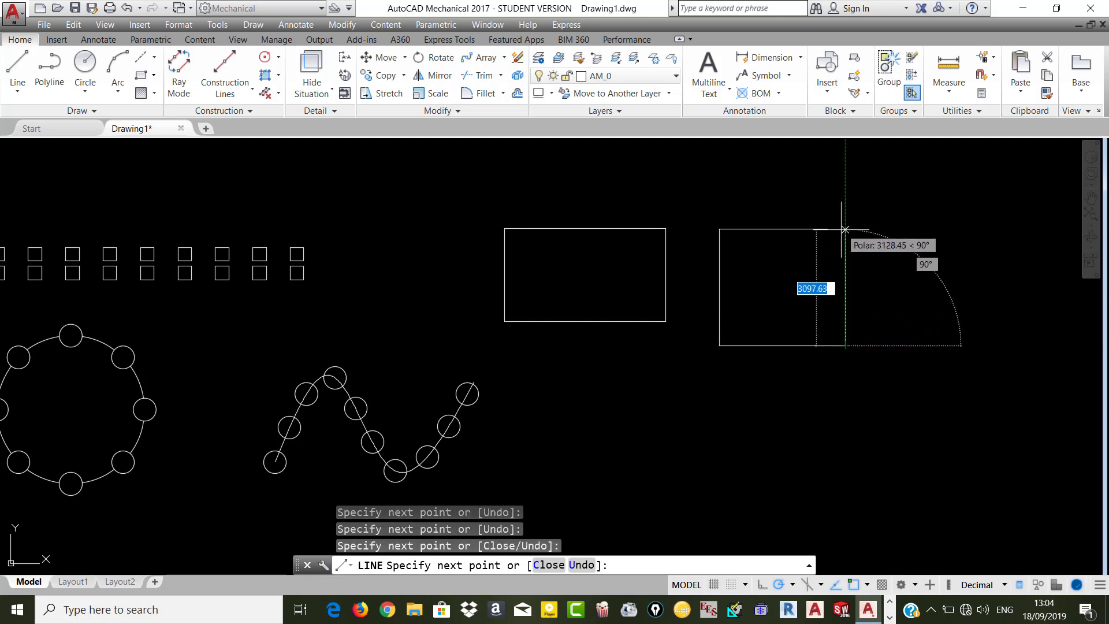
{"action": "left_click", "coordinate": [845, 229]}
{"action": "key", "text": "Escape"}
{"action": "key", "text": "Escape"}
{"action": "key", "text": "Escape"}
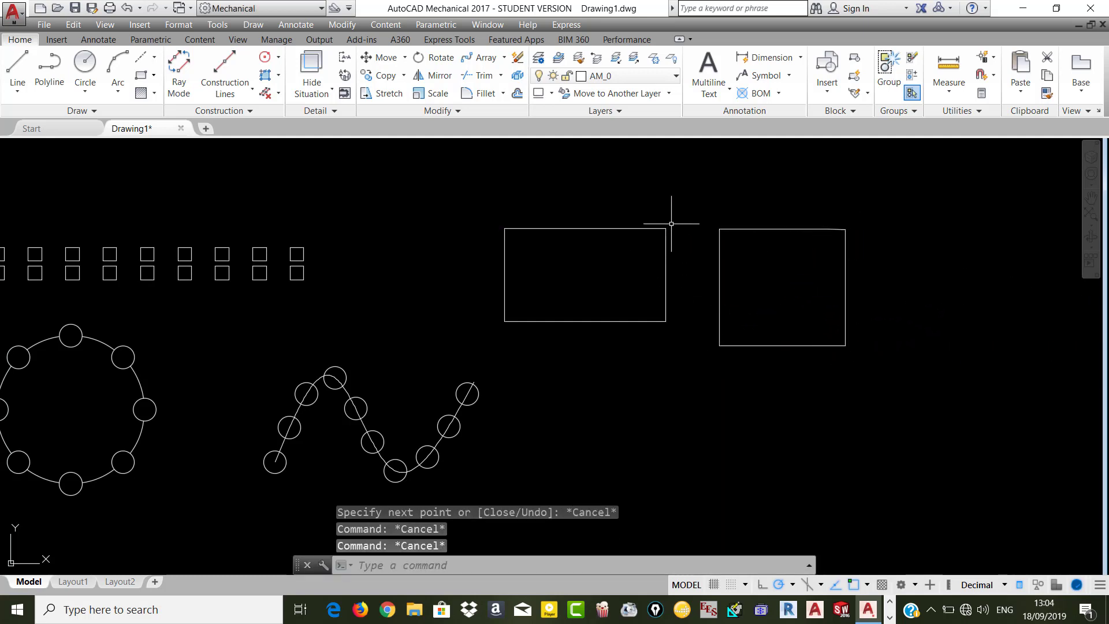
- Window-select the first rectangle and explode it into separate lines
{"action": "left_click", "coordinate": [671, 210]}
{"action": "left_click", "coordinate": [461, 343]}
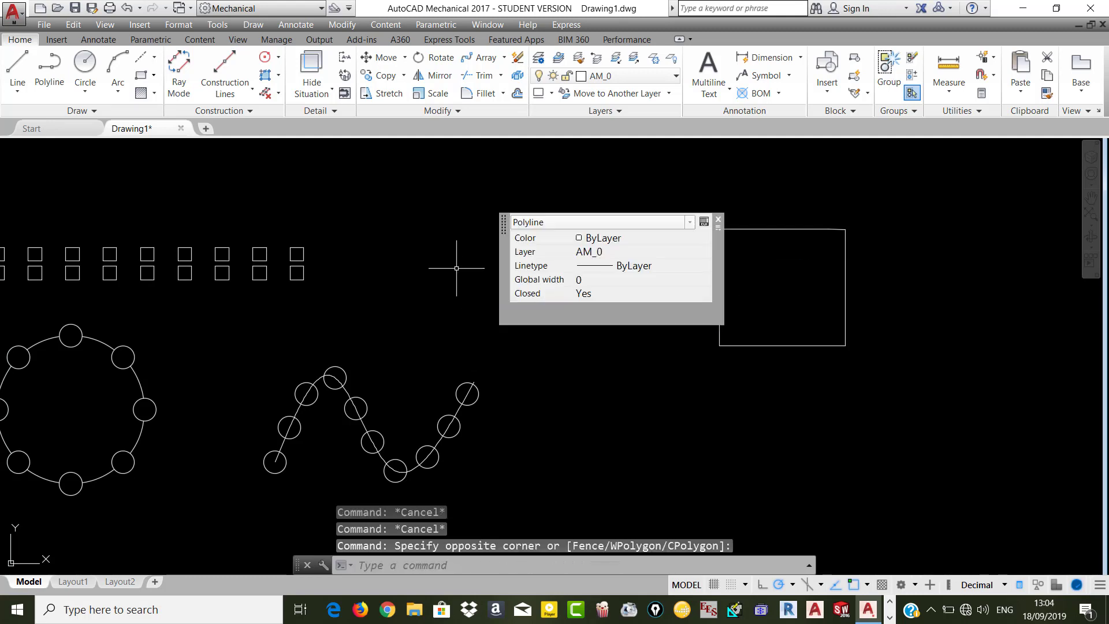
{"action": "left_click", "coordinate": [515, 77]}
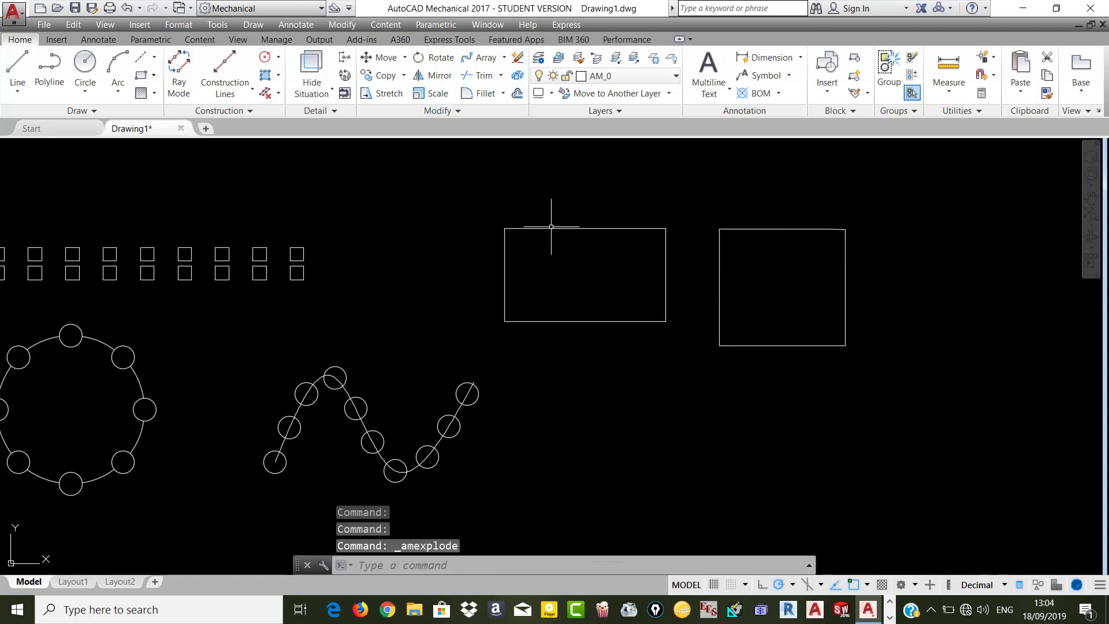
- Fillet the first rectangle's top edge with its adjacent right edge
{"action": "left_click", "coordinate": [480, 95]}
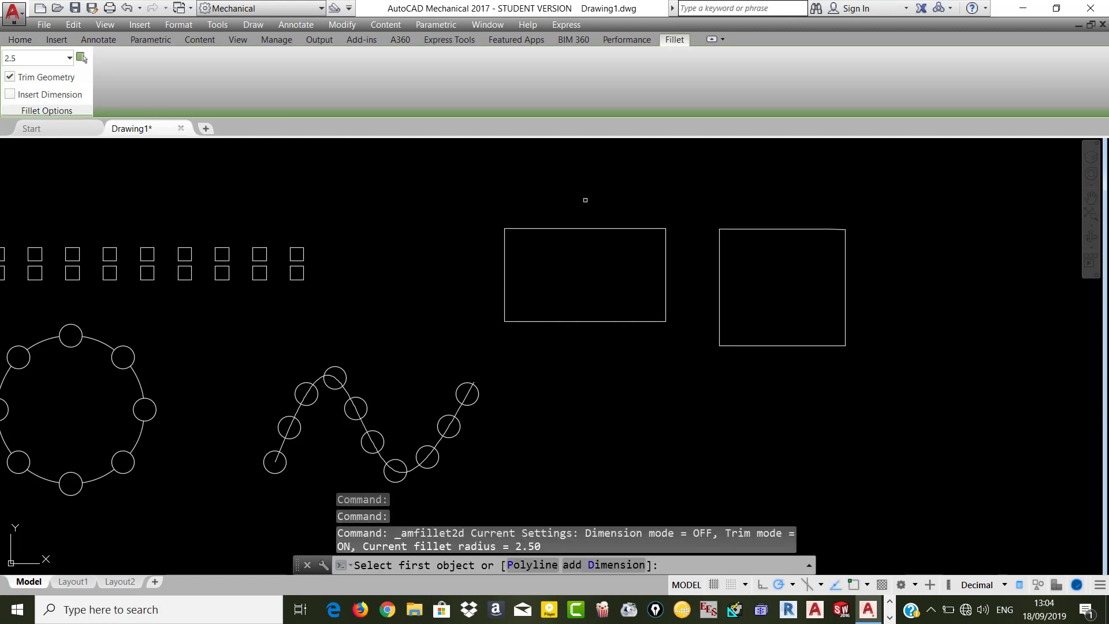
{"action": "left_click", "coordinate": [629, 228]}
{"action": "left_click", "coordinate": [665, 236]}
{"action": "scroll", "coordinate": [665, 230], "scroll_direction": "up", "scroll_amount": 4}
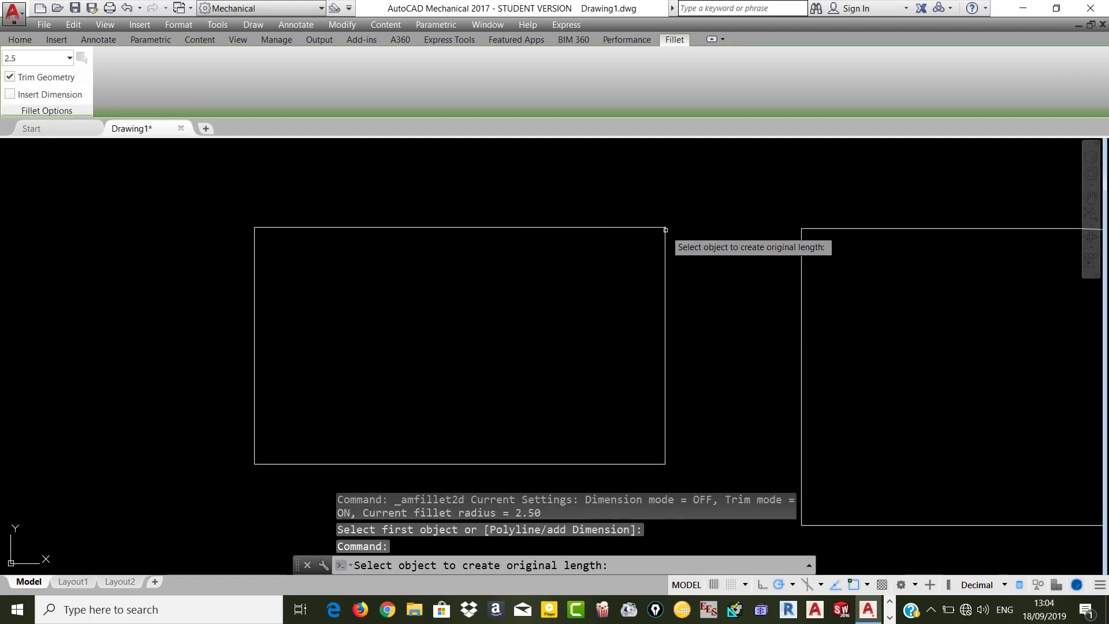
{"action": "scroll", "coordinate": [665, 230], "scroll_direction": "up", "scroll_amount": 3}
{"action": "scroll", "coordinate": [663, 224], "scroll_direction": "up", "scroll_amount": 3}
{"action": "scroll", "coordinate": [638, 207], "scroll_direction": "up", "scroll_amount": 3}
{"action": "scroll", "coordinate": [580, 173], "scroll_direction": "up", "scroll_amount": 3}
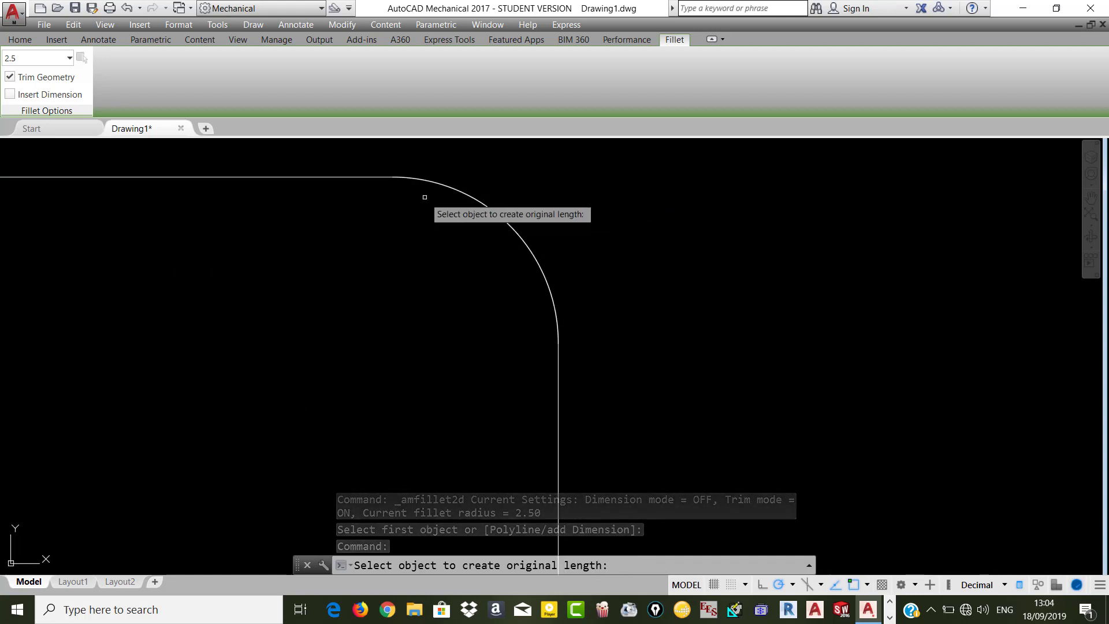
{"action": "scroll", "coordinate": [551, 297], "scroll_direction": "down", "scroll_amount": 5}
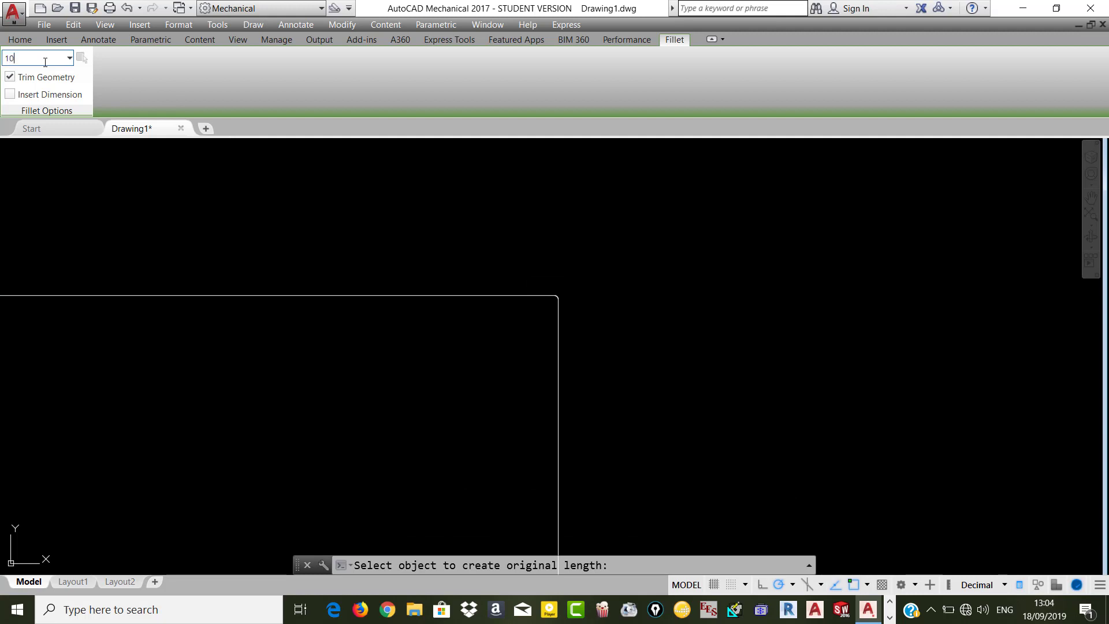
{"action": "scroll", "coordinate": [573, 306], "scroll_direction": "down", "scroll_amount": 2}
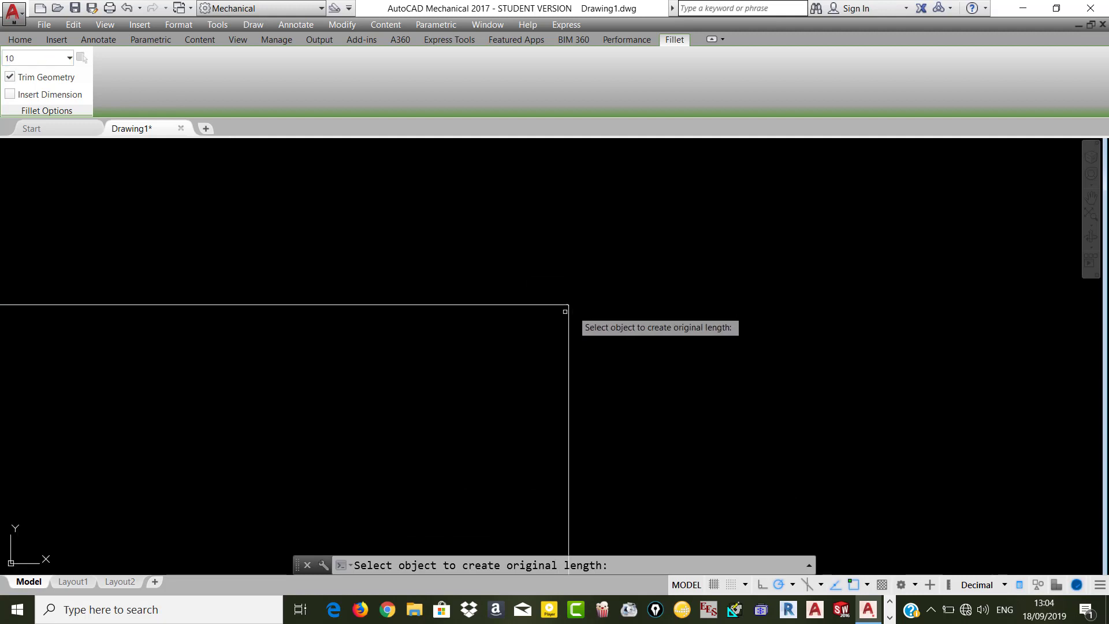
- Apply a 10 fillet radius to the first rectangle's top-left corner and exit Fillet
{"action": "left_click", "coordinate": [551, 307]}
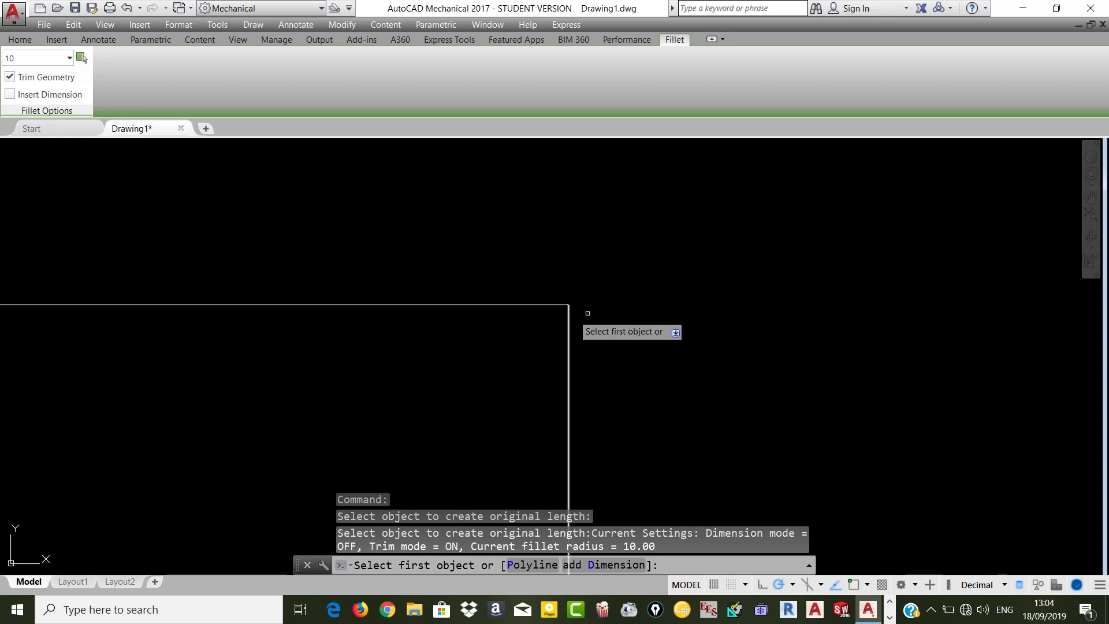
{"action": "scroll", "coordinate": [587, 313], "scroll_direction": "down", "scroll_amount": 2}
{"action": "scroll", "coordinate": [629, 314], "scroll_direction": "down", "scroll_amount": 2}
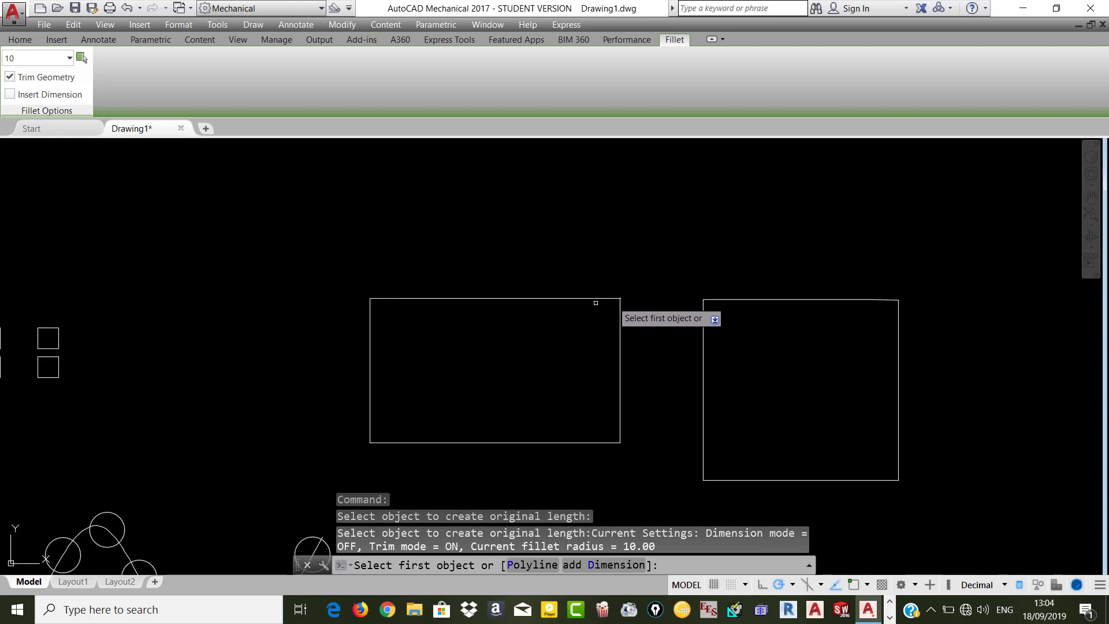
{"action": "left_click", "coordinate": [378, 297]}
{"action": "left_click", "coordinate": [370, 303]}
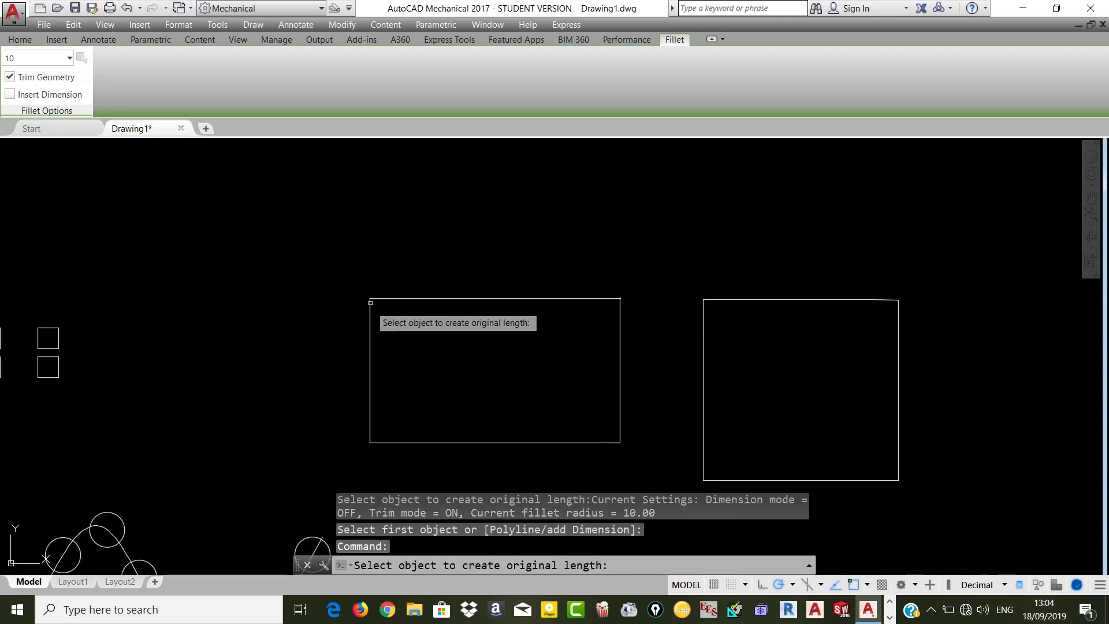
{"action": "scroll", "coordinate": [370, 303], "scroll_direction": "up", "scroll_amount": 3}
{"action": "scroll", "coordinate": [323, 224], "scroll_direction": "up", "scroll_amount": 3}
{"action": "scroll", "coordinate": [302, 234], "scroll_direction": "down", "scroll_amount": 2}
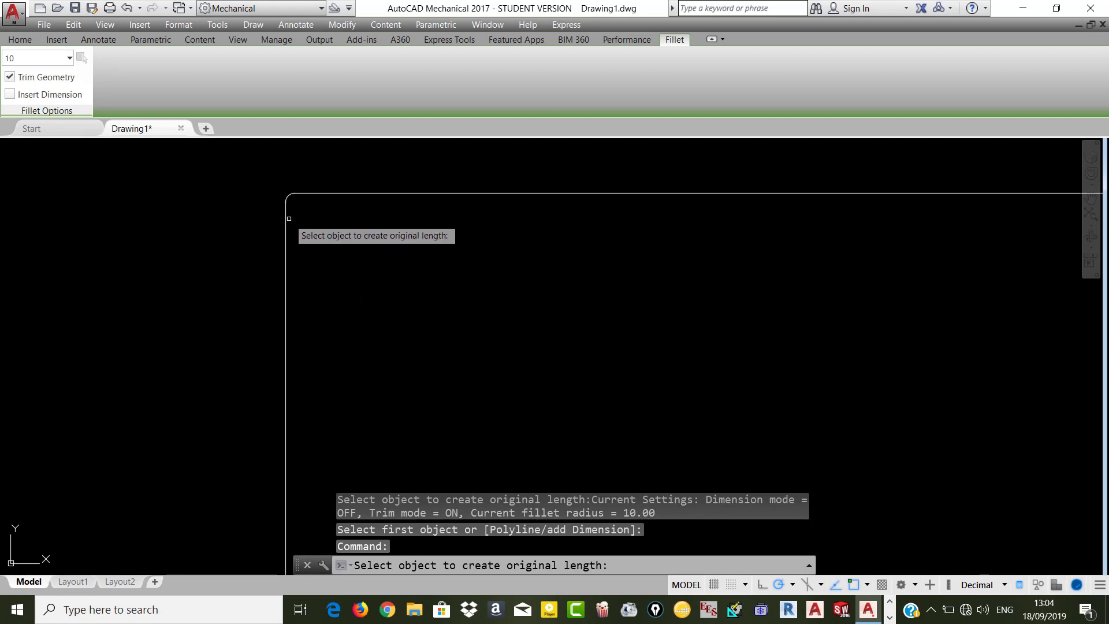
{"action": "scroll", "coordinate": [289, 219], "scroll_direction": "down", "scroll_amount": 1}
{"action": "scroll", "coordinate": [248, 229], "scroll_direction": "down", "scroll_amount": 1}
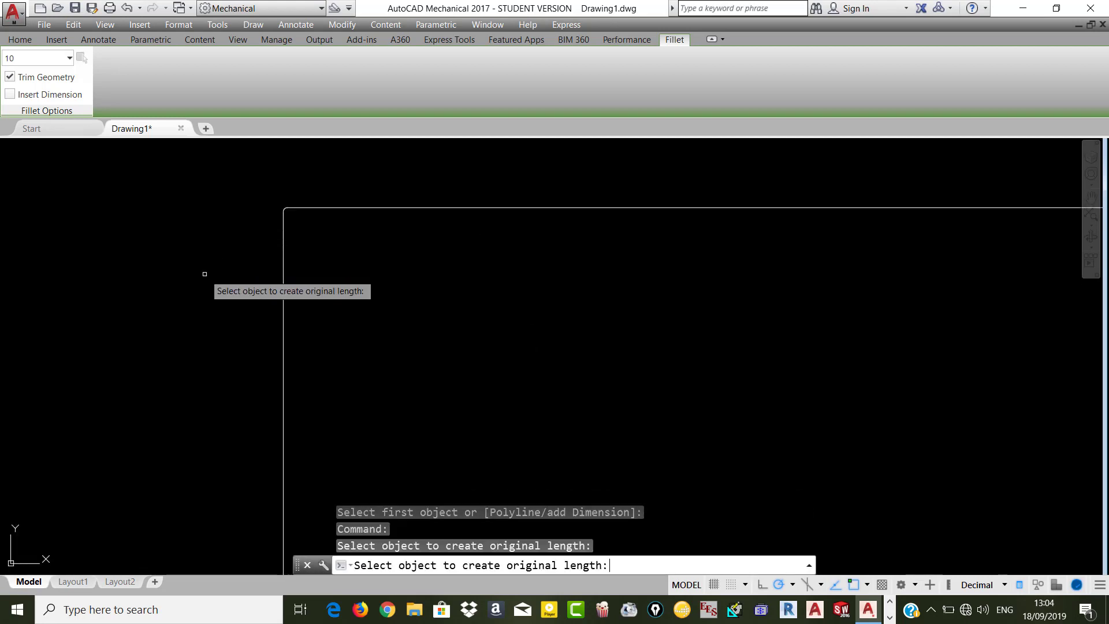
{"action": "key", "text": "Escape"}
{"action": "key", "text": "Escape"}
{"action": "key", "text": "Escape"}
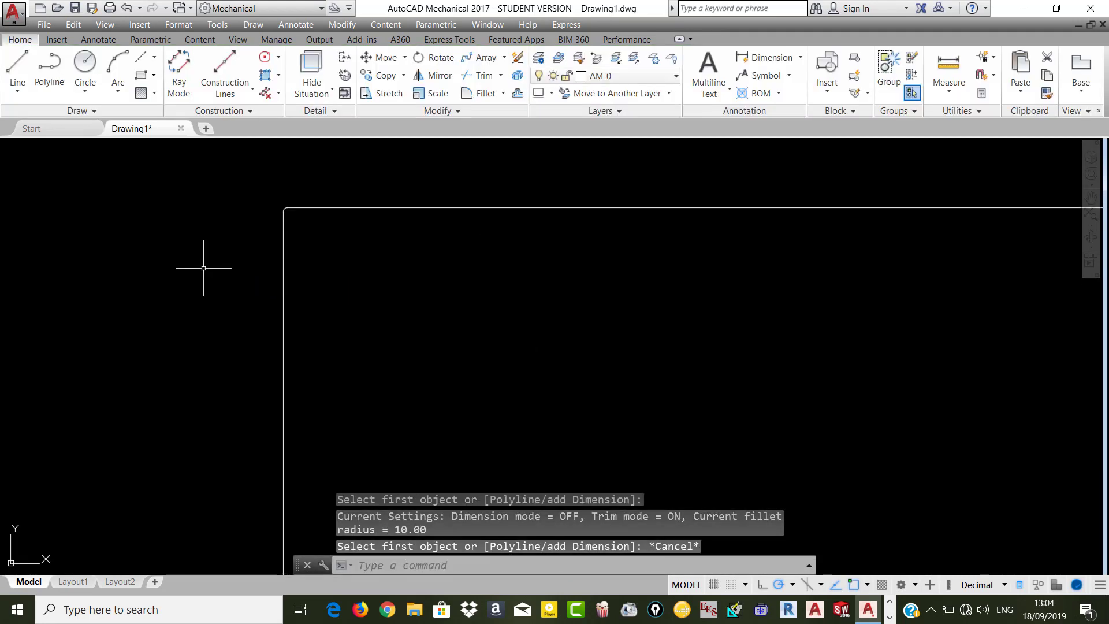
{"action": "key", "text": "Escape"}
{"action": "key", "text": "Escape"}
{"action": "scroll", "coordinate": [217, 262], "scroll_direction": "down", "scroll_amount": 3}
- Start Fillet and change the ribbon radius from 10 to 70
{"action": "scroll", "coordinate": [246, 251], "scroll_direction": "up", "scroll_amount": 3}
{"action": "scroll", "coordinate": [235, 186], "scroll_direction": "up", "scroll_amount": 2}
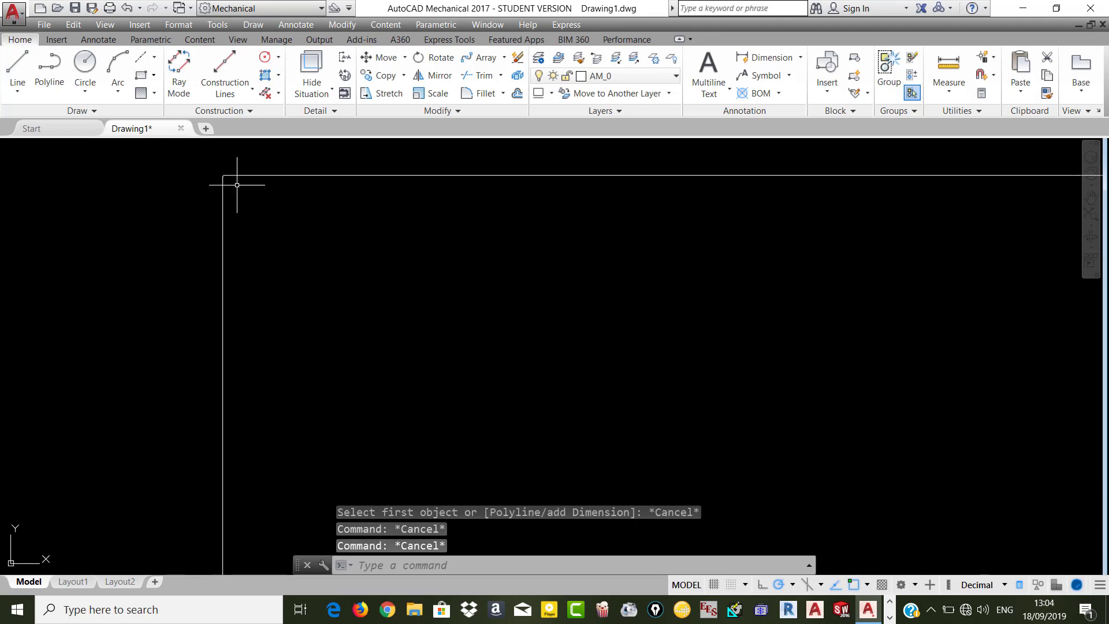
{"action": "scroll", "coordinate": [220, 339], "scroll_direction": "down", "scroll_amount": 6}
{"action": "scroll", "coordinate": [207, 392], "scroll_direction": "up", "scroll_amount": 5}
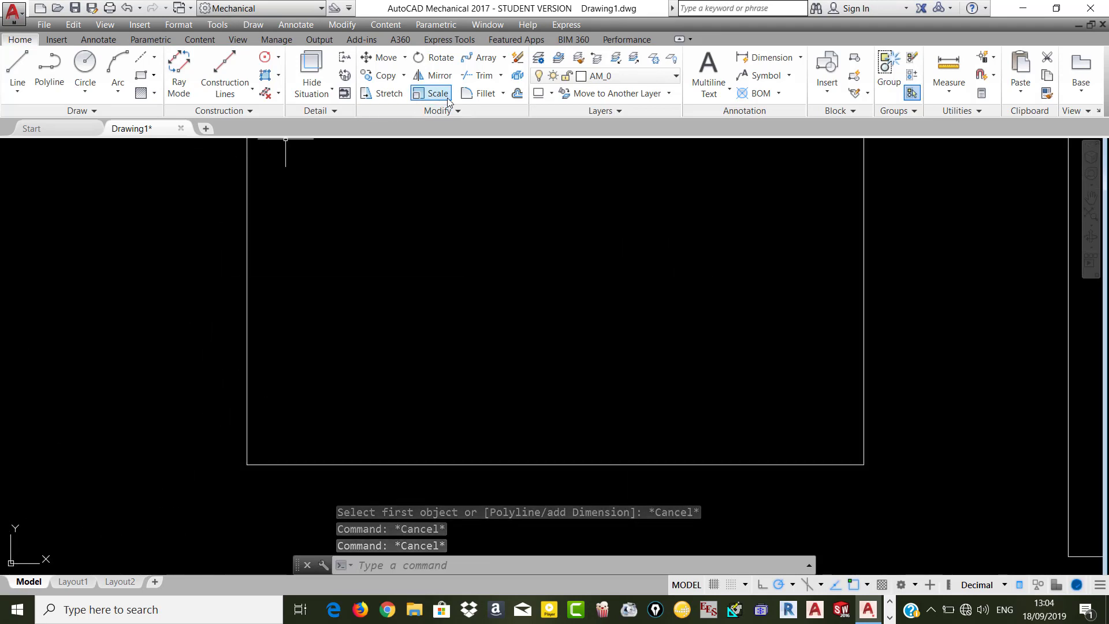
{"action": "left_click", "coordinate": [485, 93]}
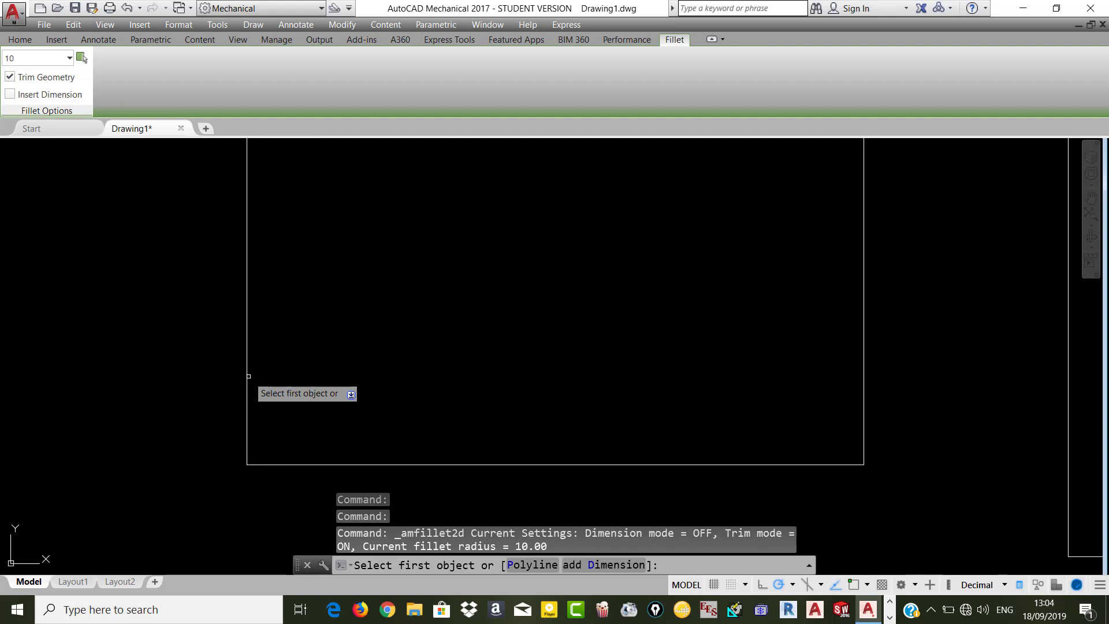
{"action": "left_click", "coordinate": [55, 57]}
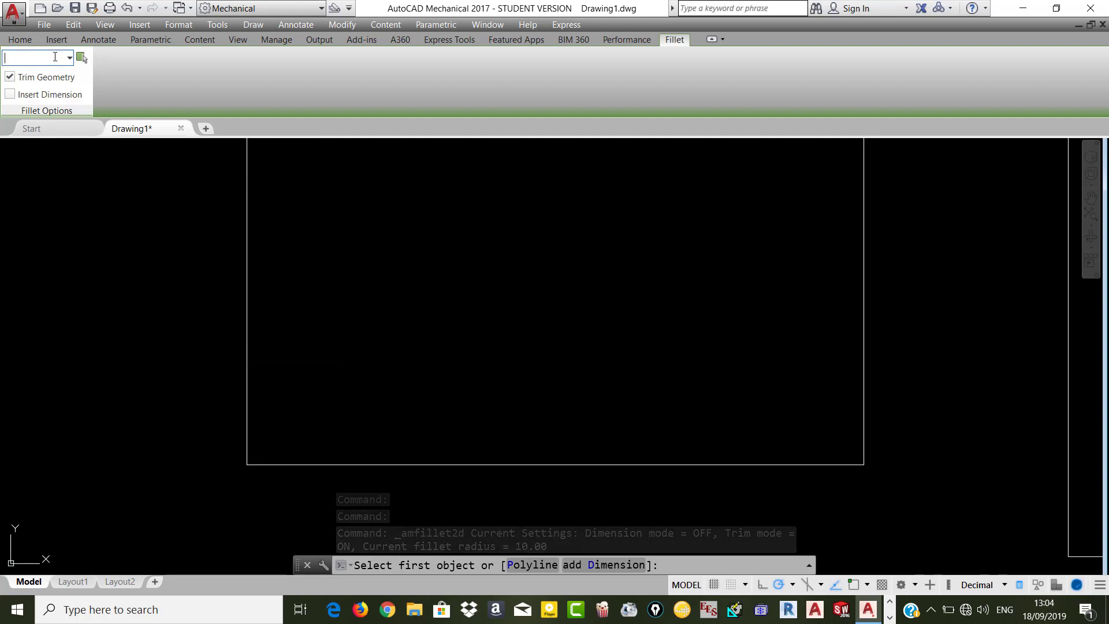
{"action": "key", "text": "BackSpace"}
{"action": "key", "text": "BackSpace"}
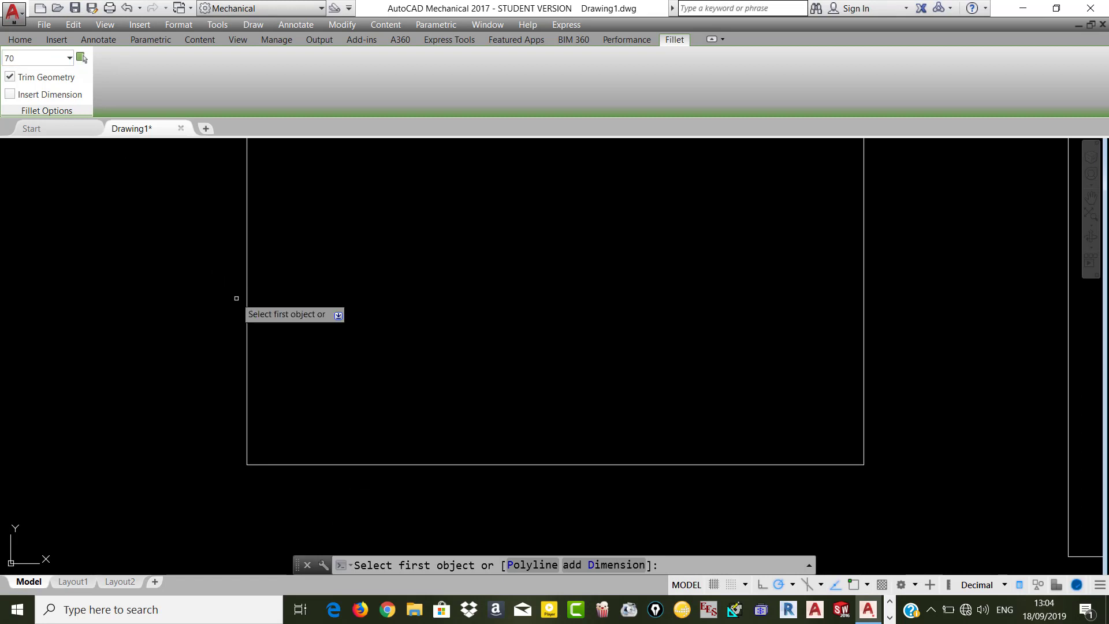
- Round the left rectangle's bottom-left and bottom-right corners with the 70 radius
{"action": "left_click", "coordinate": [247, 354]}
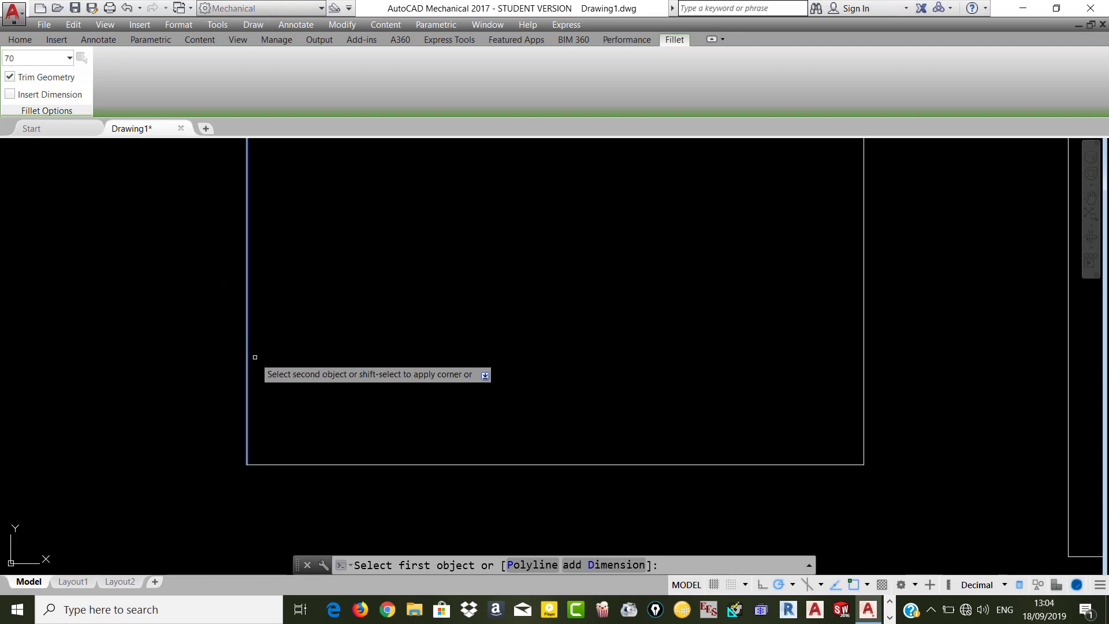
{"action": "left_click", "coordinate": [305, 465]}
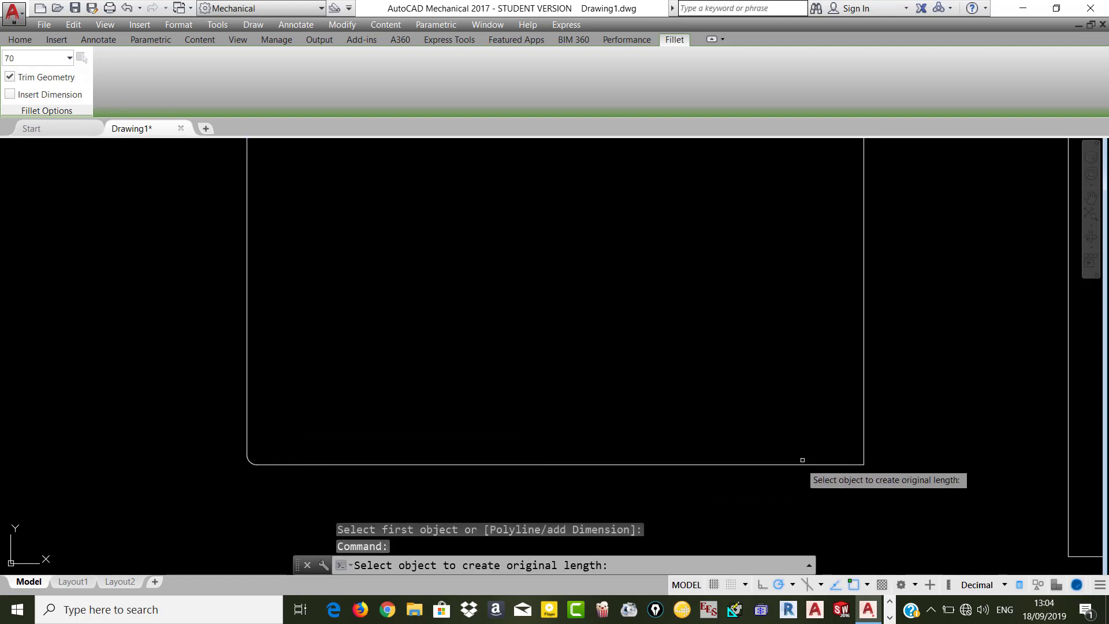
{"action": "left_click", "coordinate": [845, 462]}
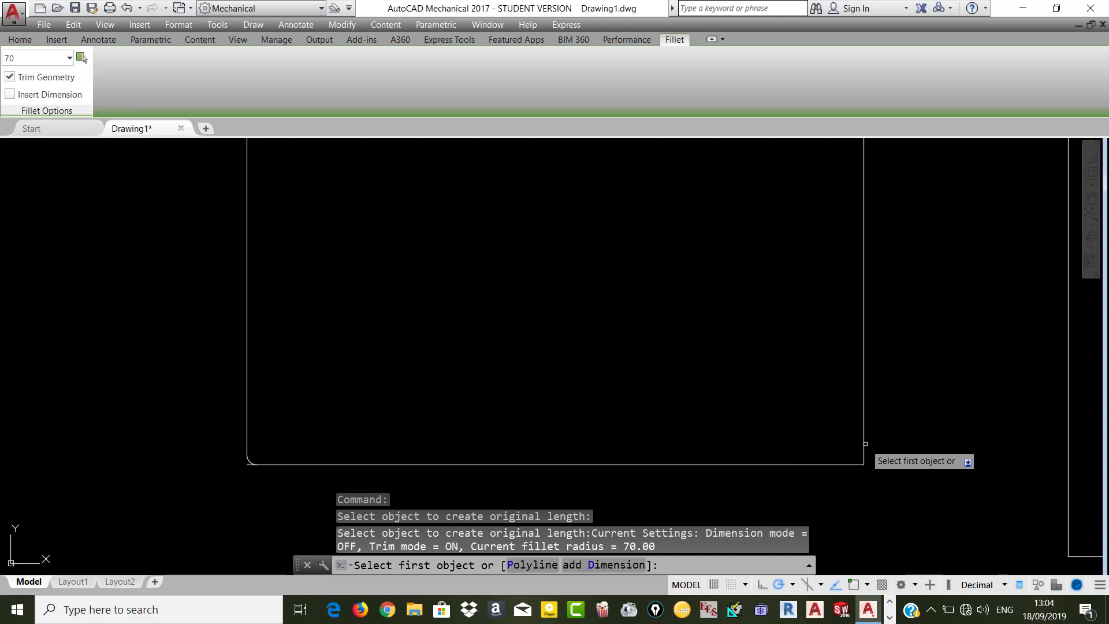
{"action": "left_click", "coordinate": [865, 444]}
{"action": "left_click", "coordinate": [852, 465]}
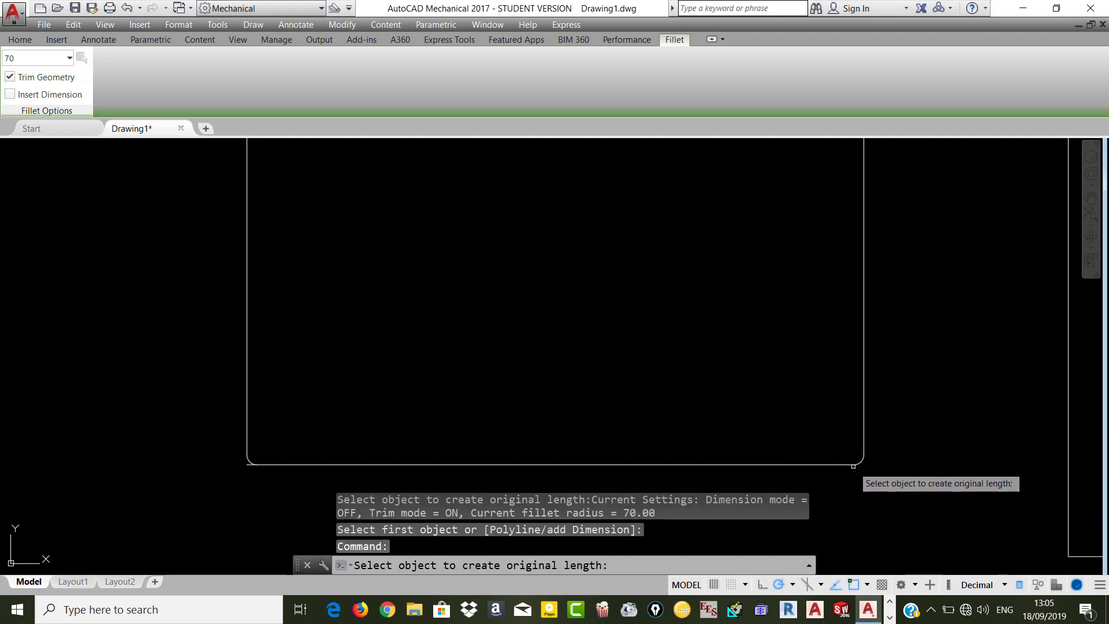
{"action": "scroll", "coordinate": [339, 389], "scroll_direction": "down", "scroll_amount": 4}
{"action": "key", "text": "Escape"}
{"action": "key", "text": "Escape"}
{"action": "key", "text": "Escape"}
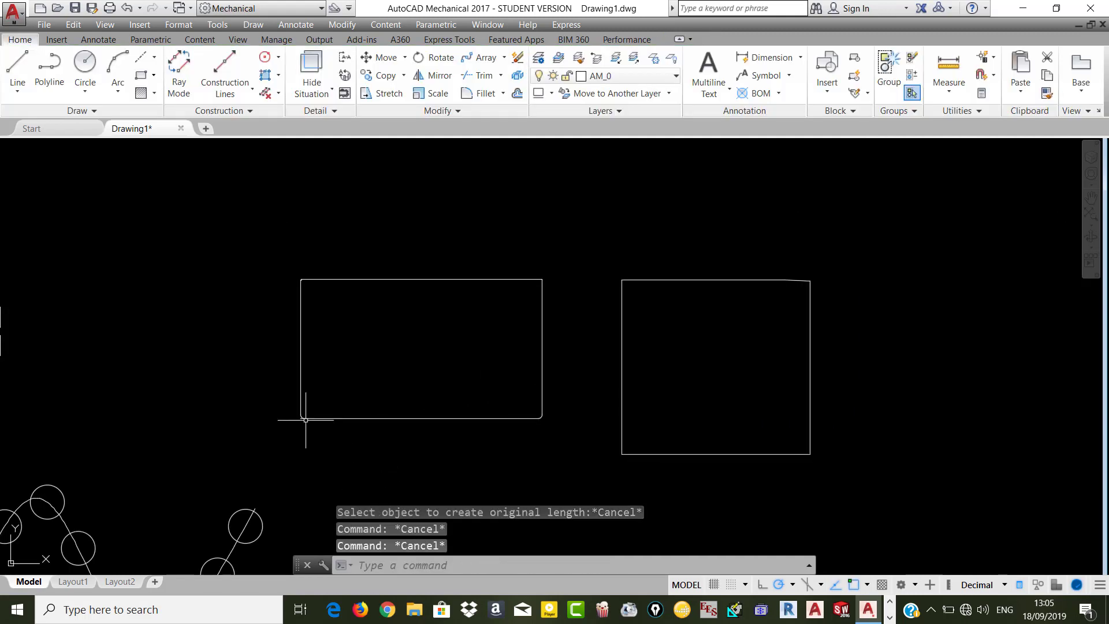
{"action": "scroll", "coordinate": [306, 420], "scroll_direction": "up", "scroll_amount": 8}
{"action": "scroll", "coordinate": [230, 455], "scroll_direction": "up", "scroll_amount": 6}
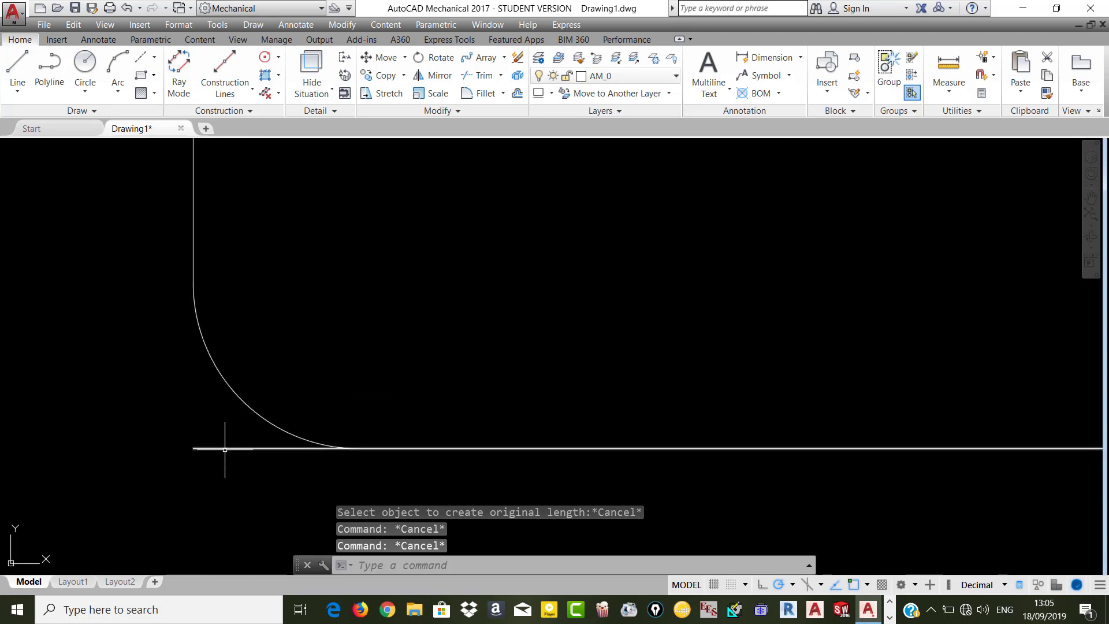
{"action": "left_click", "coordinate": [224, 449]}
{"action": "key", "text": "Escape"}
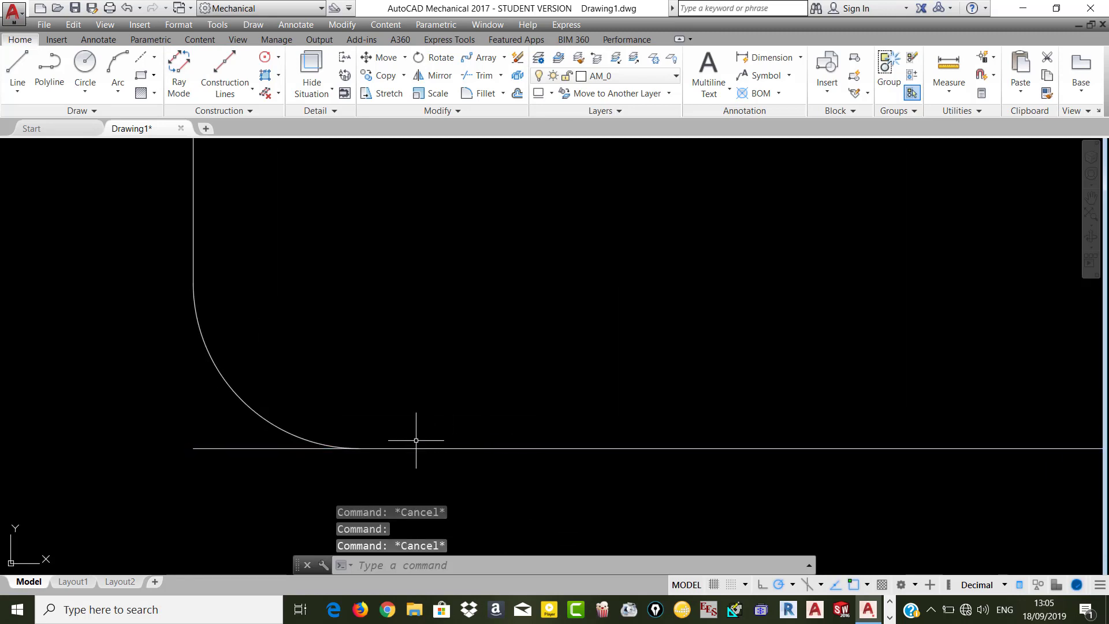
{"action": "left_click", "coordinate": [483, 78]}
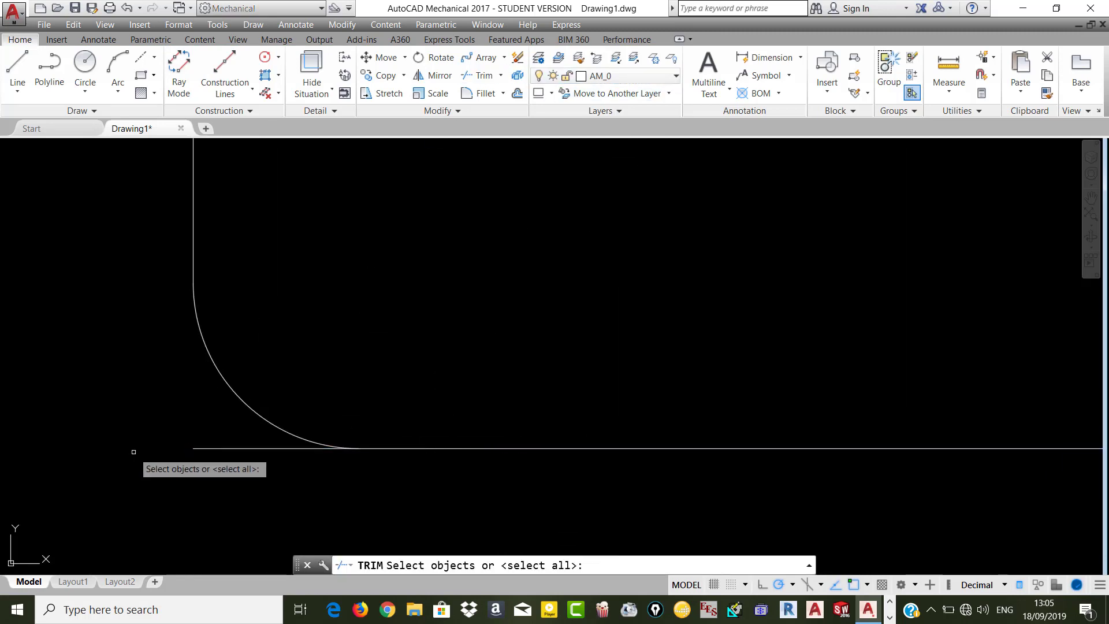
{"action": "key", "text": "Return"}
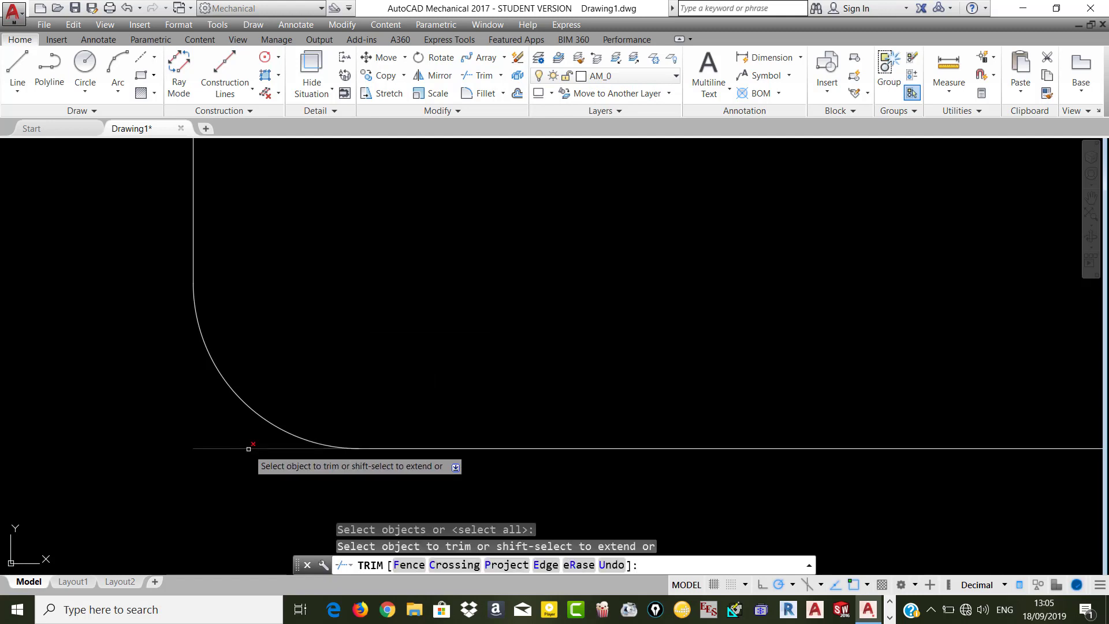
{"action": "scroll", "coordinate": [352, 407], "scroll_direction": "down", "scroll_amount": 3}
{"action": "scroll", "coordinate": [571, 412], "scroll_direction": "down", "scroll_amount": 3}
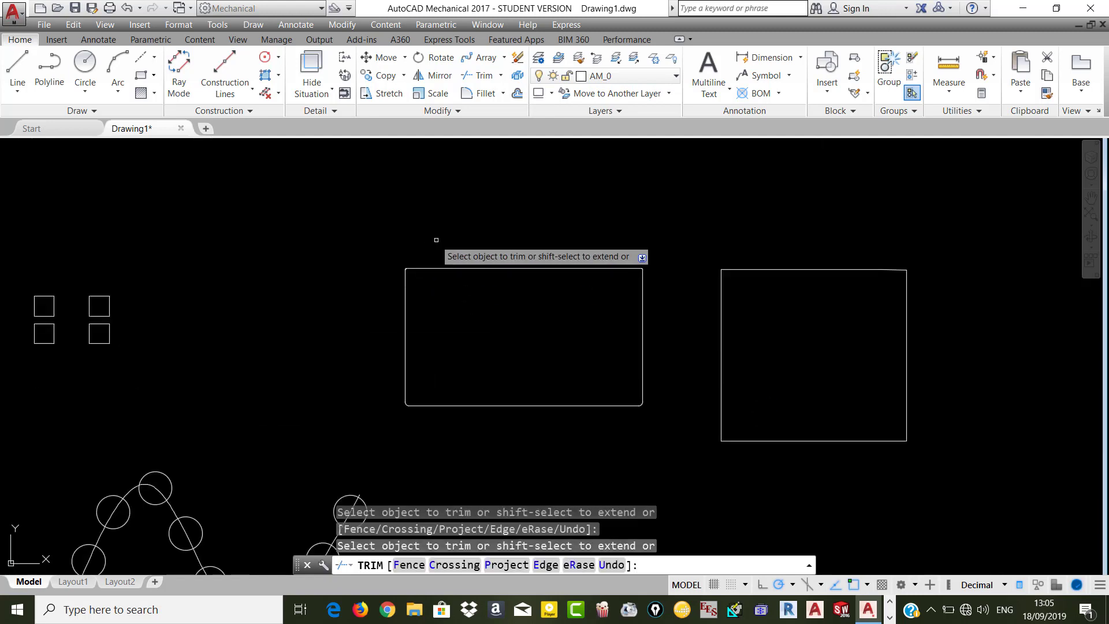
{"action": "scroll", "coordinate": [404, 248], "scroll_direction": "up", "scroll_amount": 5}
{"action": "scroll", "coordinate": [268, 334], "scroll_direction": "down", "scroll_amount": 2}
{"action": "key", "text": "Escape"}
{"action": "scroll", "coordinate": [301, 286], "scroll_direction": "down", "scroll_amount": 5}
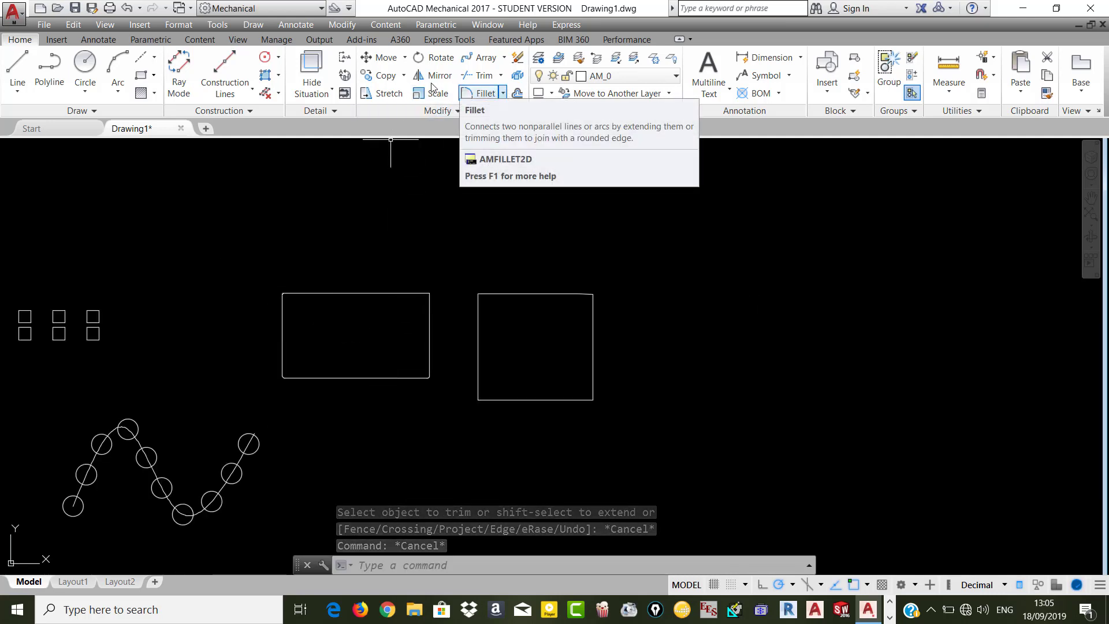
- Draw a new square at the right with the REC command
{"action": "type", "text": "rec"}
{"action": "key", "text": "Return"}
{"action": "left_click", "coordinate": [703, 230]}
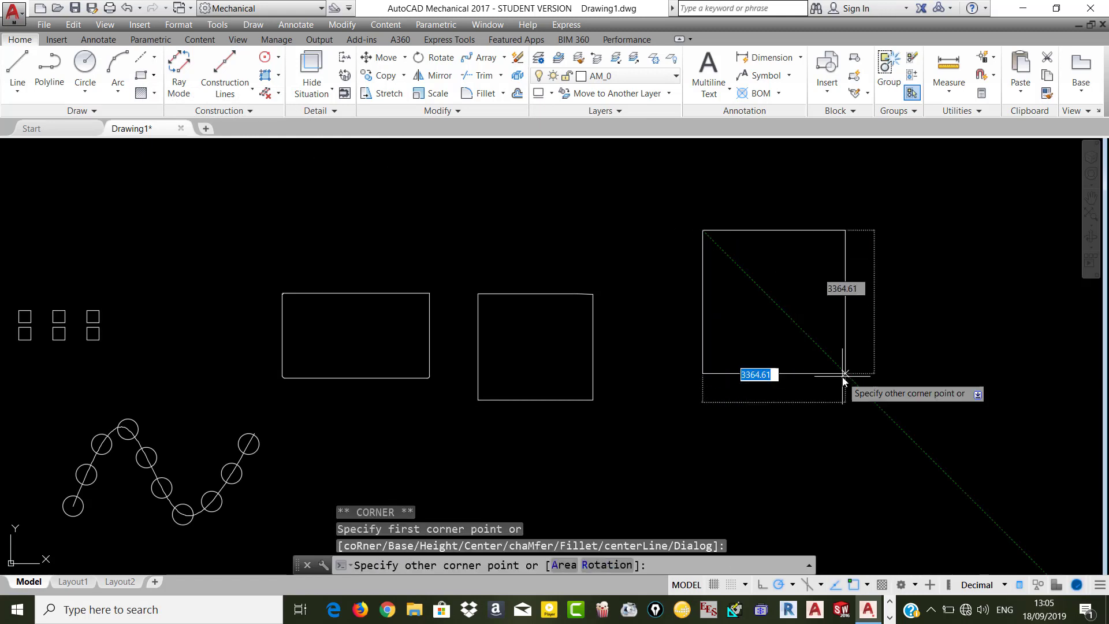
{"action": "left_click", "coordinate": [845, 373]}
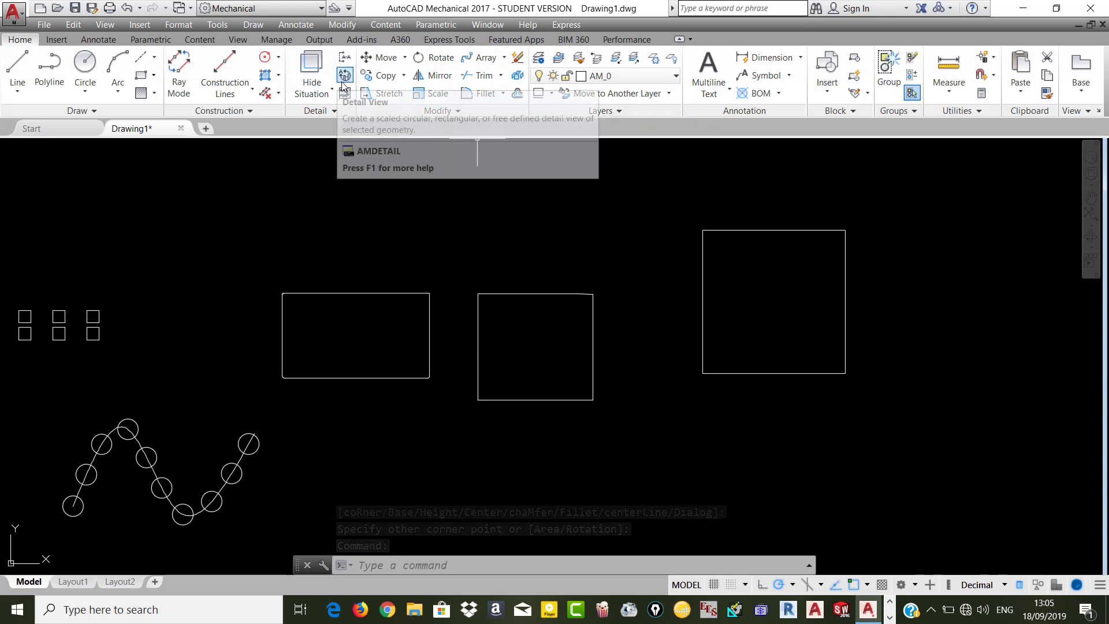
- Explode the new square into separate lines and start a 2.5 by 2.5 chamfer
{"action": "left_click", "coordinate": [512, 80]}
{"action": "left_click", "coordinate": [638, 175]}
{"action": "left_click", "coordinate": [890, 411]}
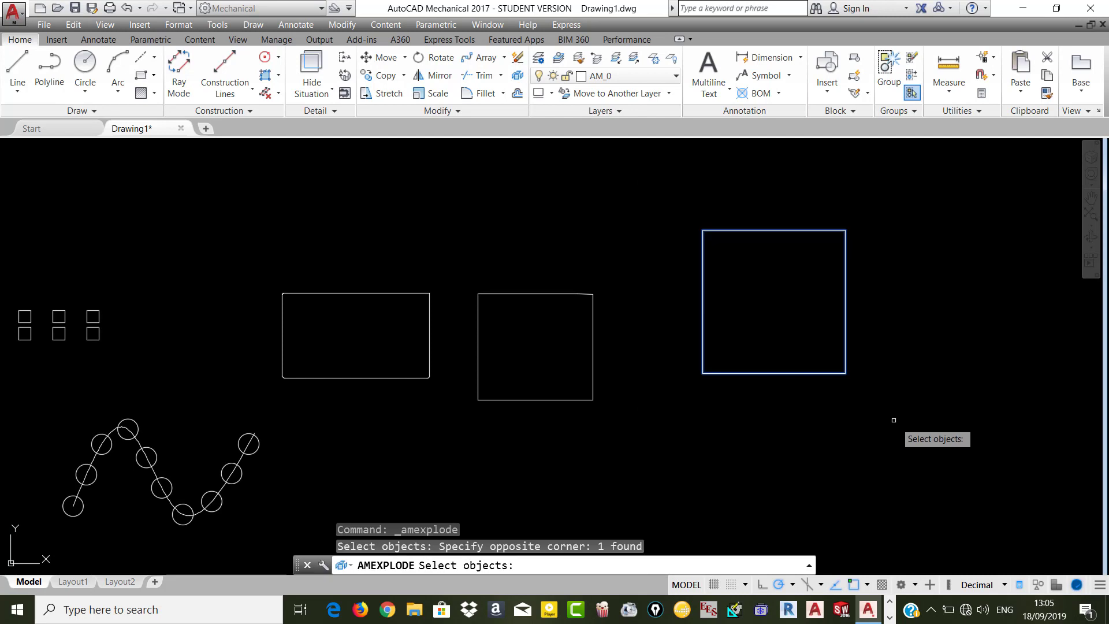
{"action": "key", "text": "Return"}
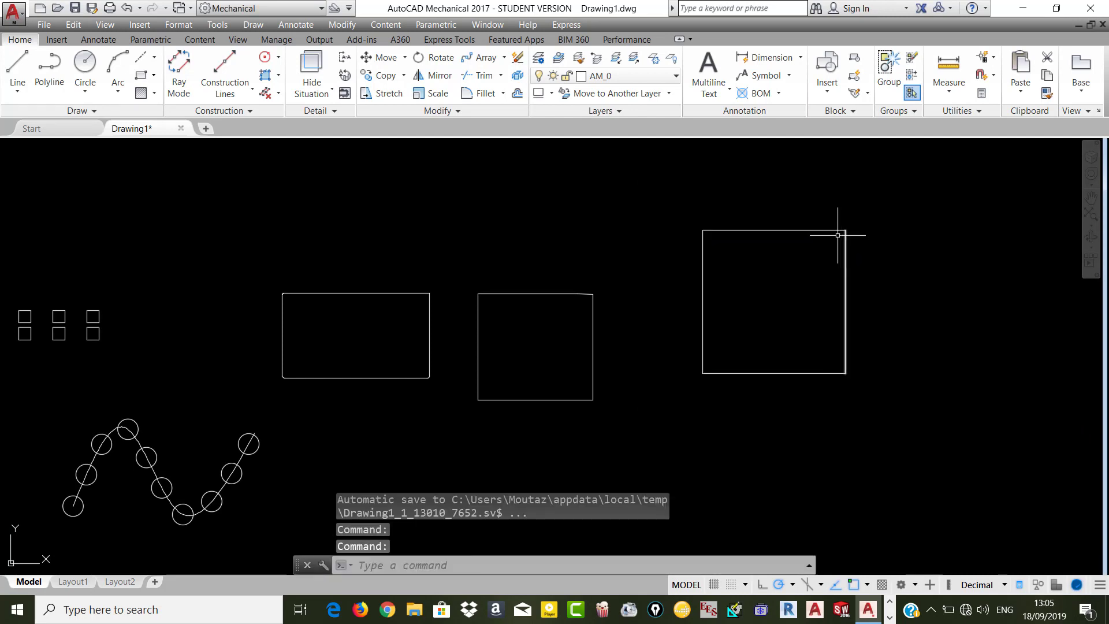
{"action": "left_click", "coordinate": [502, 93]}
{"action": "left_click", "coordinate": [495, 144]}
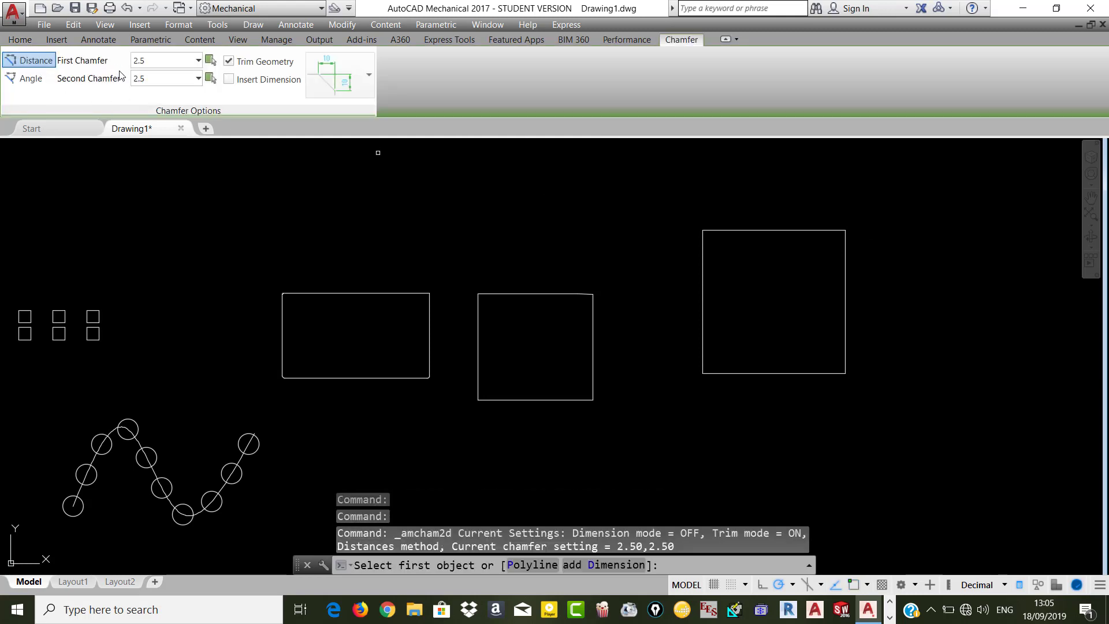
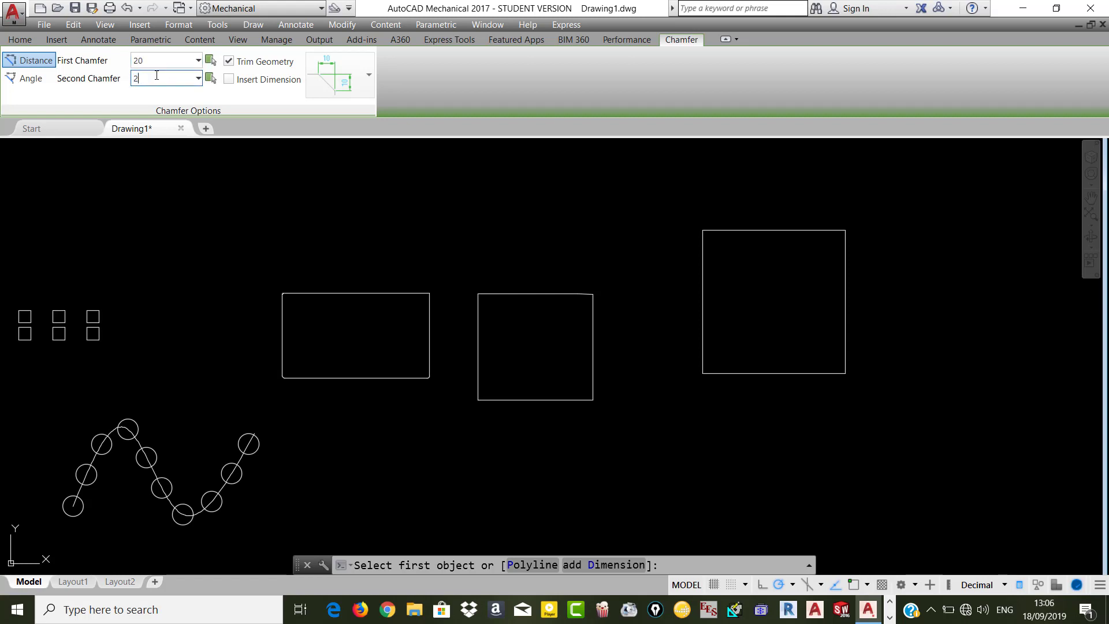
- Chamfer the right square's top-right corner 20 by 20
{"action": "left_click", "coordinate": [805, 230]}
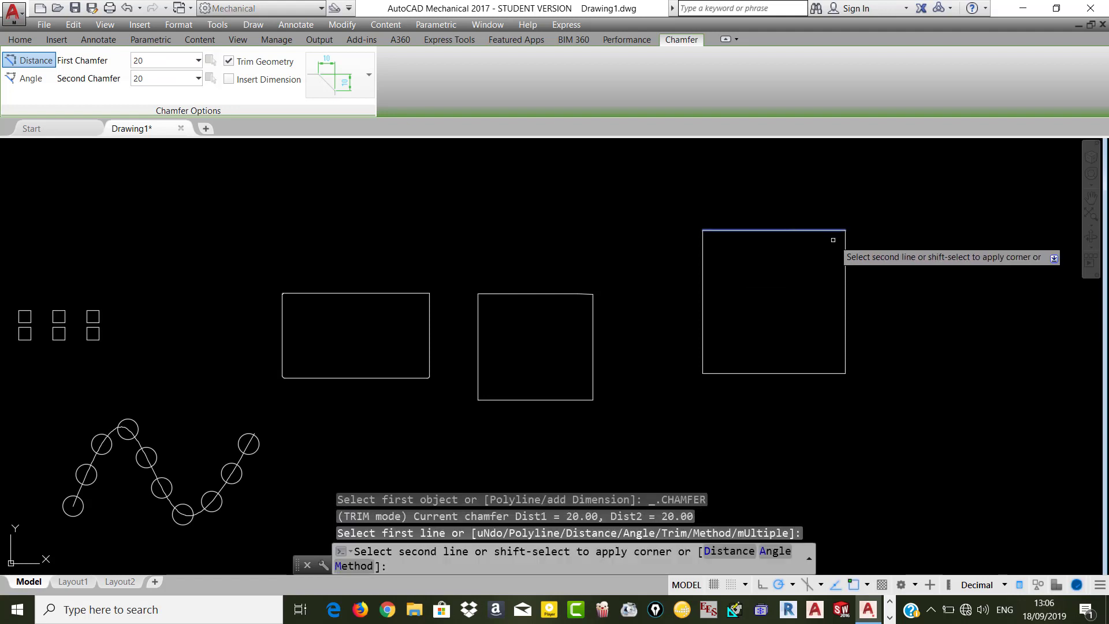
{"action": "left_click", "coordinate": [845, 245]}
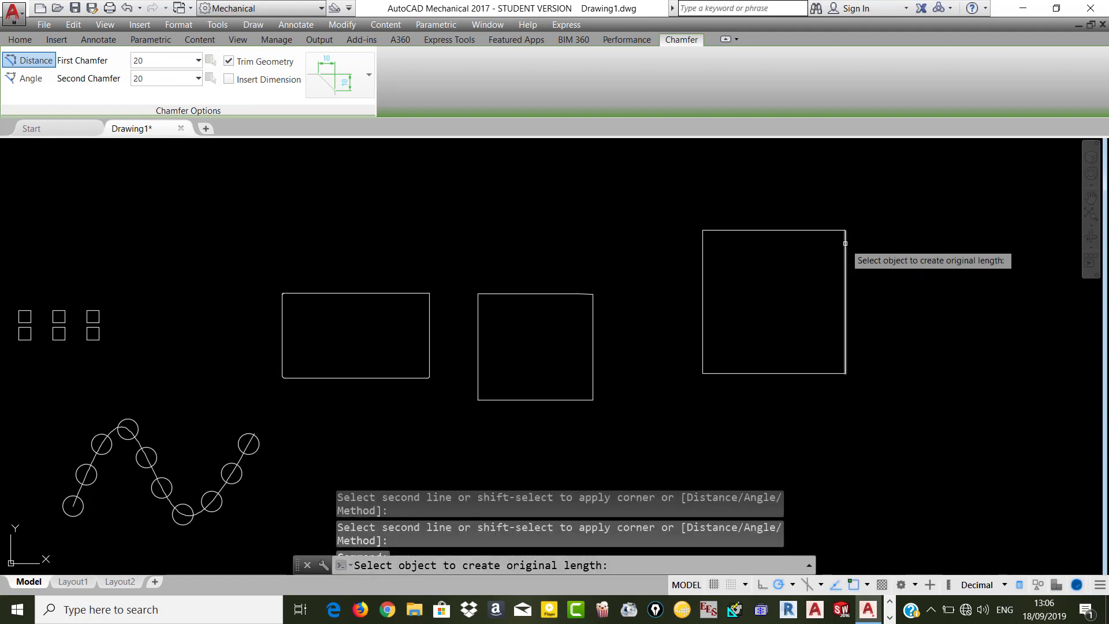
{"action": "scroll", "coordinate": [846, 244], "scroll_direction": "up", "scroll_amount": 6}
{"action": "scroll", "coordinate": [831, 180], "scroll_direction": "up", "scroll_amount": 5}
{"action": "scroll", "coordinate": [827, 237], "scroll_direction": "up", "scroll_amount": 5}
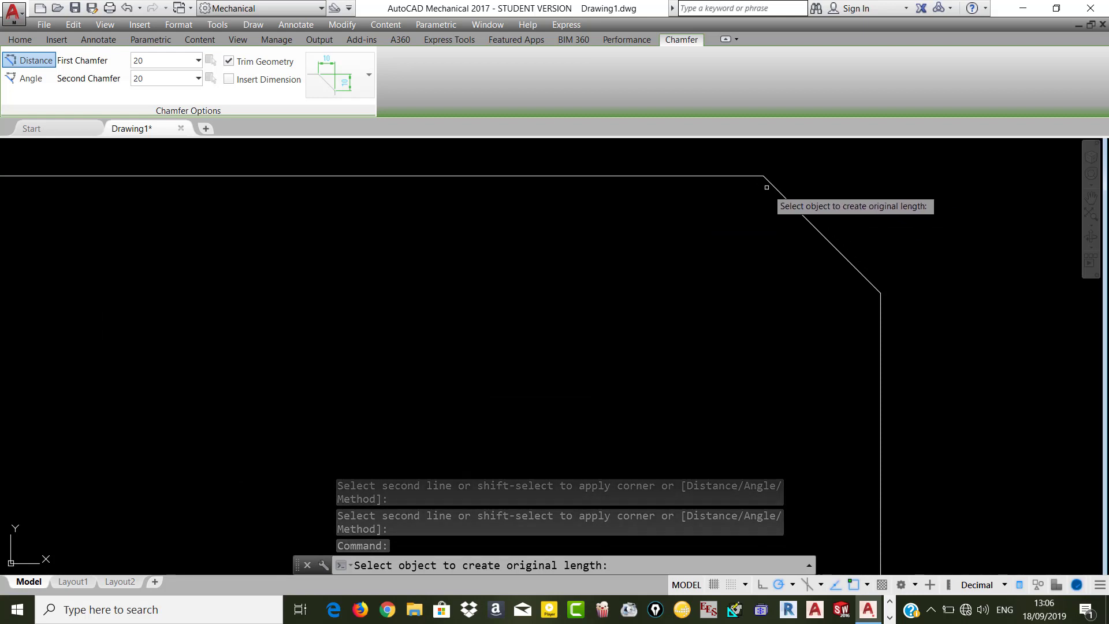
{"action": "scroll", "coordinate": [838, 247], "scroll_direction": "down", "scroll_amount": 10}
{"action": "scroll", "coordinate": [839, 247], "scroll_direction": "down", "scroll_amount": 4}
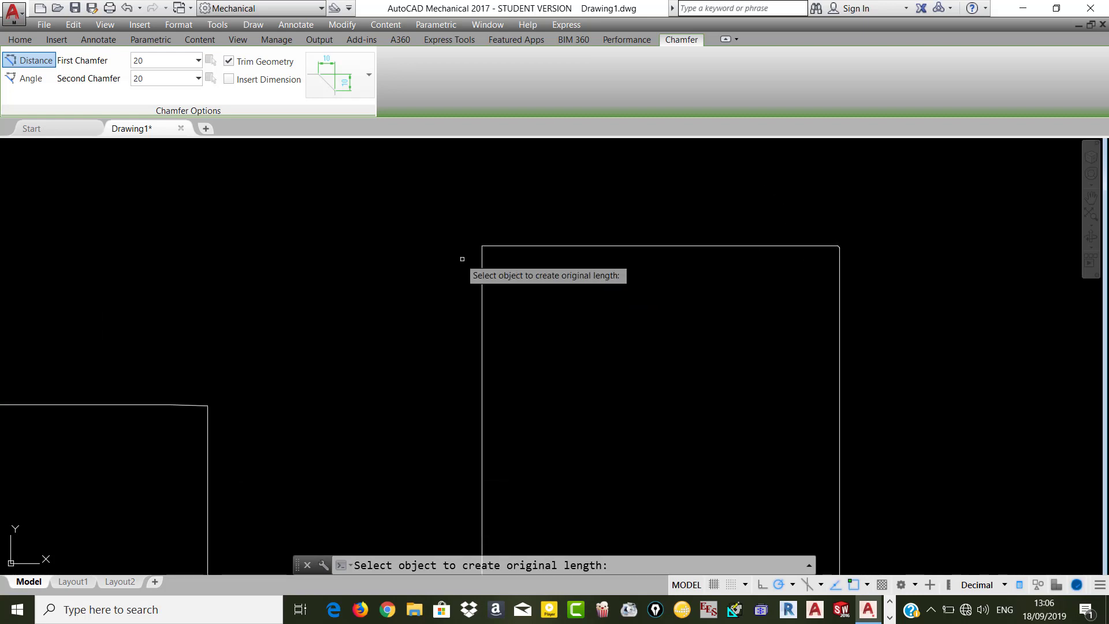
{"action": "key", "text": "Return"}
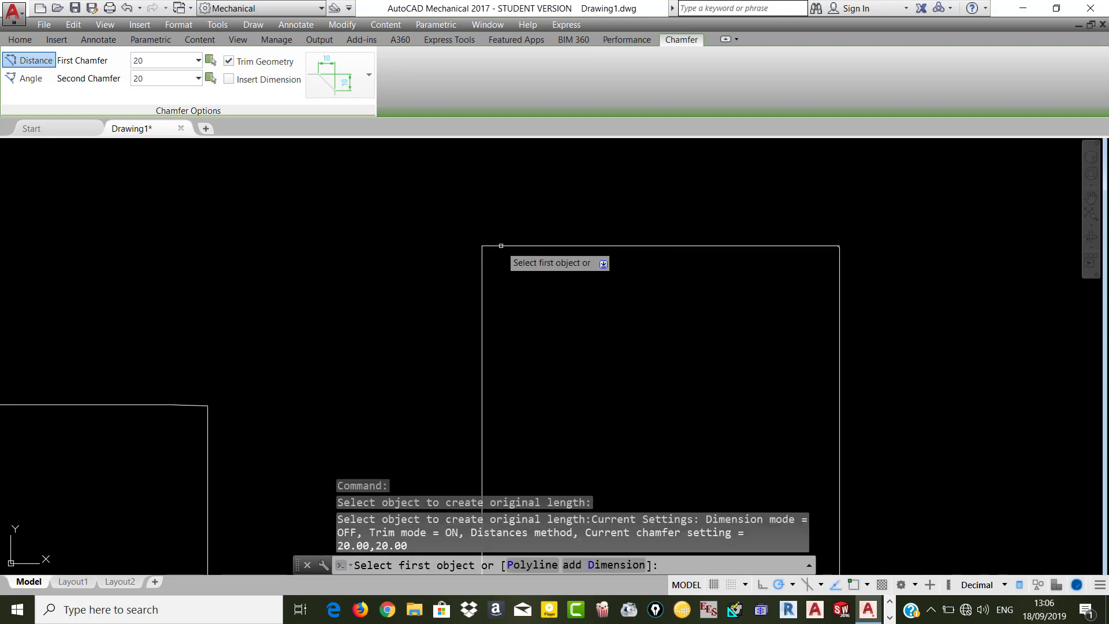
- Chamfer its top-left corner 20 by 20 and exit the chamfer command
{"action": "left_click", "coordinate": [491, 248]}
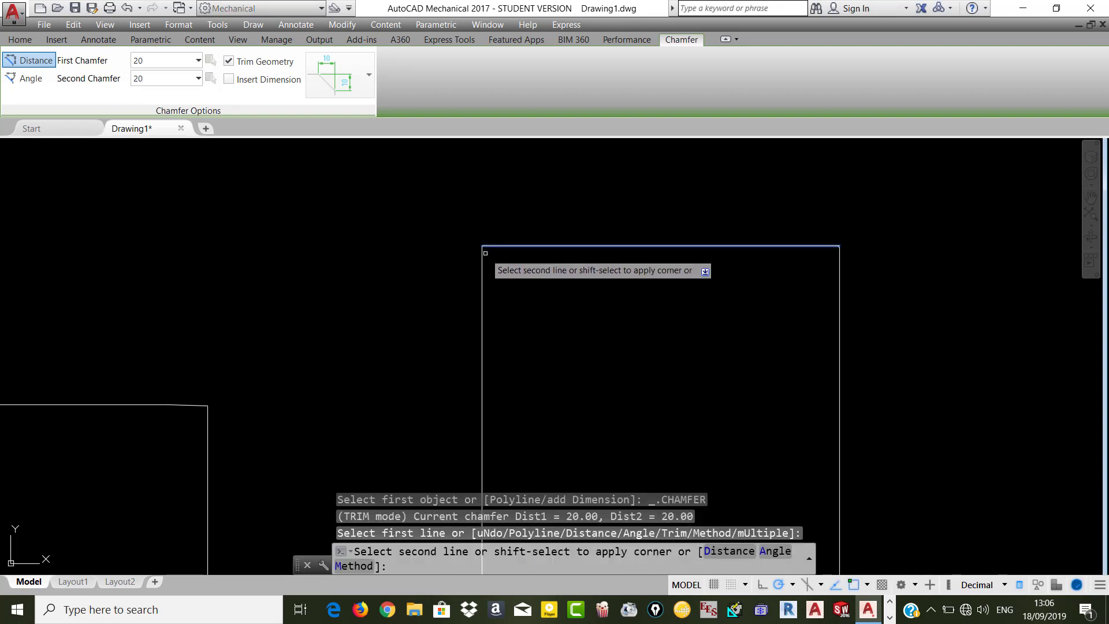
{"action": "left_click", "coordinate": [482, 258]}
{"action": "scroll", "coordinate": [484, 253], "scroll_direction": "up", "scroll_amount": 2}
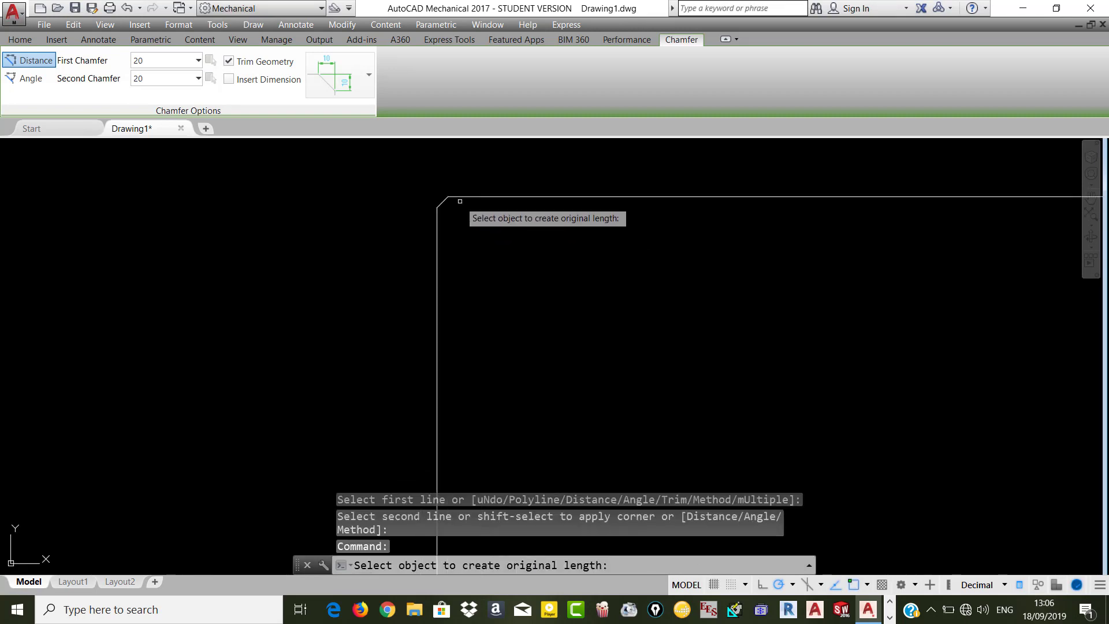
{"action": "key", "text": "Return"}
{"action": "key", "text": "Return"}
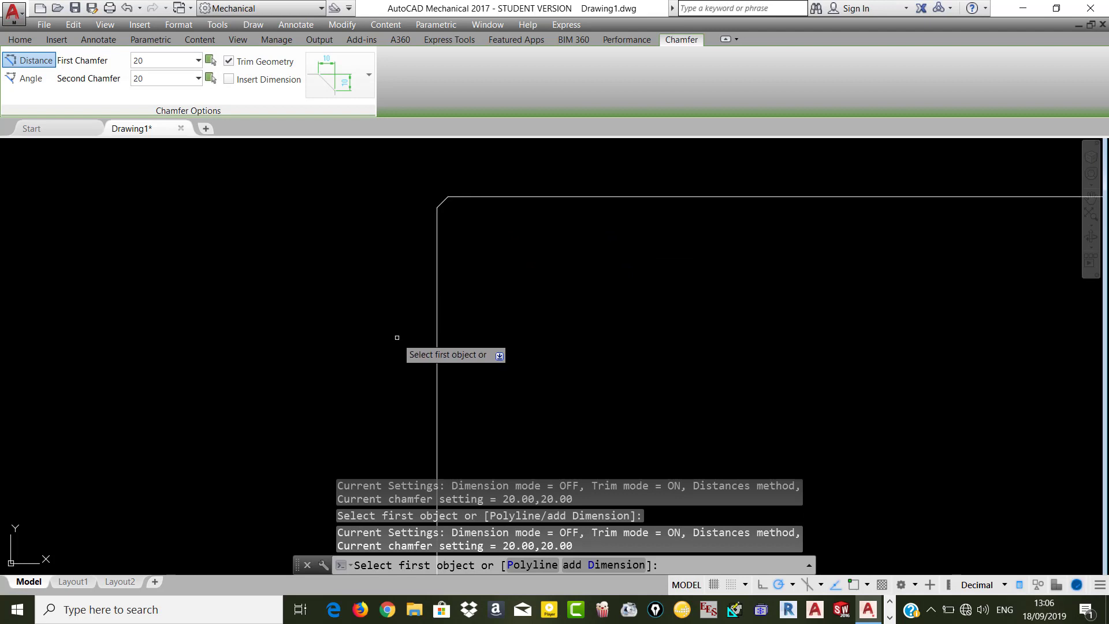
{"action": "key", "text": "Escape"}
{"action": "key", "text": "Escape"}
{"action": "key", "text": "Escape"}
{"action": "key", "text": "Escape"}
{"action": "scroll", "coordinate": [427, 267], "scroll_direction": "down", "scroll_amount": 3}
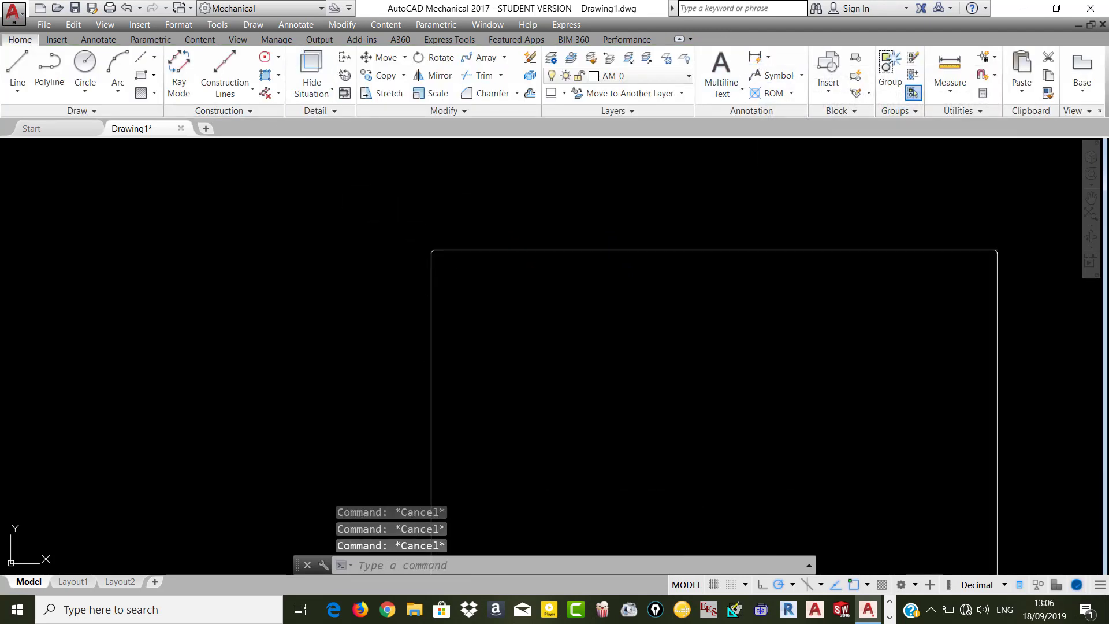
- Add a vertical 20 dimension to the left of the top-left chamfer
{"action": "left_click", "coordinate": [754, 58]}
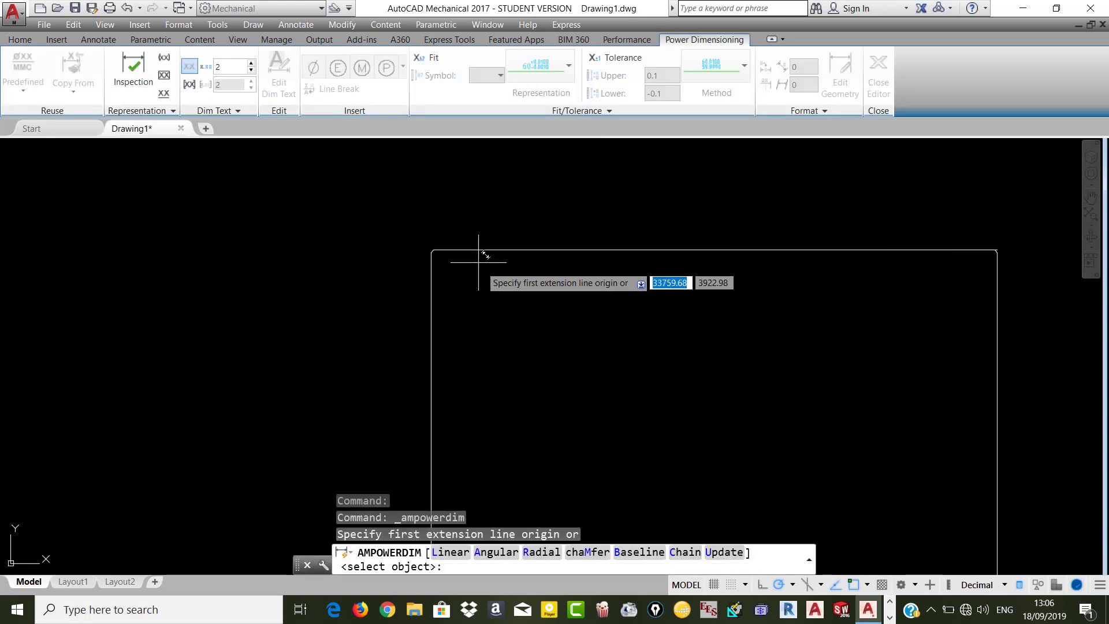
{"action": "scroll", "coordinate": [416, 254], "scroll_direction": "up", "scroll_amount": 5}
{"action": "scroll", "coordinate": [515, 223], "scroll_direction": "up", "scroll_amount": 4}
{"action": "scroll", "coordinate": [520, 210], "scroll_direction": "up", "scroll_amount": 2}
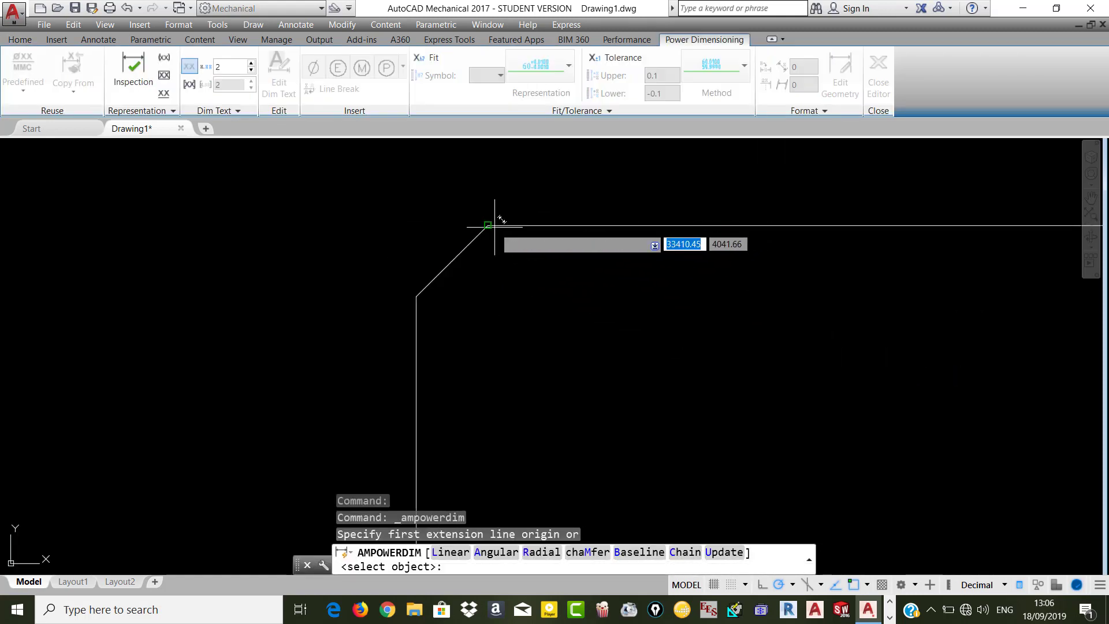
{"action": "left_click", "coordinate": [488, 224]}
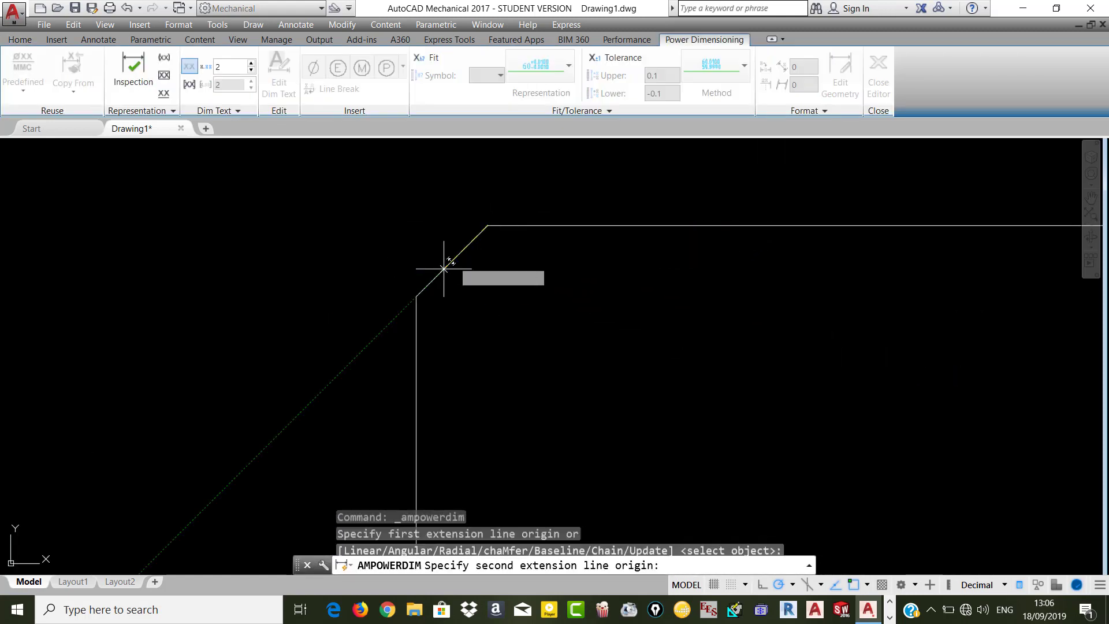
{"action": "left_click", "coordinate": [415, 297]}
{"action": "left_click", "coordinate": [394, 271]}
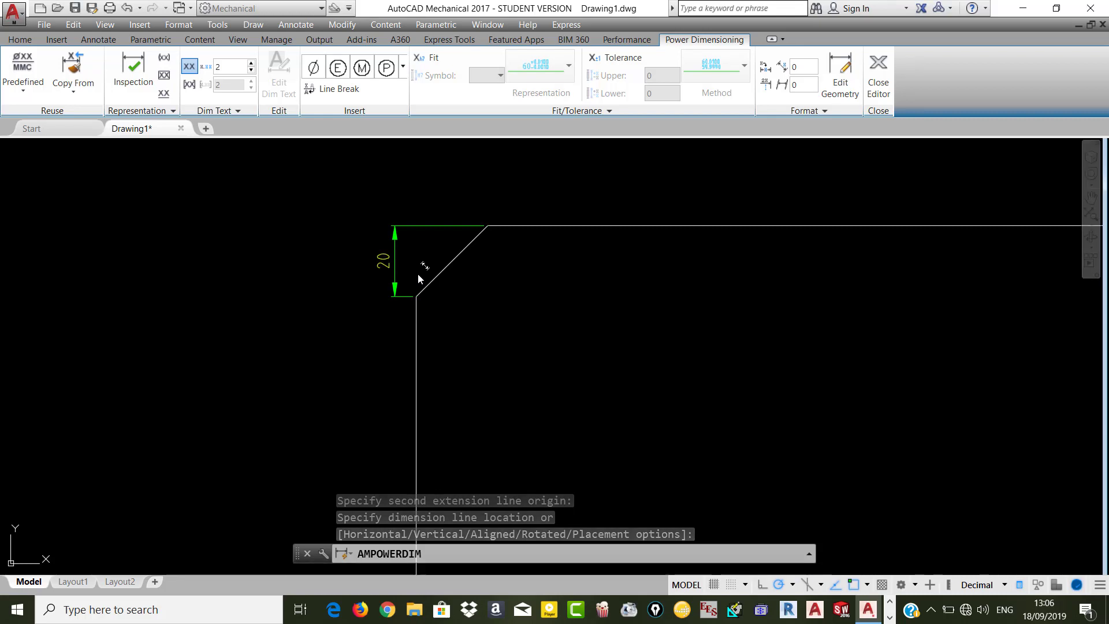
{"action": "key", "text": "Escape"}
{"action": "key", "text": "Escape"}
{"action": "key", "text": "Escape"}
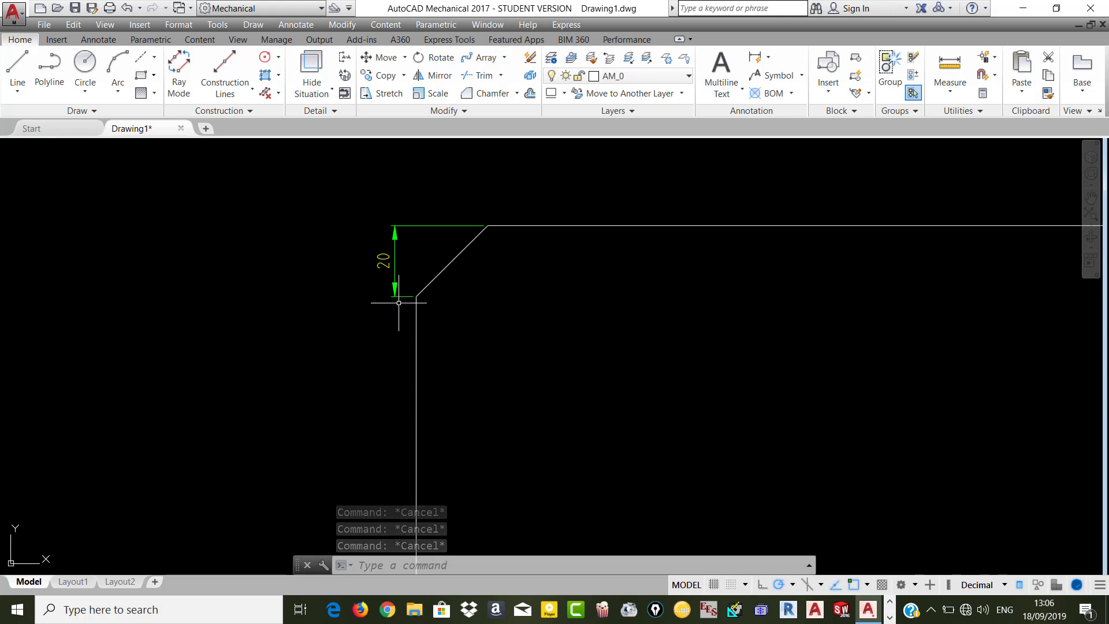
- Add a horizontal 20 dimension below the same chamfer
{"action": "key", "text": "Return"}
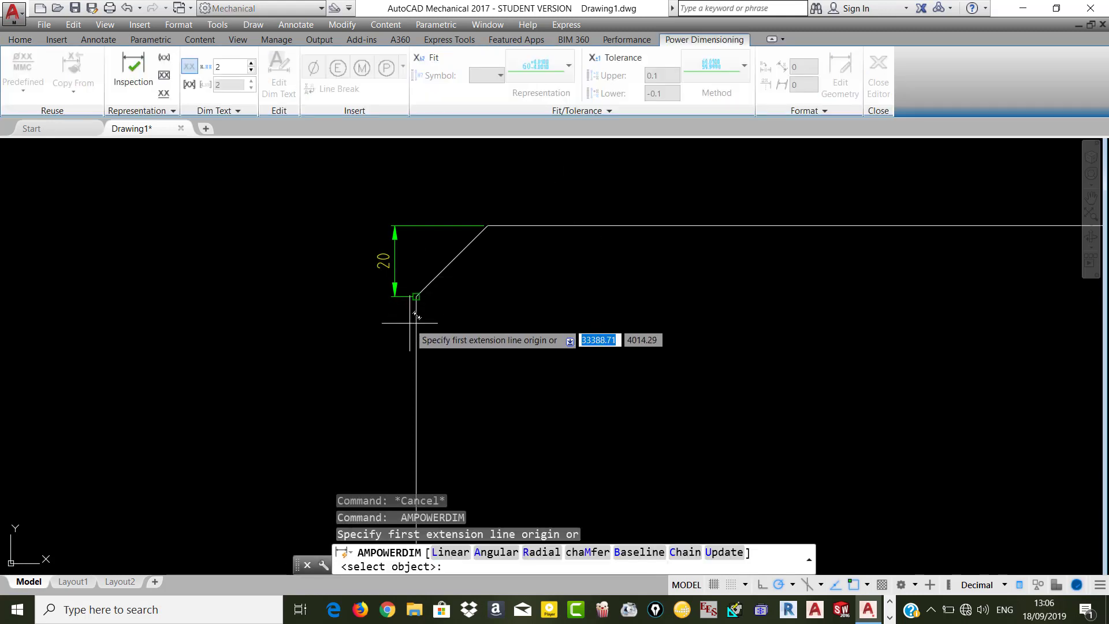
{"action": "left_click", "coordinate": [417, 296]}
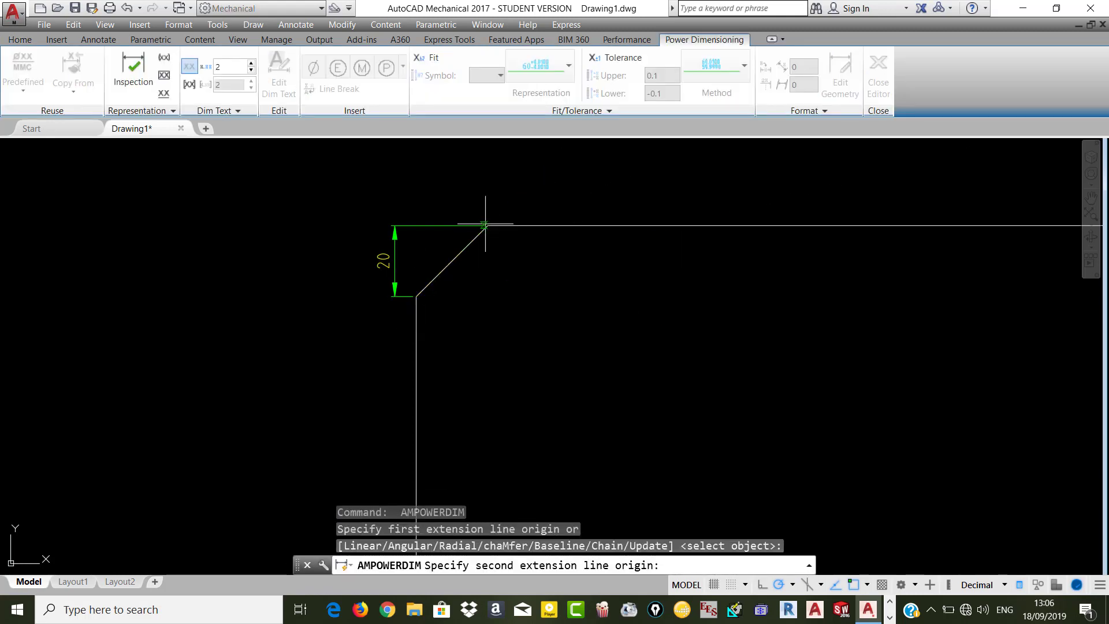
{"action": "left_click", "coordinate": [488, 226]}
{"action": "left_click", "coordinate": [407, 316]}
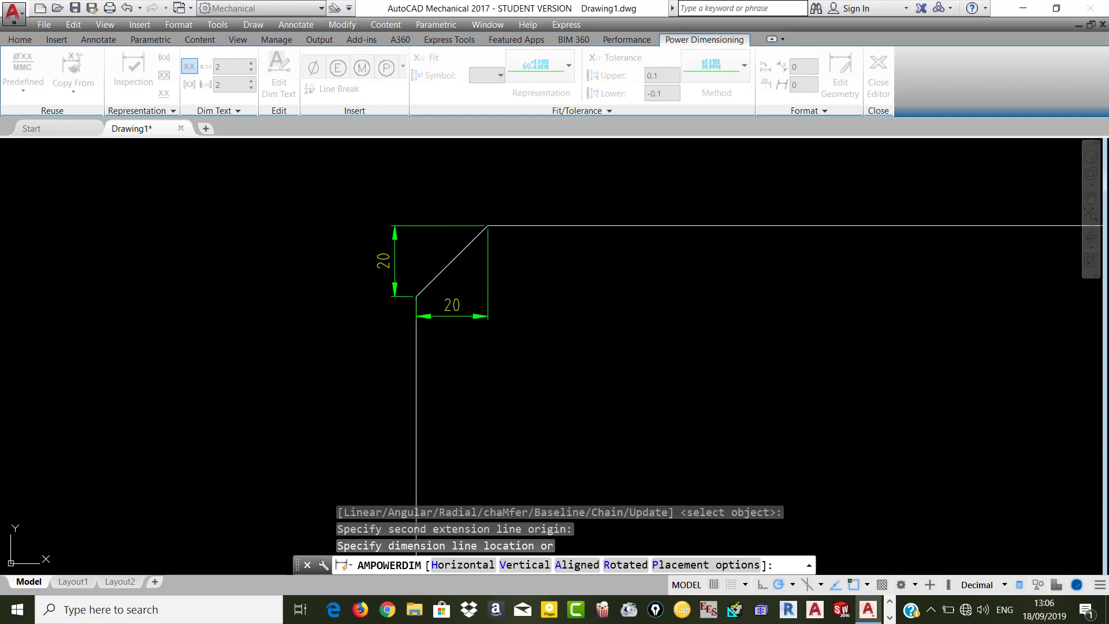
{"action": "left_click", "coordinate": [508, 316]}
{"action": "key", "text": "Escape"}
{"action": "key", "text": "Escape"}
- Dimension the left rectangle's rounded lower-right corner as R70 using Power Dimension Radius
{"action": "scroll", "coordinate": [300, 312], "scroll_direction": "down", "scroll_amount": 5}
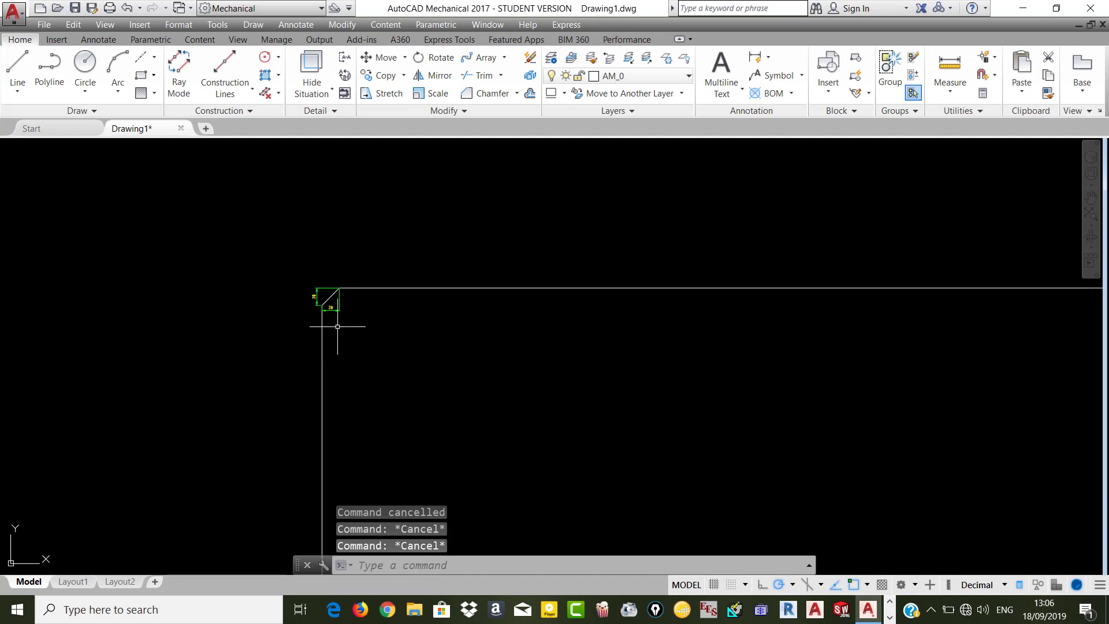
{"action": "scroll", "coordinate": [218, 326], "scroll_direction": "down", "scroll_amount": 2}
{"action": "scroll", "coordinate": [223, 318], "scroll_direction": "down", "scroll_amount": 2}
{"action": "scroll", "coordinate": [256, 322], "scroll_direction": "down", "scroll_amount": 3}
{"action": "scroll", "coordinate": [256, 322], "scroll_direction": "up", "scroll_amount": 3}
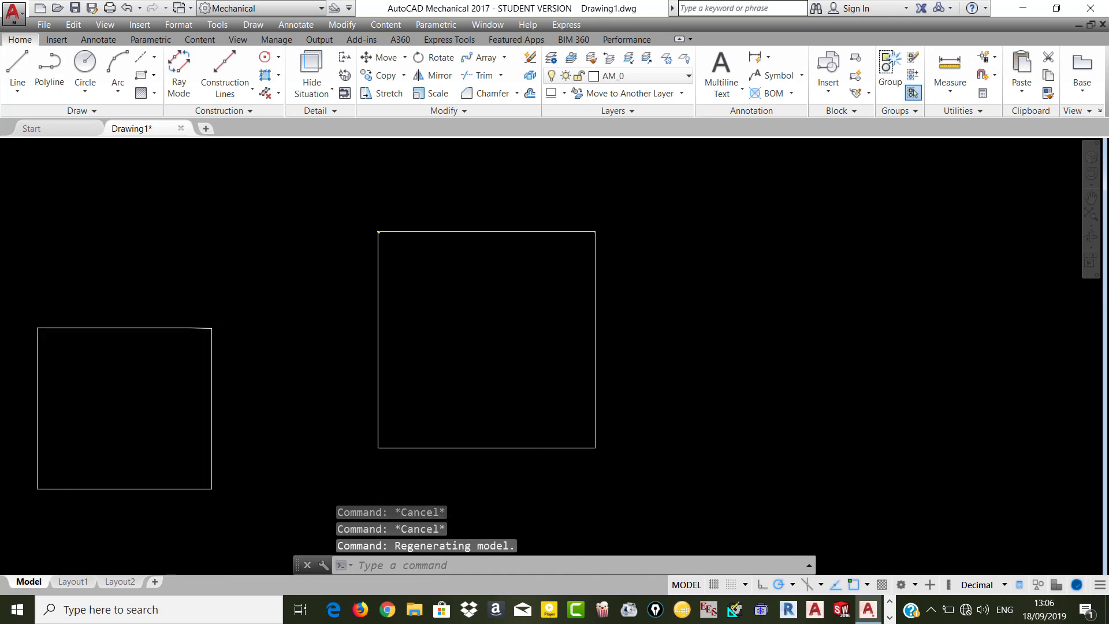
{"action": "scroll", "coordinate": [255, 322], "scroll_direction": "up", "scroll_amount": 3}
{"action": "scroll", "coordinate": [421, 297], "scroll_direction": "down", "scroll_amount": 1}
{"action": "scroll", "coordinate": [452, 272], "scroll_direction": "down", "scroll_amount": 1}
{"action": "scroll", "coordinate": [597, 292], "scroll_direction": "down", "scroll_amount": 1}
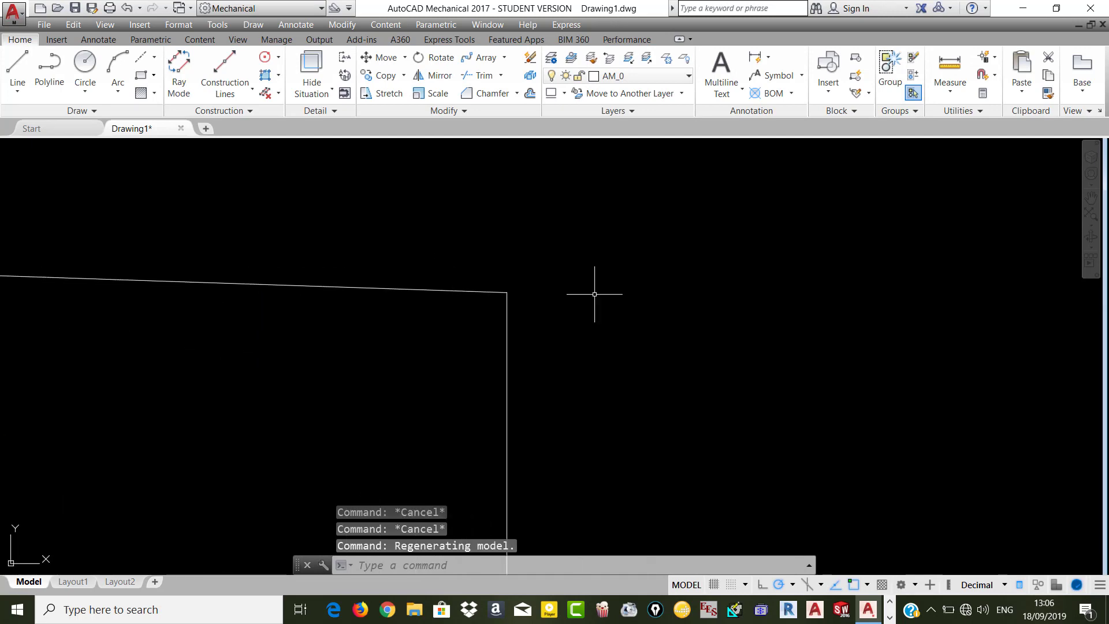
{"action": "scroll", "coordinate": [625, 301], "scroll_direction": "down", "scroll_amount": 3}
{"action": "scroll", "coordinate": [410, 297], "scroll_direction": "up", "scroll_amount": 3}
{"action": "scroll", "coordinate": [347, 260], "scroll_direction": "up", "scroll_amount": 2}
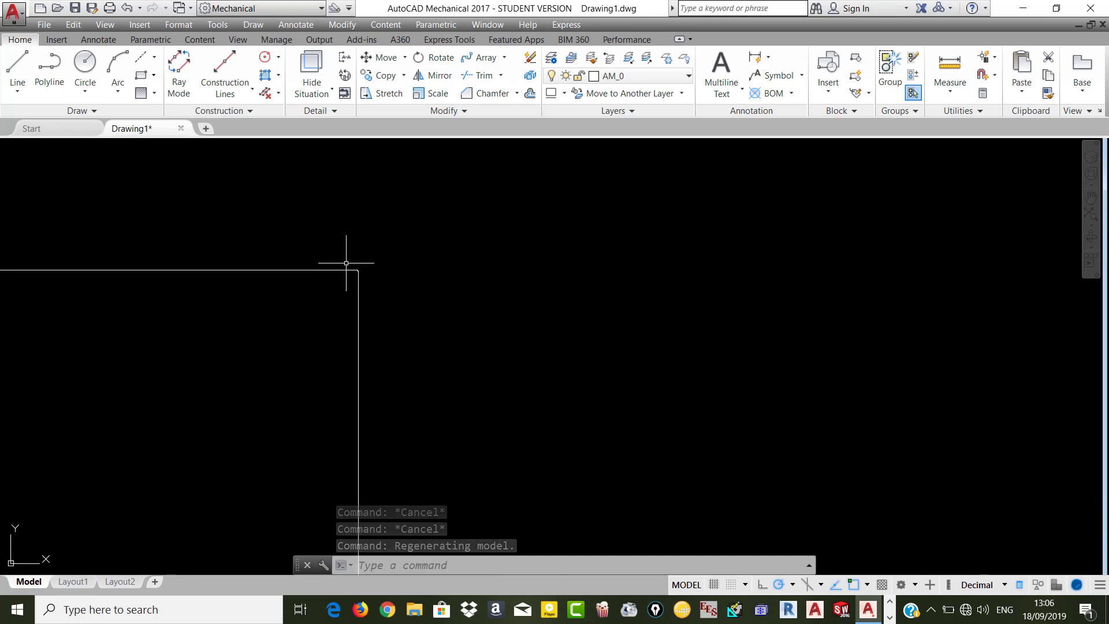
{"action": "scroll", "coordinate": [563, 237], "scroll_direction": "down", "scroll_amount": 5}
{"action": "scroll", "coordinate": [537, 370], "scroll_direction": "up", "scroll_amount": 5}
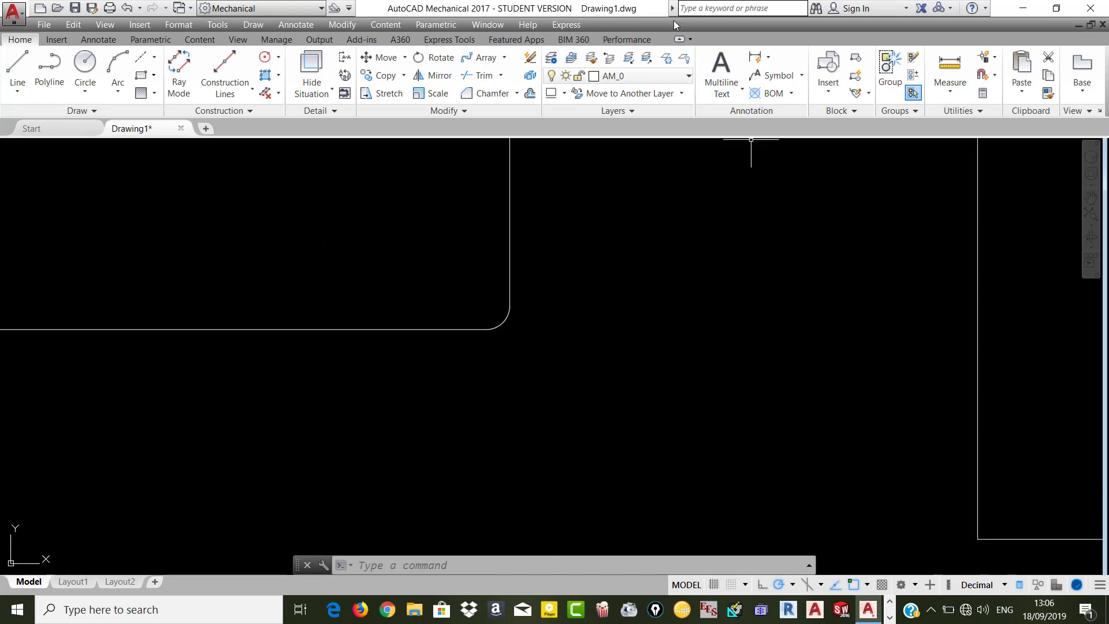
{"action": "left_click", "coordinate": [769, 58]}
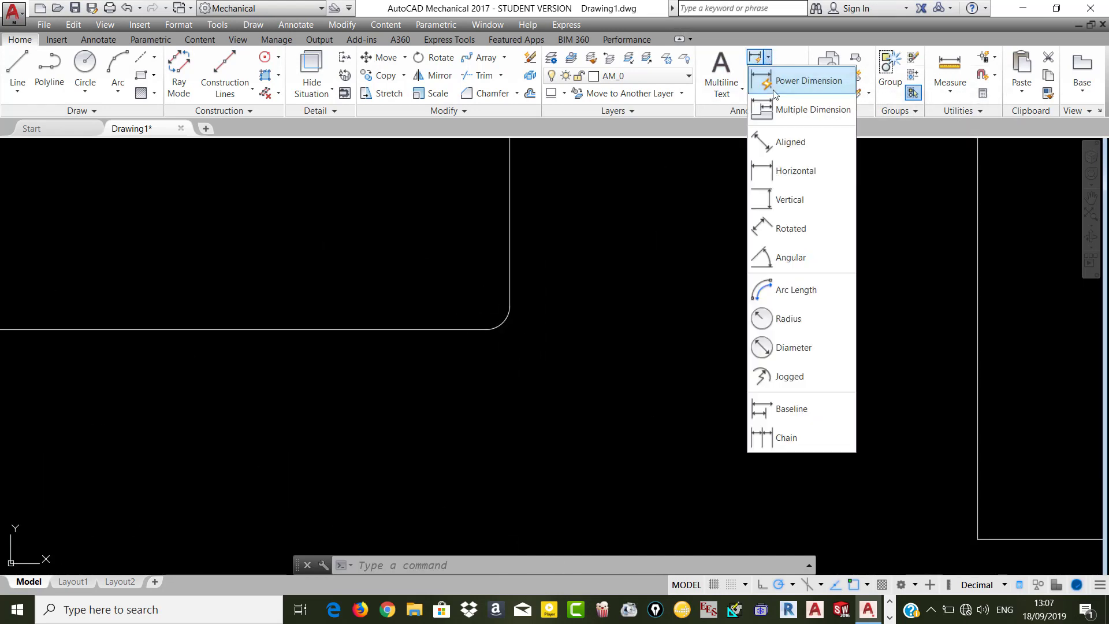
{"action": "left_click", "coordinate": [781, 317]}
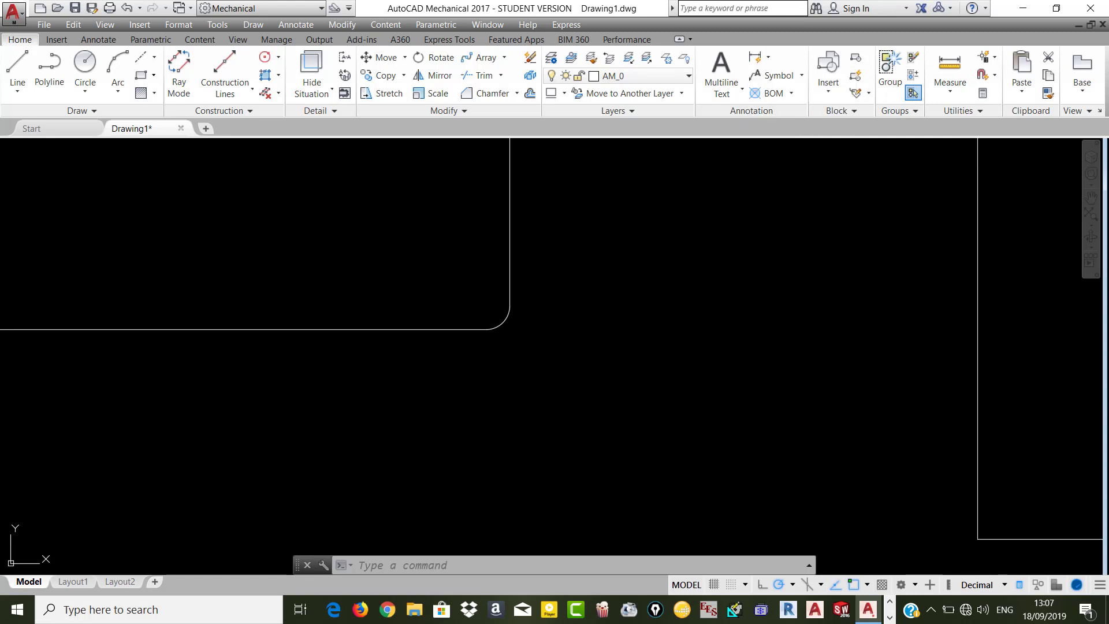
{"action": "left_click", "coordinate": [507, 319]}
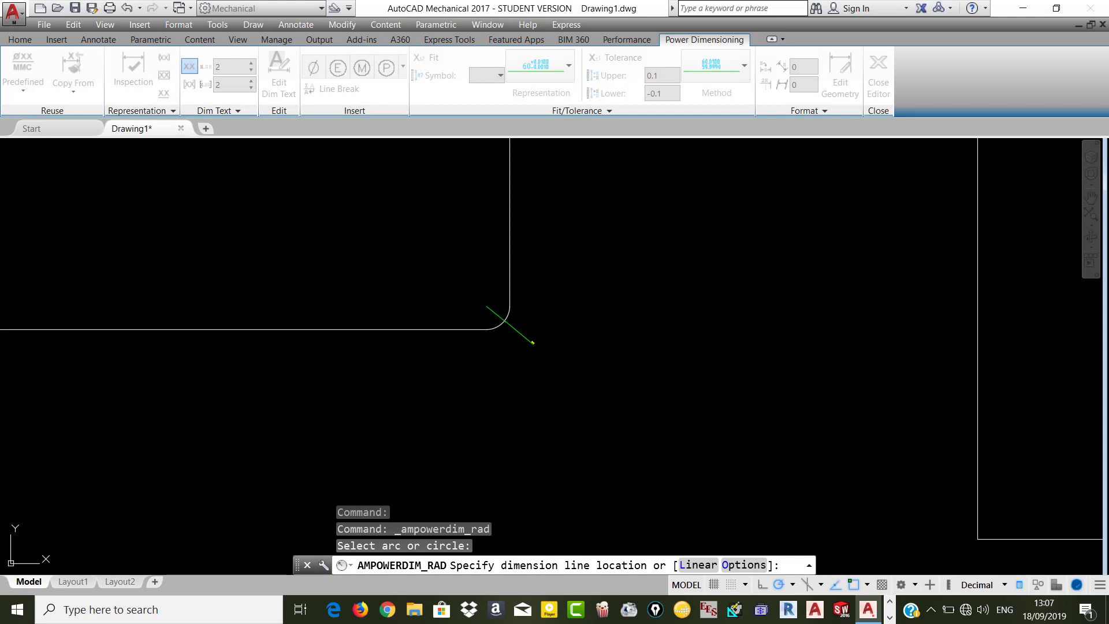
{"action": "left_click", "coordinate": [532, 342]}
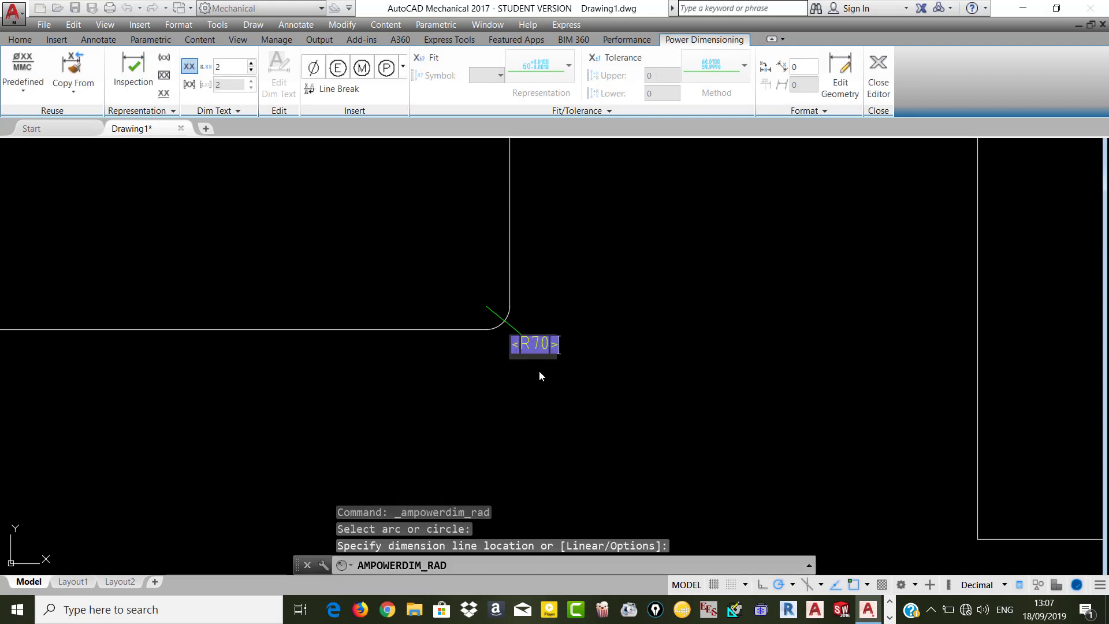
{"action": "key", "text": "Escape"}
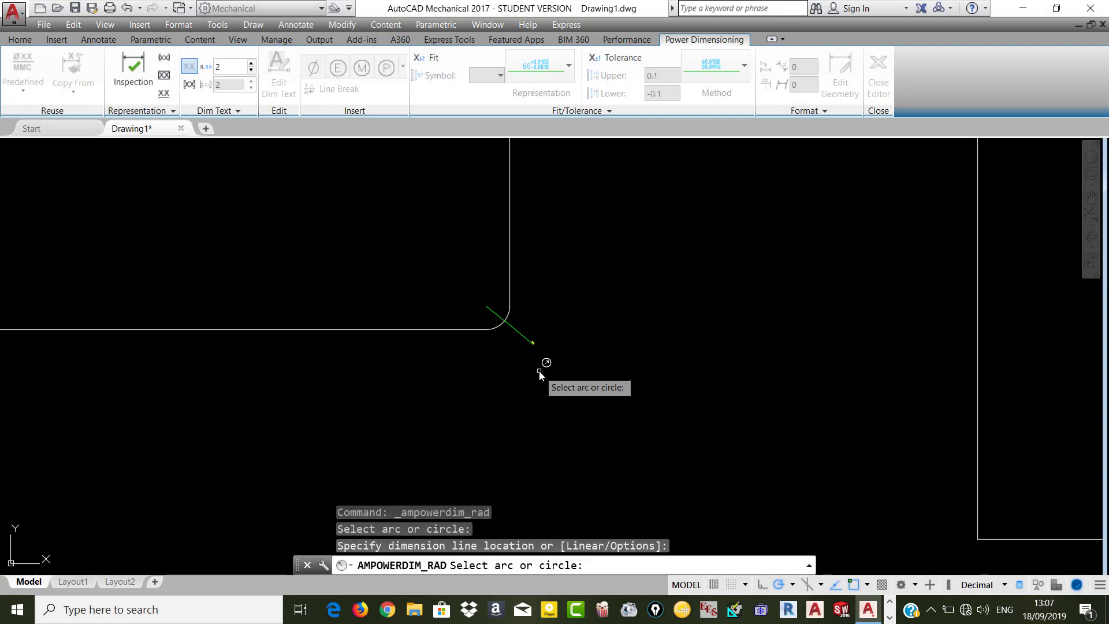
{"action": "key", "text": "Escape"}
{"action": "key", "text": "Escape"}
{"action": "scroll", "coordinate": [510, 325], "scroll_direction": "up", "scroll_amount": 5}
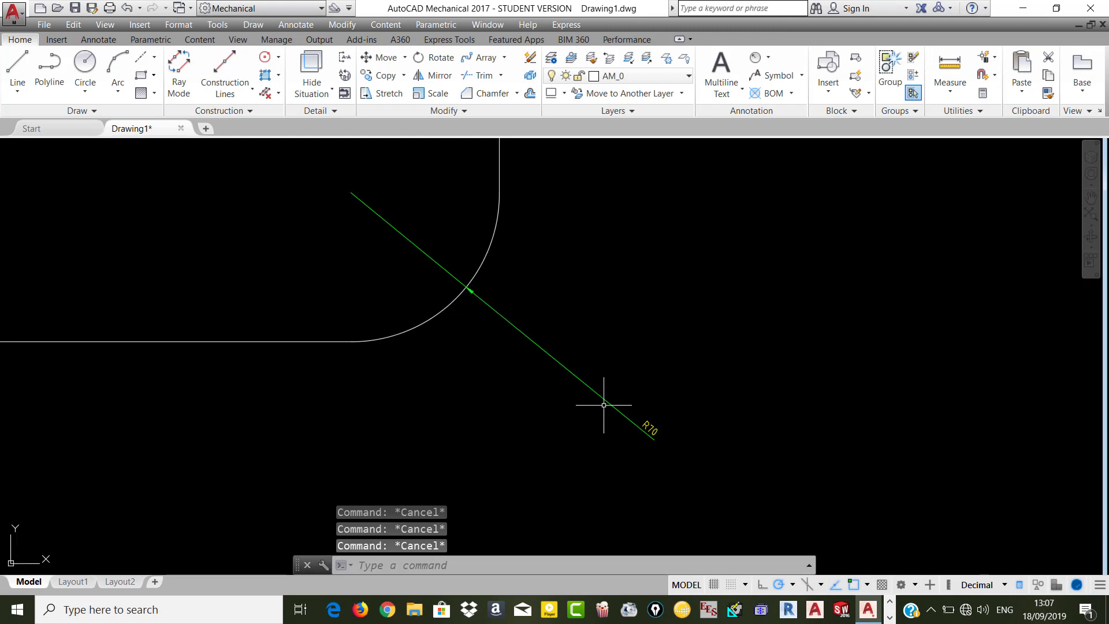
{"action": "scroll", "coordinate": [603, 404], "scroll_direction": "down", "scroll_amount": 5}
{"action": "scroll", "coordinate": [619, 408], "scroll_direction": "down", "scroll_amount": 4}
{"action": "scroll", "coordinate": [731, 339], "scroll_direction": "down", "scroll_amount": 2}
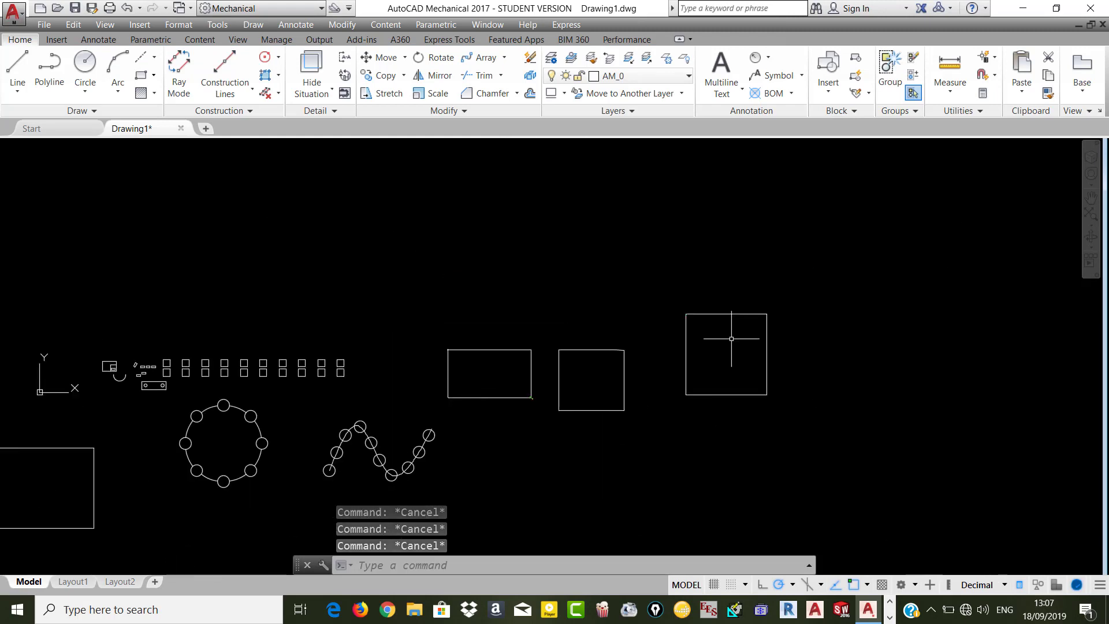
- Draw a small square near the top of the drawing
{"action": "left_click", "coordinate": [517, 94]}
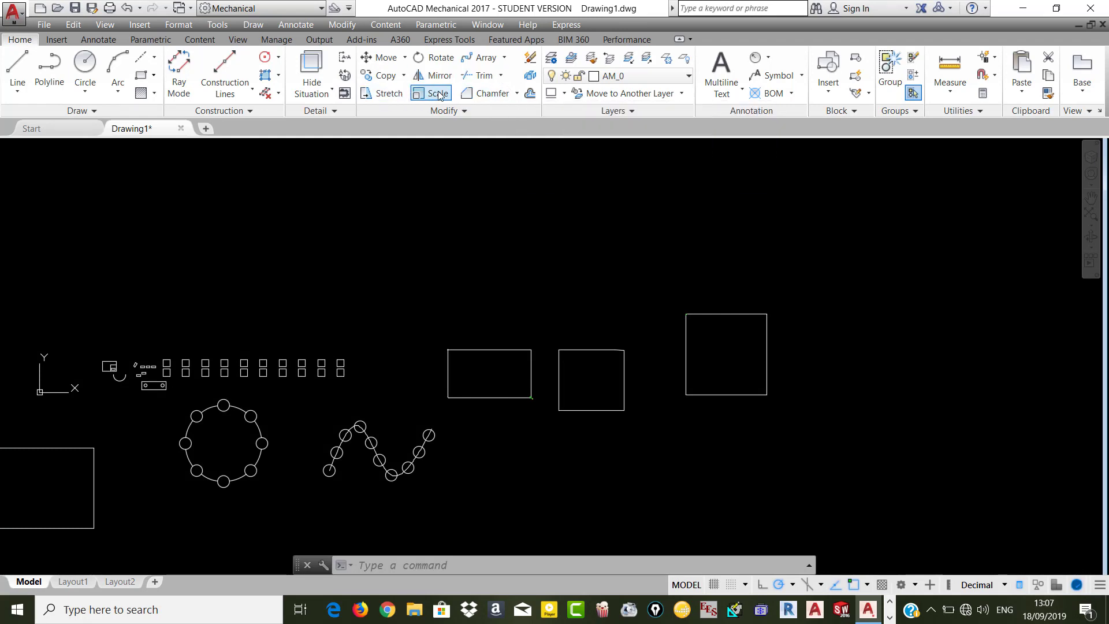
{"action": "left_click", "coordinate": [142, 76]}
{"action": "left_click", "coordinate": [450, 179]}
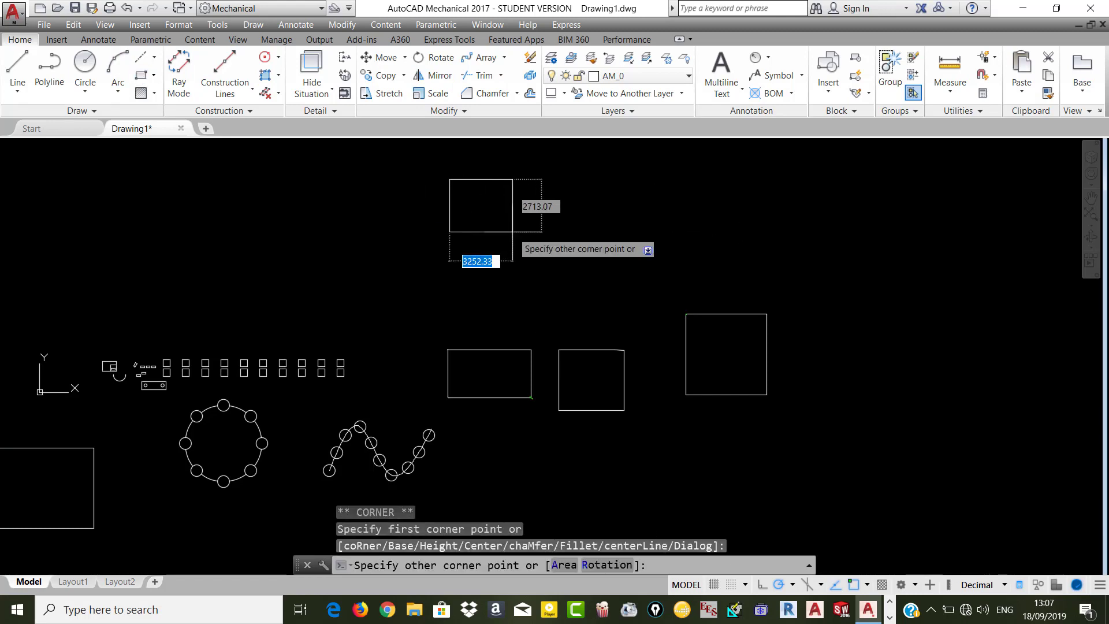
{"action": "left_click", "coordinate": [512, 232]}
- Scale the small square up about its bottom-right corner
{"action": "left_click", "coordinate": [446, 97]}
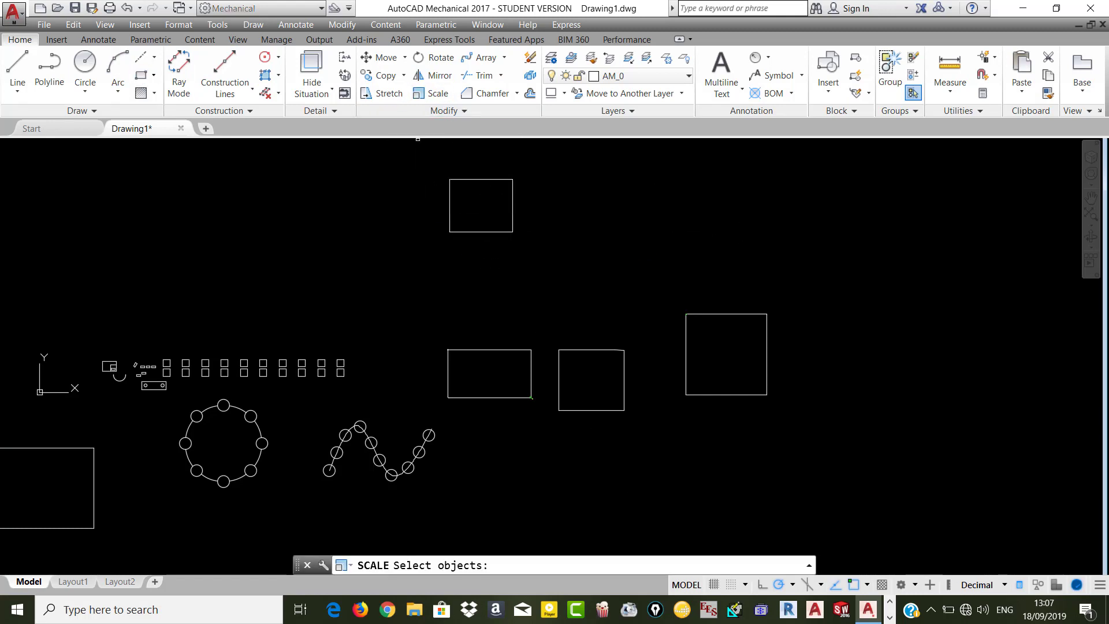
{"action": "left_click", "coordinate": [483, 179]}
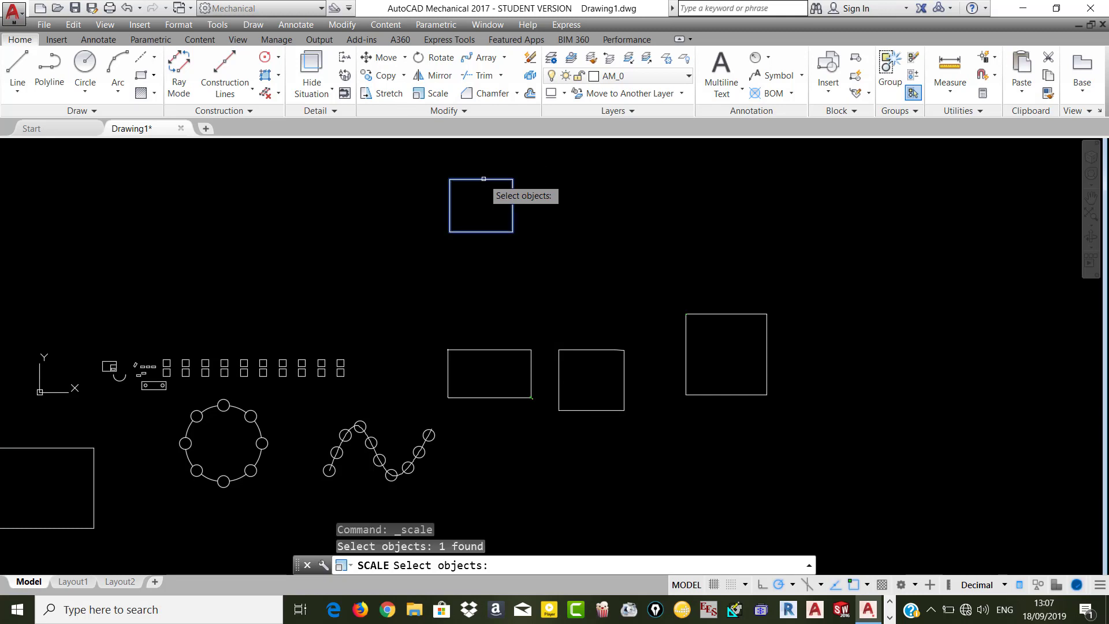
{"action": "key", "text": "Return"}
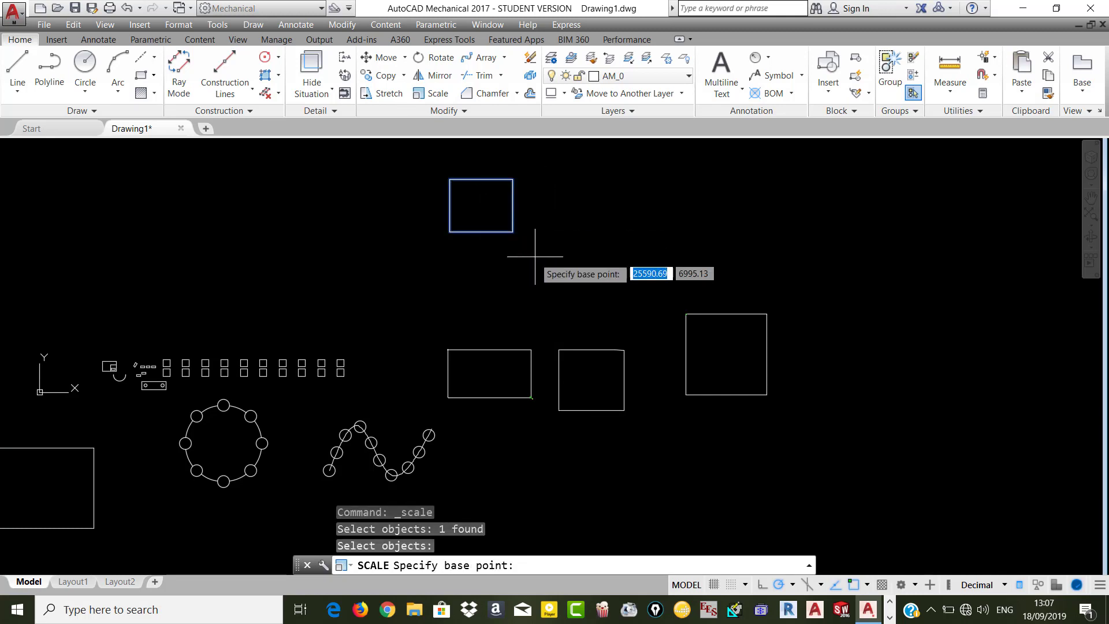
{"action": "left_click", "coordinate": [512, 231]}
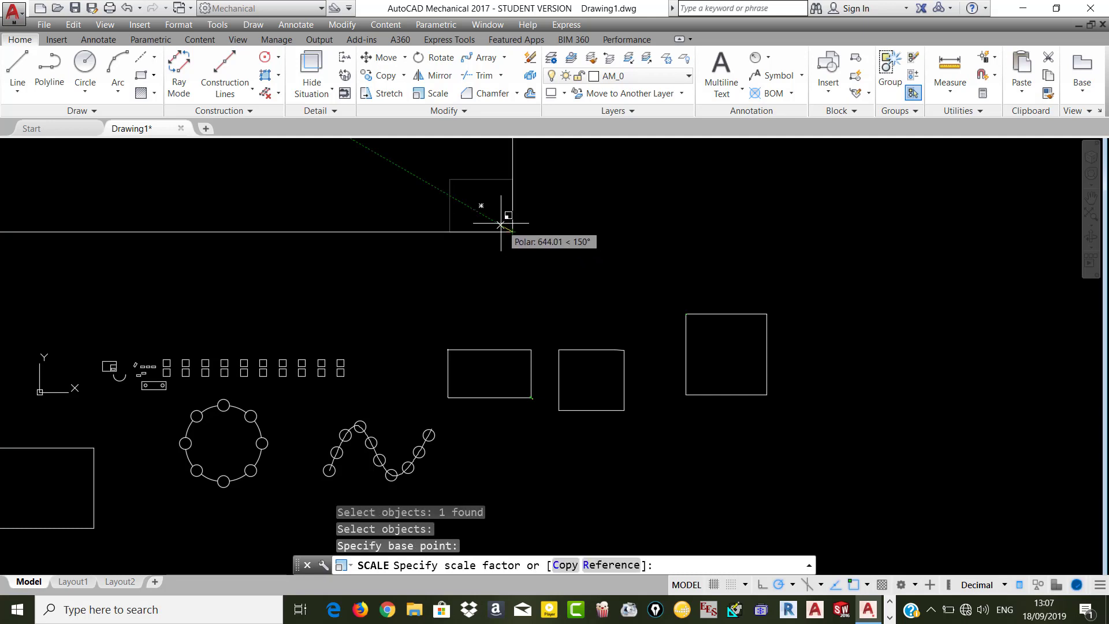
{"action": "scroll", "coordinate": [502, 225], "scroll_direction": "down", "scroll_amount": 5}
{"action": "scroll", "coordinate": [505, 230], "scroll_direction": "up", "scroll_amount": 2}
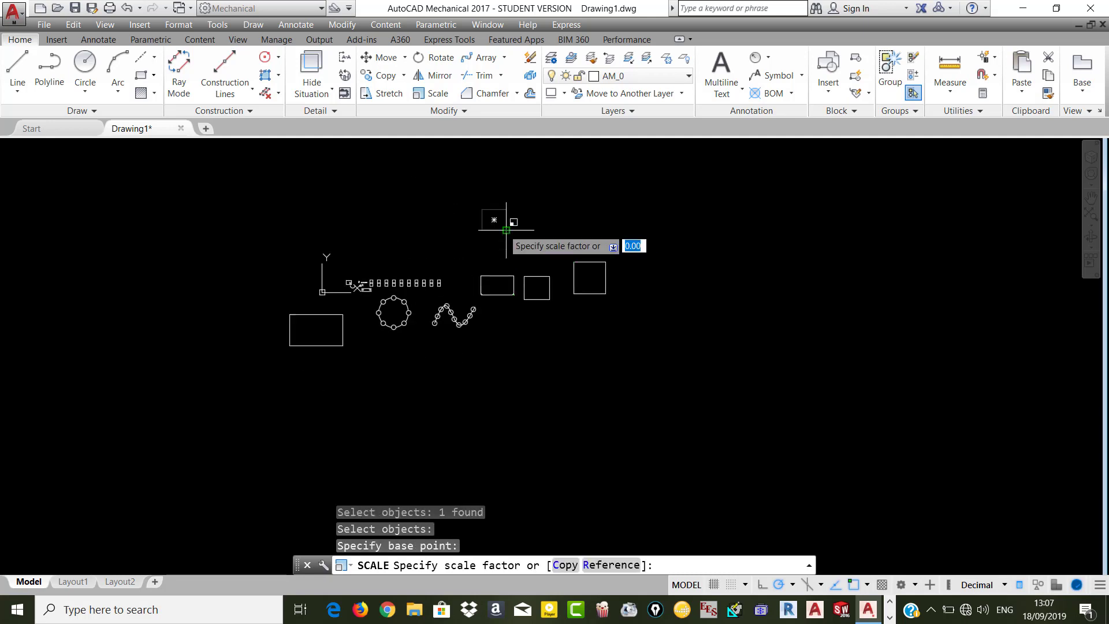
{"action": "scroll", "coordinate": [504, 220], "scroll_direction": "up", "scroll_amount": 4}
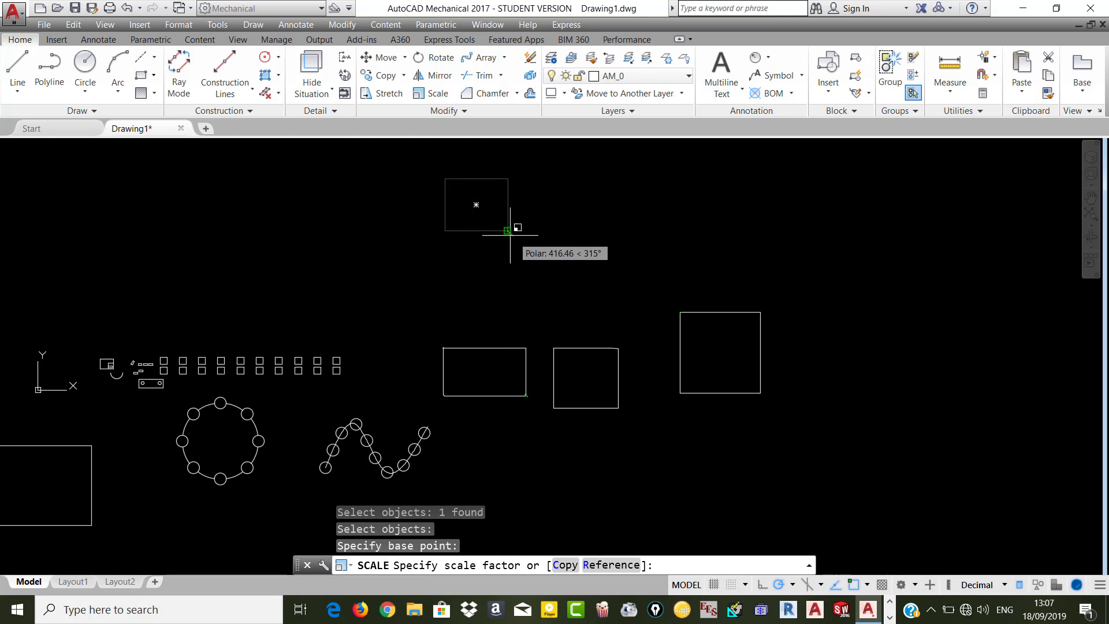
{"action": "left_click", "coordinate": [493, 222]}
- Window-select the enlarged square and delete it
{"action": "scroll", "coordinate": [508, 260], "scroll_direction": "down", "scroll_amount": 2}
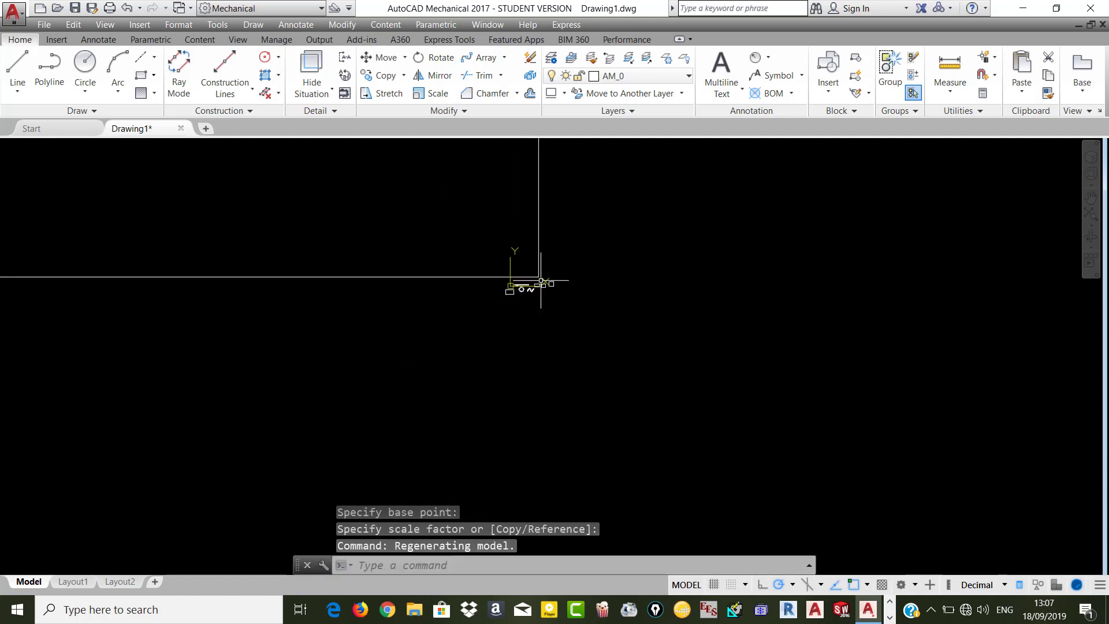
{"action": "scroll", "coordinate": [542, 277], "scroll_direction": "down", "scroll_amount": 5}
{"action": "scroll", "coordinate": [544, 260], "scroll_direction": "up", "scroll_amount": 2}
{"action": "left_click", "coordinate": [589, 197]}
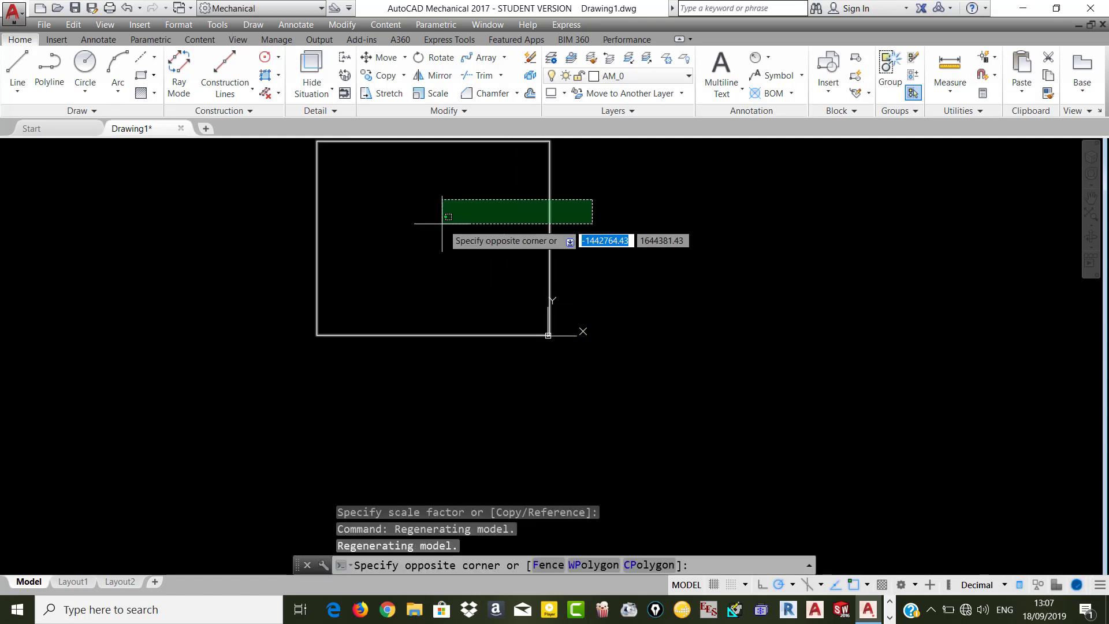
{"action": "left_click", "coordinate": [442, 223]}
{"action": "key", "text": "Delete"}
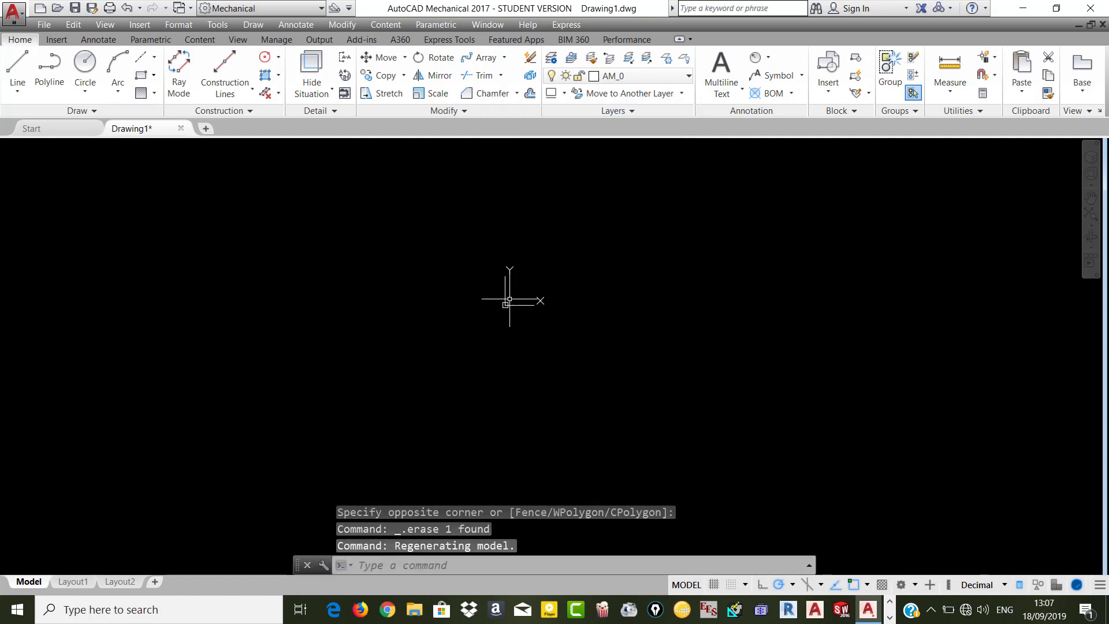
- Pan and zoom to review the remaining drawing, then begin a window around all objects
{"action": "scroll", "coordinate": [358, 315], "scroll_direction": "up", "scroll_amount": 7}
{"action": "scroll", "coordinate": [416, 320], "scroll_direction": "up", "scroll_amount": 5}
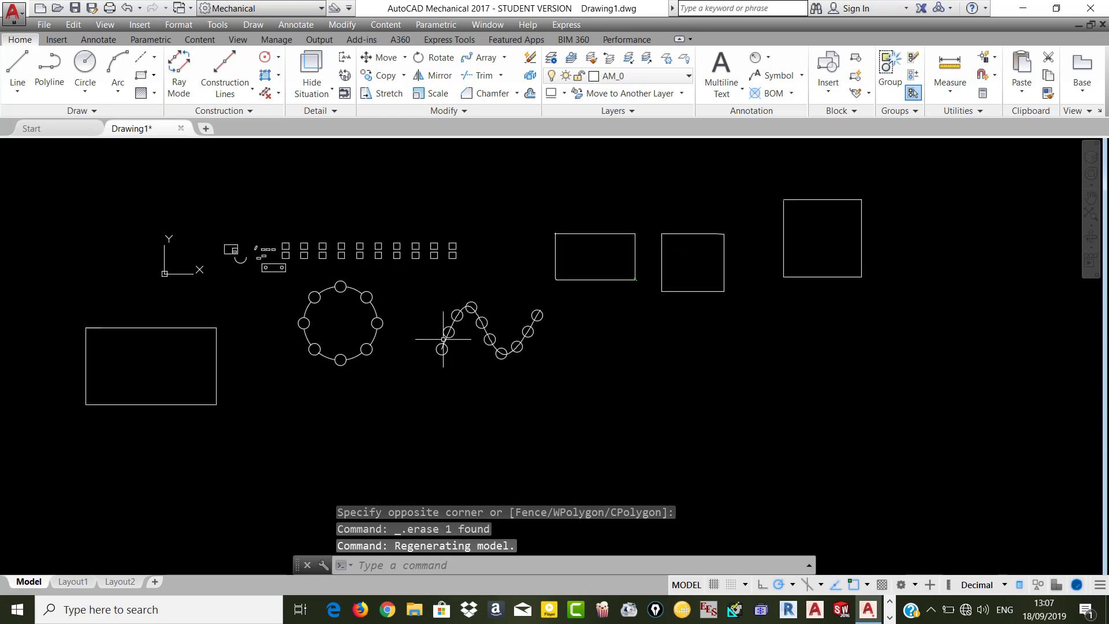
{"action": "scroll", "coordinate": [393, 317], "scroll_direction": "down", "scroll_amount": 4}
{"action": "scroll", "coordinate": [428, 339], "scroll_direction": "up", "scroll_amount": 10}
{"action": "scroll", "coordinate": [428, 338], "scroll_direction": "down", "scroll_amount": 10}
{"action": "scroll", "coordinate": [432, 323], "scroll_direction": "up", "scroll_amount": 8}
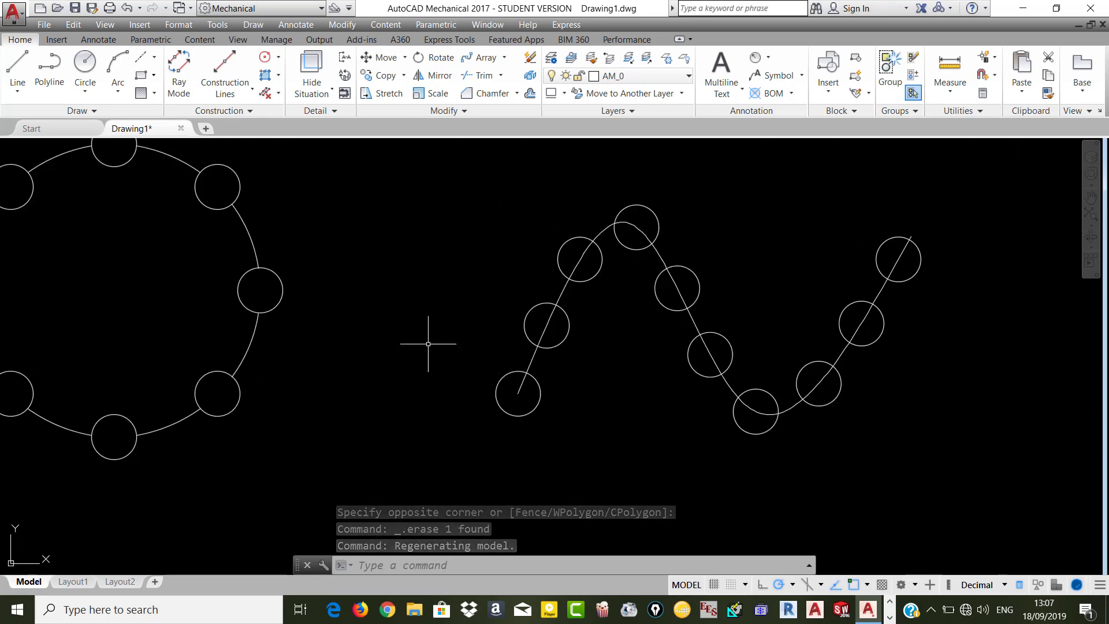
{"action": "scroll", "coordinate": [431, 346], "scroll_direction": "down", "scroll_amount": 8}
{"action": "scroll", "coordinate": [428, 345], "scroll_direction": "up", "scroll_amount": 7}
{"action": "scroll", "coordinate": [428, 344], "scroll_direction": "down", "scroll_amount": 10}
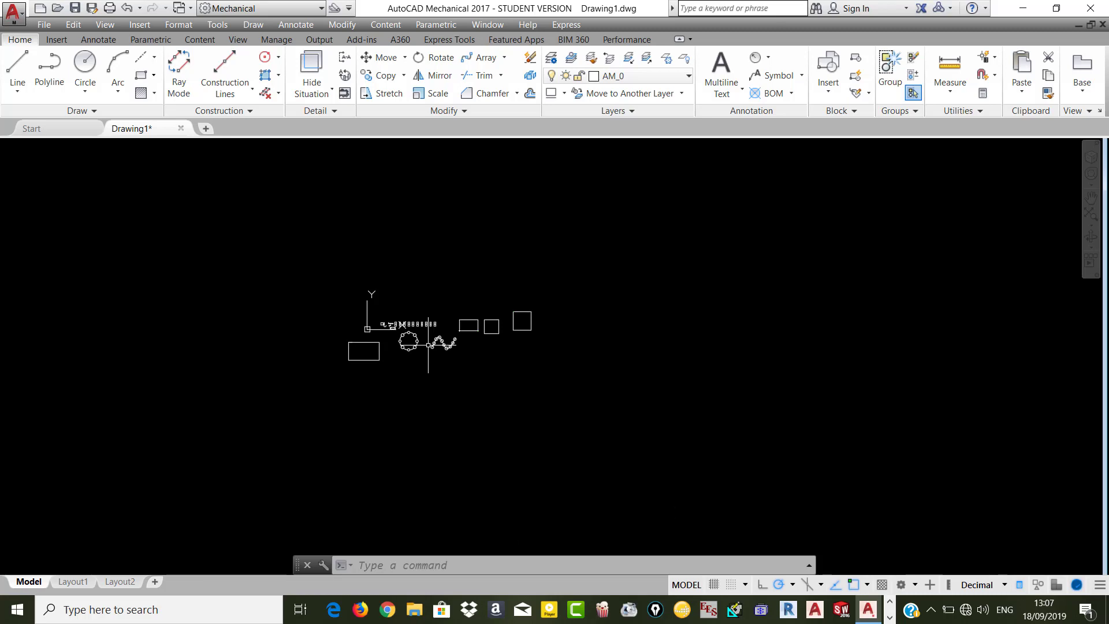
{"action": "left_click", "coordinate": [1090, 198]}
{"action": "mouse_move", "coordinate": [586, 341]}
{"action": "left_mouse_down"}
{"action": "mouse_move", "coordinate": [624, 344]}
{"action": "mouse_move", "coordinate": [659, 408]}
{"action": "mouse_move", "coordinate": [589, 391]}
{"action": "mouse_move", "coordinate": [629, 359]}
{"action": "left_mouse_up"}
{"action": "scroll", "coordinate": [622, 362], "scroll_direction": "up", "scroll_amount": 4}
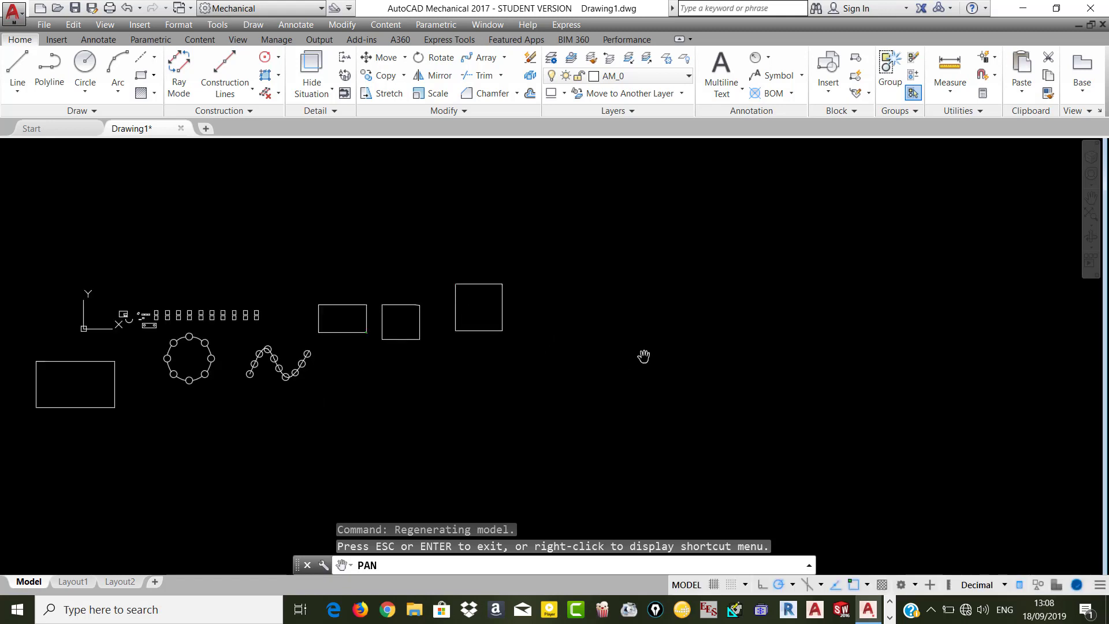
{"action": "scroll", "coordinate": [643, 357], "scroll_direction": "down", "scroll_amount": 2}
{"action": "key", "text": "Escape"}
{"action": "key", "text": "Escape"}
{"action": "scroll", "coordinate": [459, 324], "scroll_direction": "up", "scroll_amount": 2}
{"action": "scroll", "coordinate": [462, 325], "scroll_direction": "up", "scroll_amount": 4}
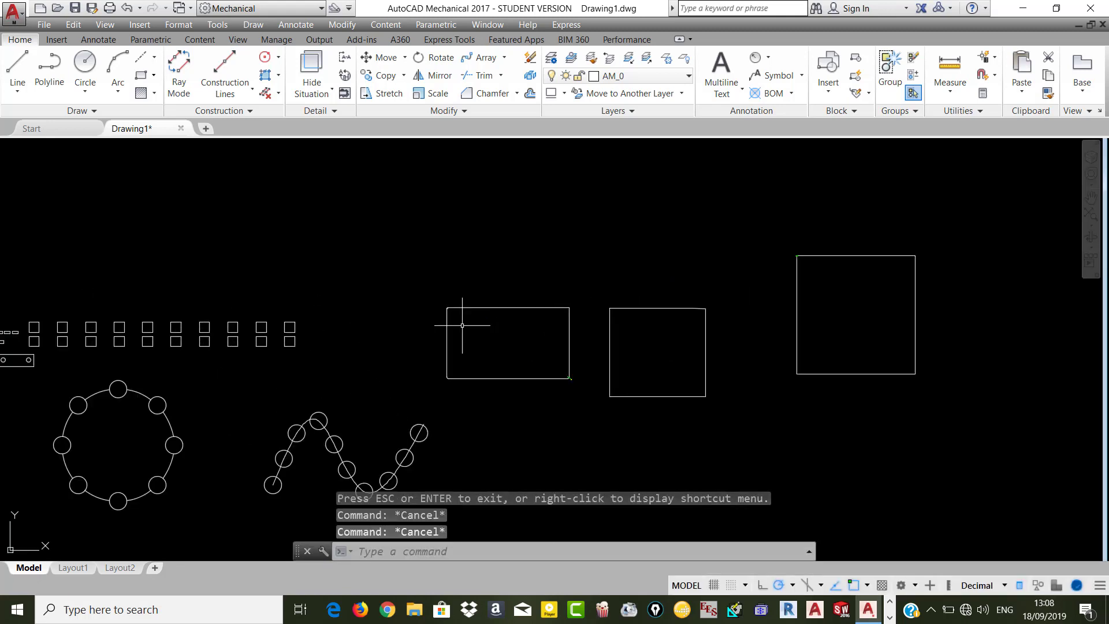
{"action": "scroll", "coordinate": [465, 326], "scroll_direction": "down", "scroll_amount": 6}
{"action": "scroll", "coordinate": [470, 376], "scroll_direction": "up", "scroll_amount": 3}
{"action": "scroll", "coordinate": [470, 383], "scroll_direction": "up", "scroll_amount": 3}
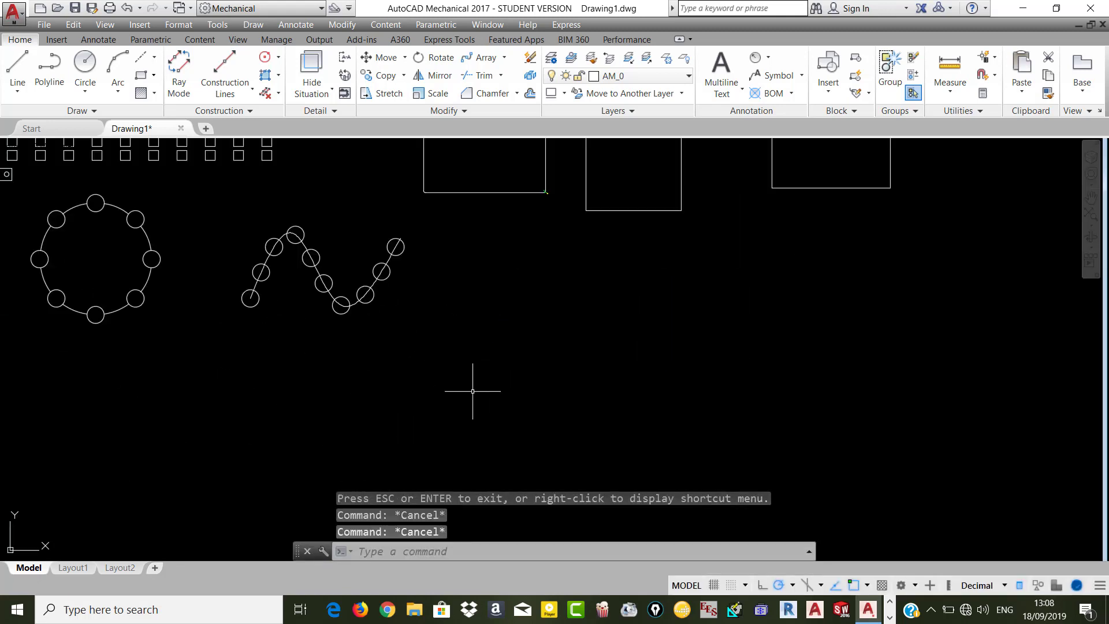
{"action": "scroll", "coordinate": [470, 384], "scroll_direction": "down", "scroll_amount": 3}
{"action": "scroll", "coordinate": [626, 381], "scroll_direction": "down", "scroll_amount": 2}
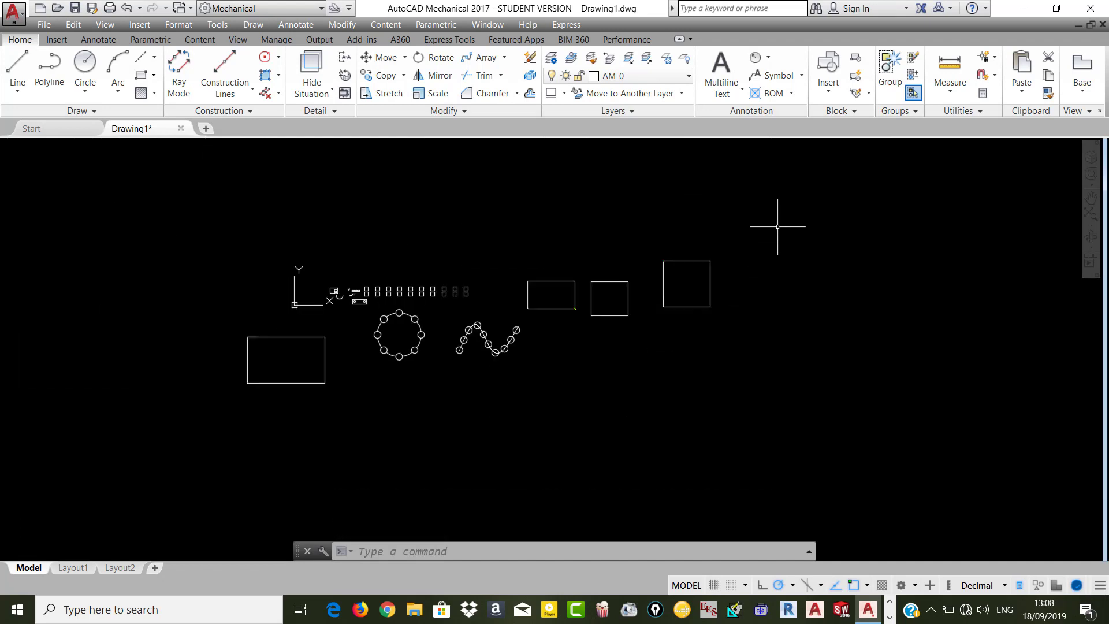
{"action": "left_click", "coordinate": [777, 226]}
- Delete every object in the drawing and place a new circle
{"action": "left_click", "coordinate": [84, 432]}
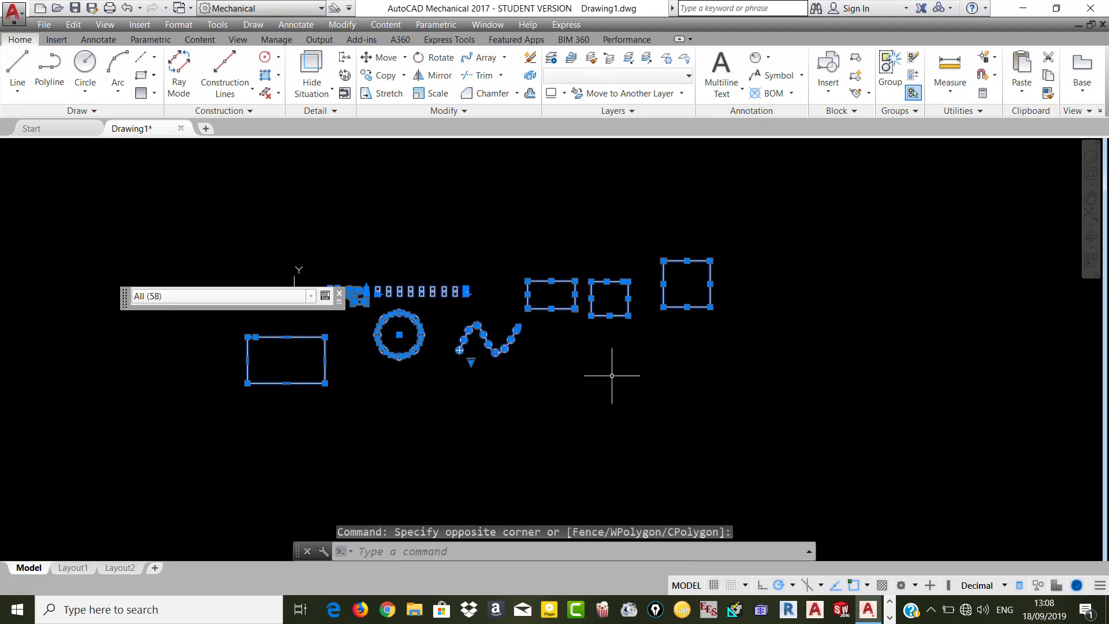
{"action": "key", "text": "Delete"}
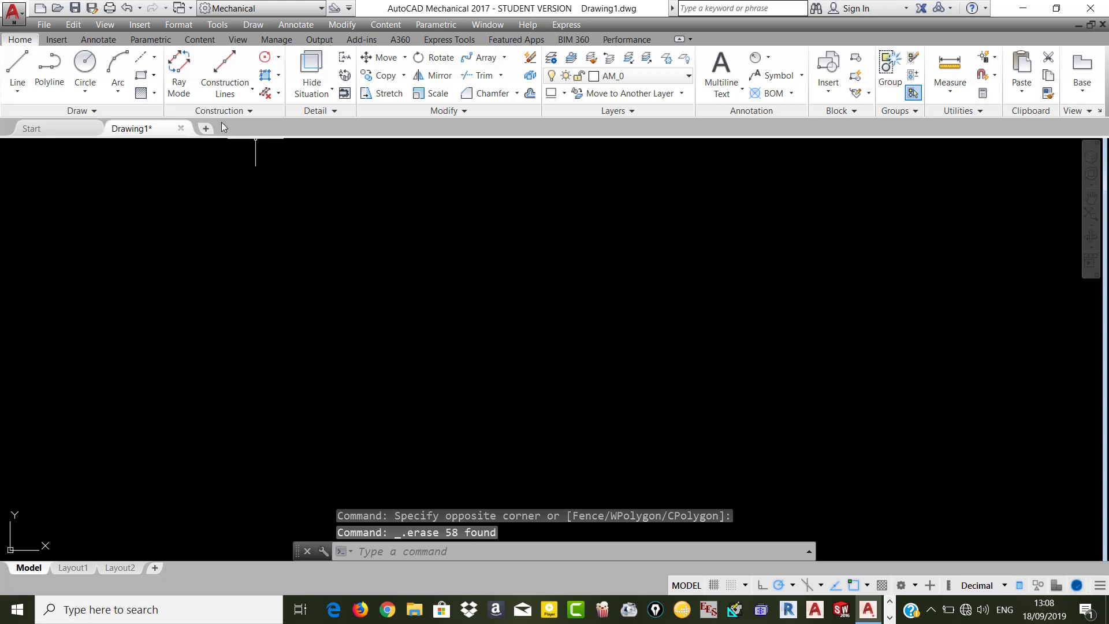
{"action": "left_click", "coordinate": [85, 62]}
{"action": "left_click", "coordinate": [439, 329]}
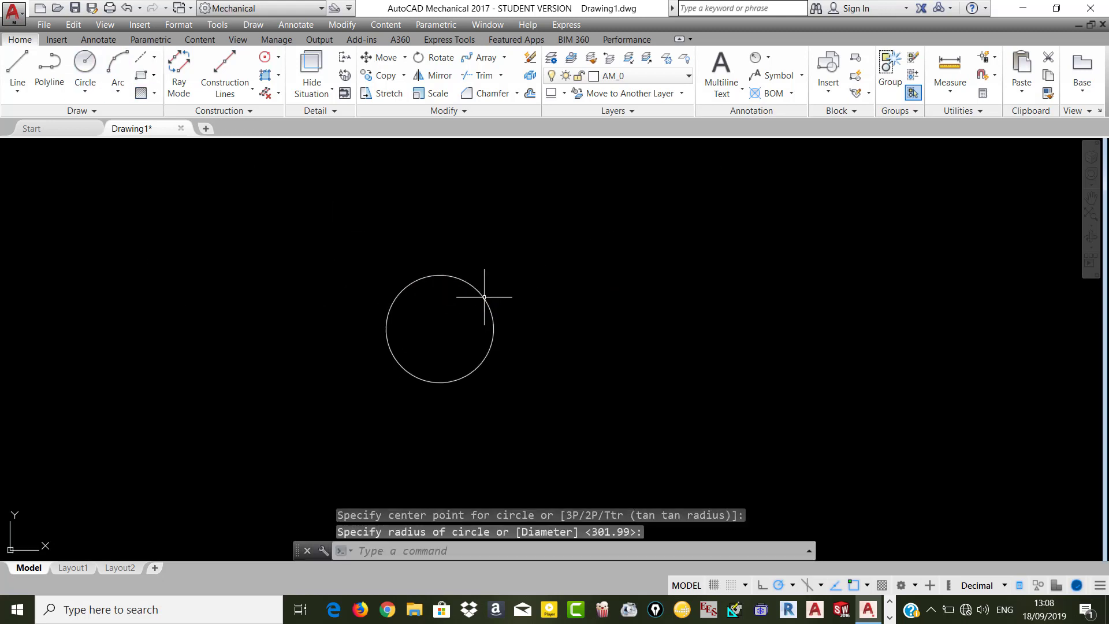
- Draw a rectangle to the left of the circle
{"action": "left_click", "coordinate": [140, 74]}
{"action": "left_click", "coordinate": [156, 266]}
{"action": "left_click", "coordinate": [252, 336]}
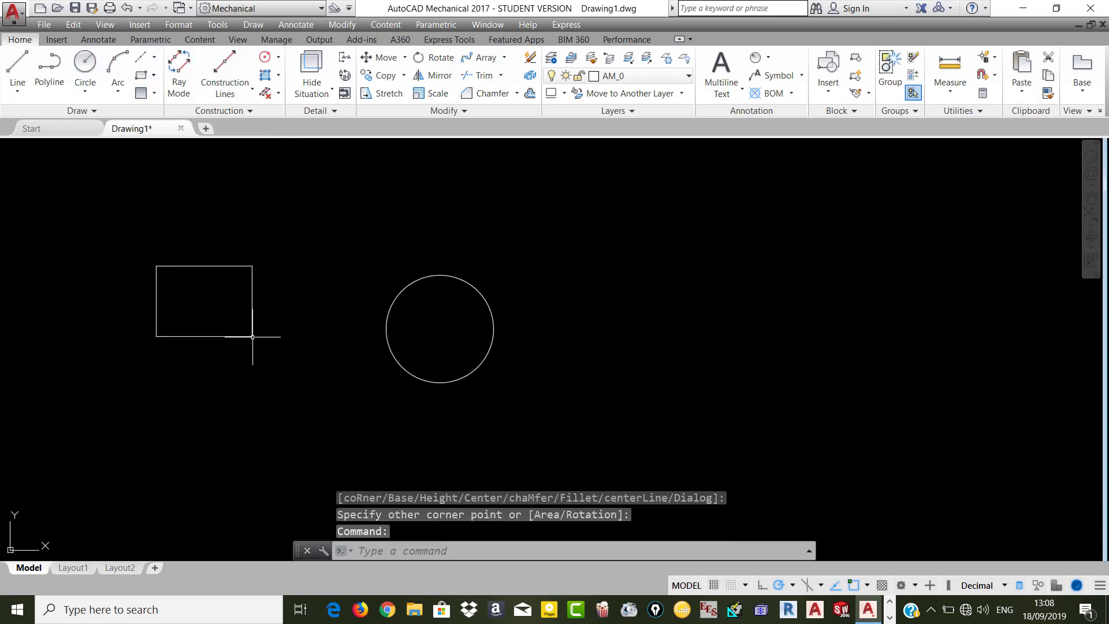
{"action": "left_click", "coordinate": [531, 93]}
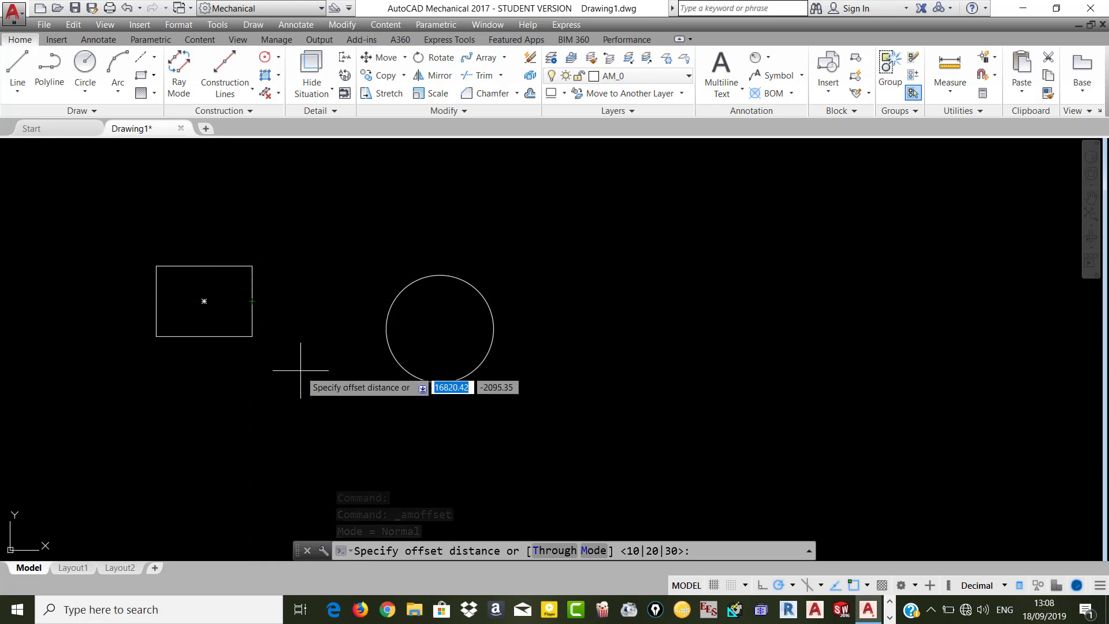
- Offset the rectangle 100 outward and 100 inward in Through mode
{"action": "left_click", "coordinate": [554, 550]}
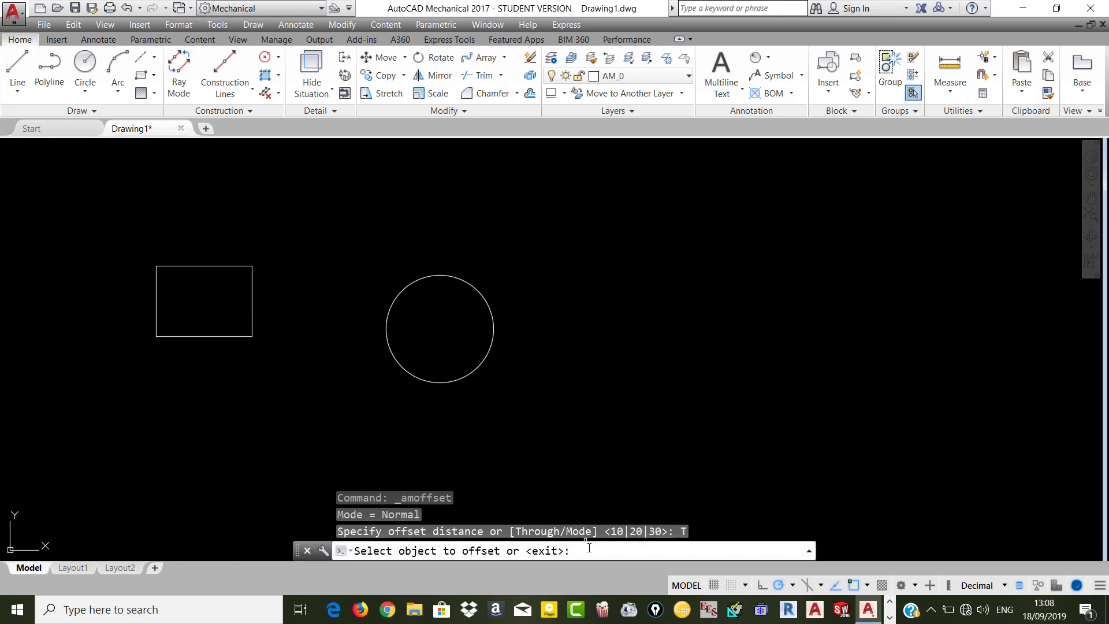
{"action": "left_click", "coordinate": [227, 265]}
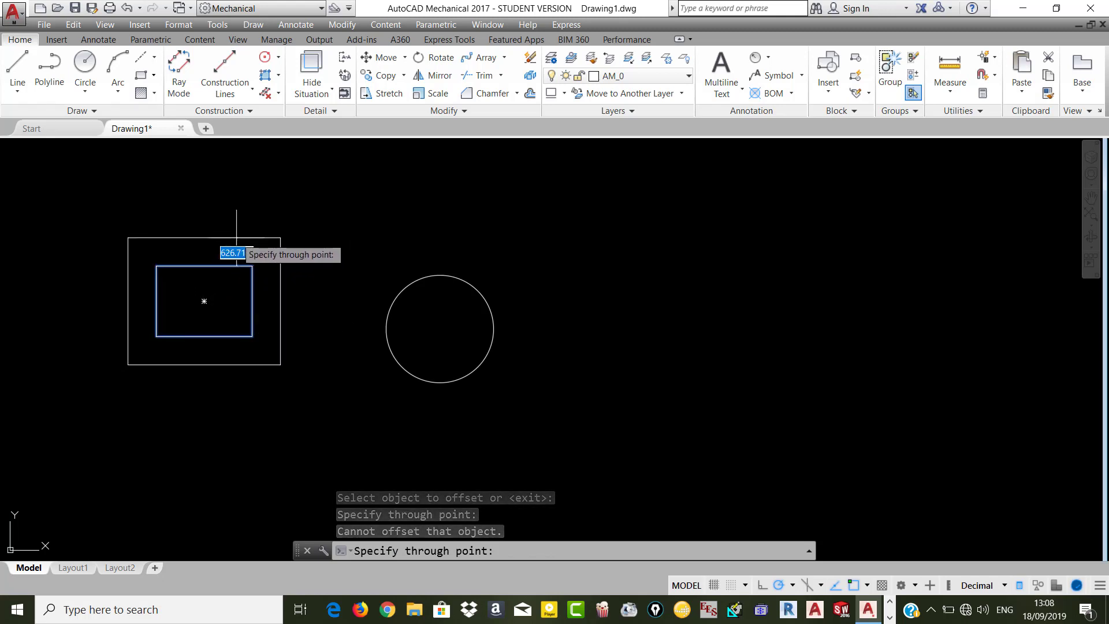
{"action": "type", "text": "100"}
{"action": "key", "text": "Return"}
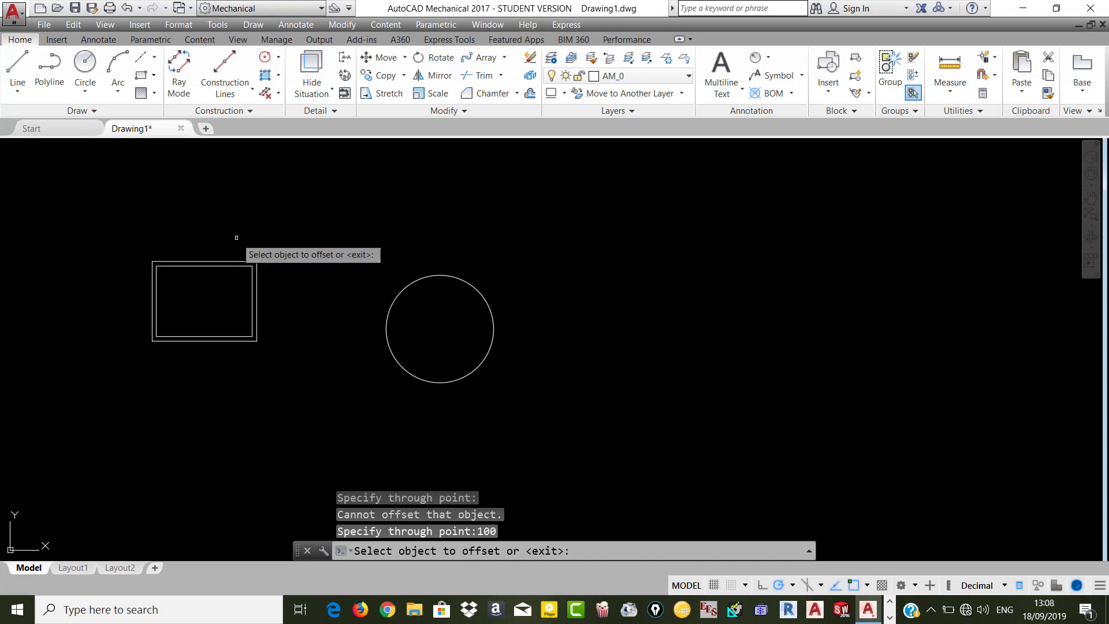
{"action": "scroll", "coordinate": [240, 274], "scroll_direction": "up", "scroll_amount": 5}
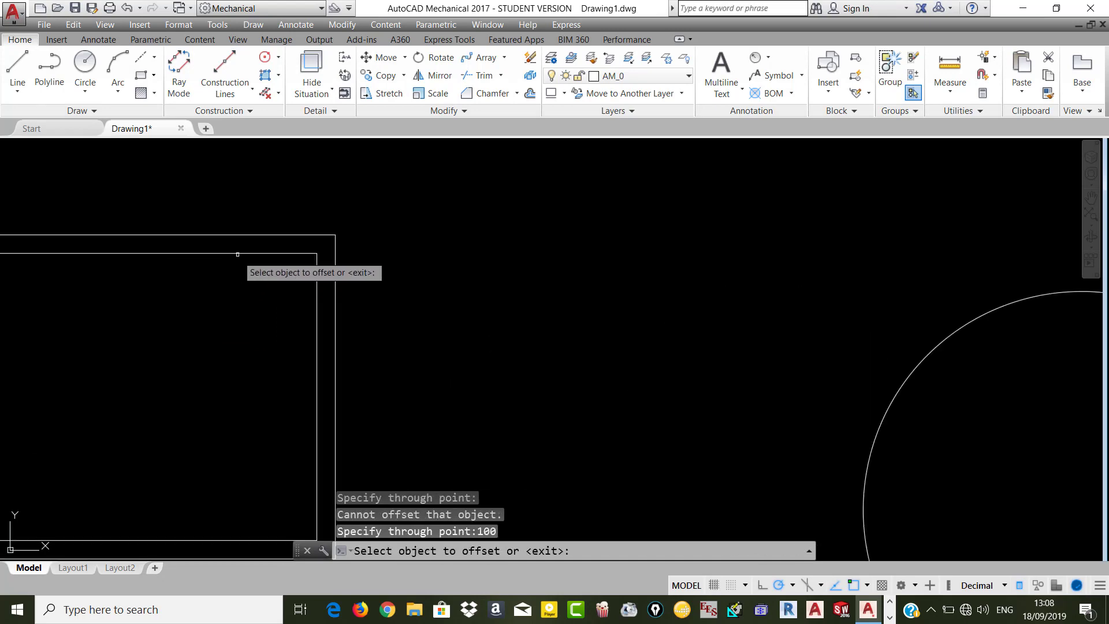
{"action": "left_click", "coordinate": [237, 254]}
{"action": "type", "text": "100"}
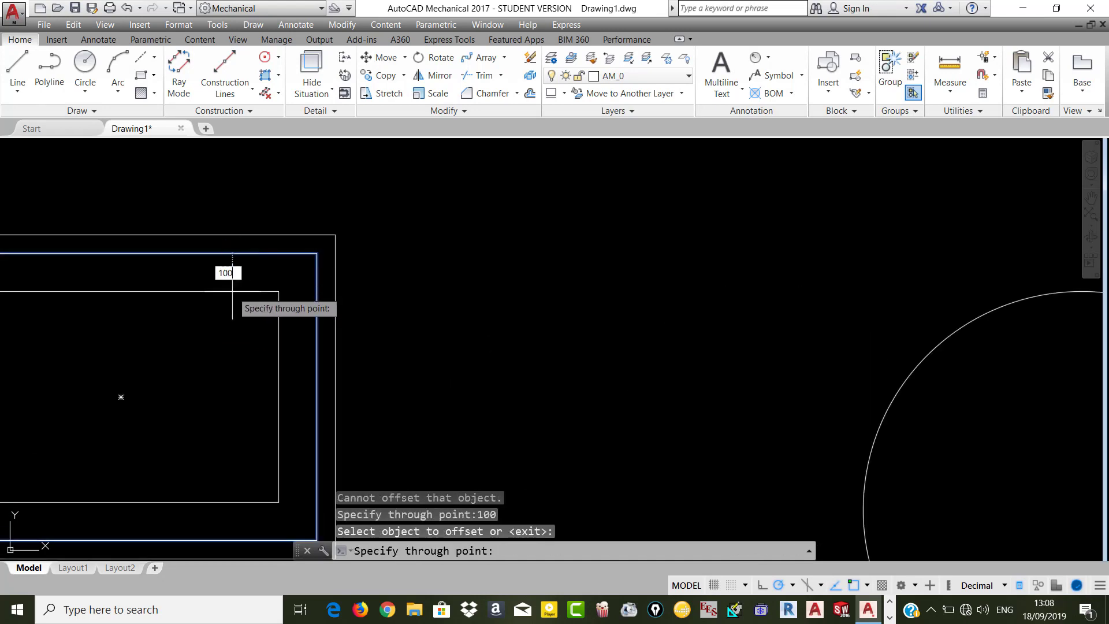
{"action": "key", "text": "Return"}
{"action": "scroll", "coordinate": [254, 303], "scroll_direction": "down", "scroll_amount": 3}
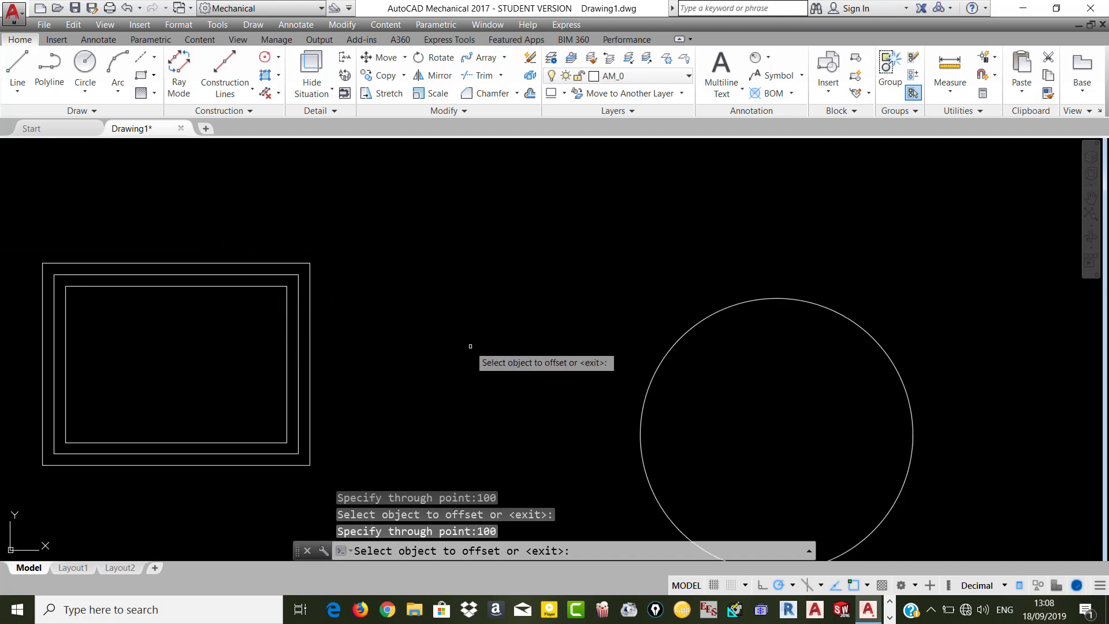
{"action": "key", "text": "Escape"}
{"action": "key", "text": "Escape"}
{"action": "key", "text": "Escape"}
{"action": "key", "text": "Escape"}
{"action": "scroll", "coordinate": [361, 341], "scroll_direction": "down", "scroll_amount": 2}
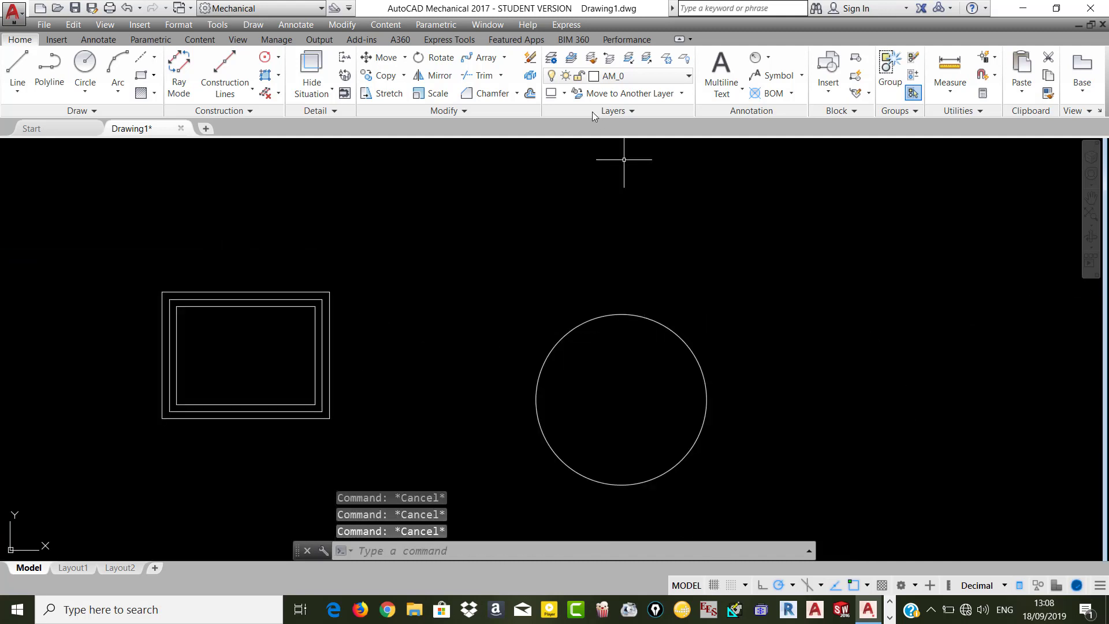
- Try exploding the circle into its parts
{"action": "left_click", "coordinate": [532, 78]}
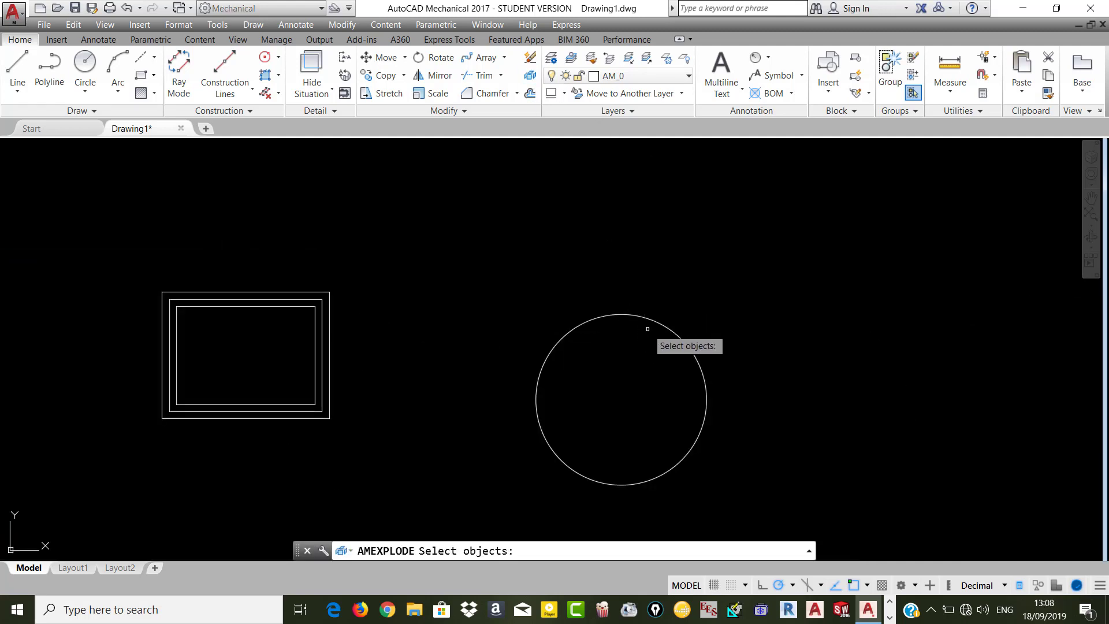
{"action": "left_click", "coordinate": [645, 318]}
{"action": "left_click", "coordinate": [643, 317]}
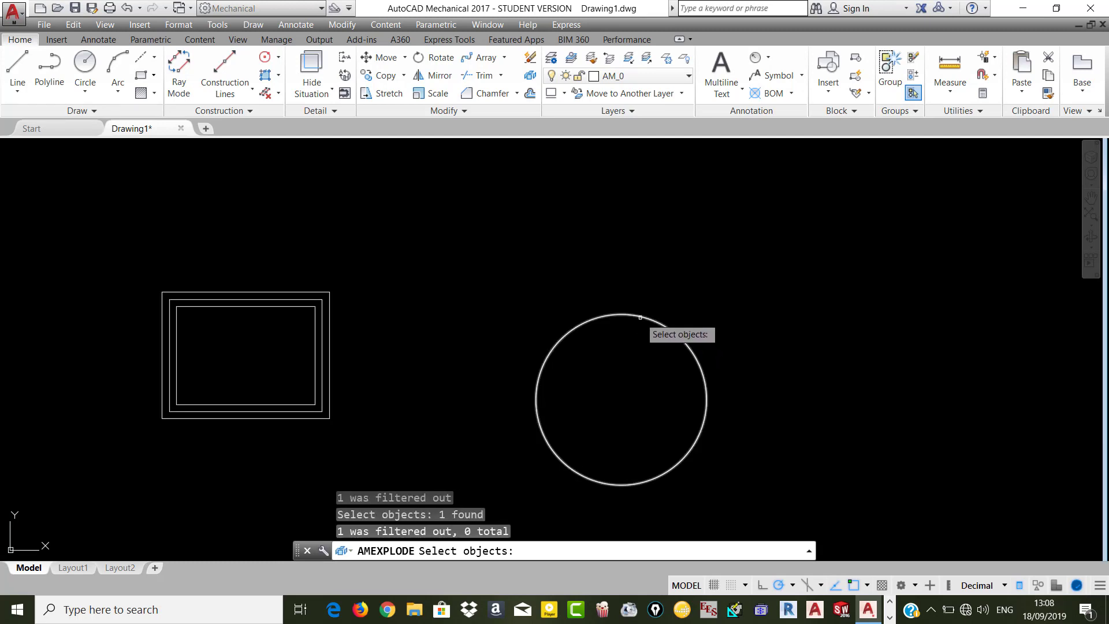
{"action": "left_click", "coordinate": [645, 319]}
{"action": "key", "text": "Return"}
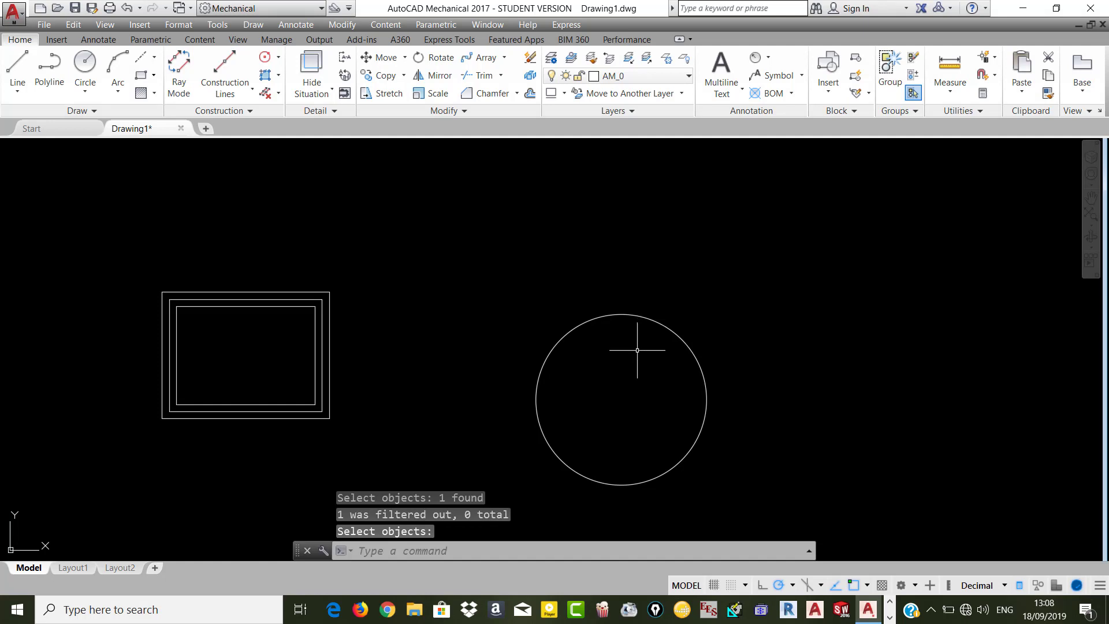
{"action": "left_click", "coordinate": [526, 81]}
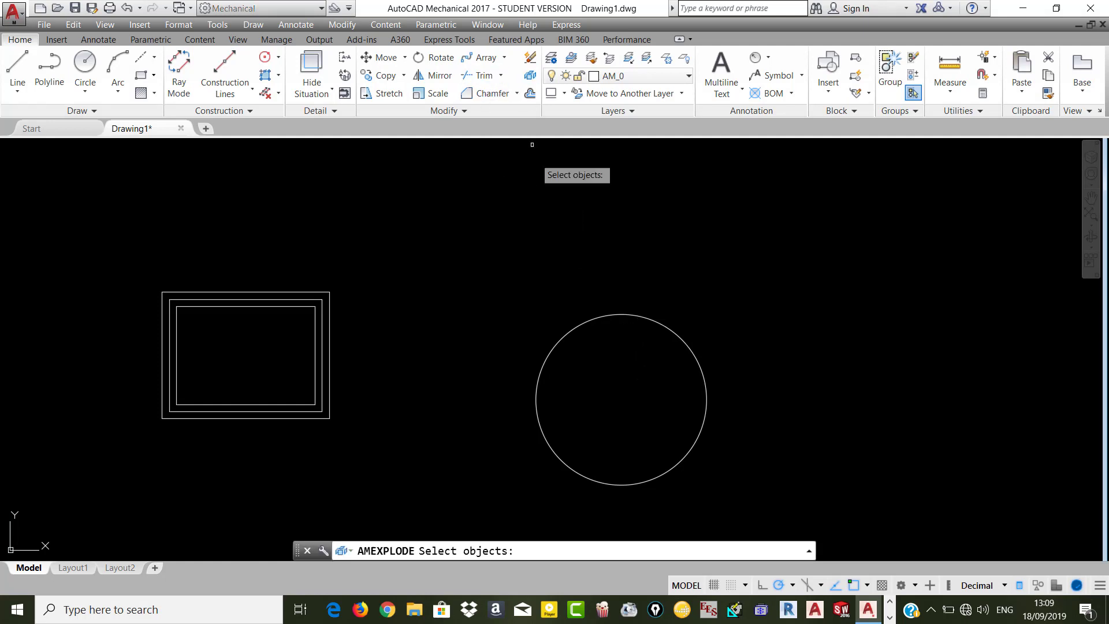
- Offset the circle in Through mode to add closely spaced concentric rings
{"action": "left_click", "coordinate": [530, 94]}
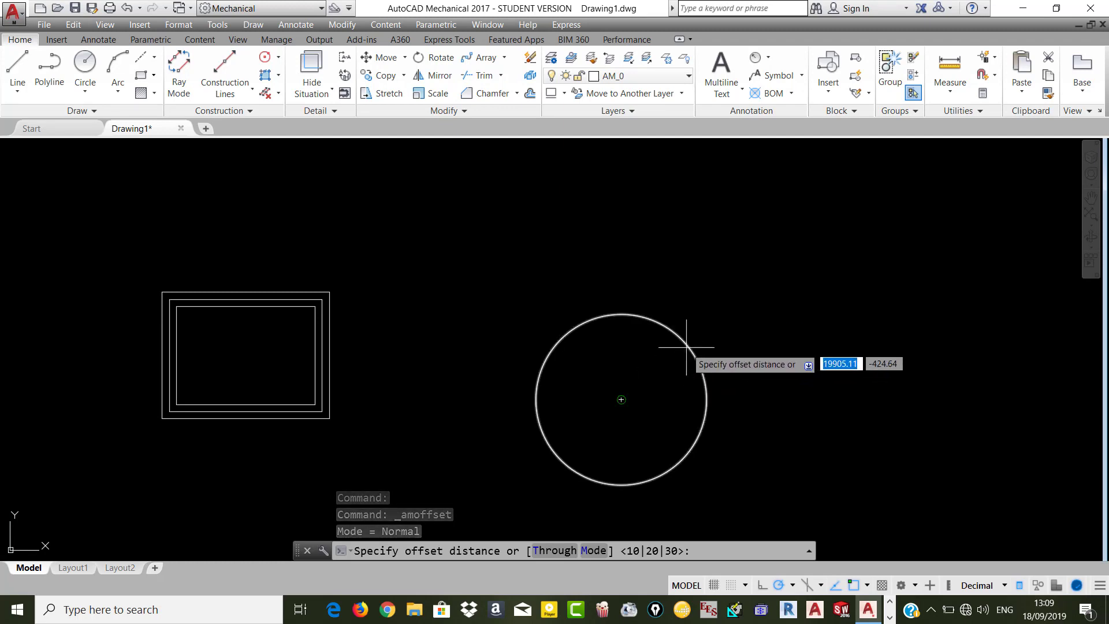
{"action": "left_click", "coordinate": [554, 551]}
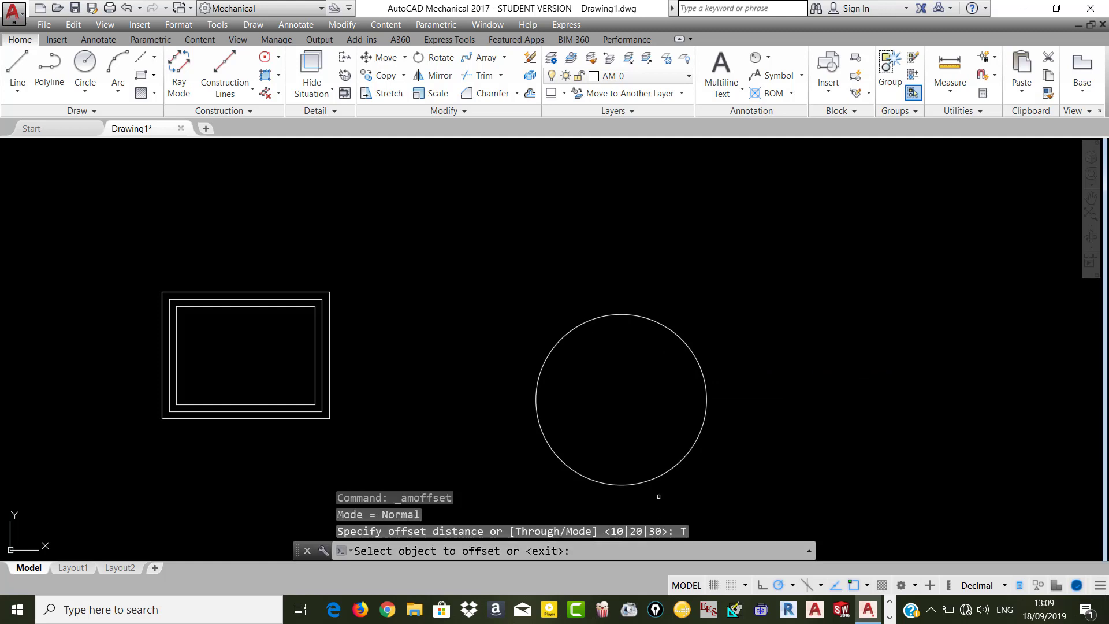
{"action": "left_click", "coordinate": [668, 470]}
{"action": "type", "text": "100"}
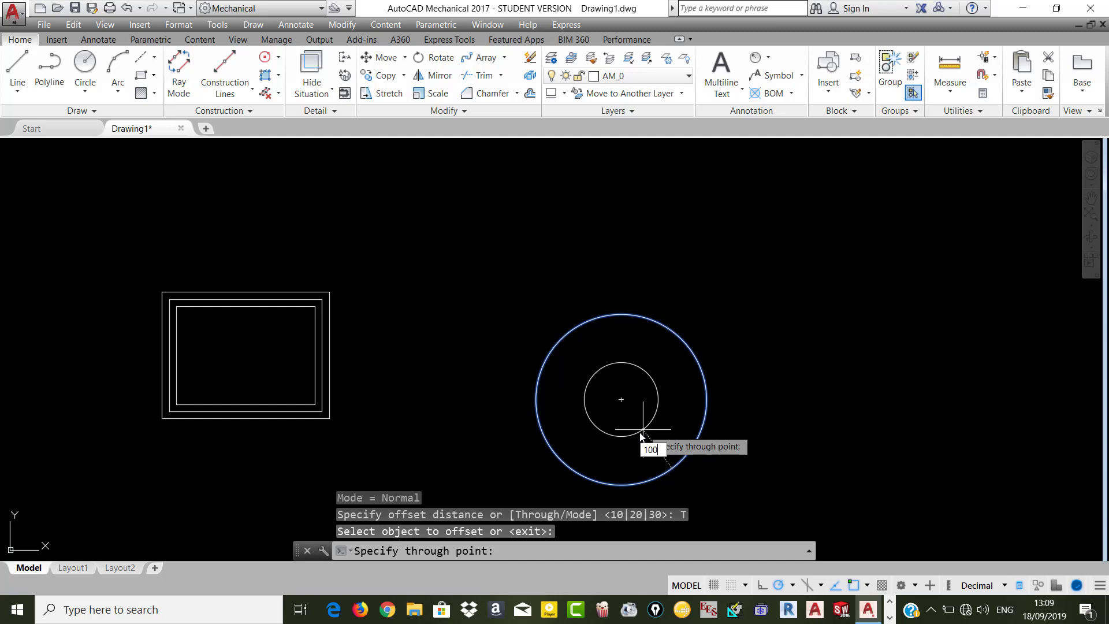
{"action": "key", "text": "Return"}
{"action": "left_click", "coordinate": [682, 459]}
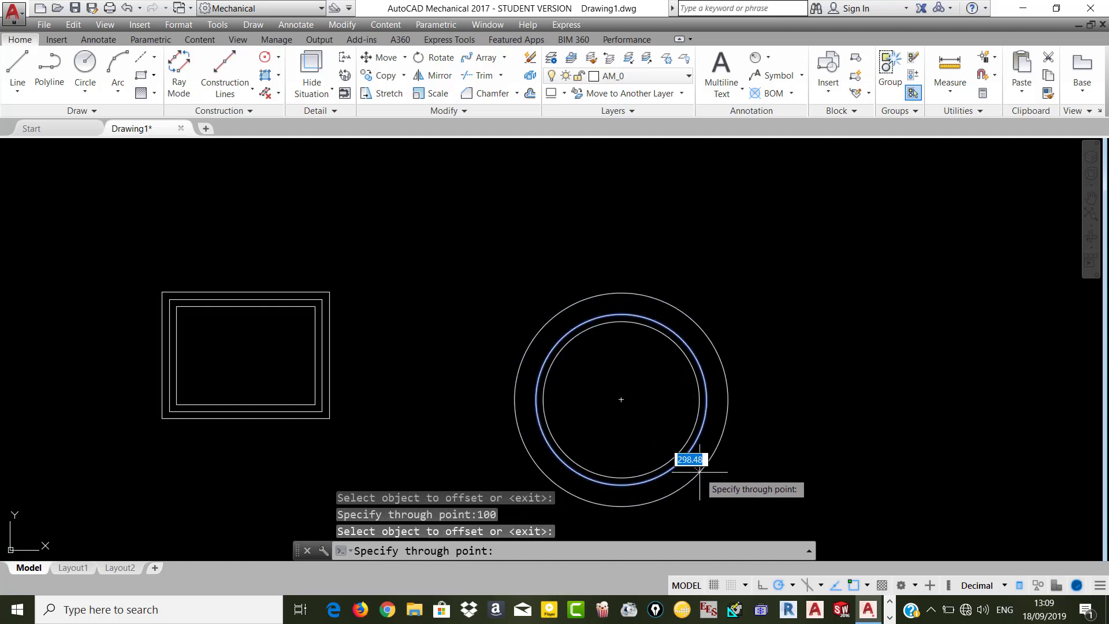
{"action": "type", "text": "100"}
{"action": "key", "text": "Return"}
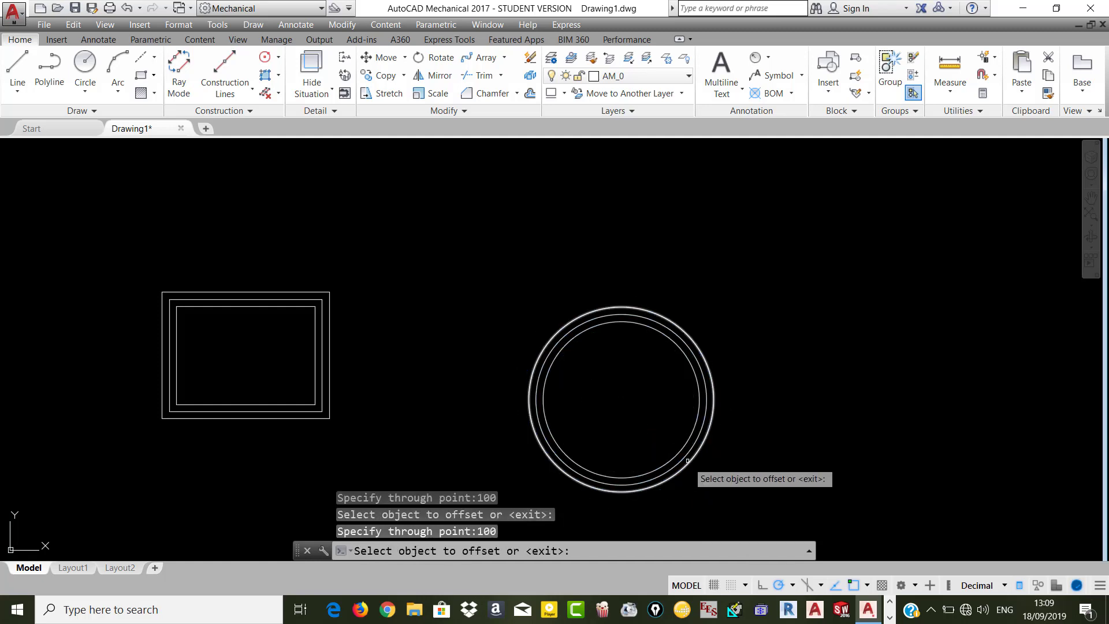
- Add one much larger concentric circle through a far point and end Offset
{"action": "left_click", "coordinate": [686, 455]}
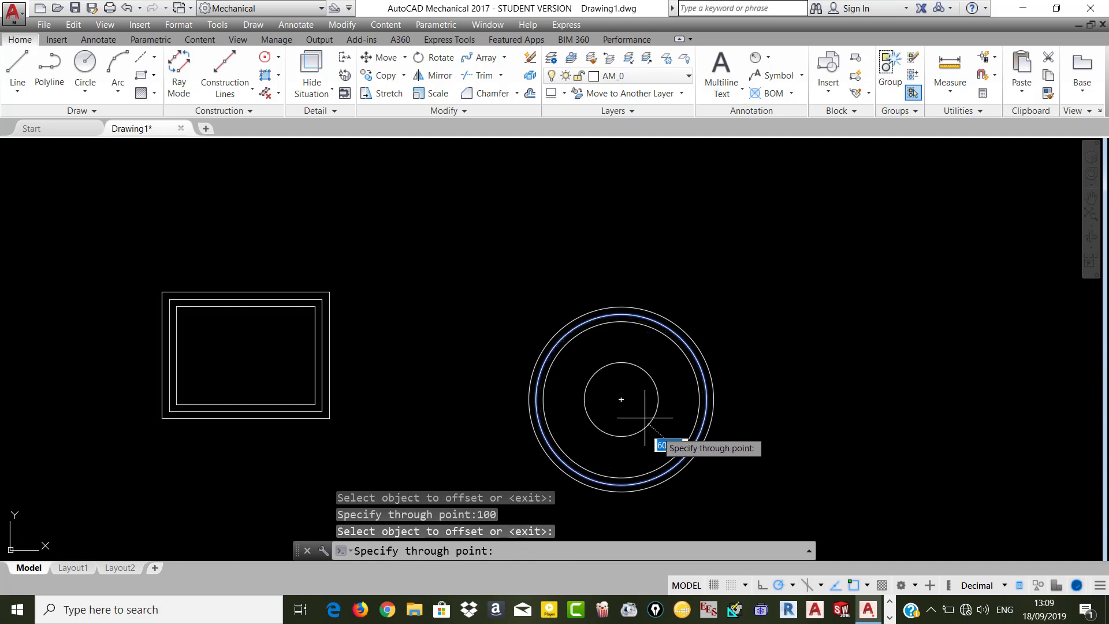
{"action": "left_click", "coordinate": [621, 399]}
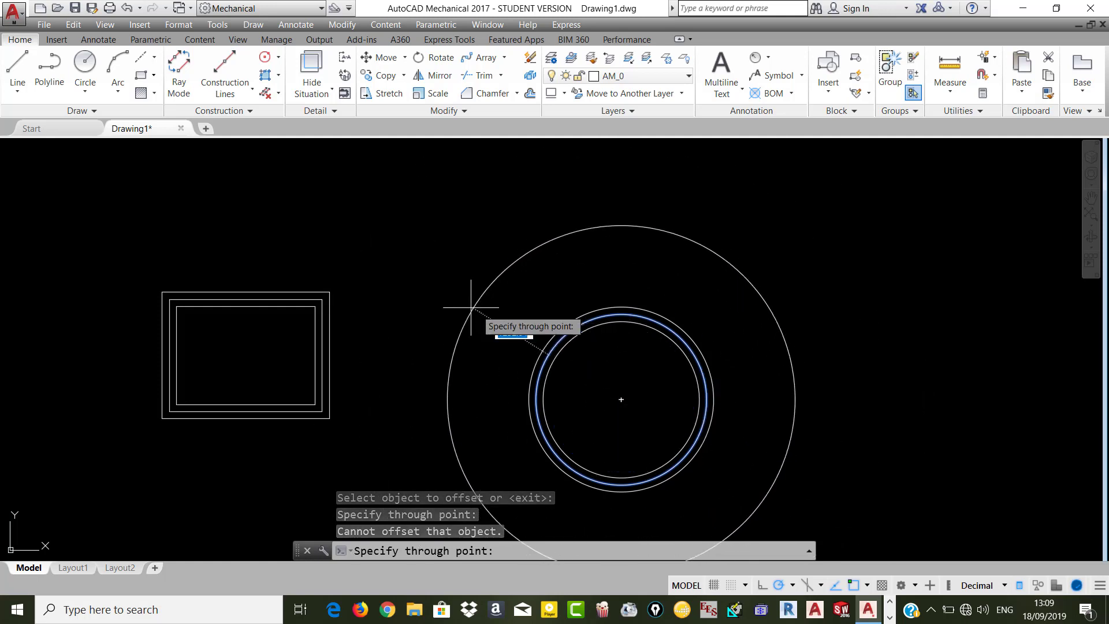
{"action": "left_click", "coordinate": [774, 451]}
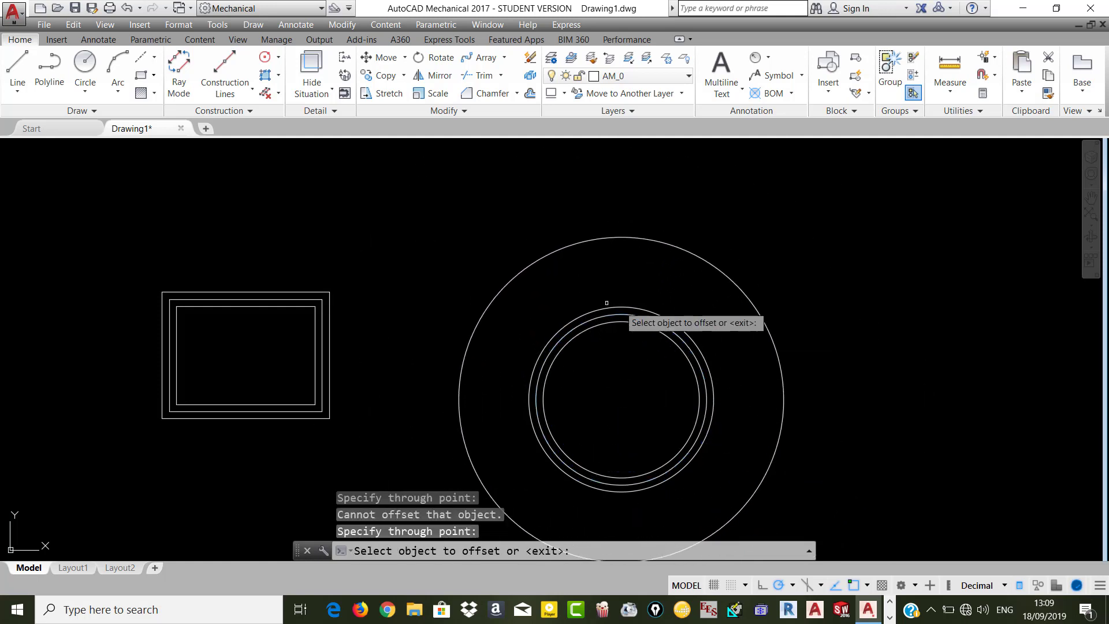
{"action": "scroll", "coordinate": [594, 298], "scroll_direction": "down", "scroll_amount": 2}
{"action": "key", "text": "Escape"}
{"action": "key", "text": "Escape"}
{"action": "key", "text": "Escape"}
{"action": "key", "text": "Escape"}
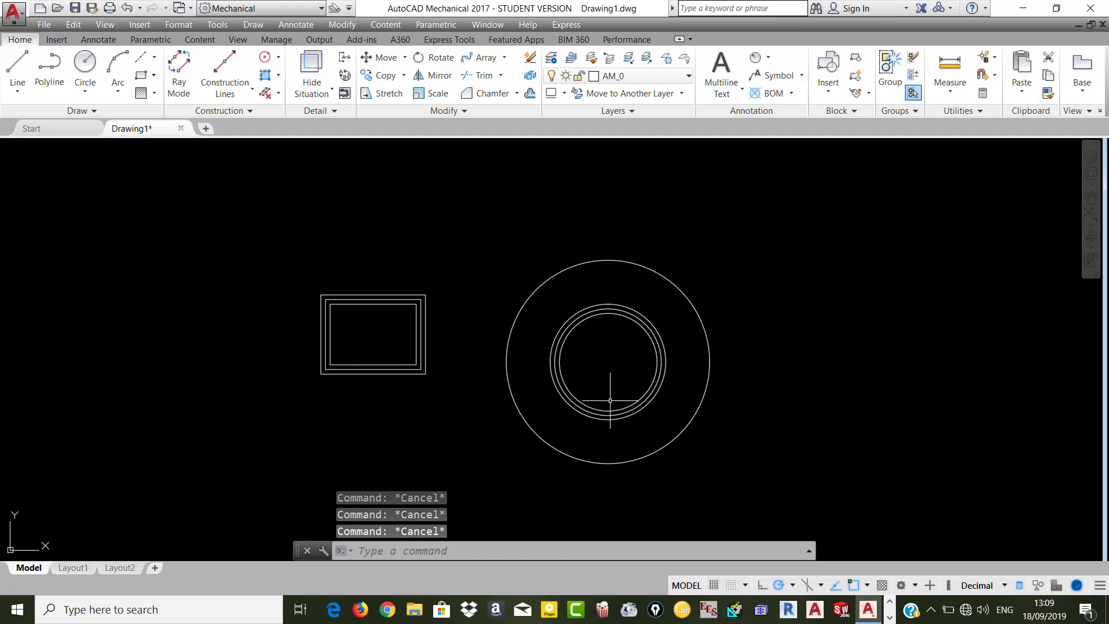
- Break a small gap into the outer rectangle's bottom edge with the Break tool
{"action": "left_click", "coordinate": [470, 109]}
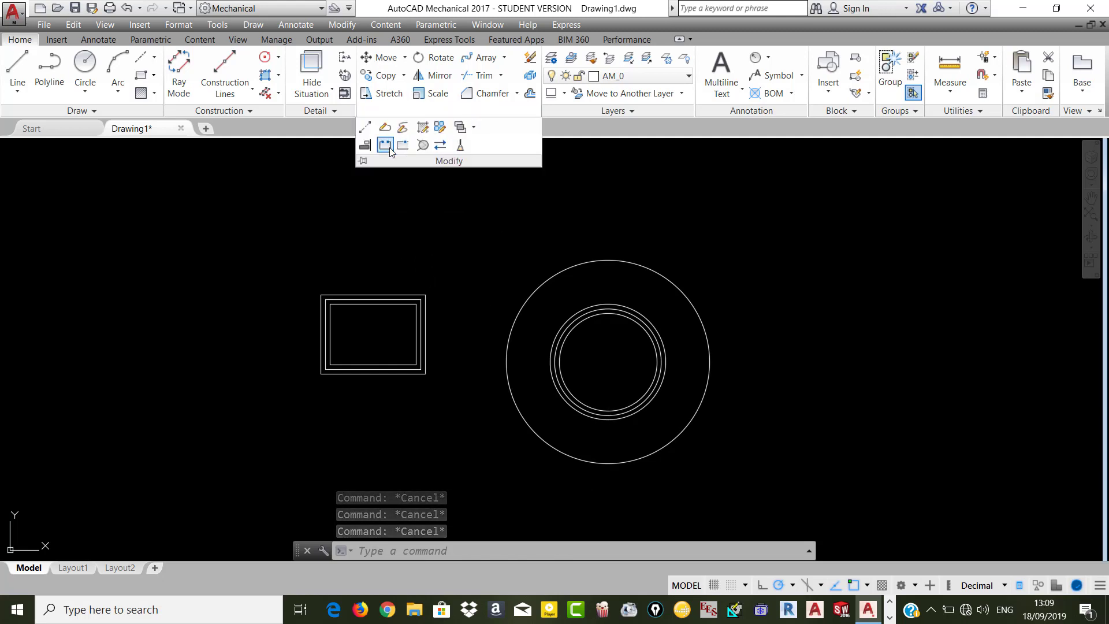
{"action": "left_click", "coordinate": [396, 198]}
{"action": "key", "text": "Escape"}
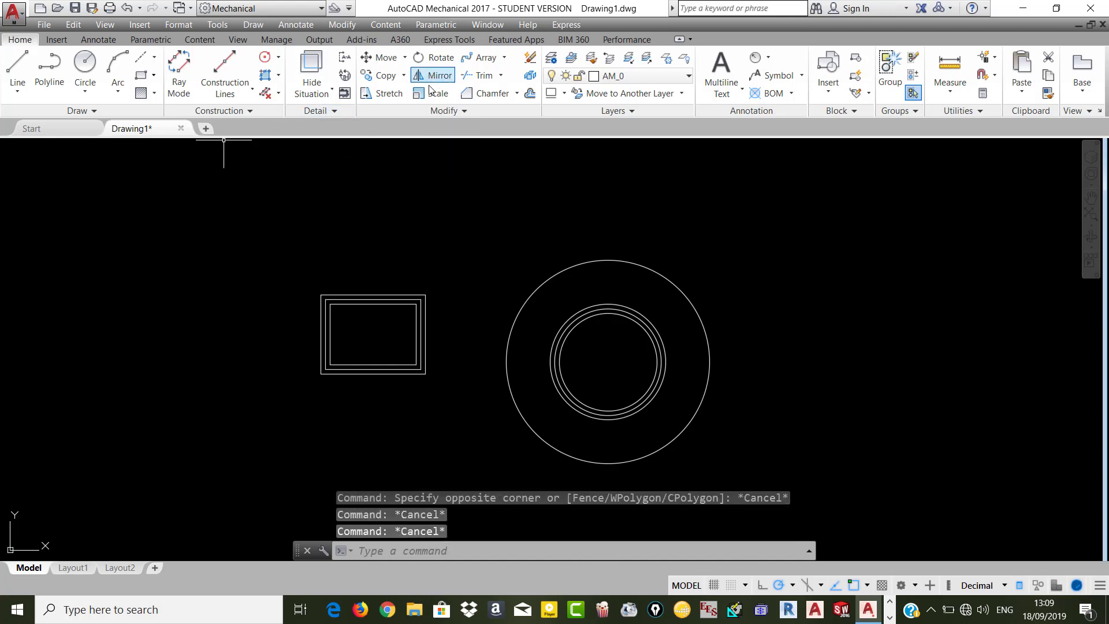
{"action": "scroll", "coordinate": [357, 375], "scroll_direction": "up", "scroll_amount": 2}
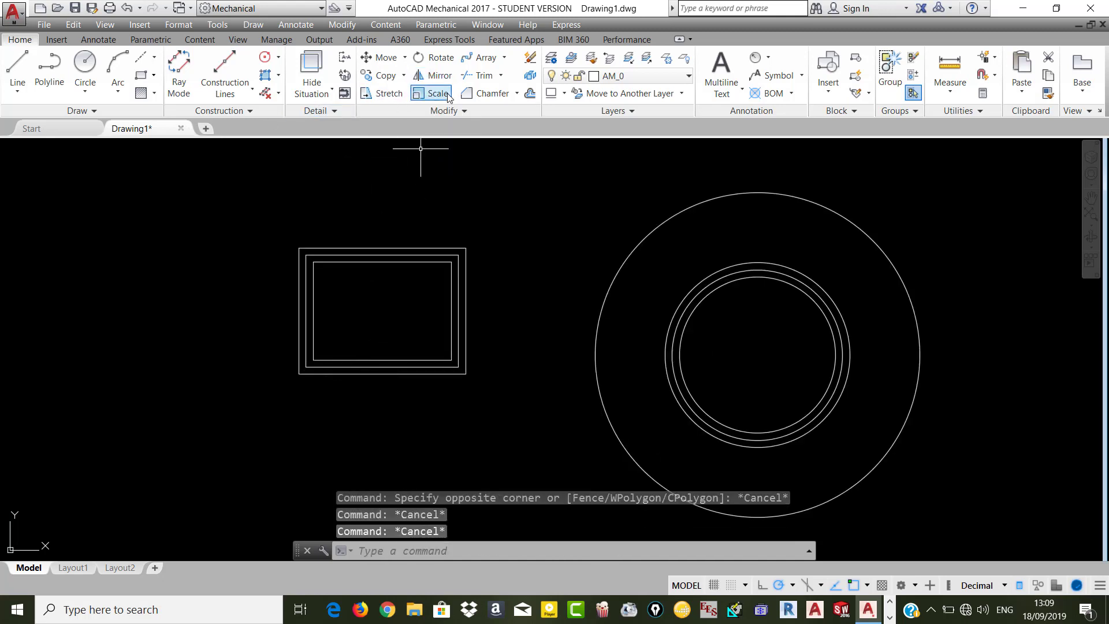
{"action": "left_click", "coordinate": [469, 110]}
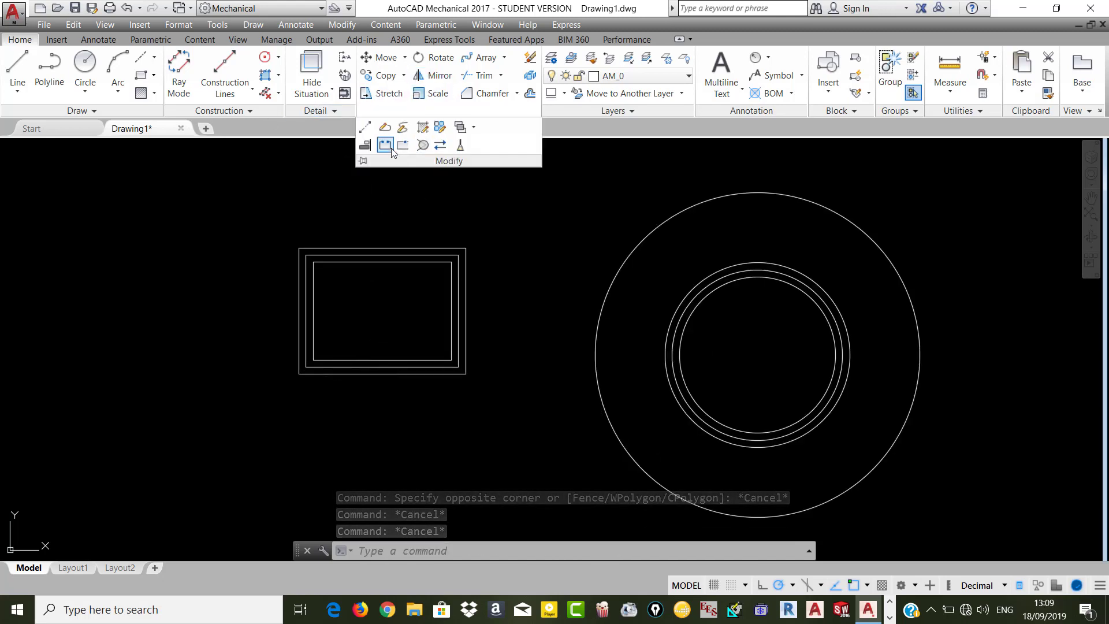
{"action": "left_click", "coordinate": [391, 152]}
{"action": "scroll", "coordinate": [367, 399], "scroll_direction": "up", "scroll_amount": 4}
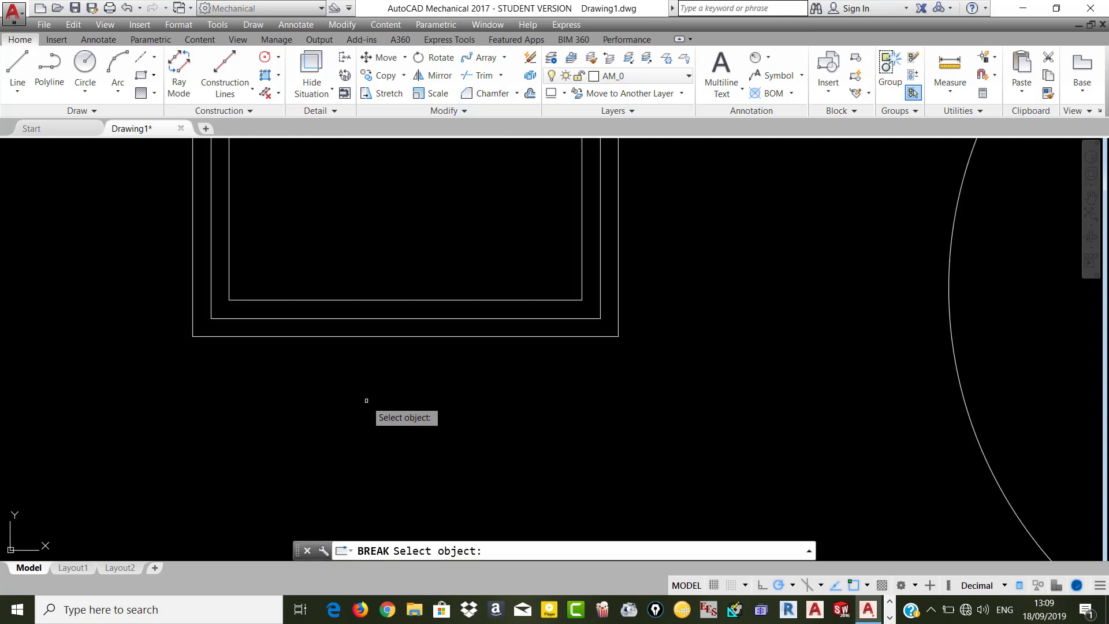
{"action": "left_click", "coordinate": [393, 336]}
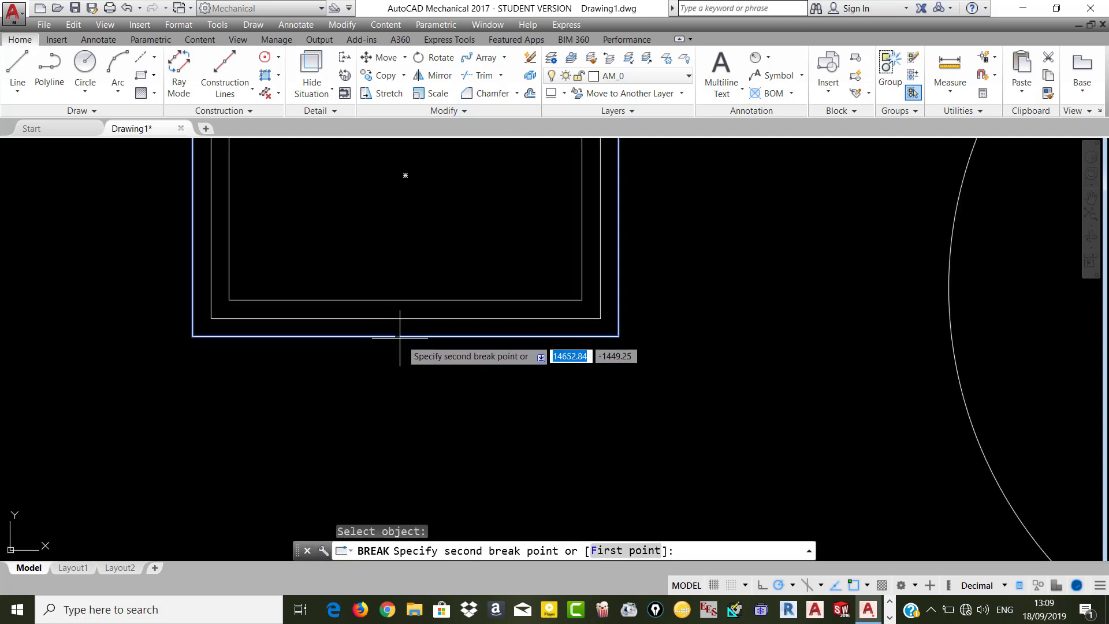
{"action": "left_click", "coordinate": [406, 337]}
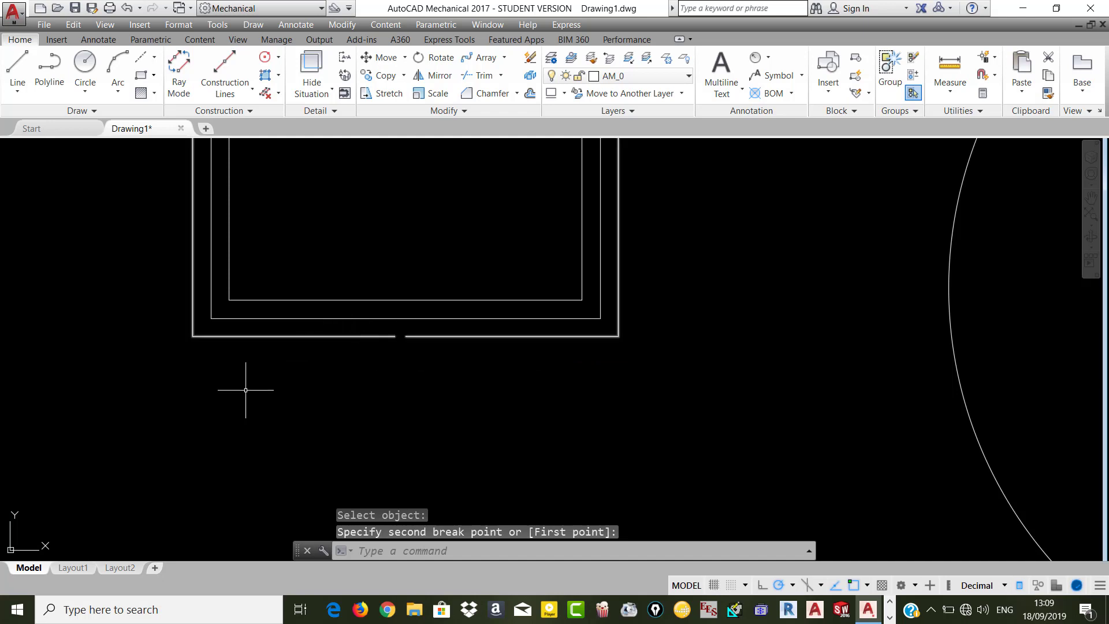
- Break away the outer rectangle's lower-left corner, from the bottom edge up the left side
{"action": "left_click", "coordinate": [445, 110]}
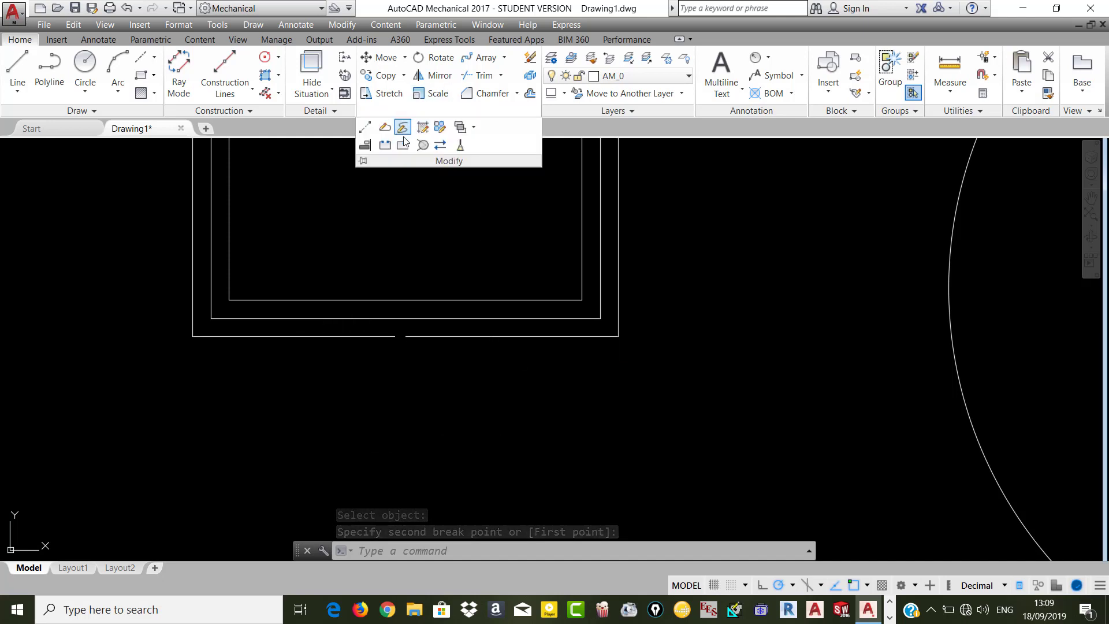
{"action": "left_click", "coordinate": [403, 128]}
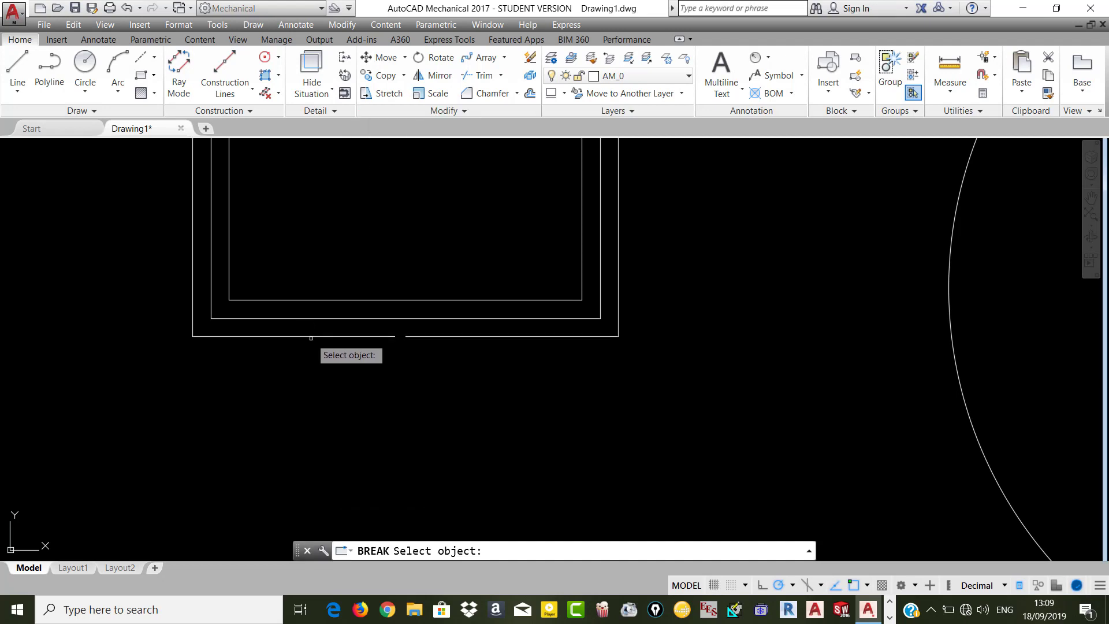
{"action": "left_click", "coordinate": [309, 336]}
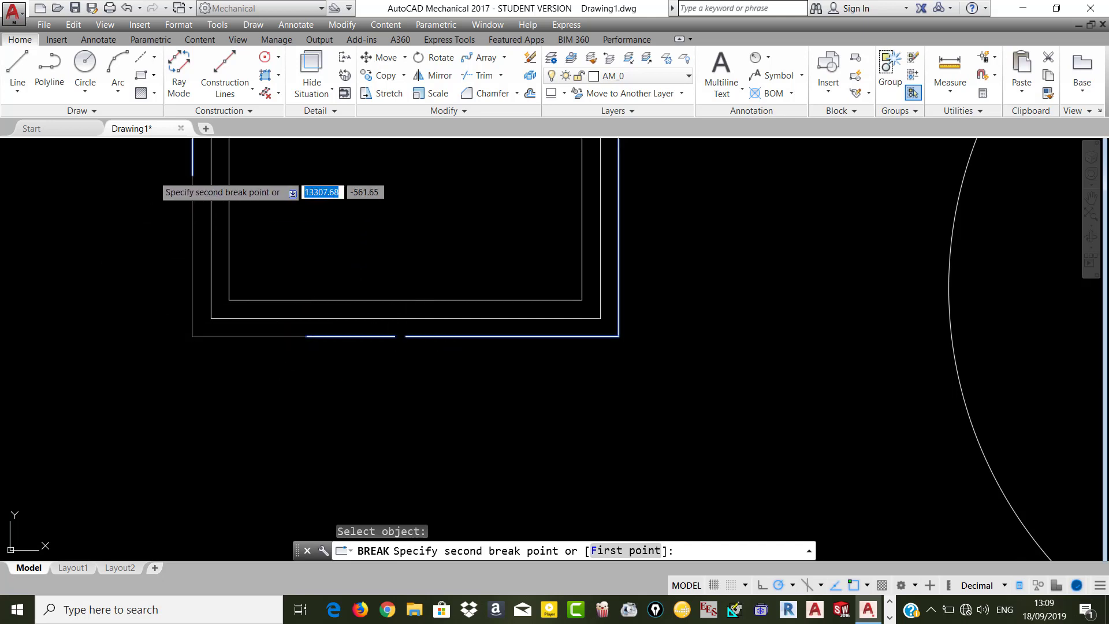
{"action": "left_click", "coordinate": [193, 173]}
{"action": "key", "text": "Escape"}
{"action": "key", "text": "Escape"}
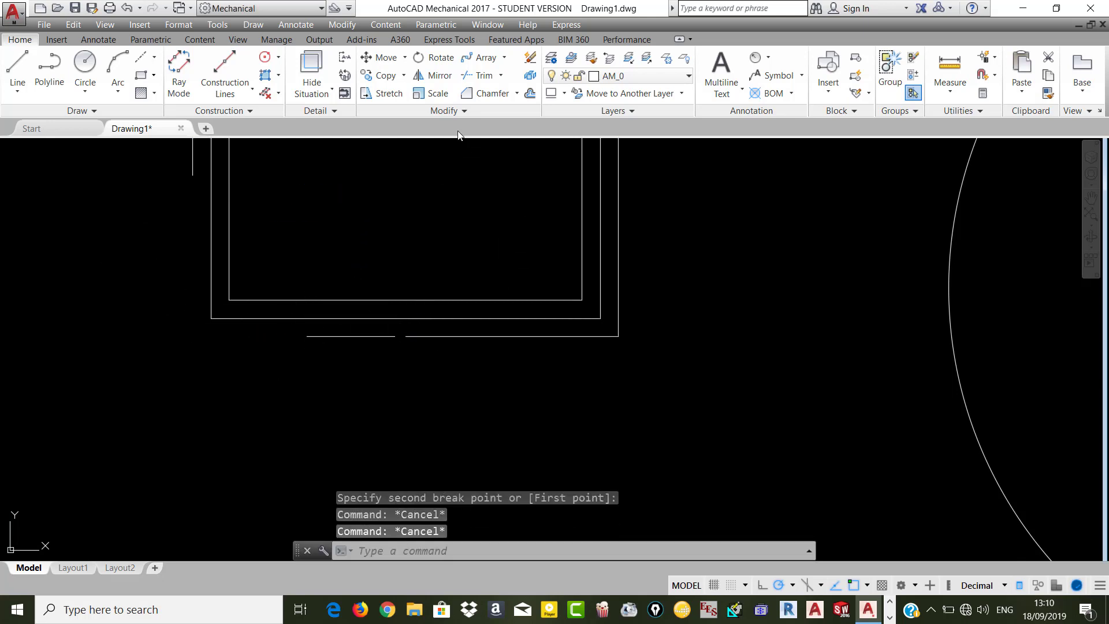
{"action": "key", "text": "Escape"}
{"action": "left_click", "coordinate": [456, 111]}
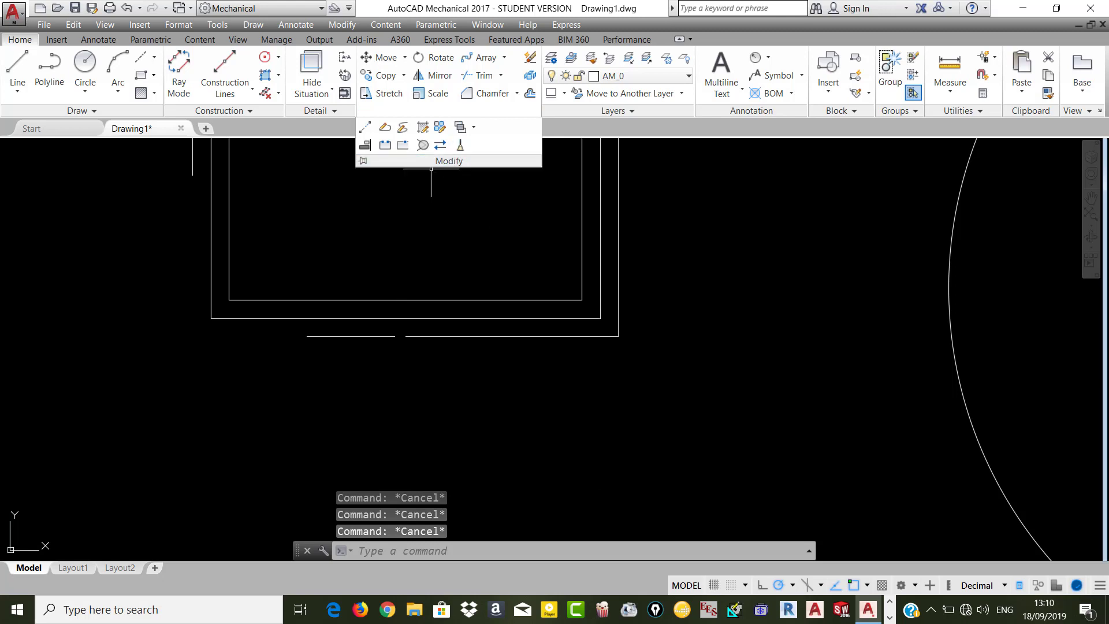
{"action": "left_click", "coordinate": [476, 108]}
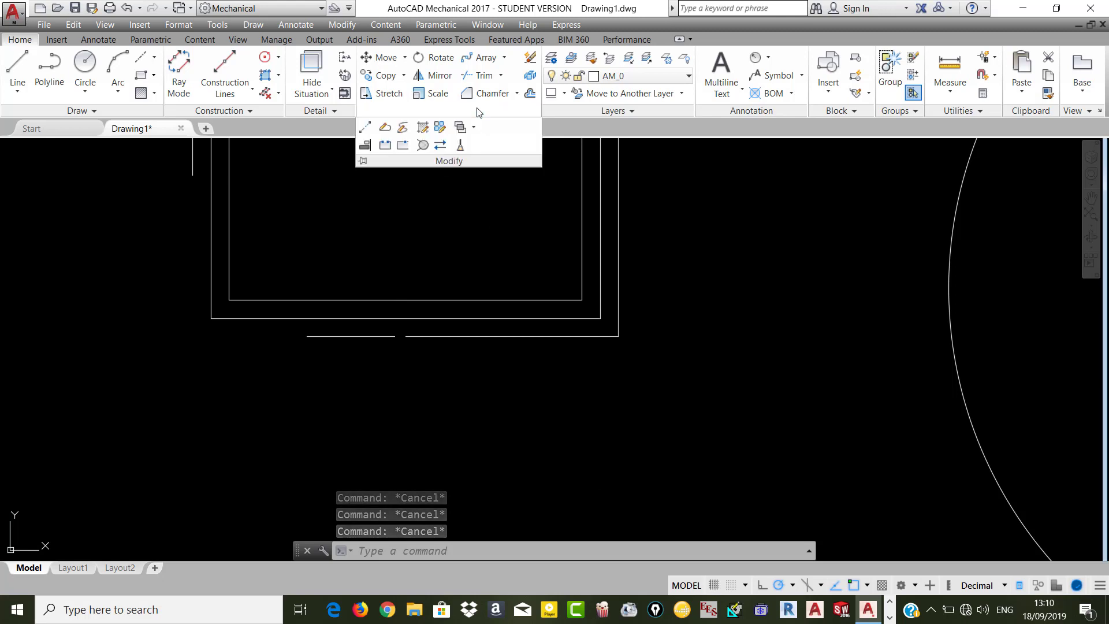
{"action": "left_click", "coordinate": [475, 218]}
{"action": "key", "text": "Escape"}
{"action": "key", "text": "Escape"}
{"action": "scroll", "coordinate": [461, 266], "scroll_direction": "down", "scroll_amount": 5}
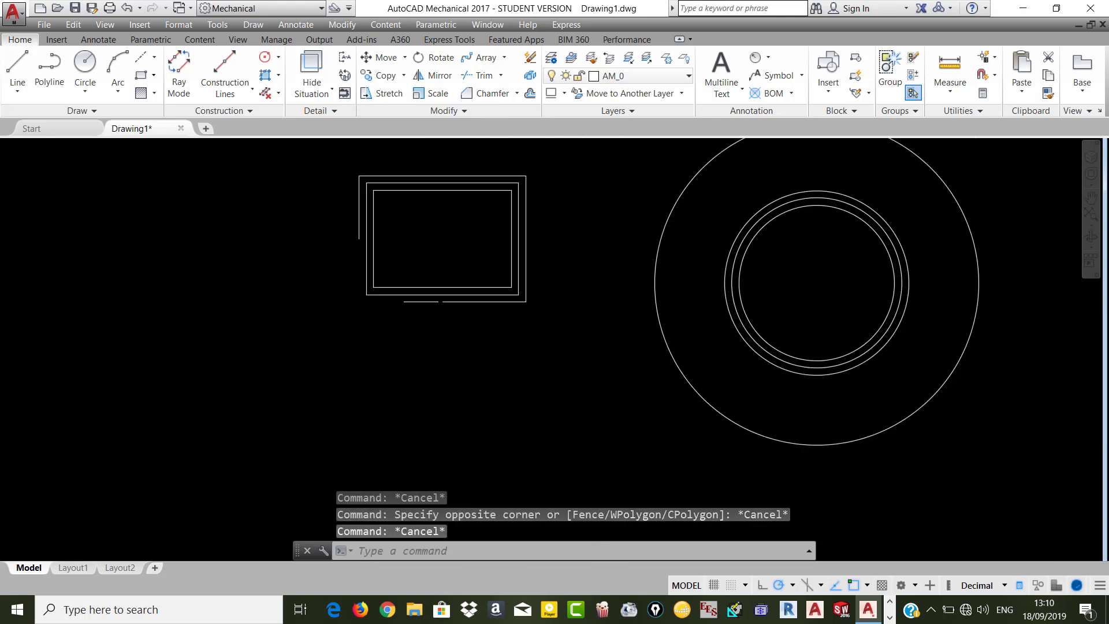
{"action": "scroll", "coordinate": [462, 266], "scroll_direction": "down", "scroll_amount": 2}
{"action": "scroll", "coordinate": [617, 232], "scroll_direction": "up", "scroll_amount": 2}
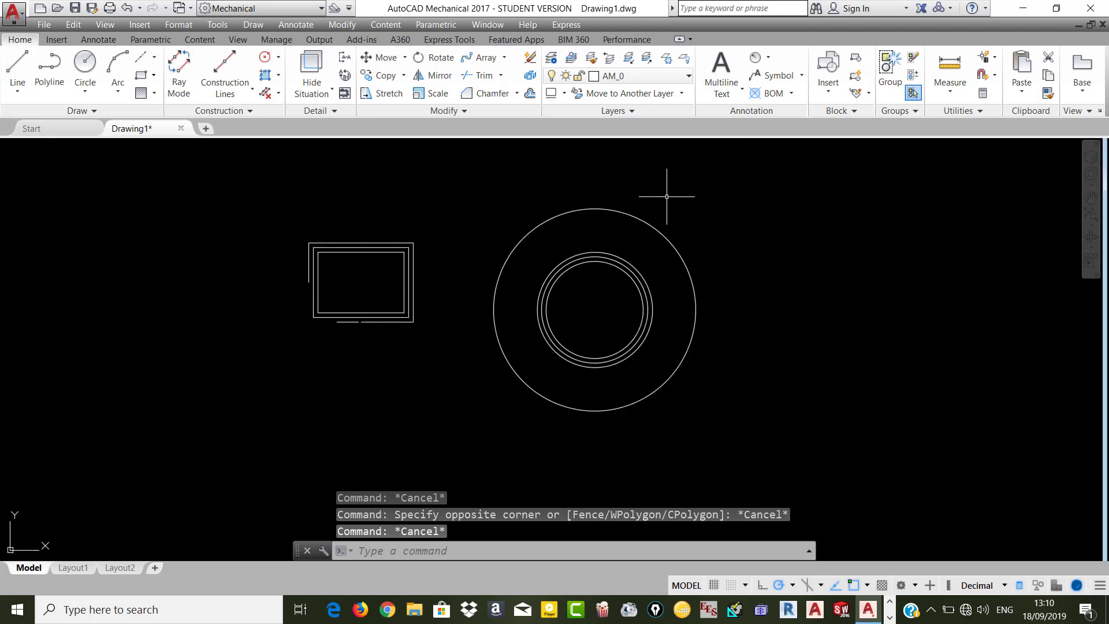
{"action": "scroll", "coordinate": [667, 196], "scroll_direction": "up", "scroll_amount": 2}
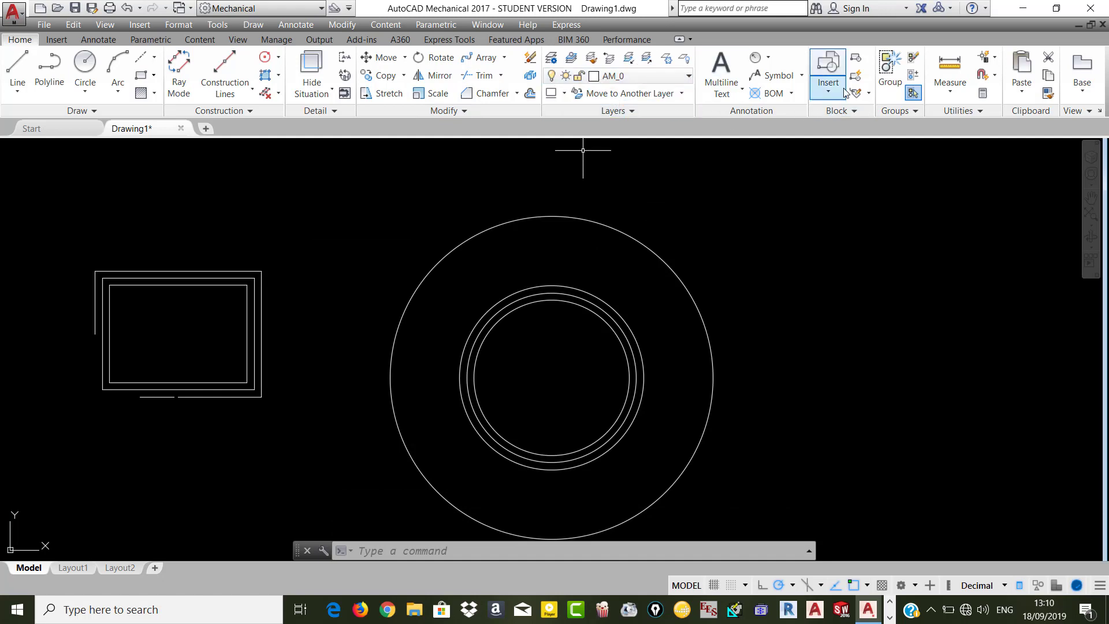
{"action": "scroll", "coordinate": [594, 223], "scroll_direction": "down", "scroll_amount": 4}
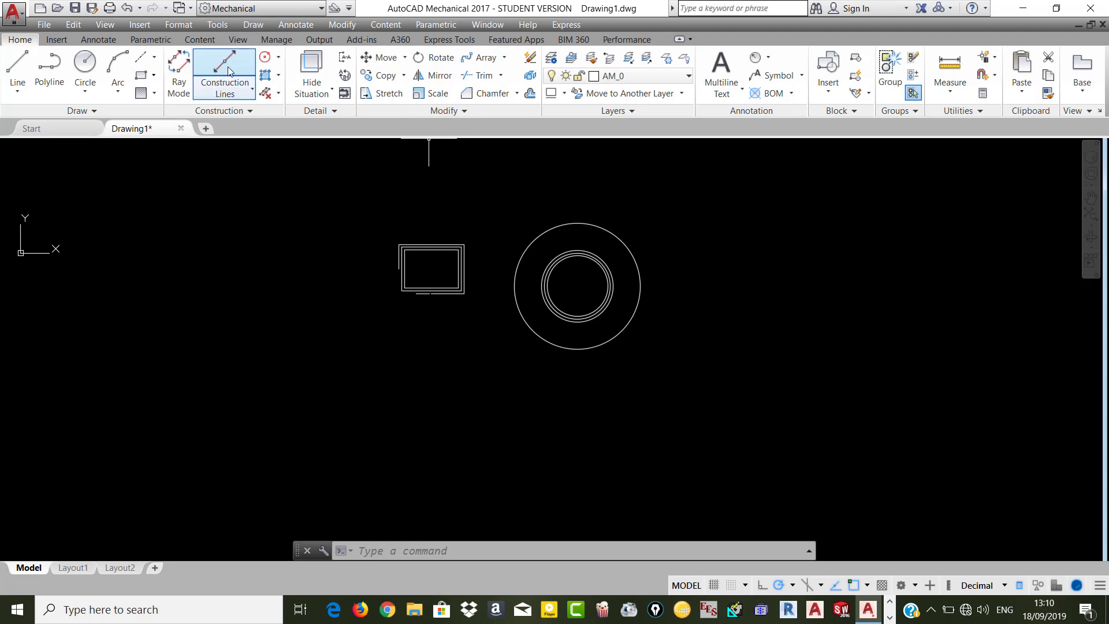
{"action": "left_click", "coordinate": [79, 40]}
{"action": "left_click", "coordinate": [20, 40]}
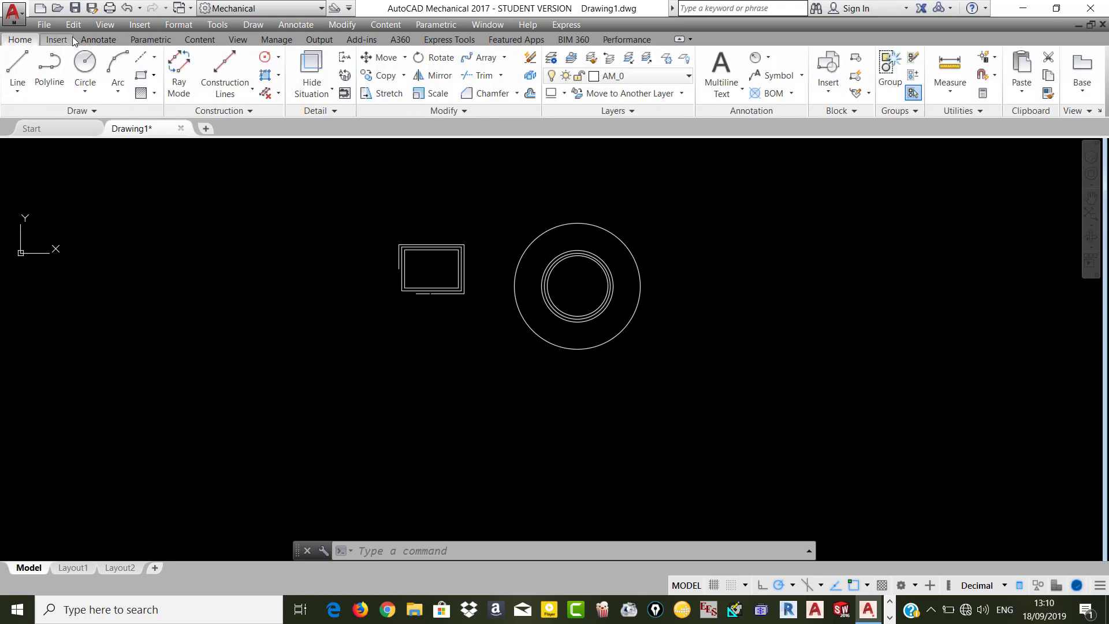
{"action": "left_click", "coordinate": [98, 39]}
{"action": "left_click", "coordinate": [143, 43]}
{"action": "scroll", "coordinate": [99, 44], "scroll_direction": "up", "scroll_amount": 1}
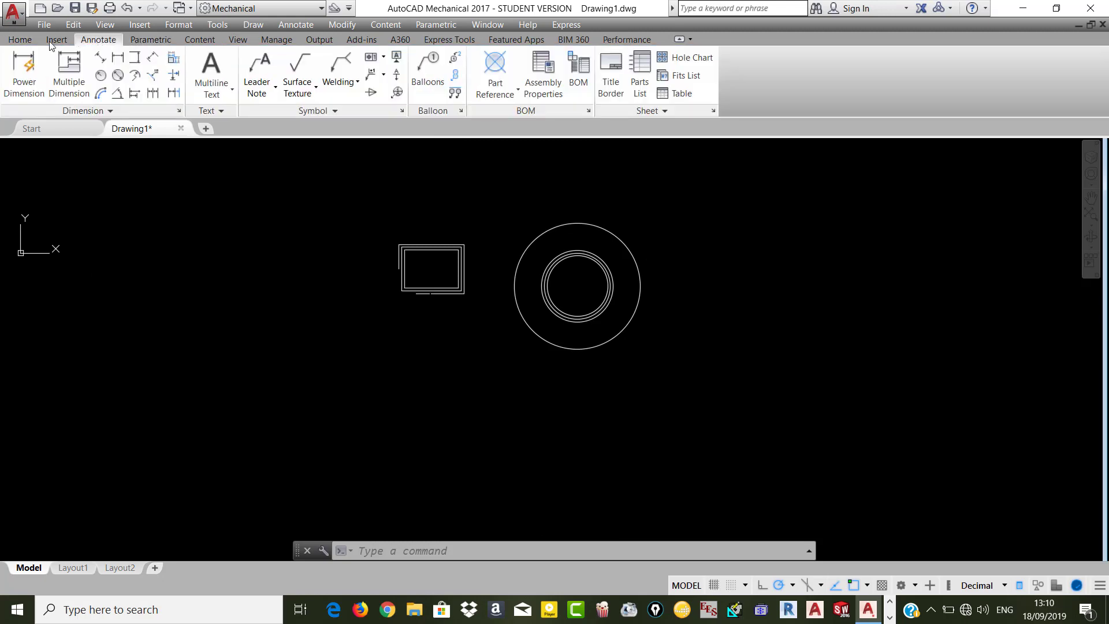
{"action": "scroll", "coordinate": [99, 43], "scroll_direction": "up", "scroll_amount": 1}
{"action": "scroll", "coordinate": [95, 44], "scroll_direction": "up", "scroll_amount": 1}
{"action": "scroll", "coordinate": [94, 42], "scroll_direction": "down", "scroll_amount": 1}
{"action": "left_click", "coordinate": [92, 41]}
{"action": "left_click", "coordinate": [137, 45]}
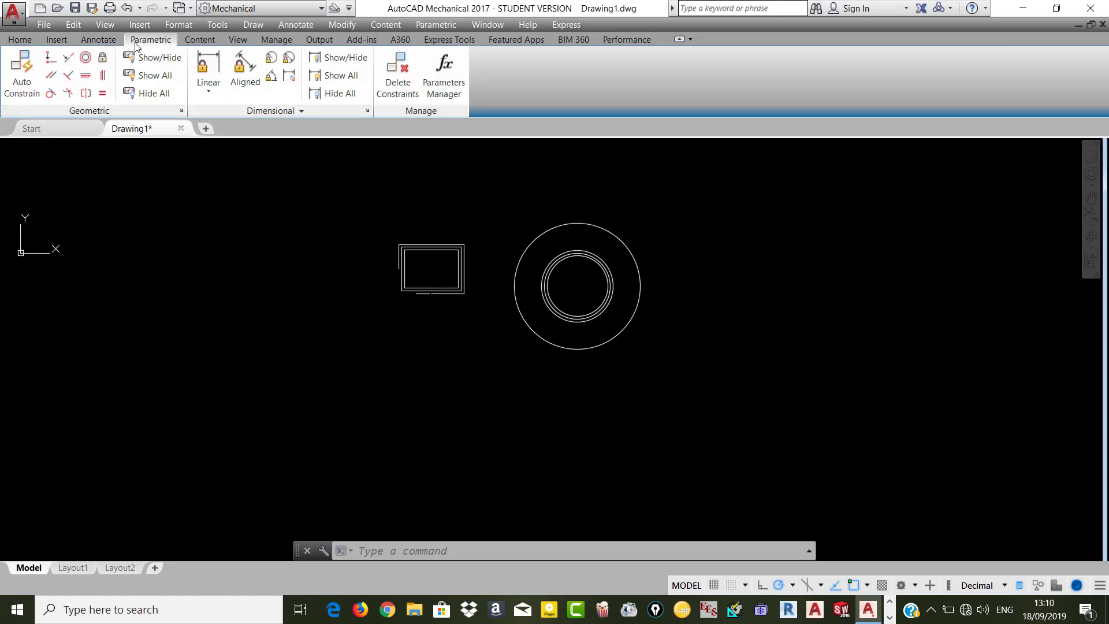
{"action": "left_click", "coordinate": [211, 42]}
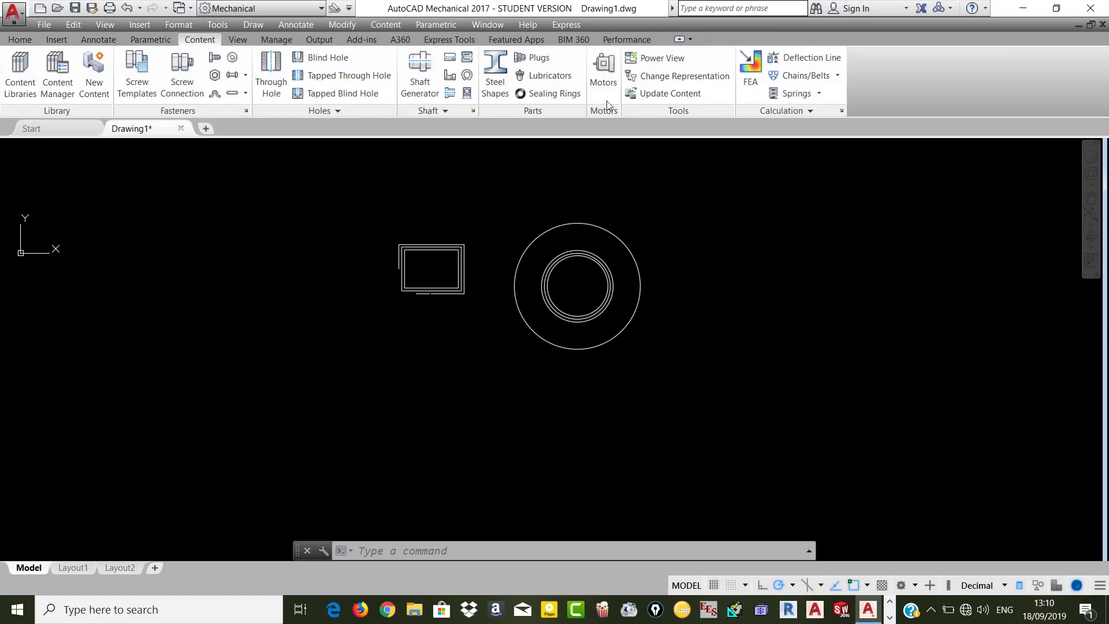
{"action": "left_click", "coordinate": [34, 44]}
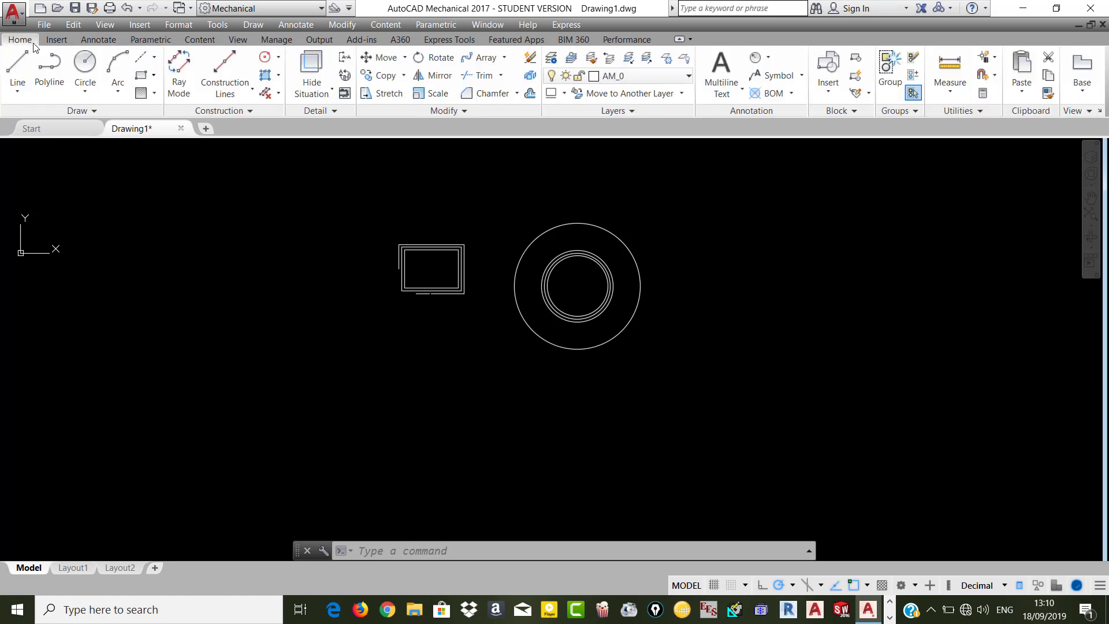
{"action": "left_click", "coordinate": [351, 202]}
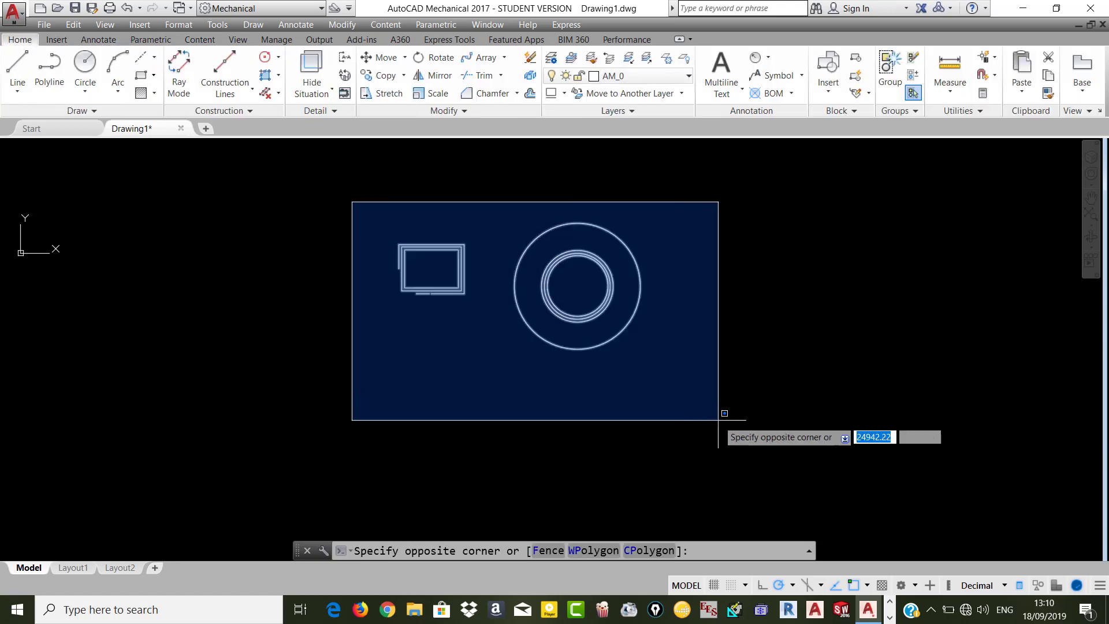